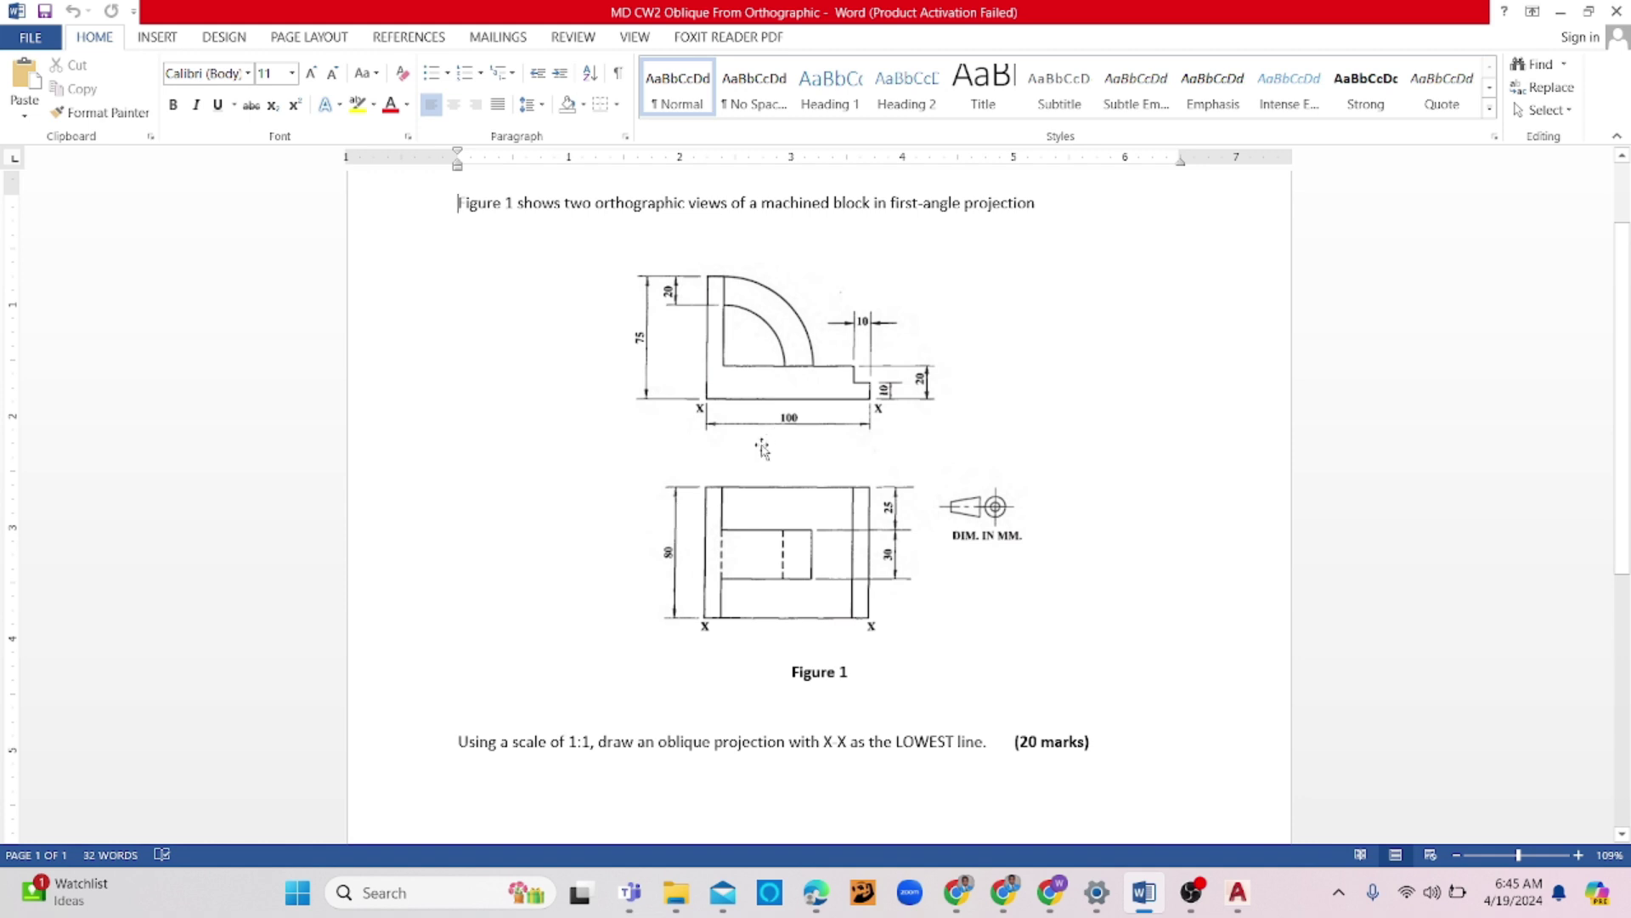
# Copy the Figure 1 picture with the two orthographic views from the Word document
pyautogui.rightClick(763, 437)
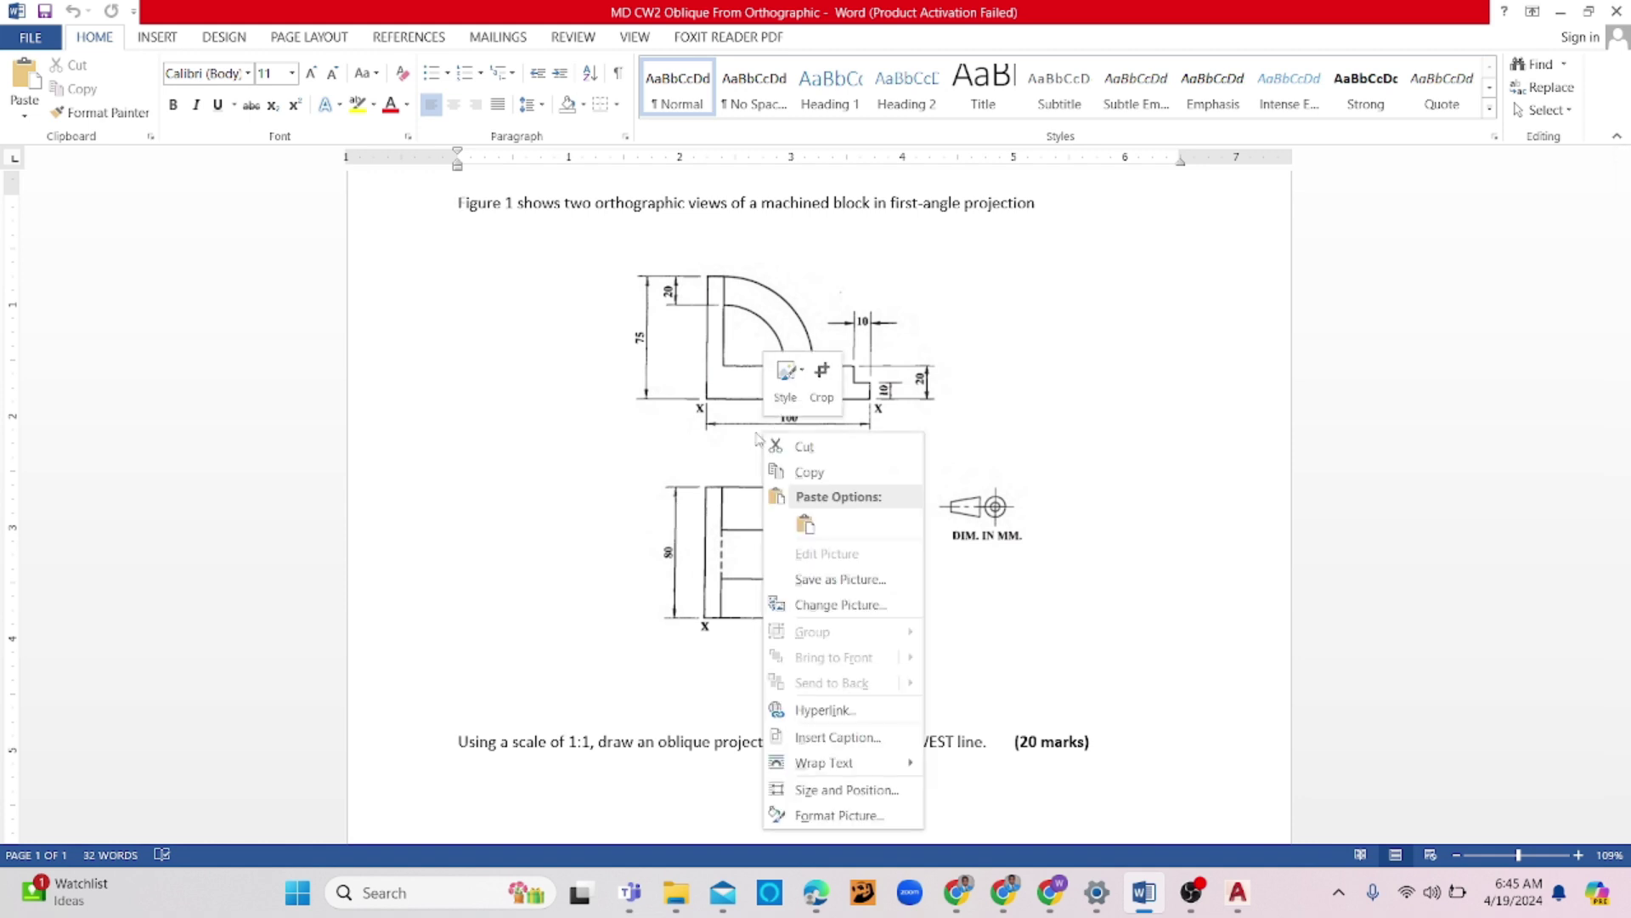
pyautogui.click(758, 438)
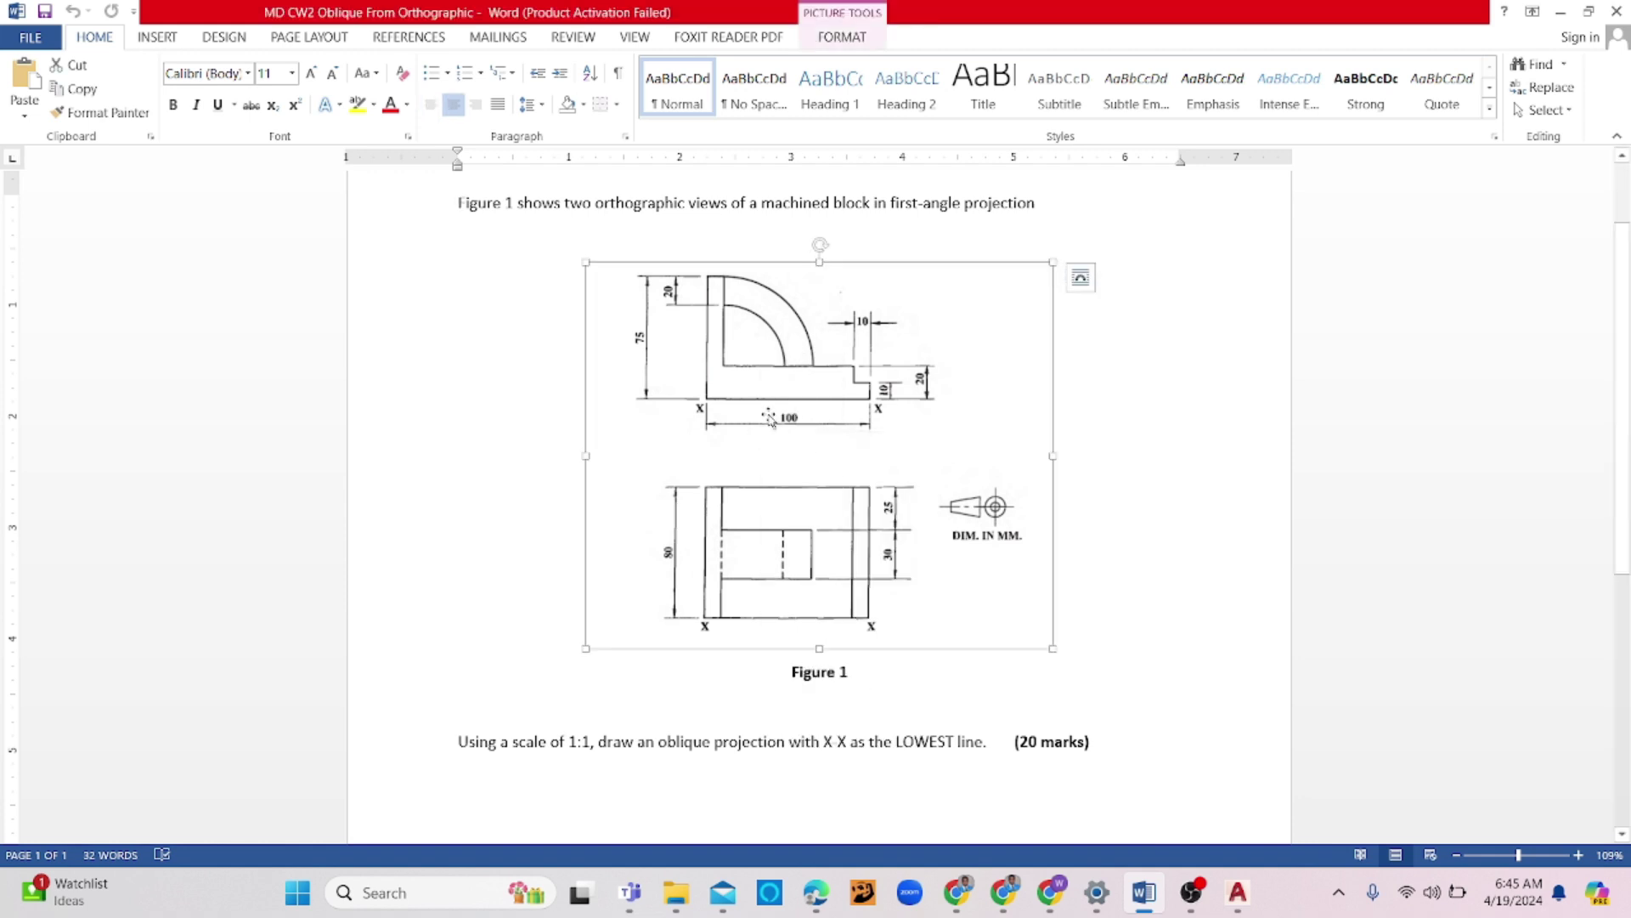
pyautogui.rightClick(789, 416)
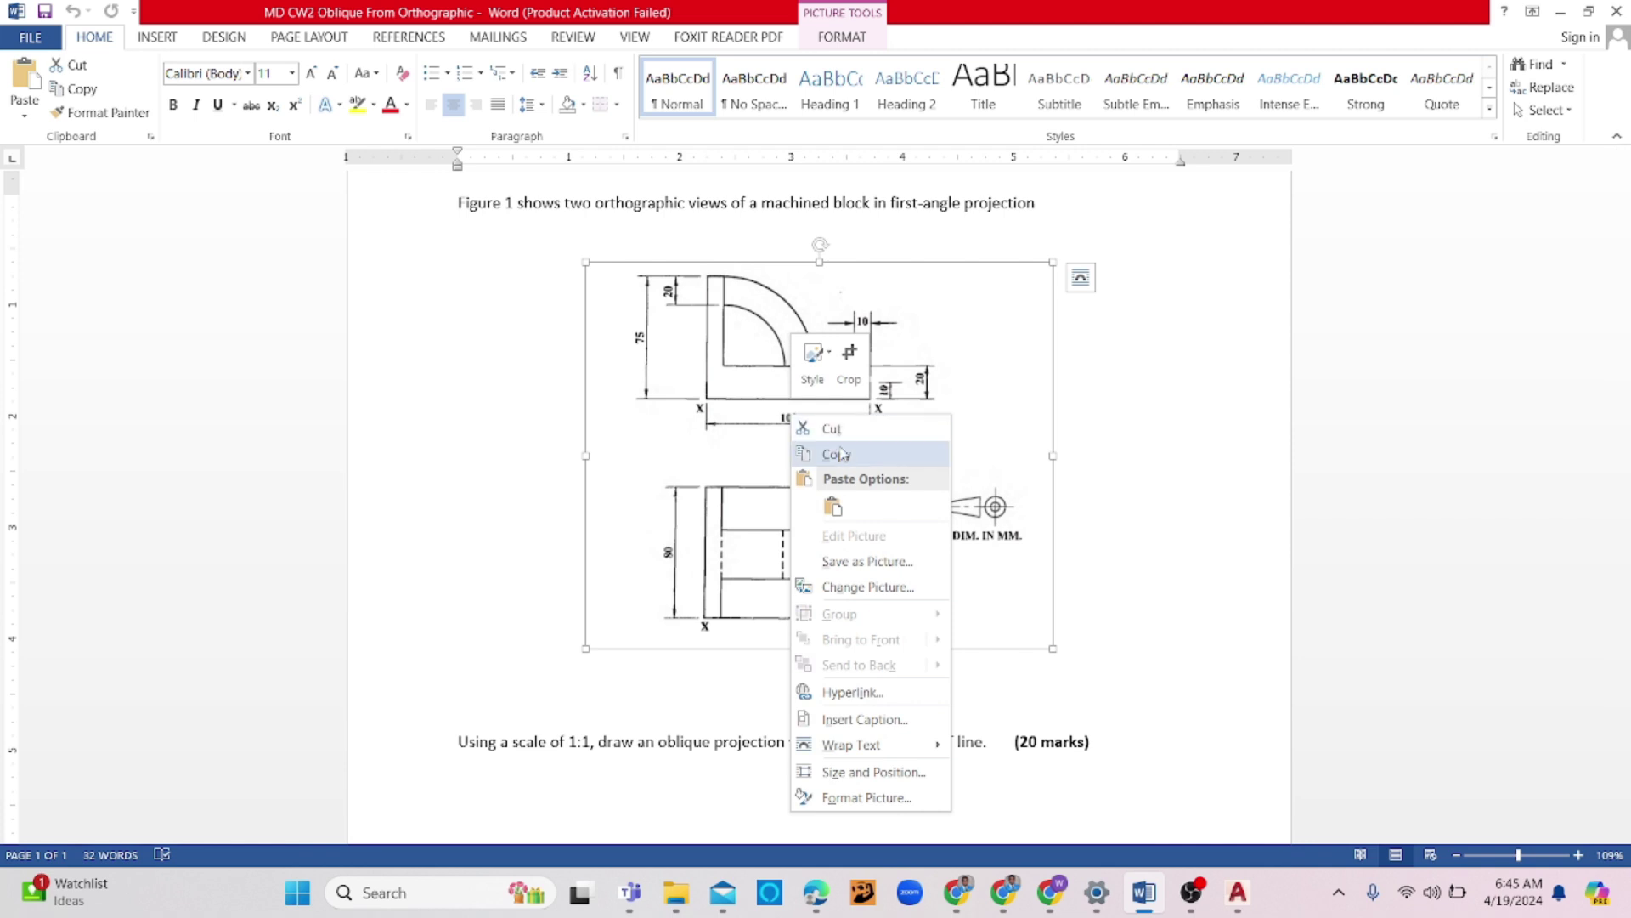
pyautogui.click(841, 453)
# Switch to AutoCAD, paste the copied picture into the empty drawing and accept the default OLE text size
pyautogui.click(1237, 892)
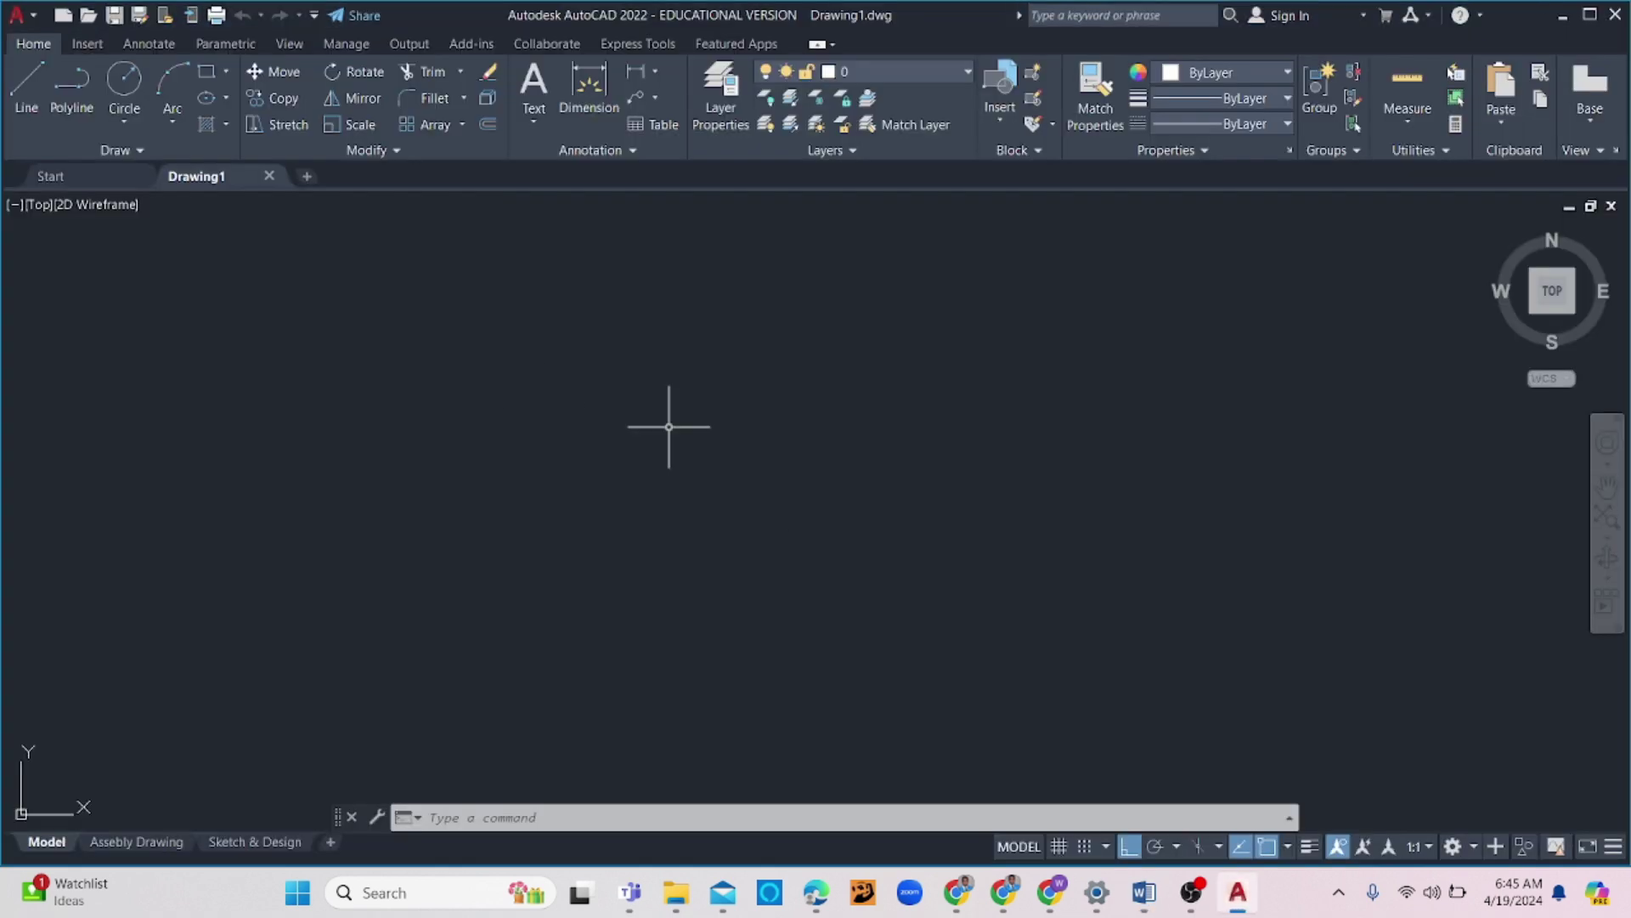
pyautogui.hotkey('ctrl', 'v')
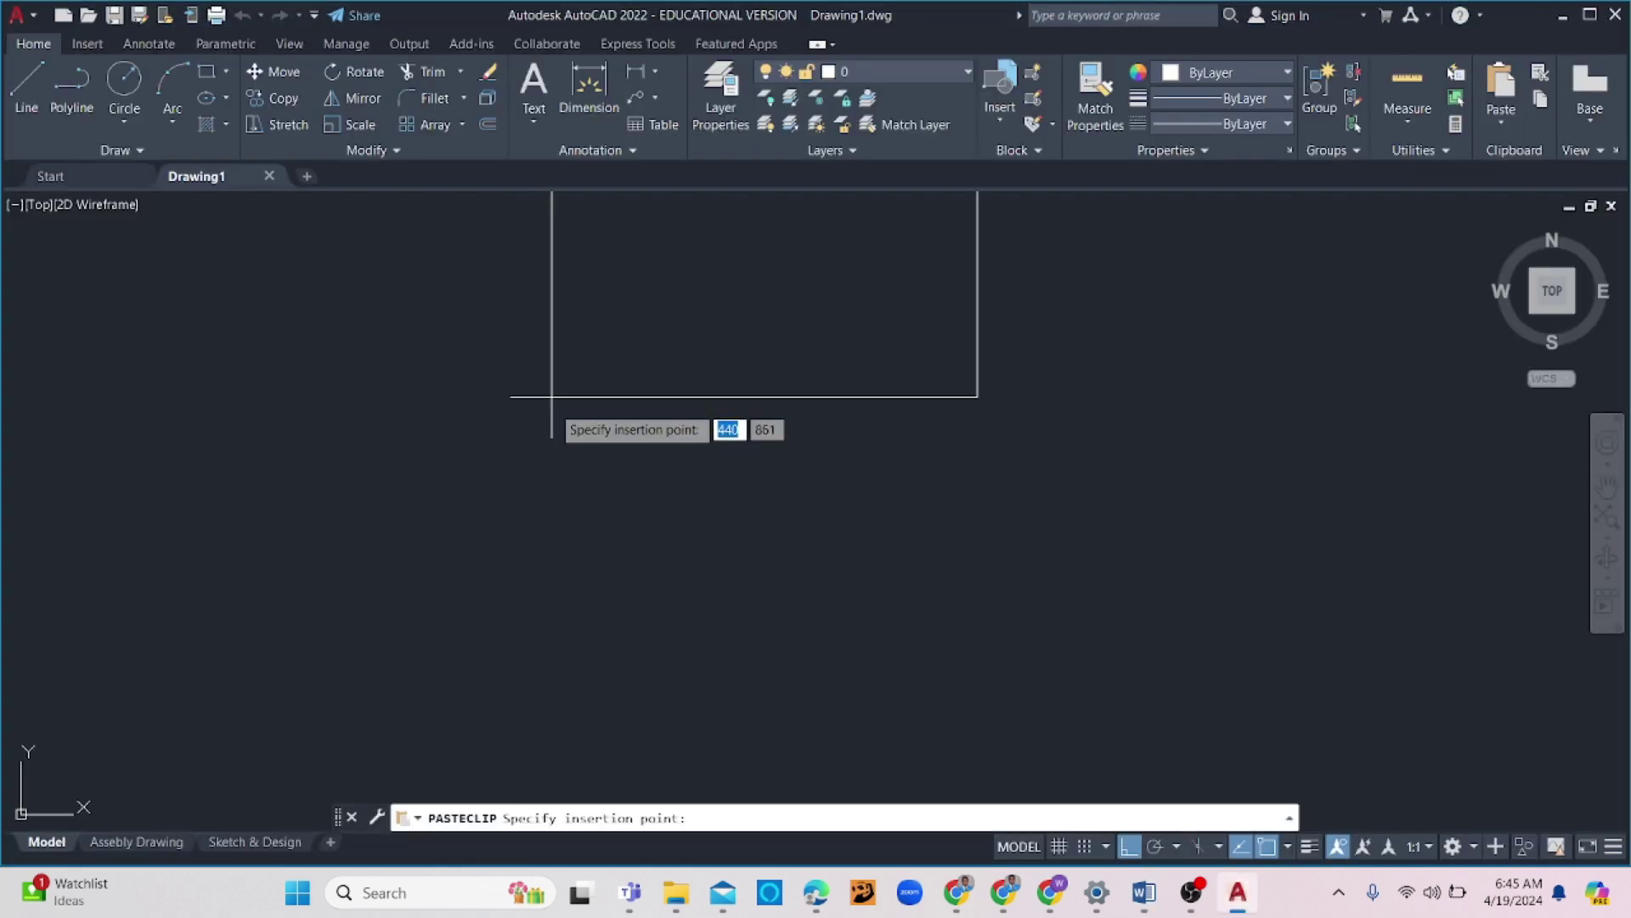
pyautogui.click(365, 616)
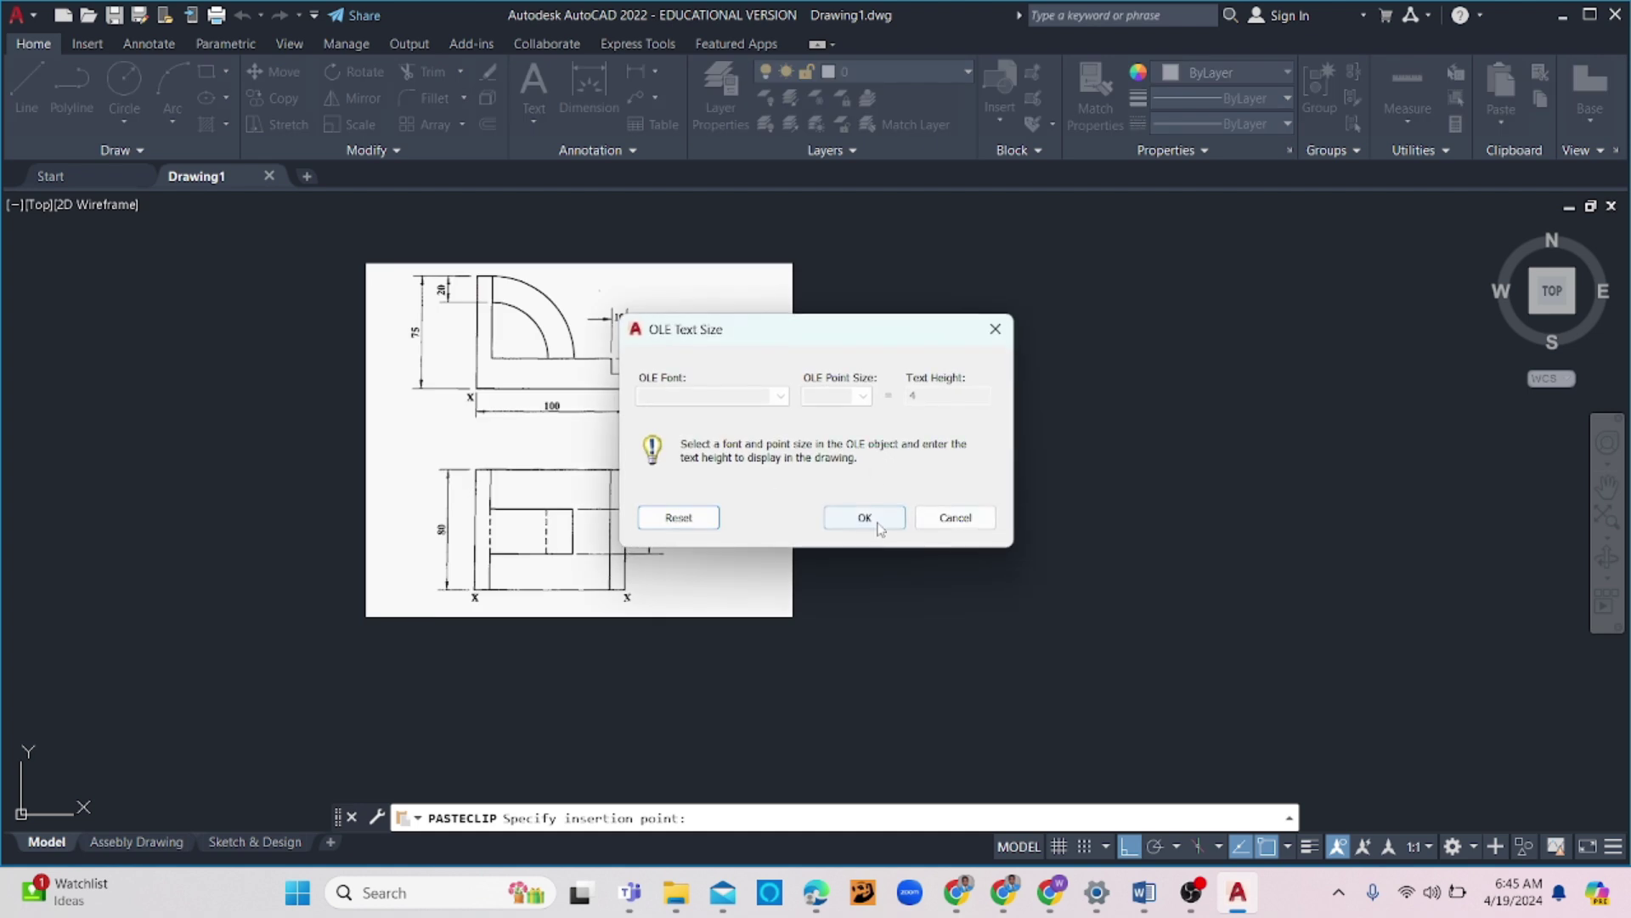
pyautogui.click(860, 512)
pyautogui.click(847, 529)
# With ortho and object snap off, scale the picture from its lower-left corner by reference to the plan view's 80 mm side
pyautogui.click(662, 660)
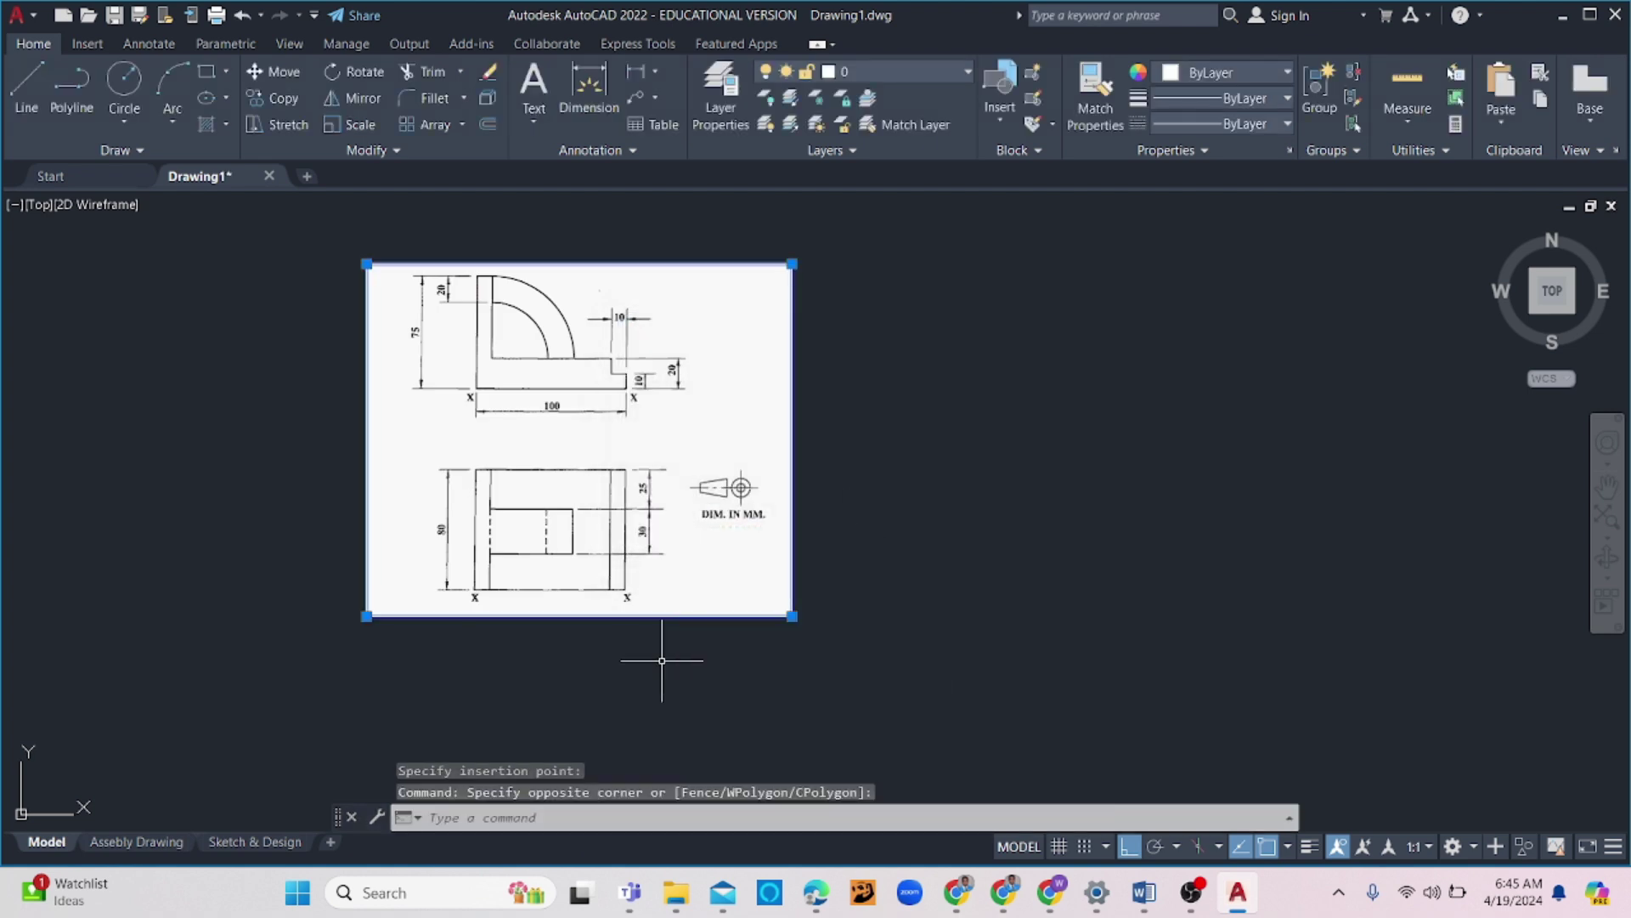
pyautogui.press('Return')
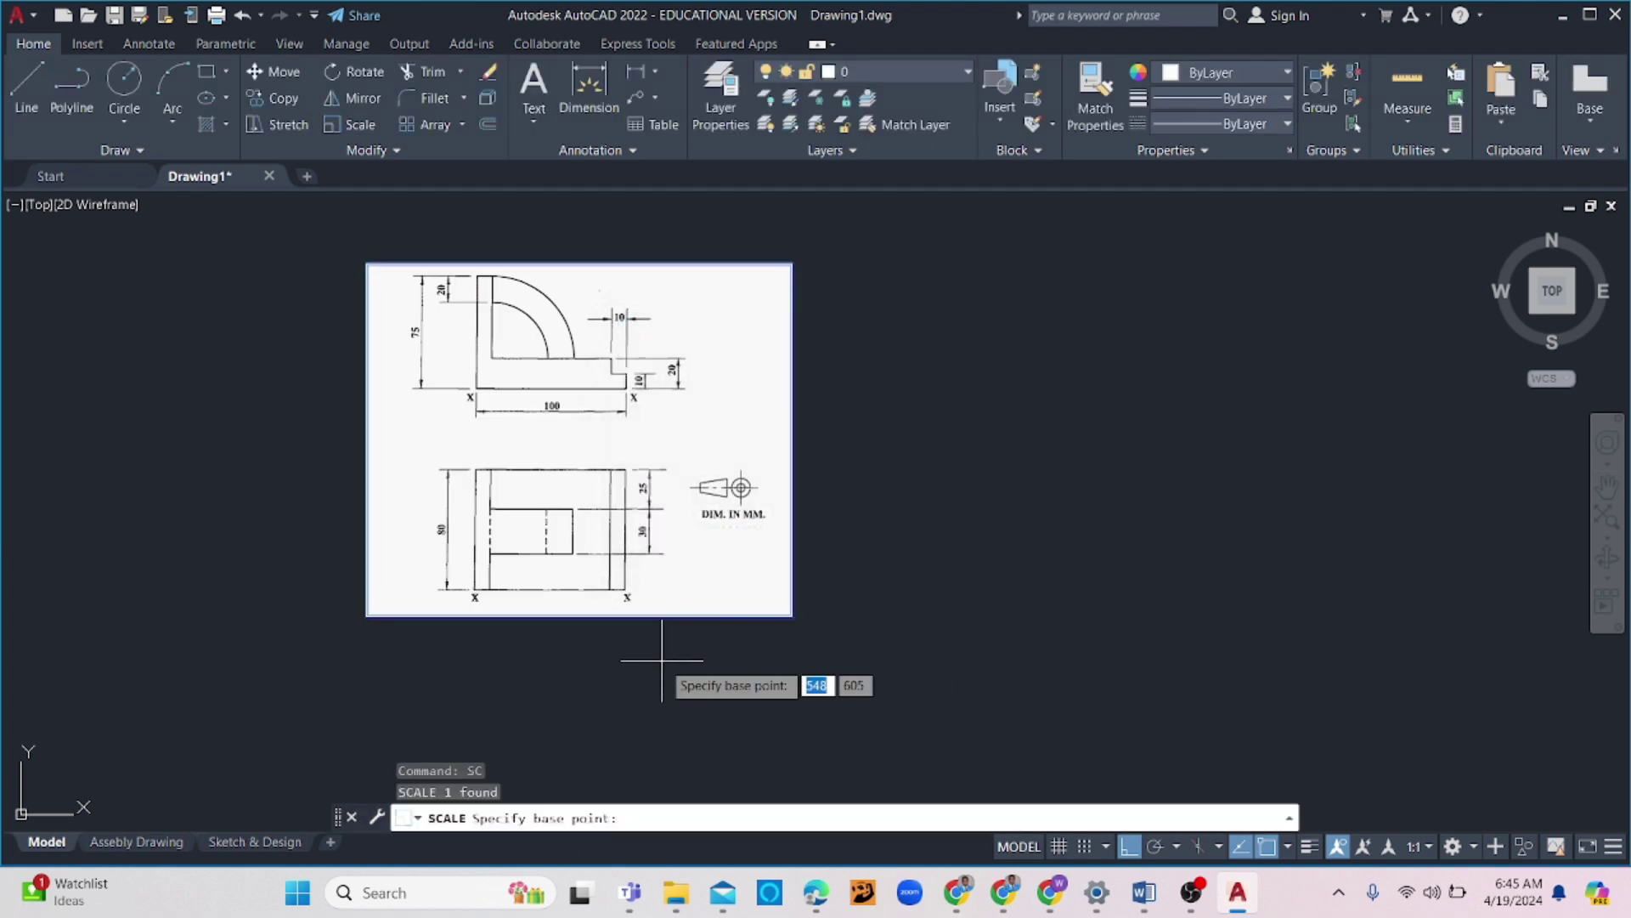
pyautogui.click(367, 615)
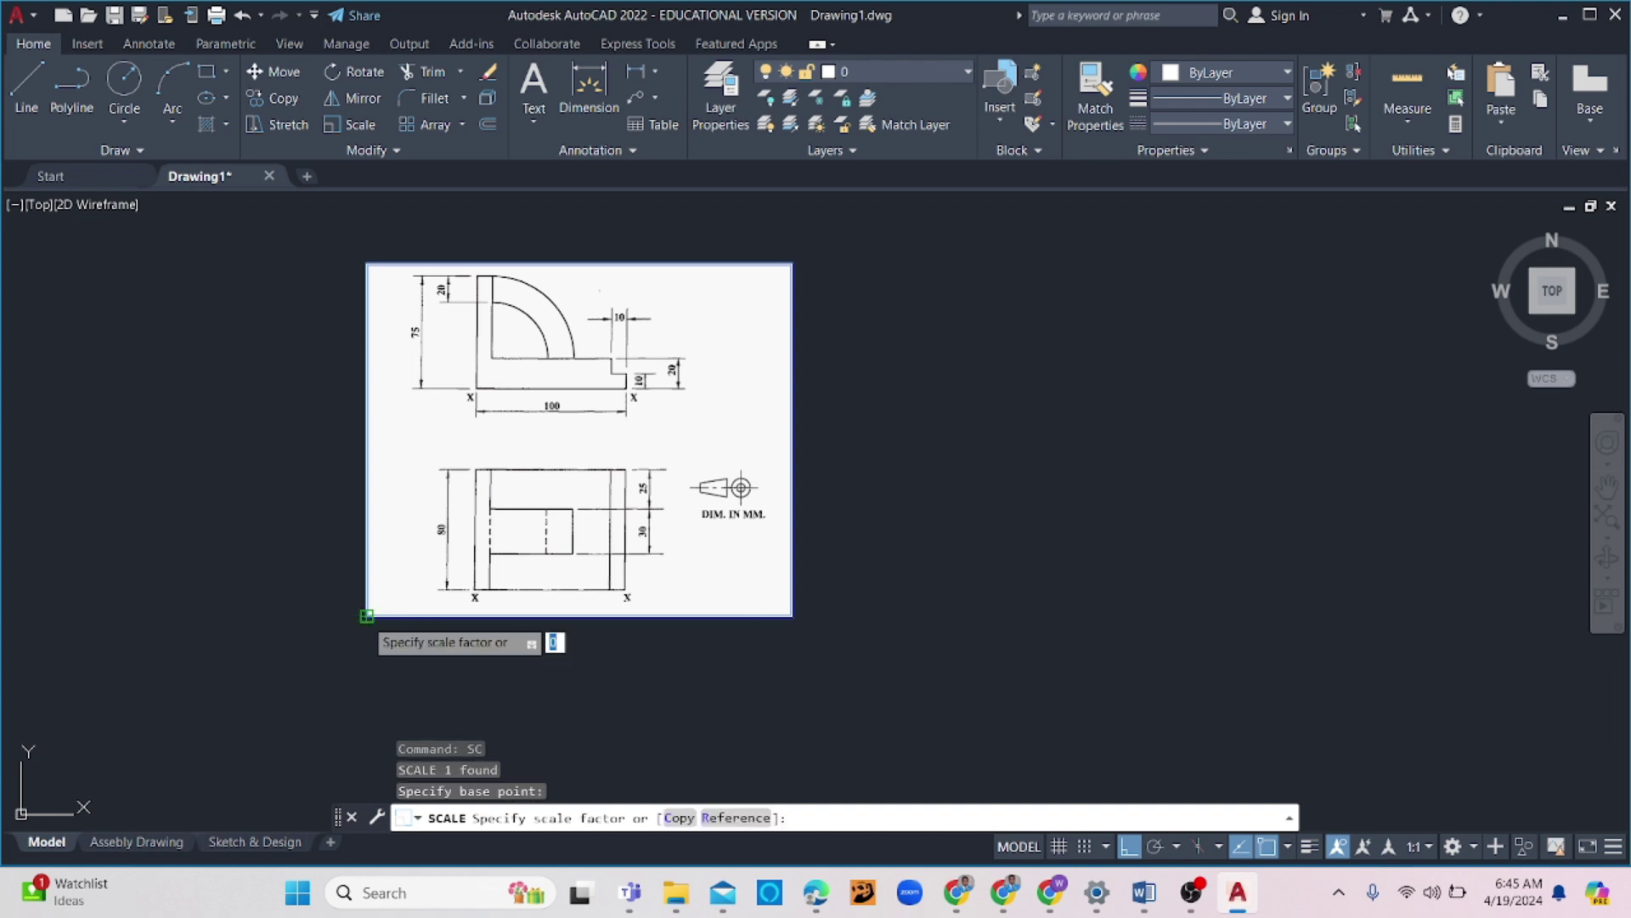
pyautogui.write('e')
pyautogui.press('Return')
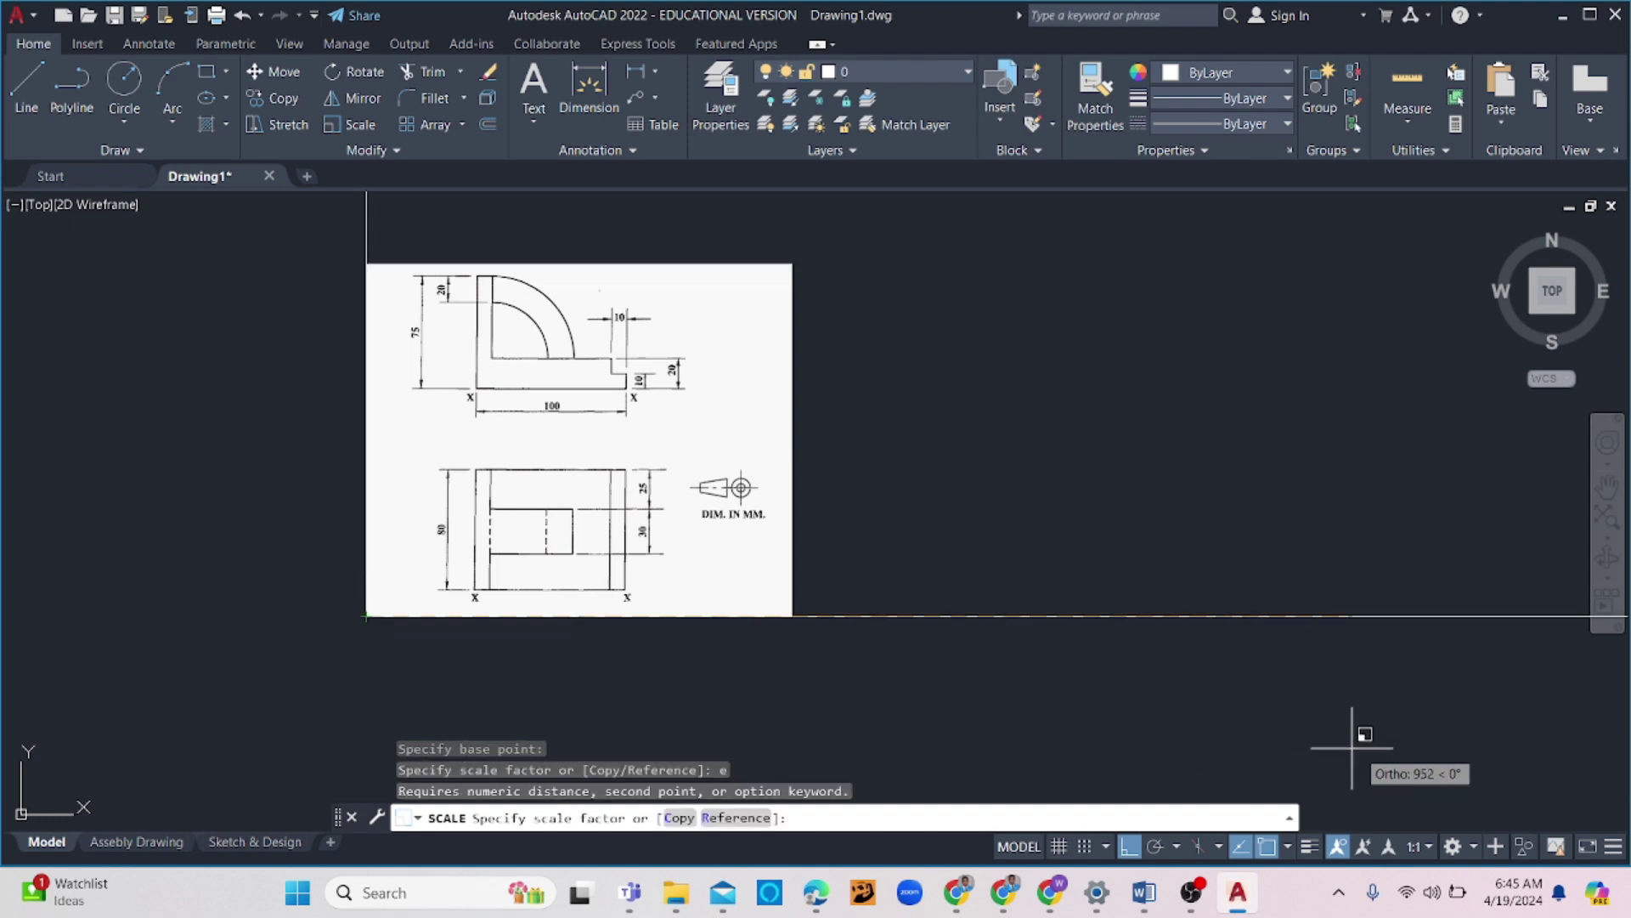
pyautogui.click(1131, 846)
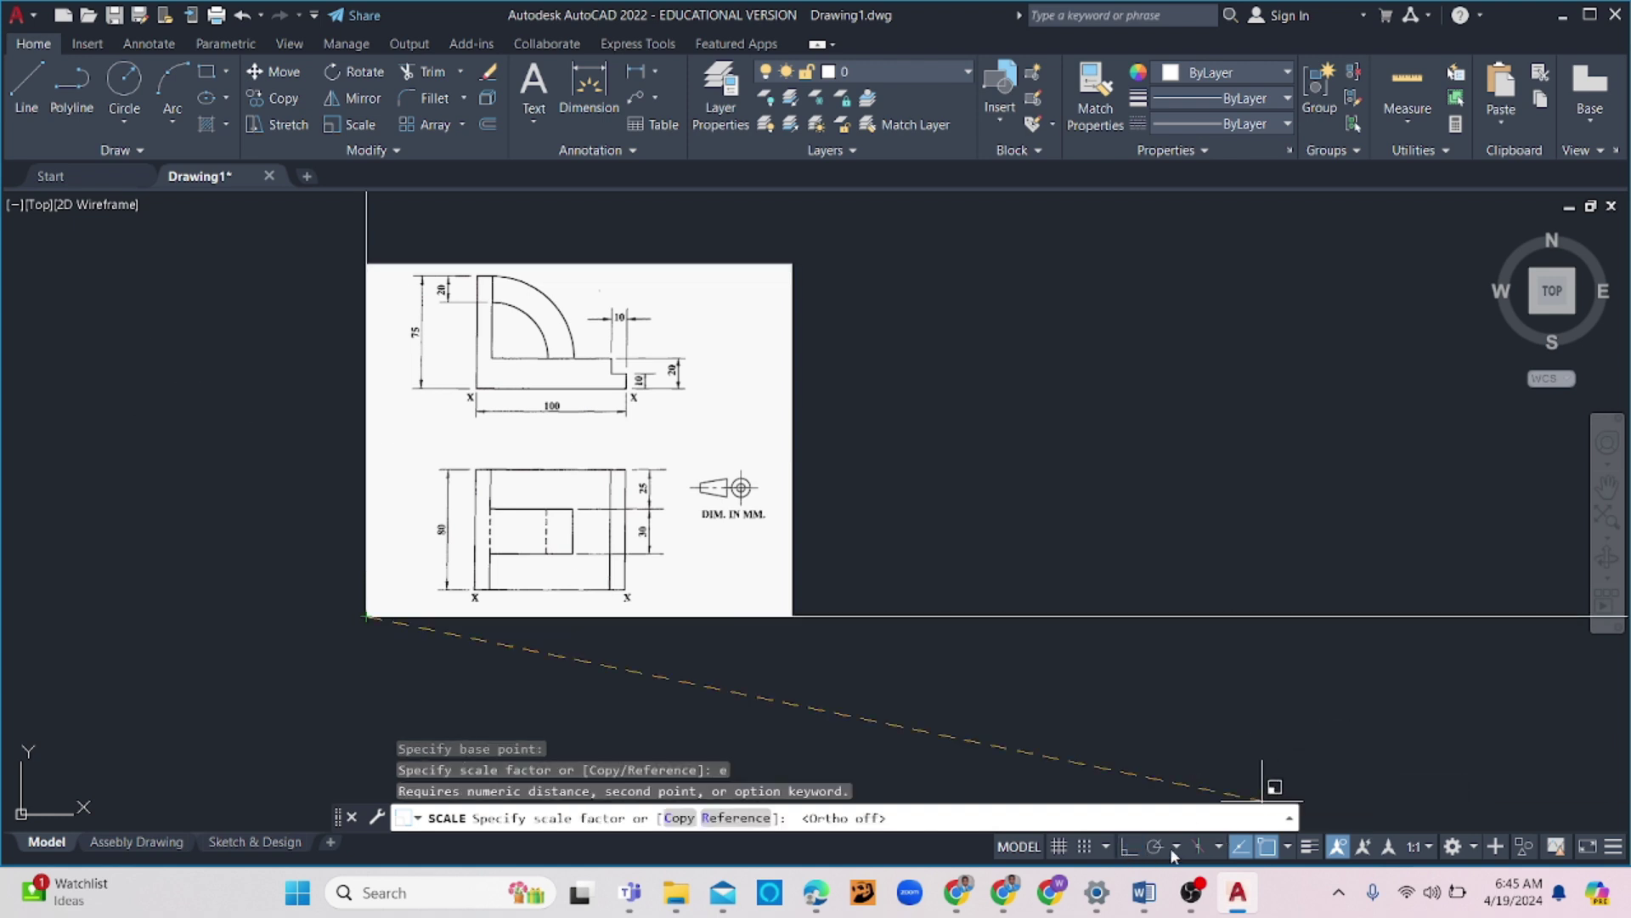
pyautogui.click(1266, 846)
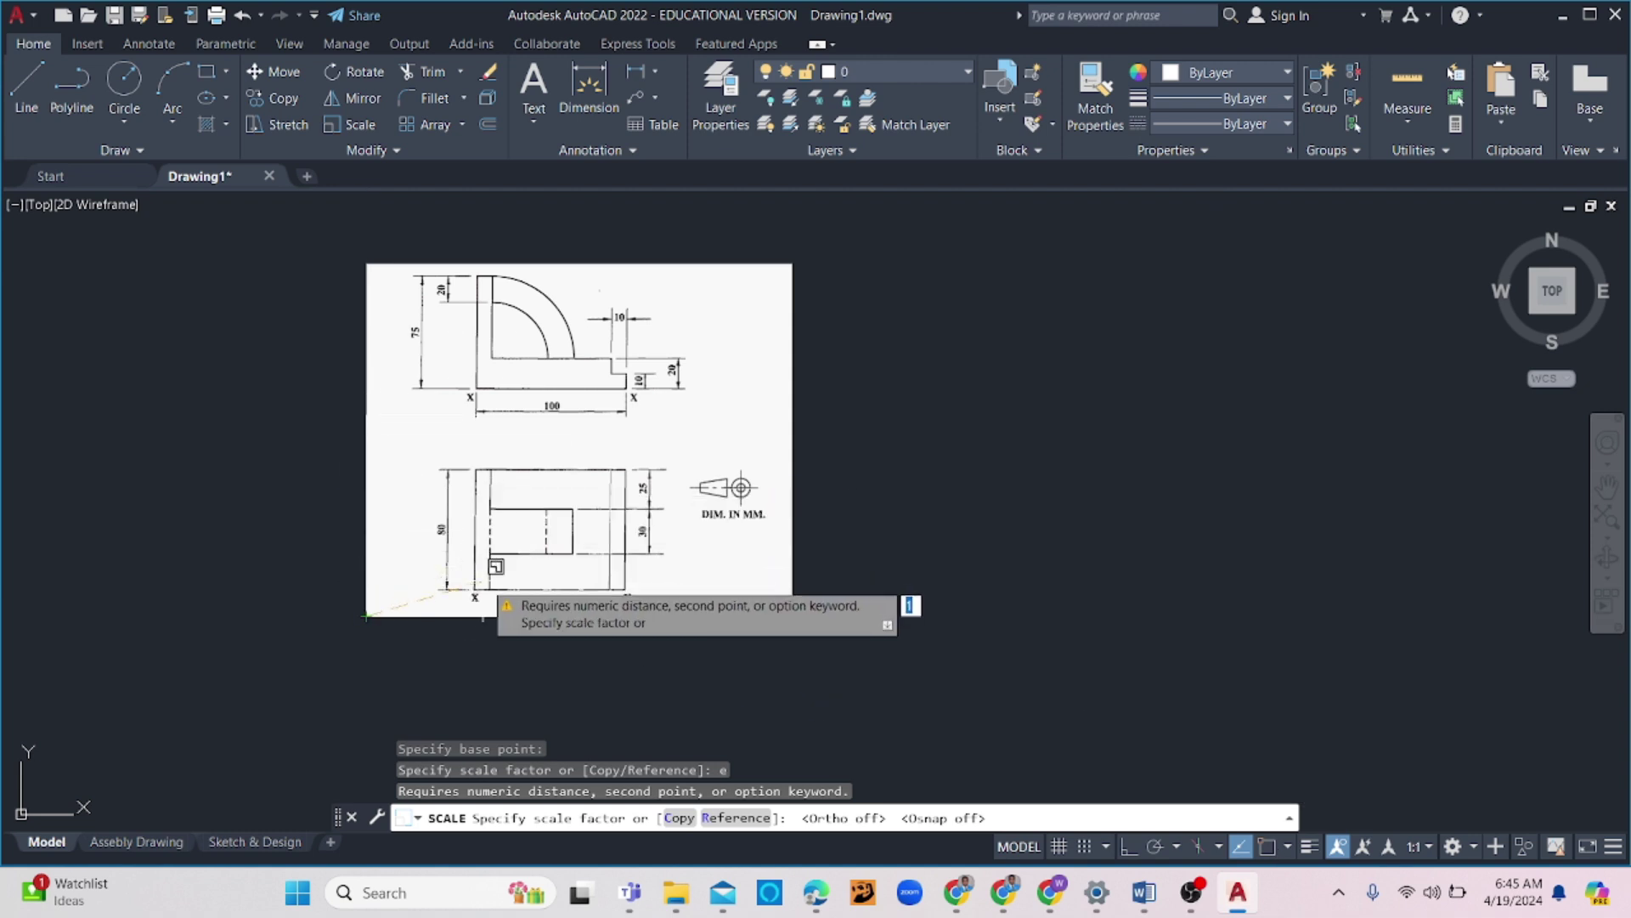
pyautogui.scroll(2, 492, 586)
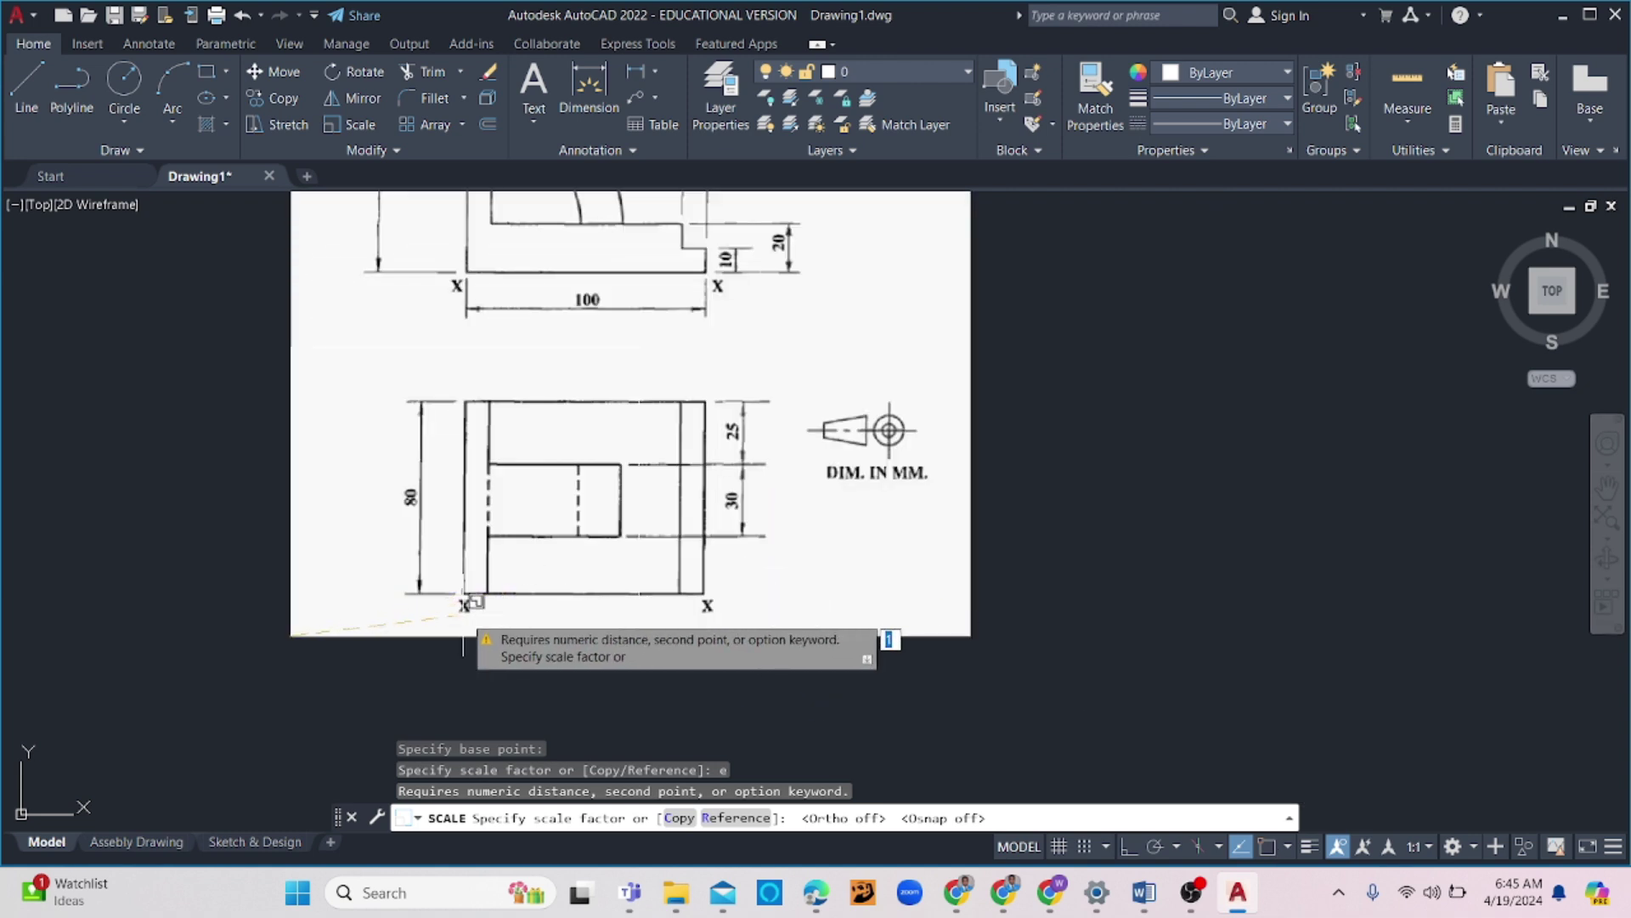
pyautogui.write('r')
pyautogui.press('Return')
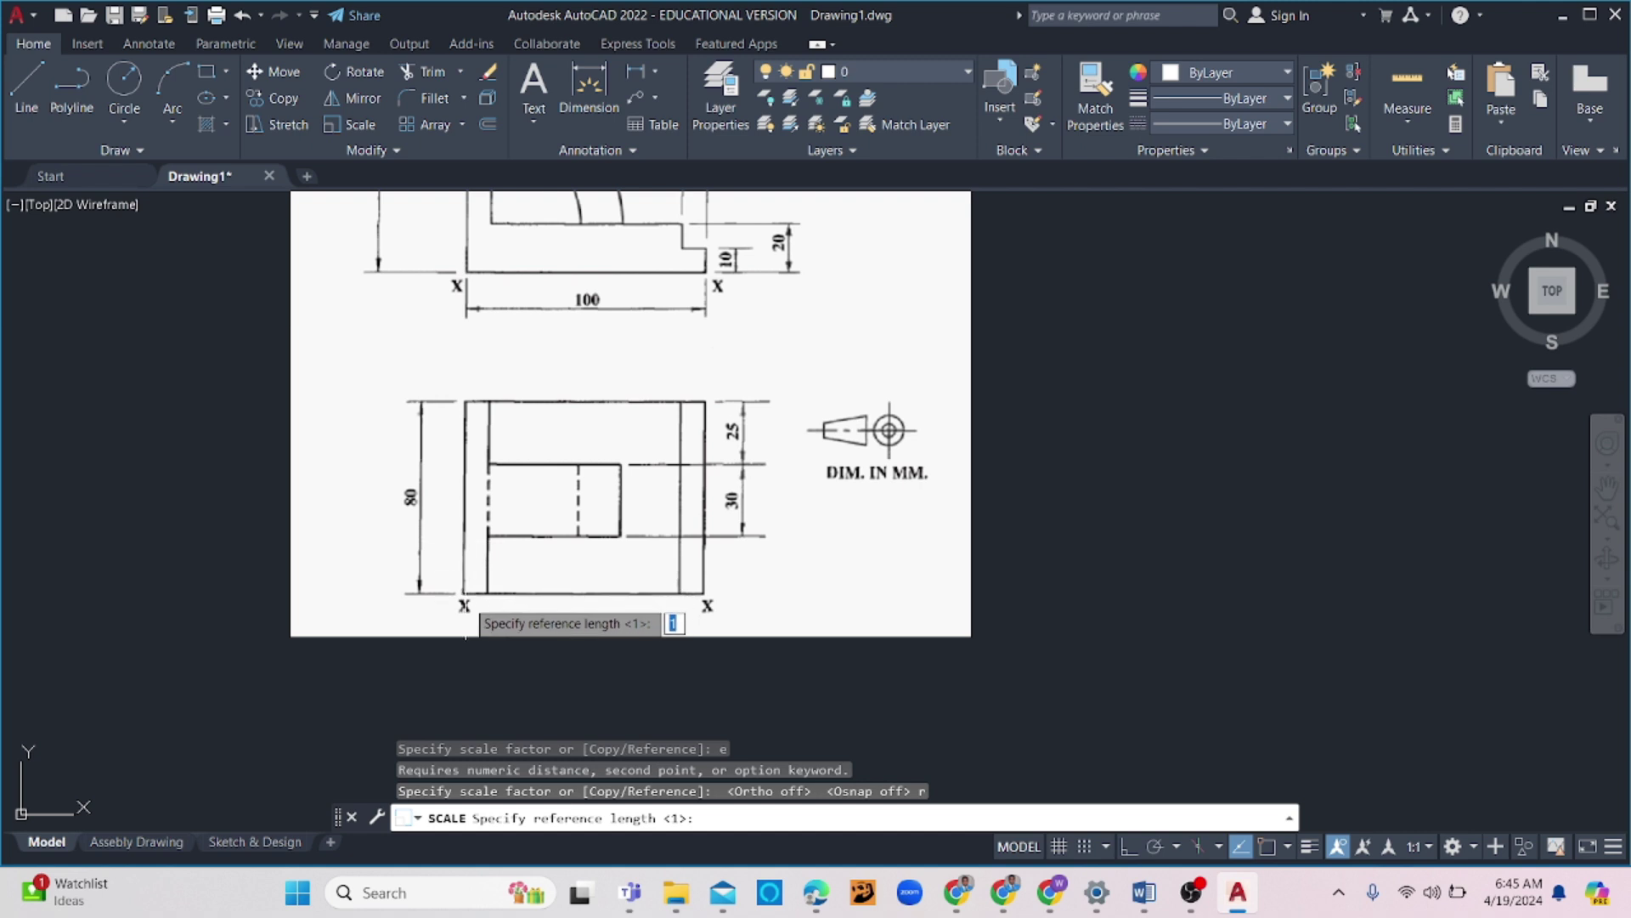
pyautogui.click(464, 593)
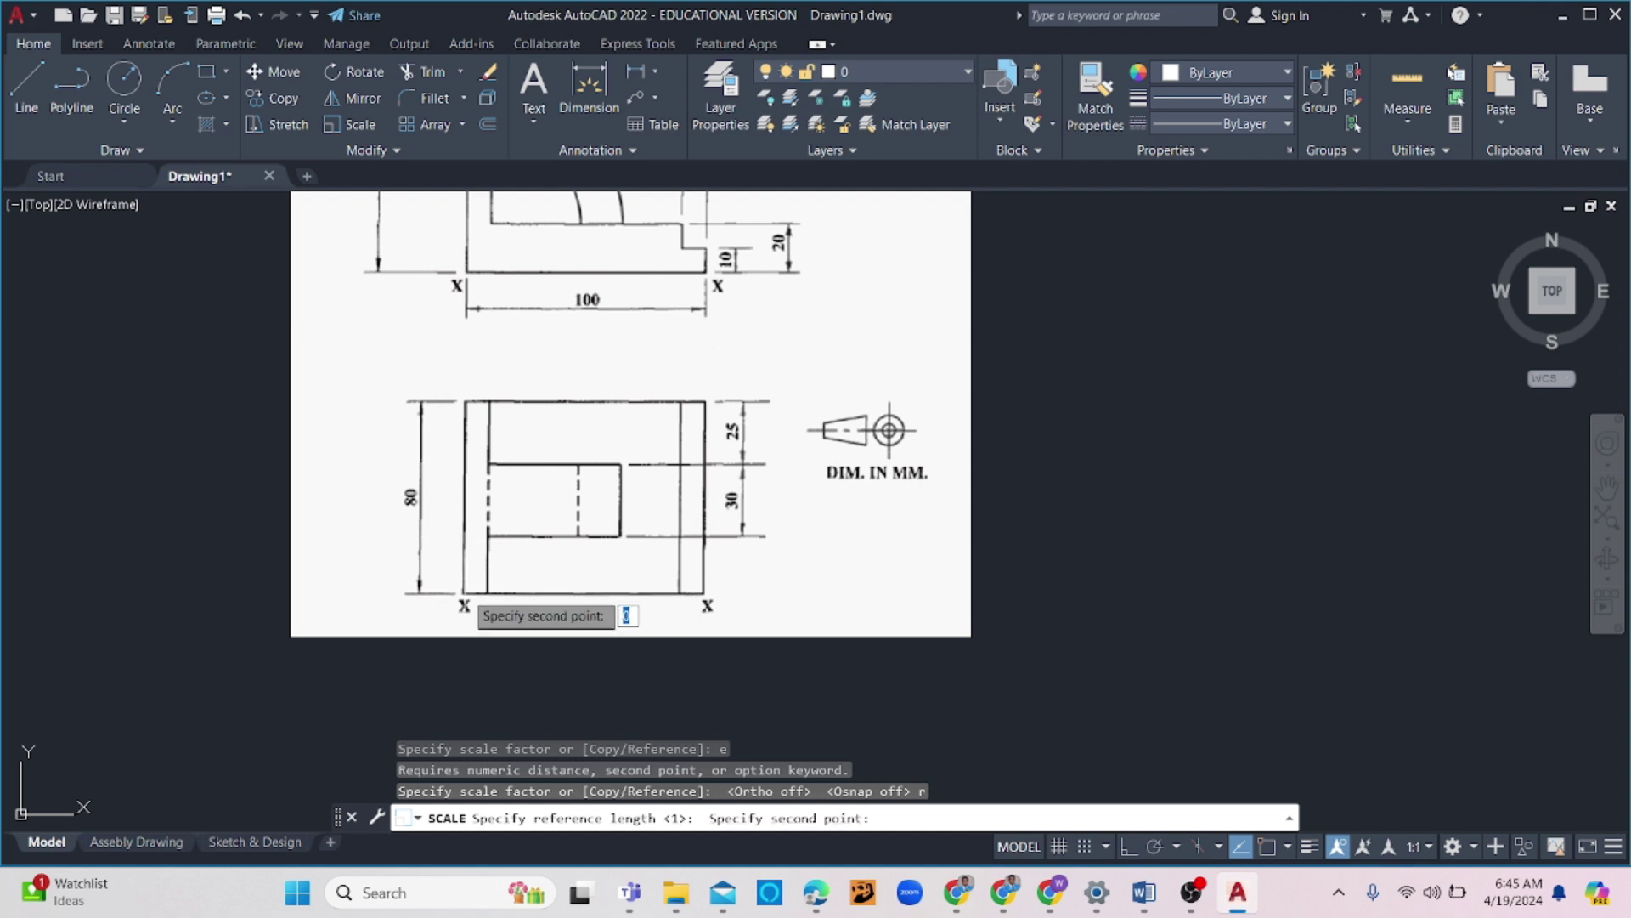
pyautogui.click(464, 401)
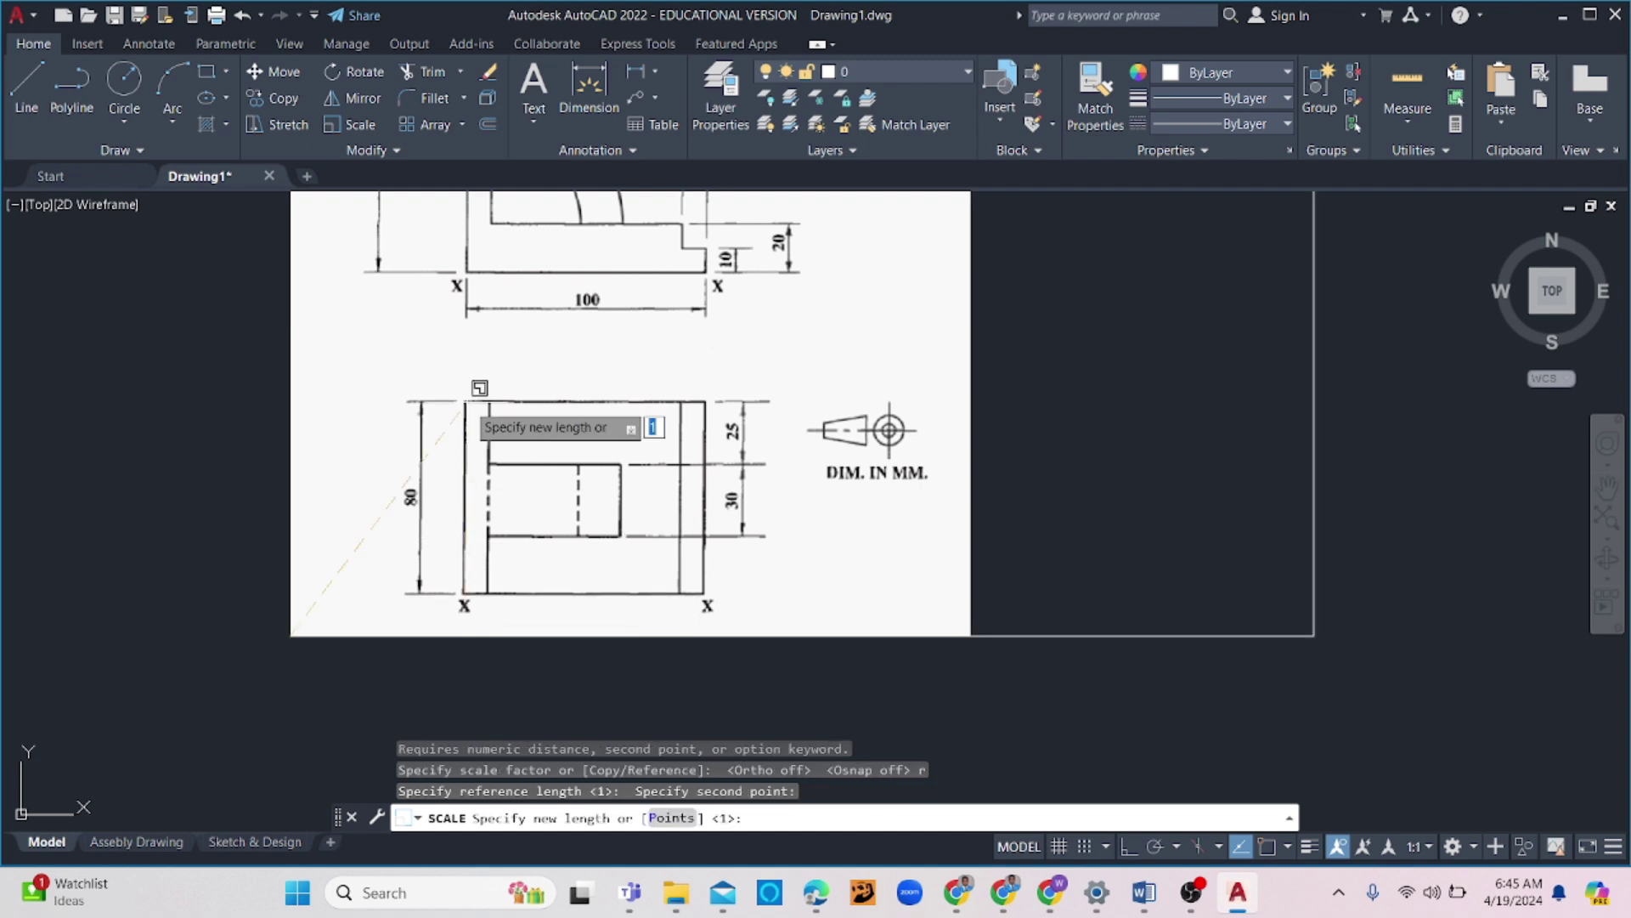
pyautogui.press('Return')
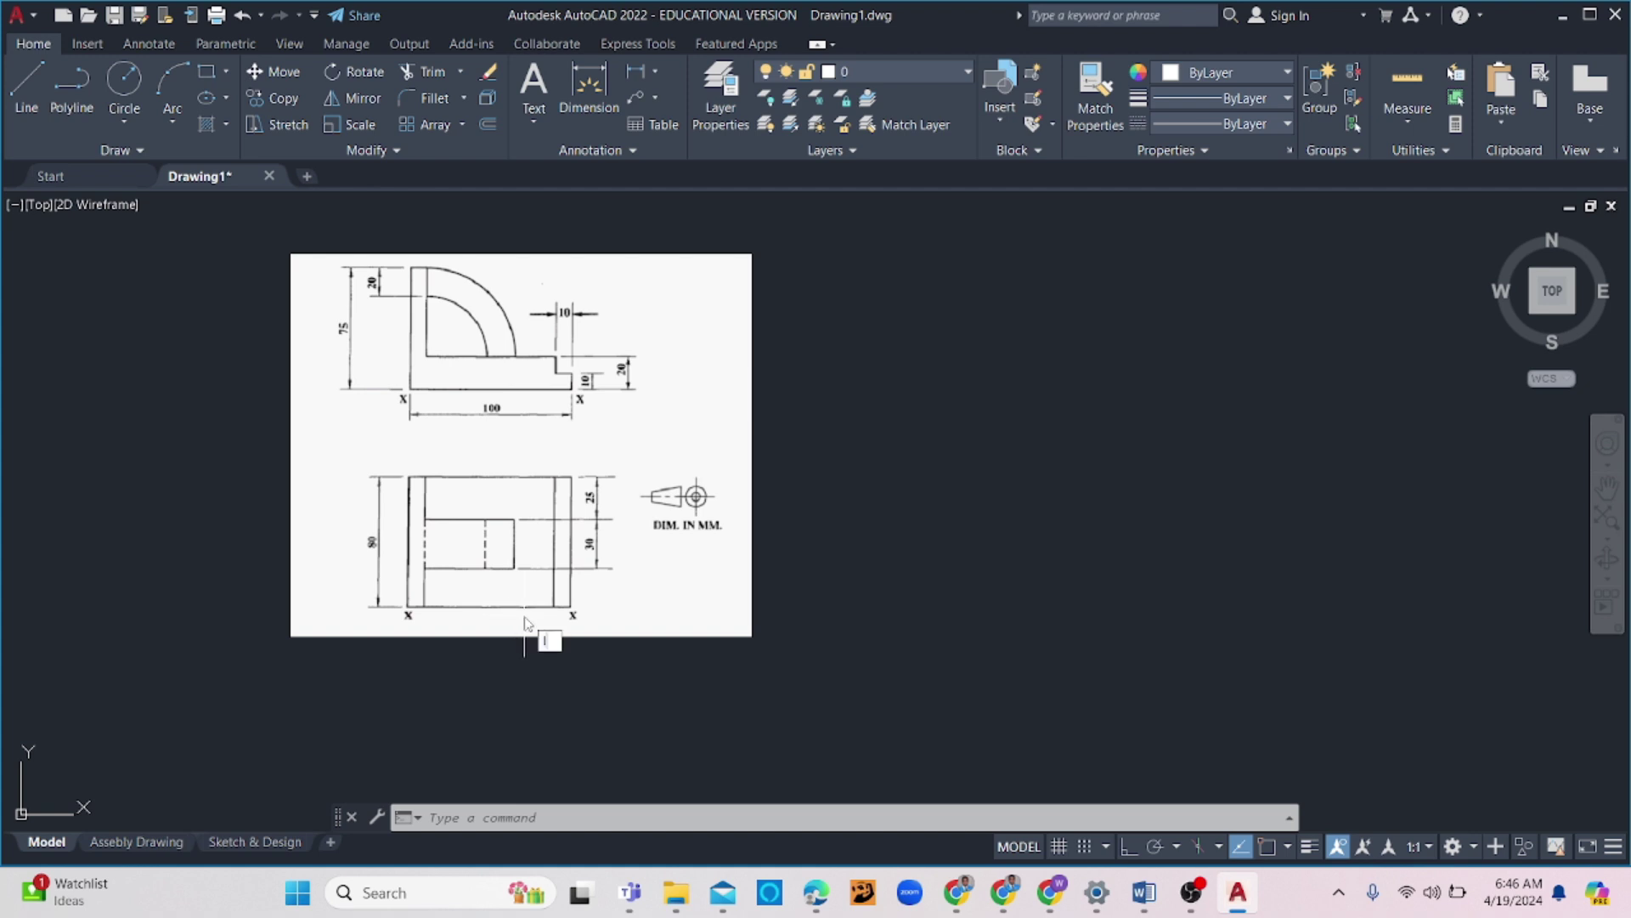
# Beside the picture, draw the front view's vertical back edge 75 mm downward and its base line 100 mm to the right, with ortho on
pyautogui.press('Return')
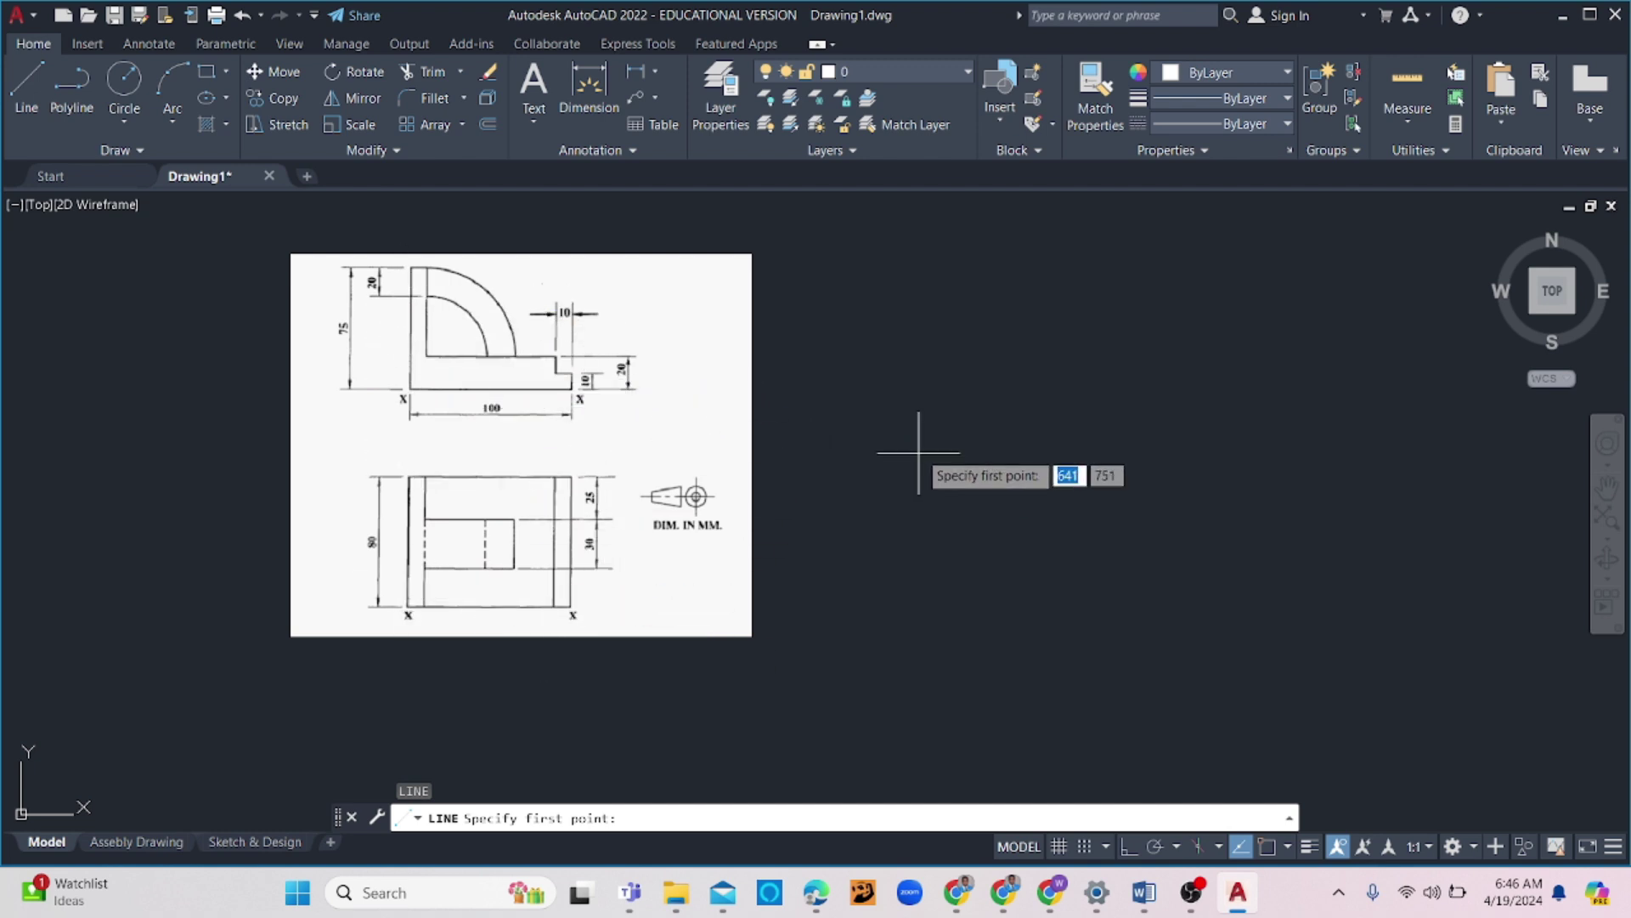
pyautogui.click(940, 323)
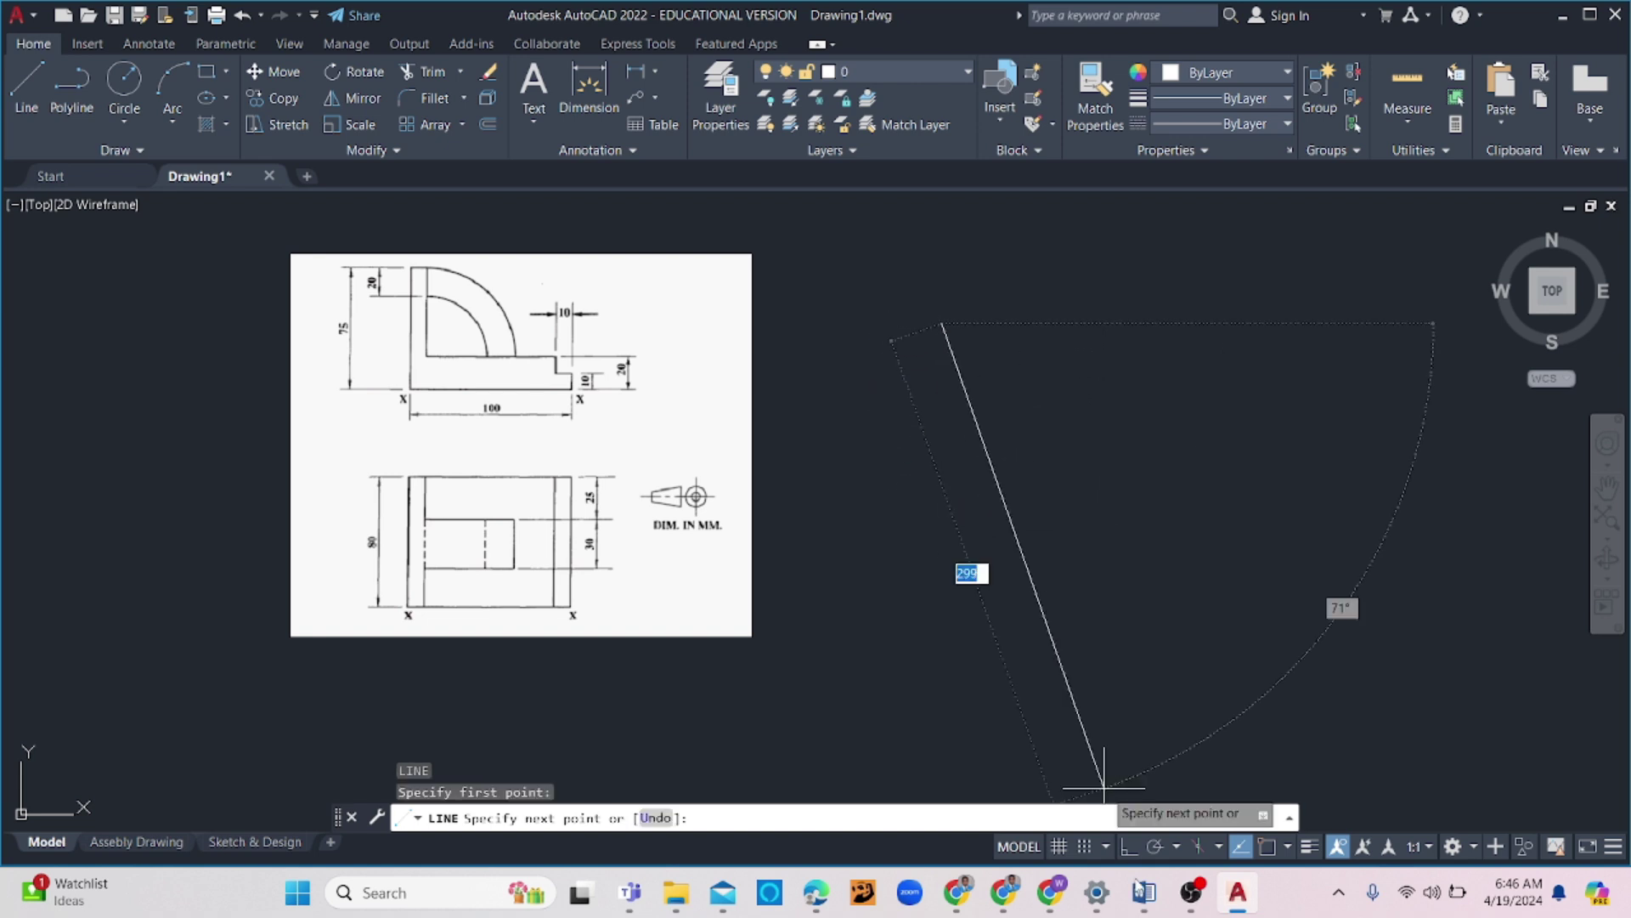
pyautogui.press('F8')
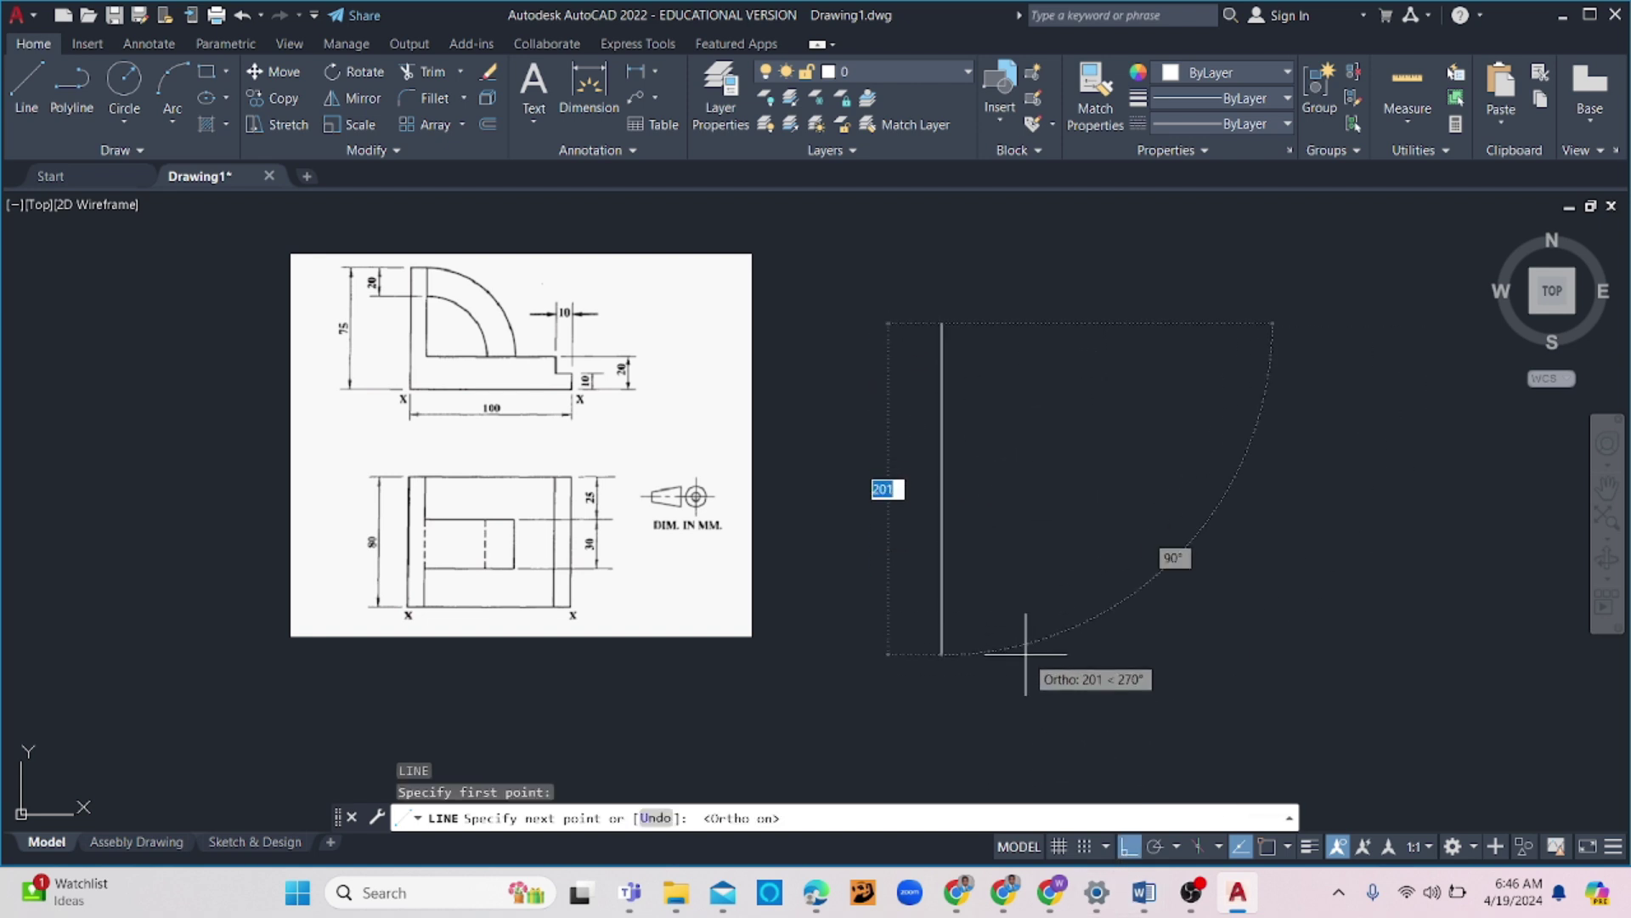
pyautogui.press('Return')
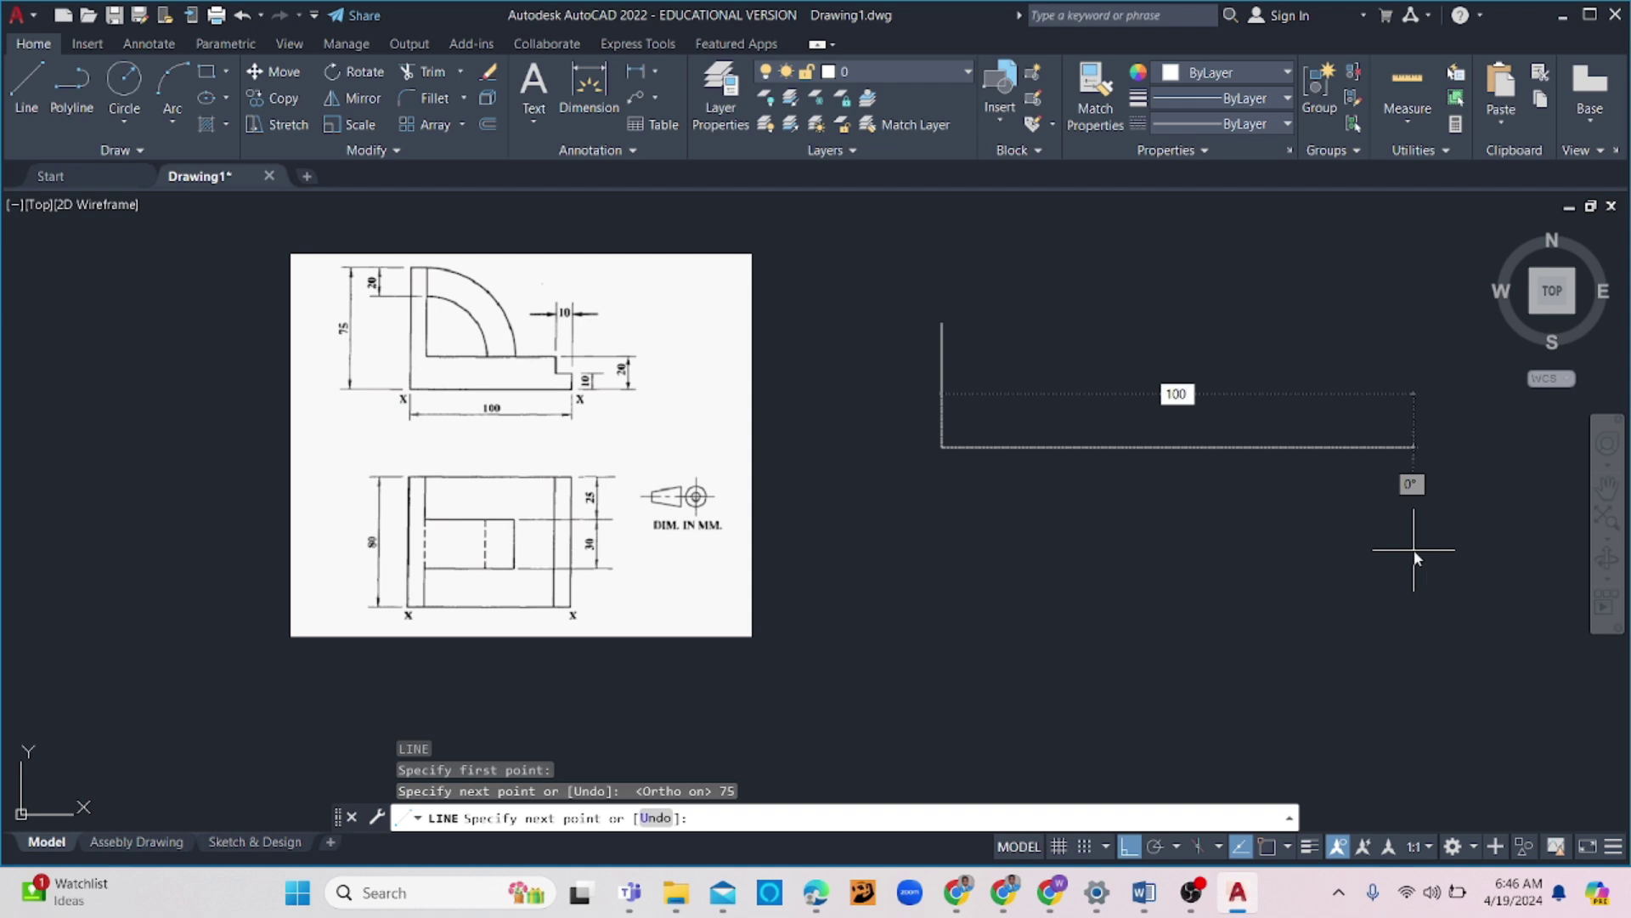
pyautogui.write('100')
pyautogui.press('Return')
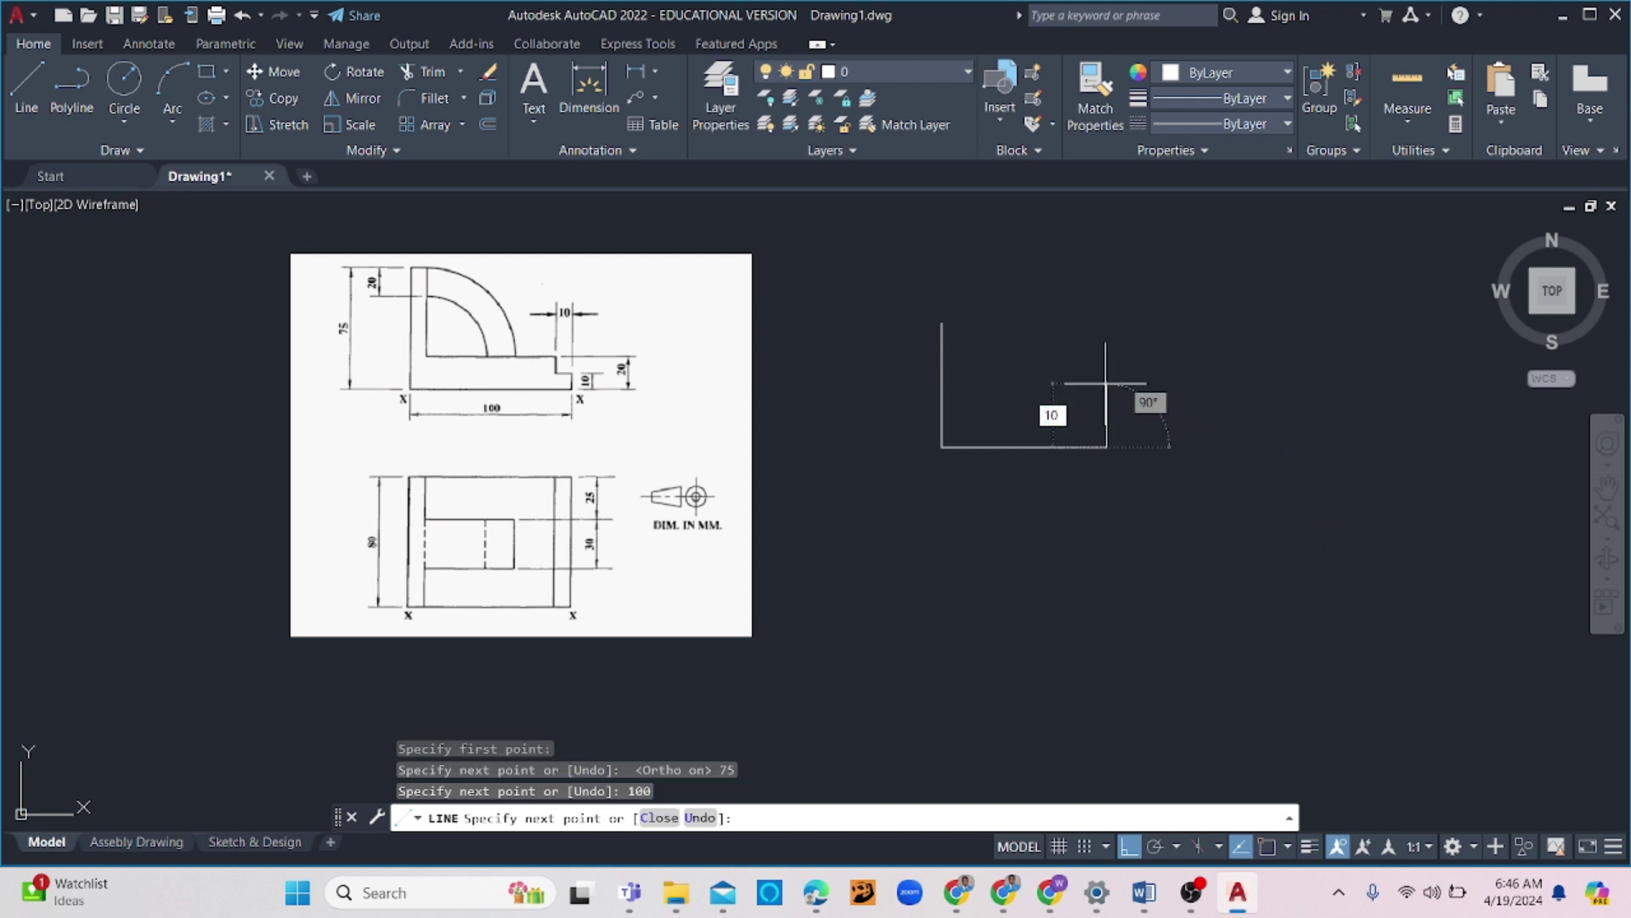
# Continue the outline 10 mm up, 10 mm left and 10 mm up, then run the top edge left past the vertical line
pyautogui.write('10')
pyautogui.press('Return')
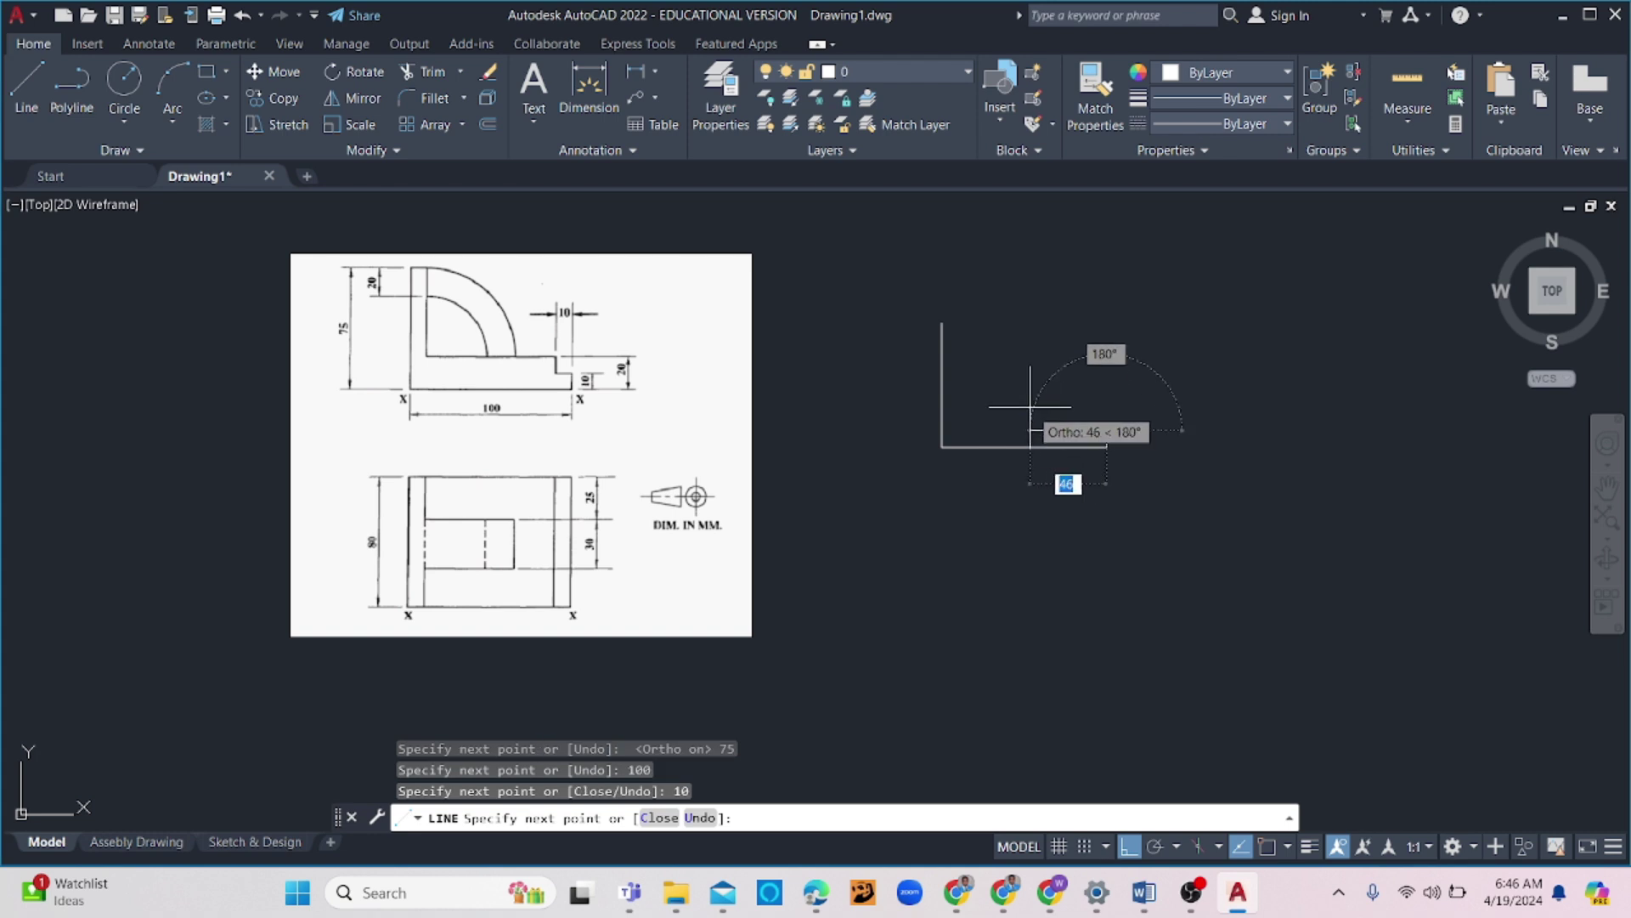
pyautogui.write('10')
pyautogui.press('Return')
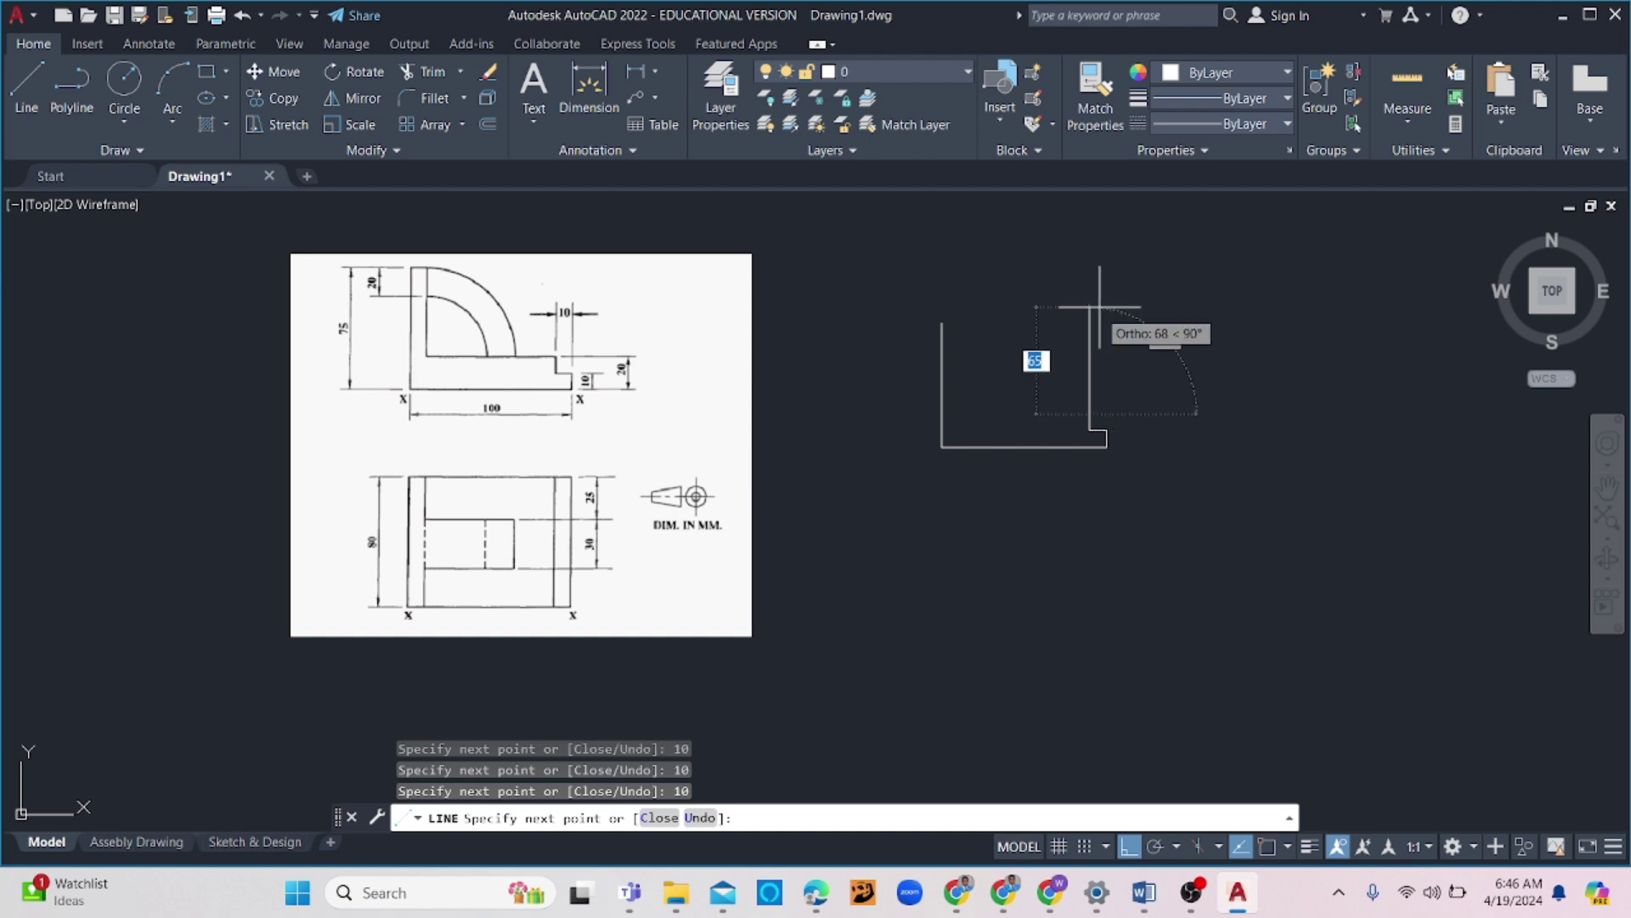
pyautogui.write('10')
pyautogui.press('Return')
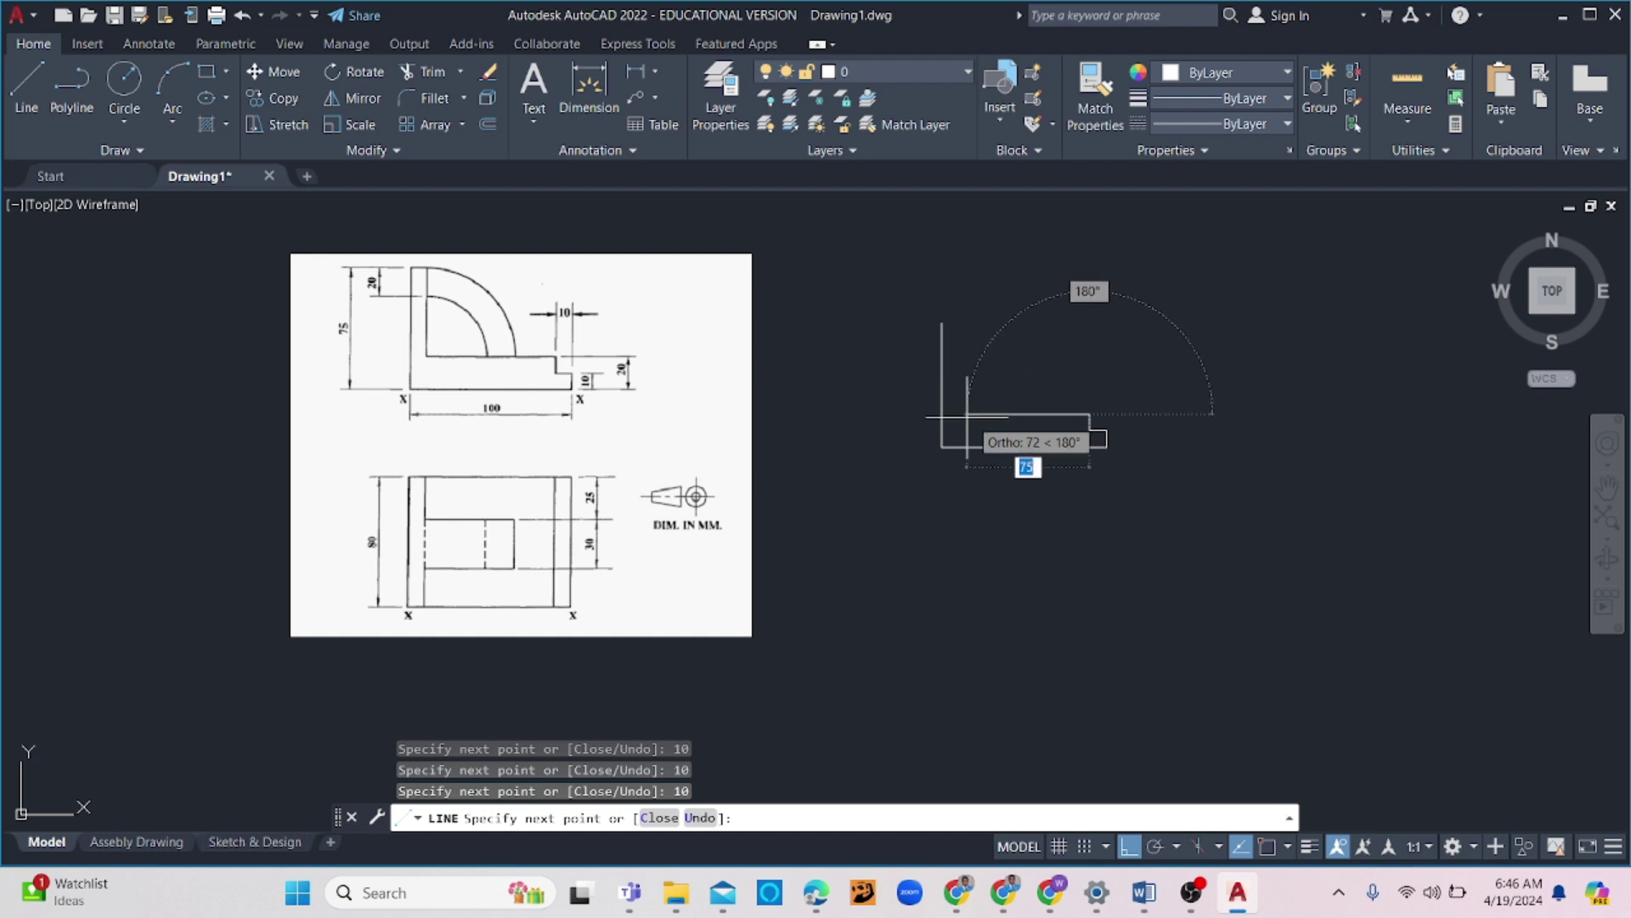
pyautogui.click(866, 417)
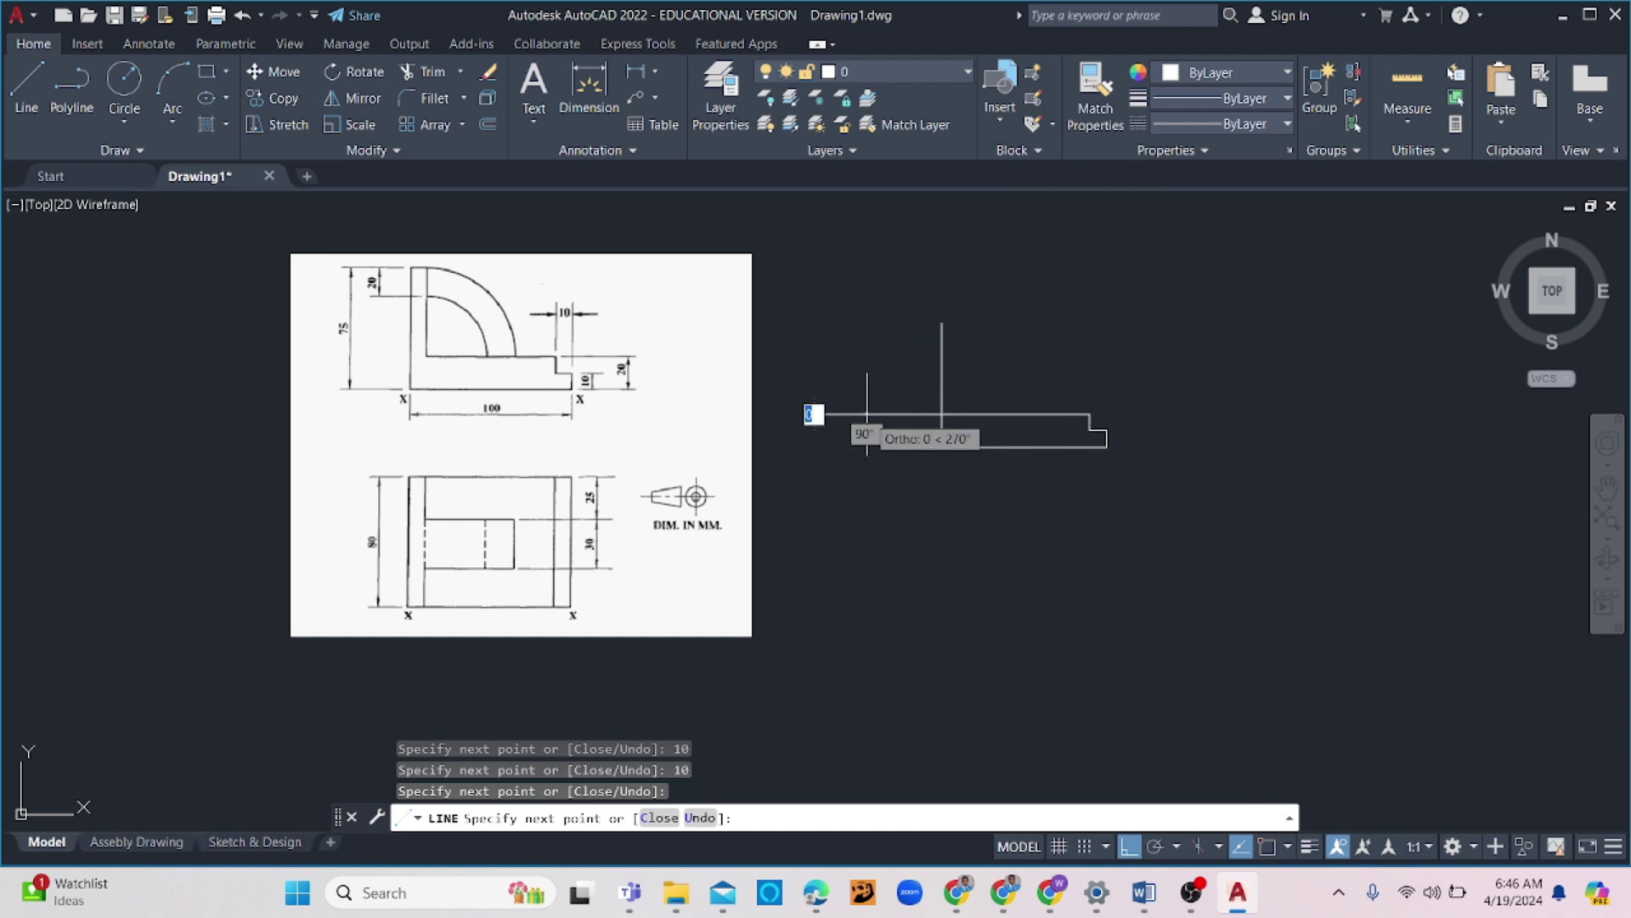
pyautogui.press('Escape')
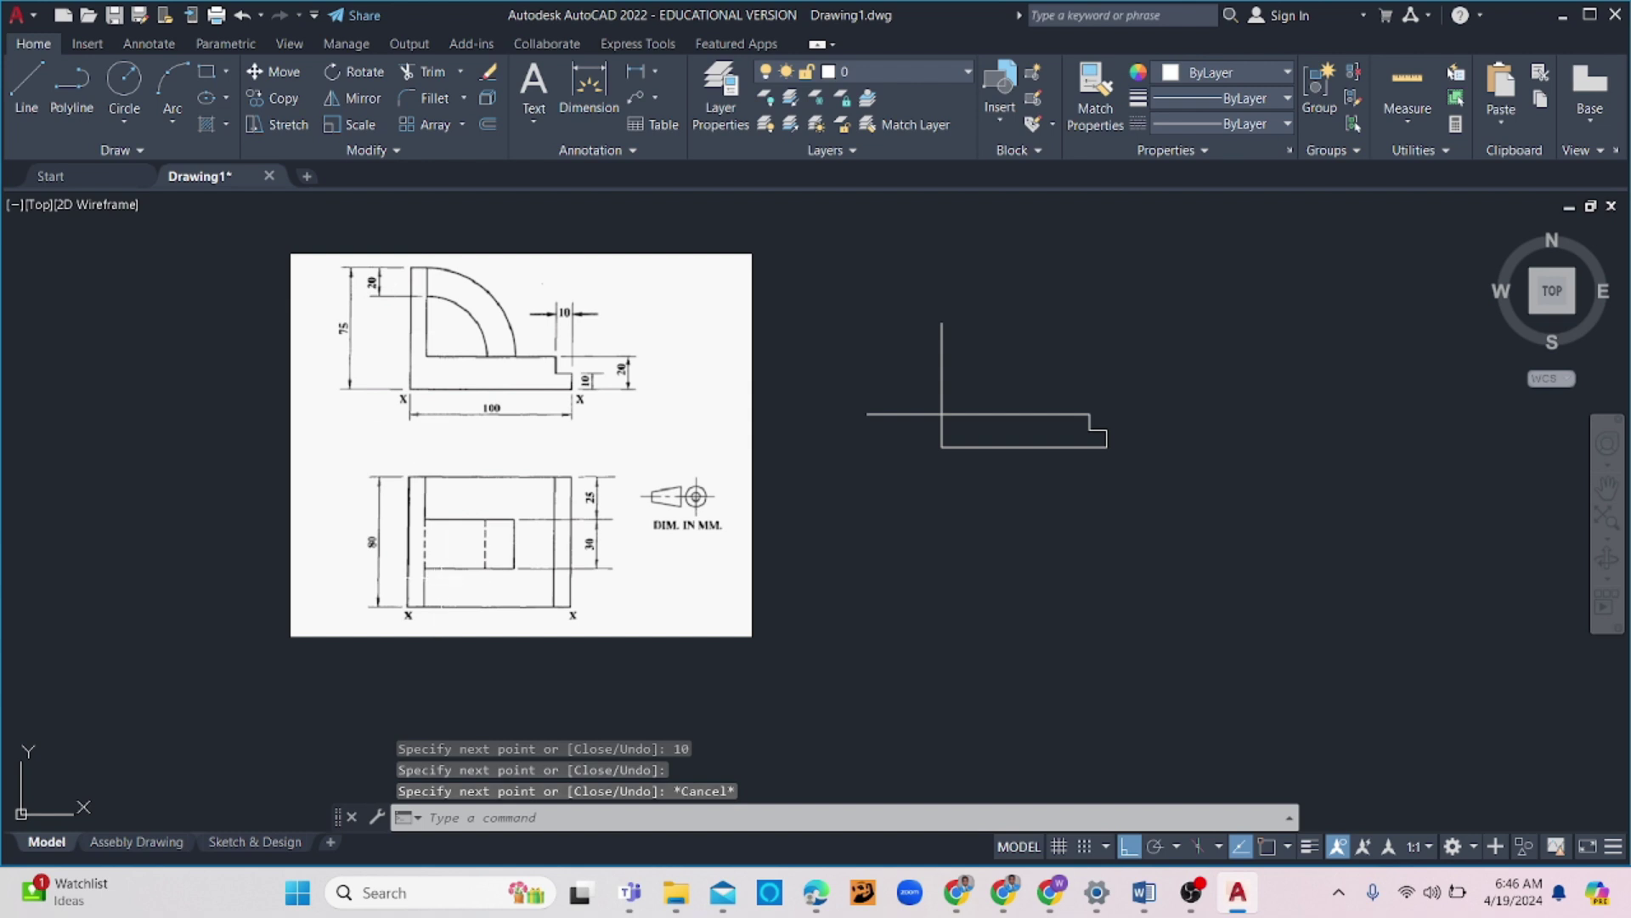
# From the back edge's upper end, draw a line 10 mm right and down to the base's top edge, with object snap on
pyautogui.press('Return')
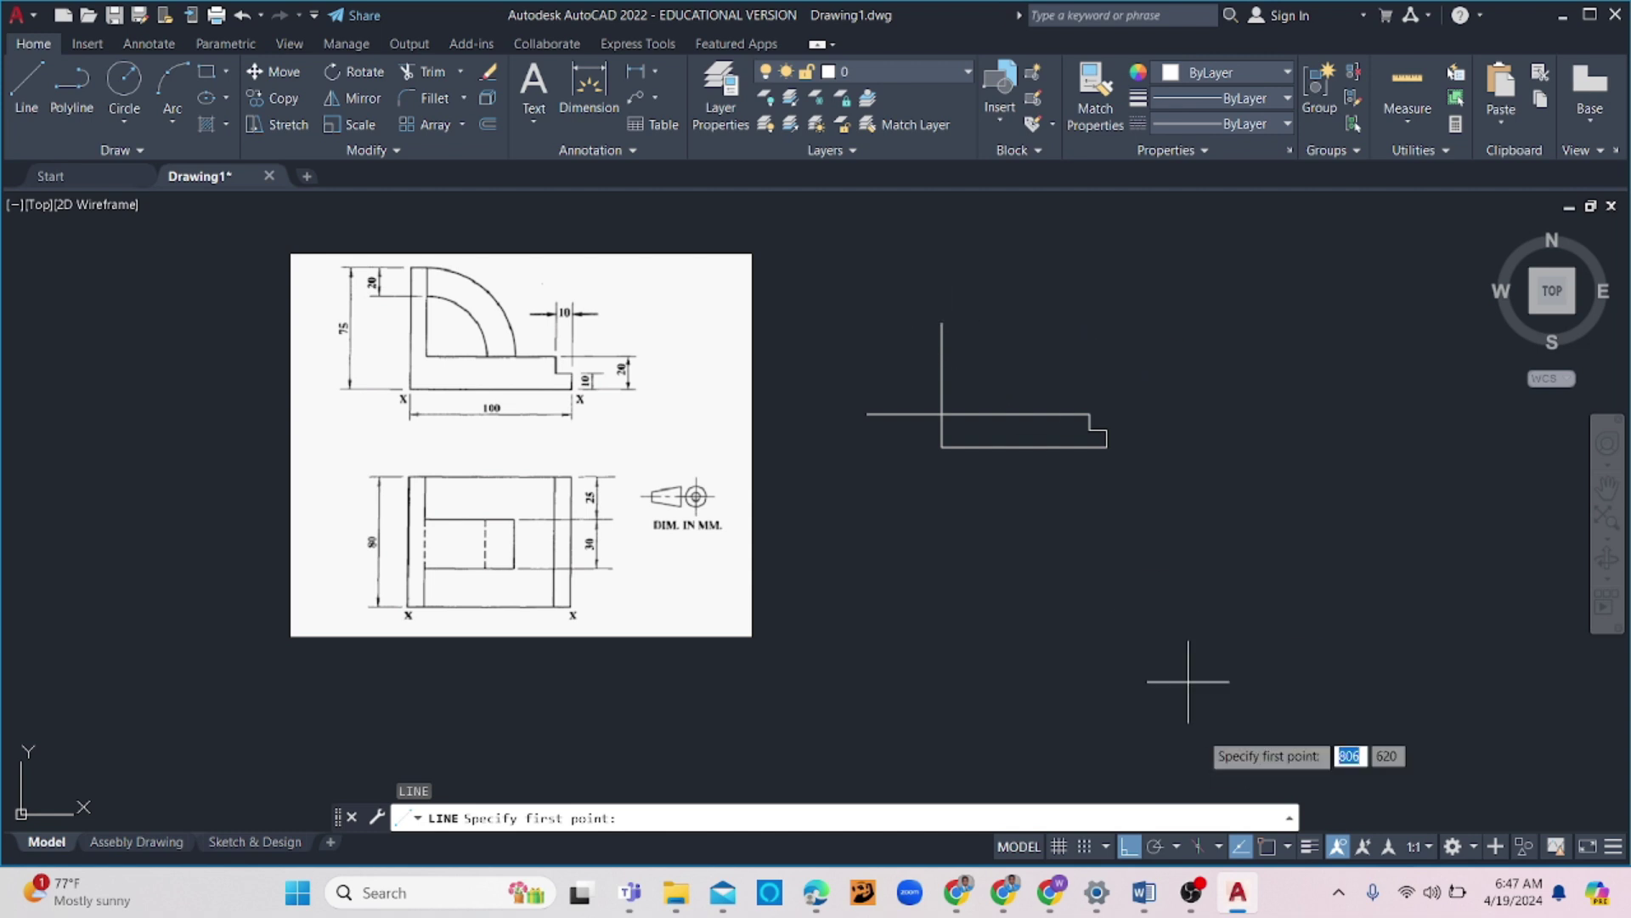
pyautogui.click(942, 323)
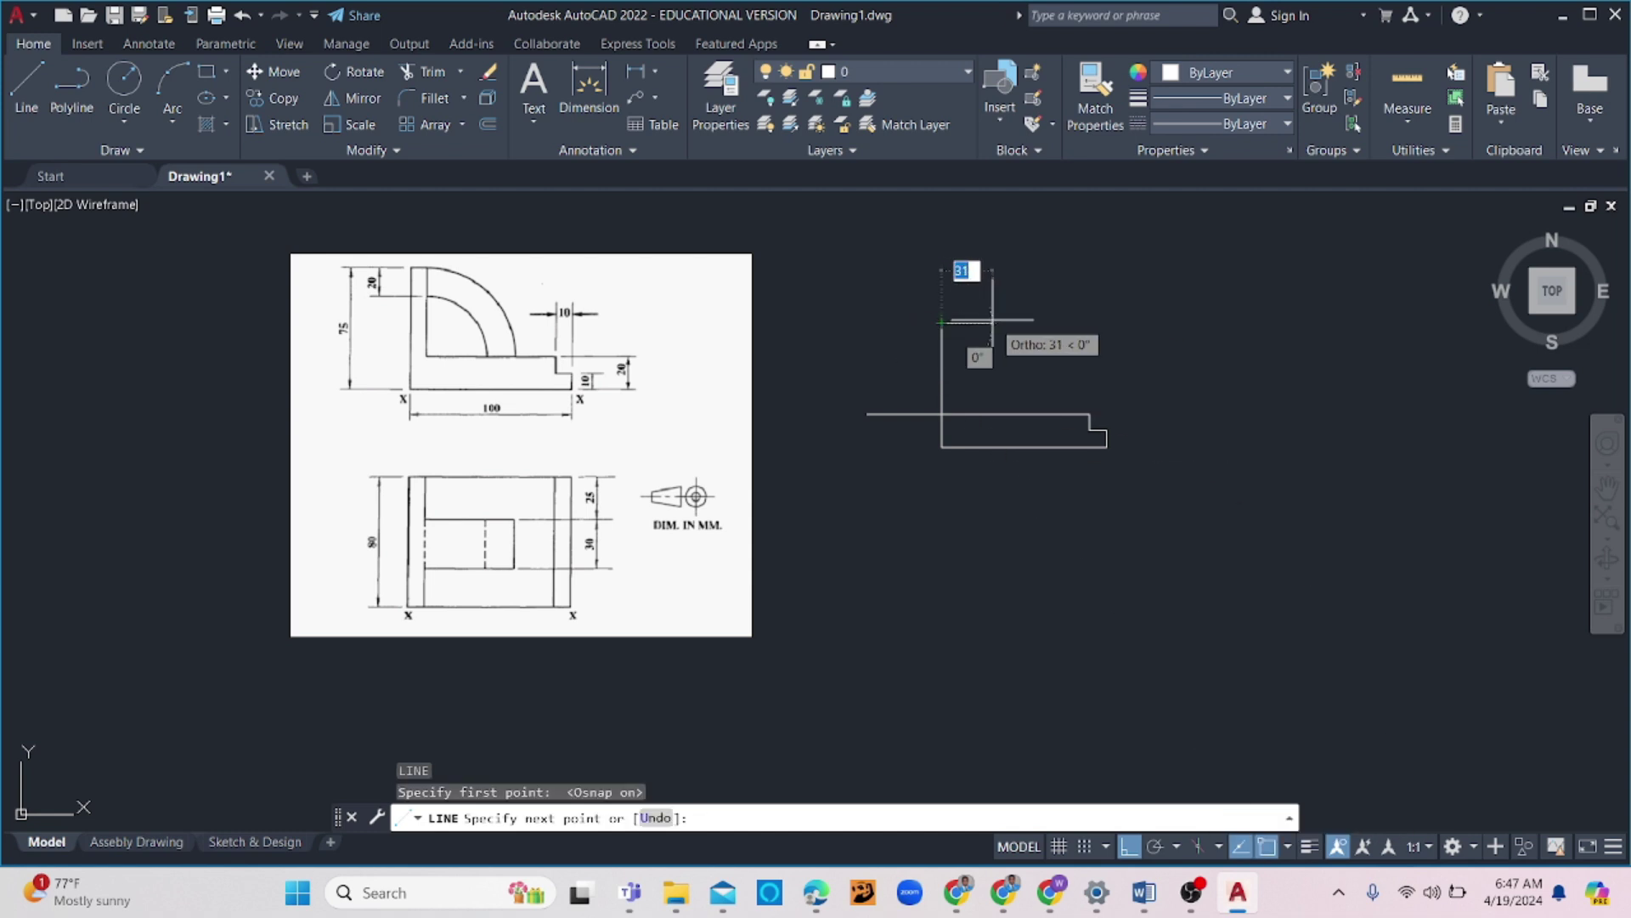
pyautogui.press('Return')
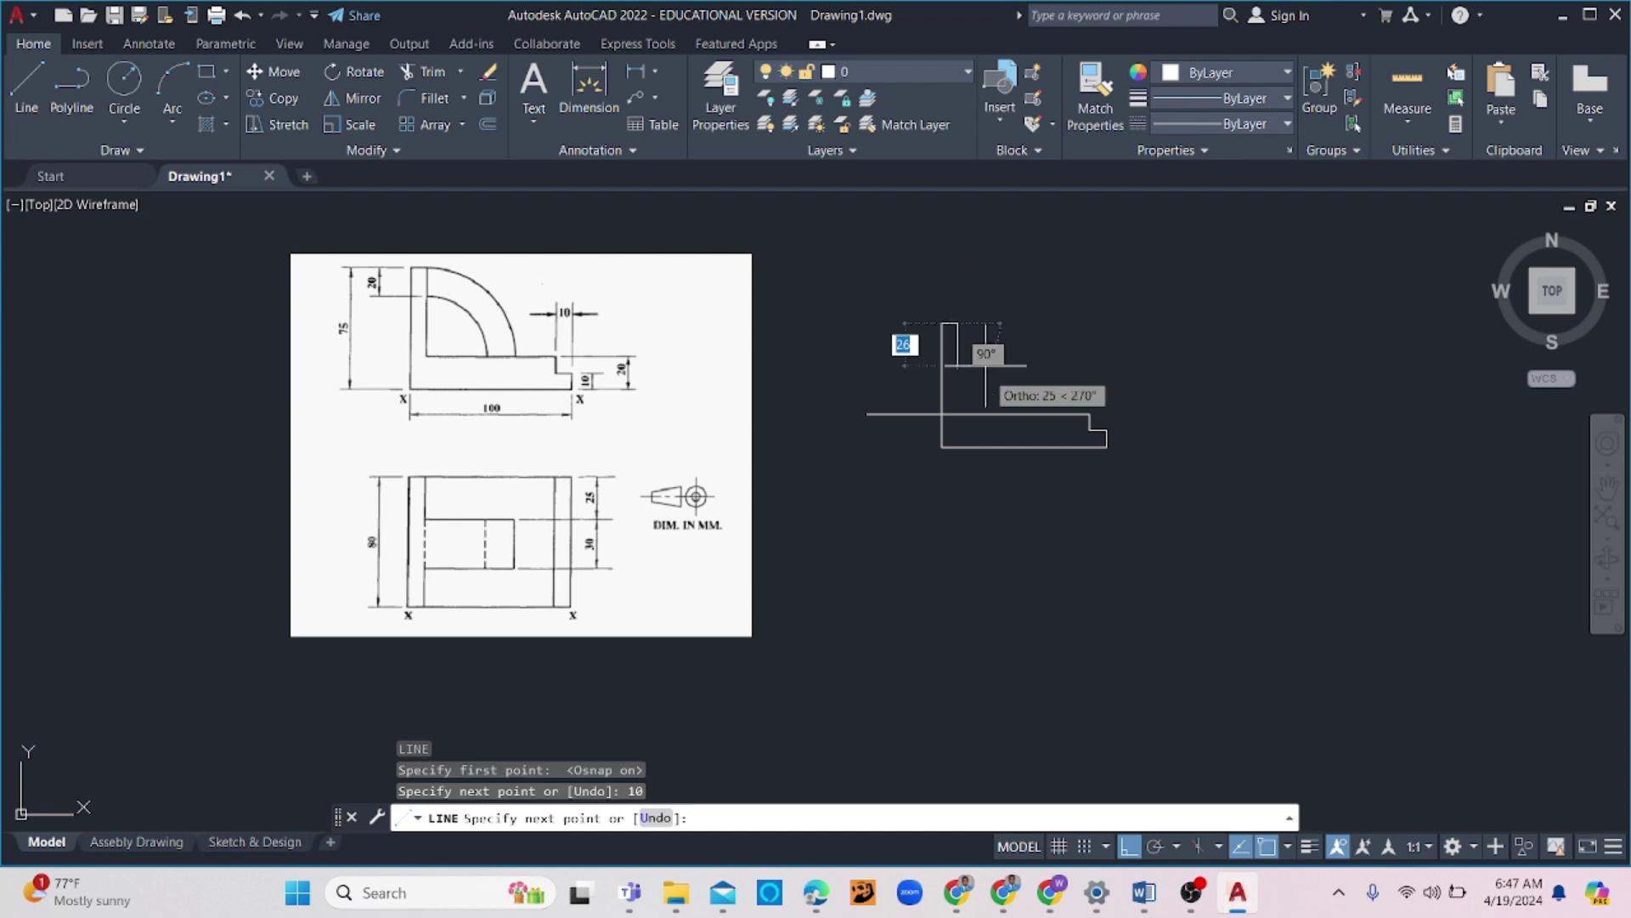
pyautogui.click(956, 415)
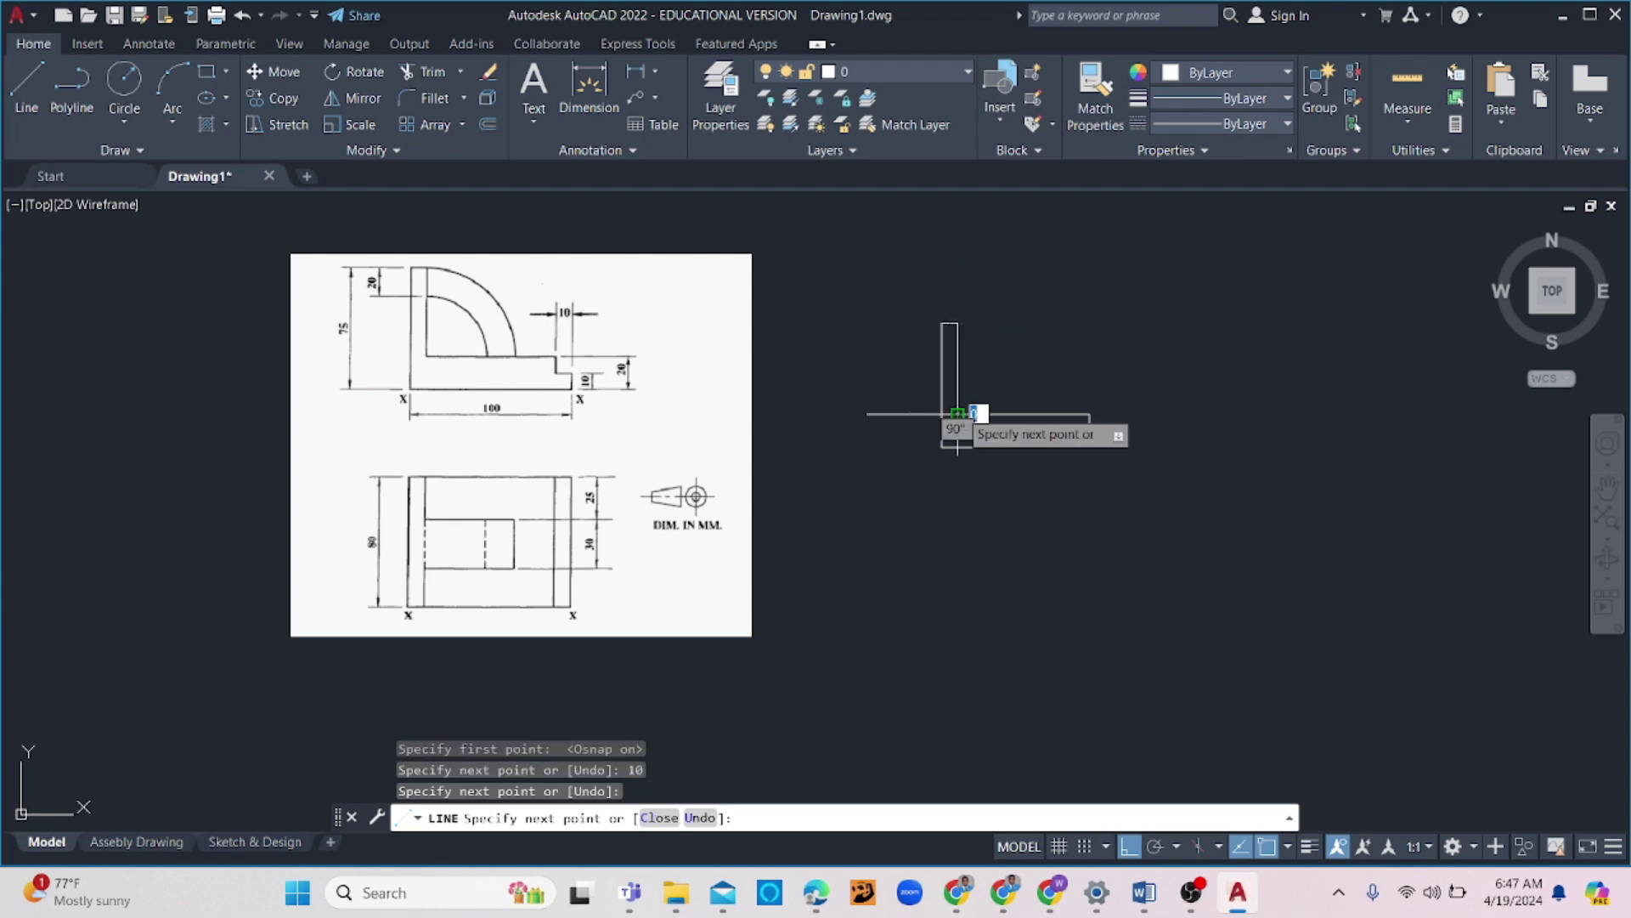
pyautogui.press('Escape')
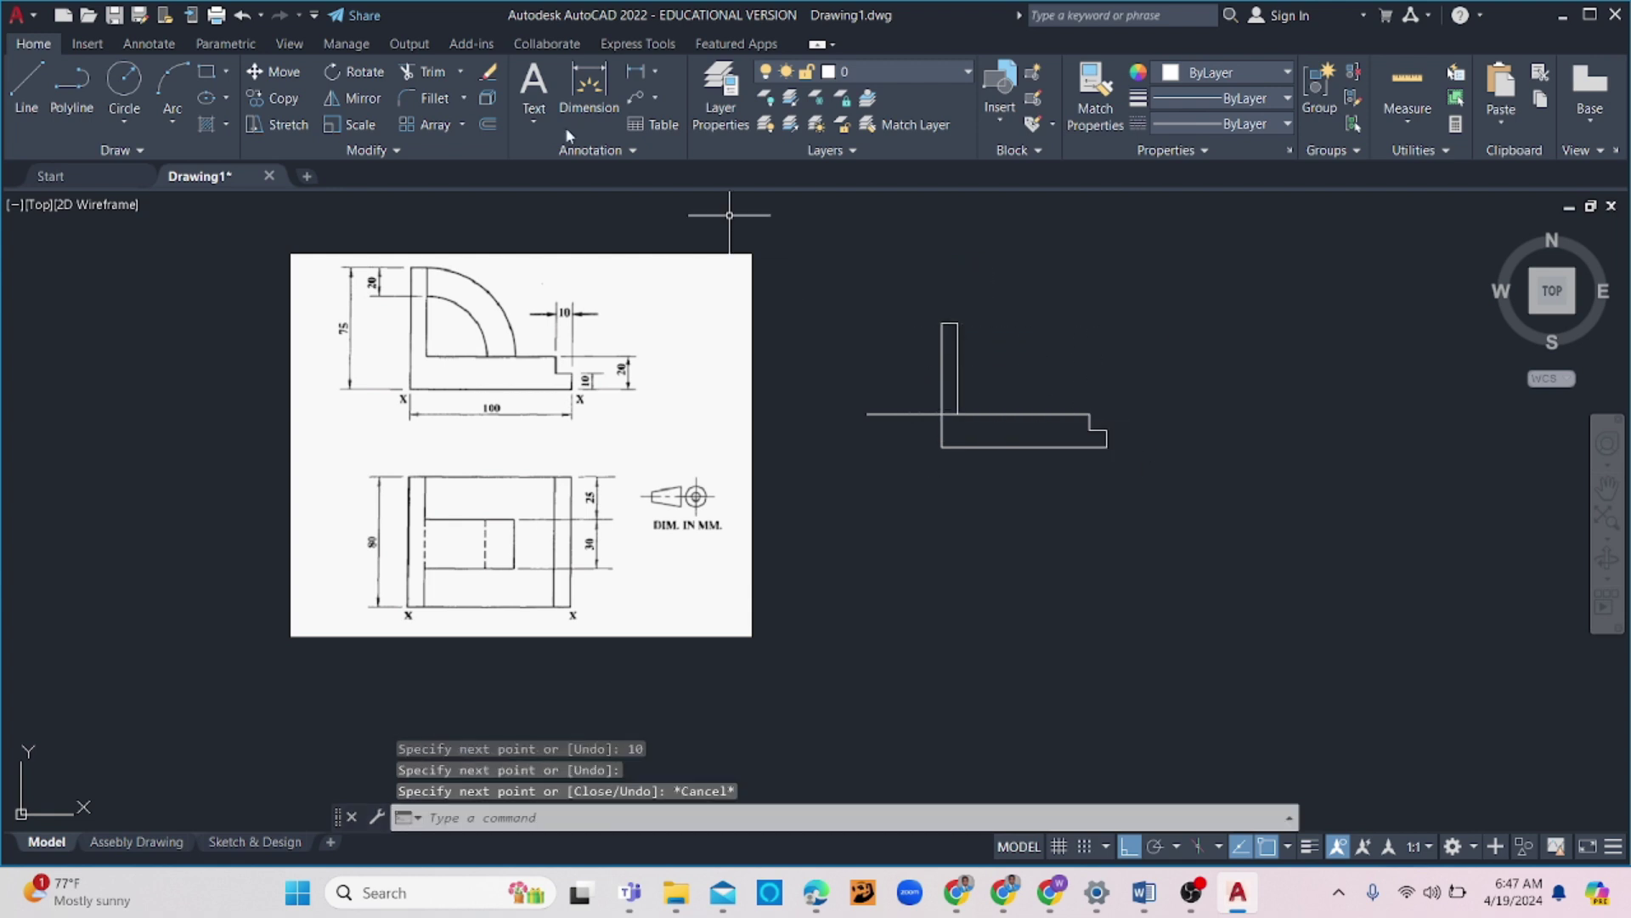
# Fillet the base's top edge with the upright's inner vertical line into a sharp corner, removing the overhanging segment
pyautogui.click(430, 97)
pyautogui.click(973, 411)
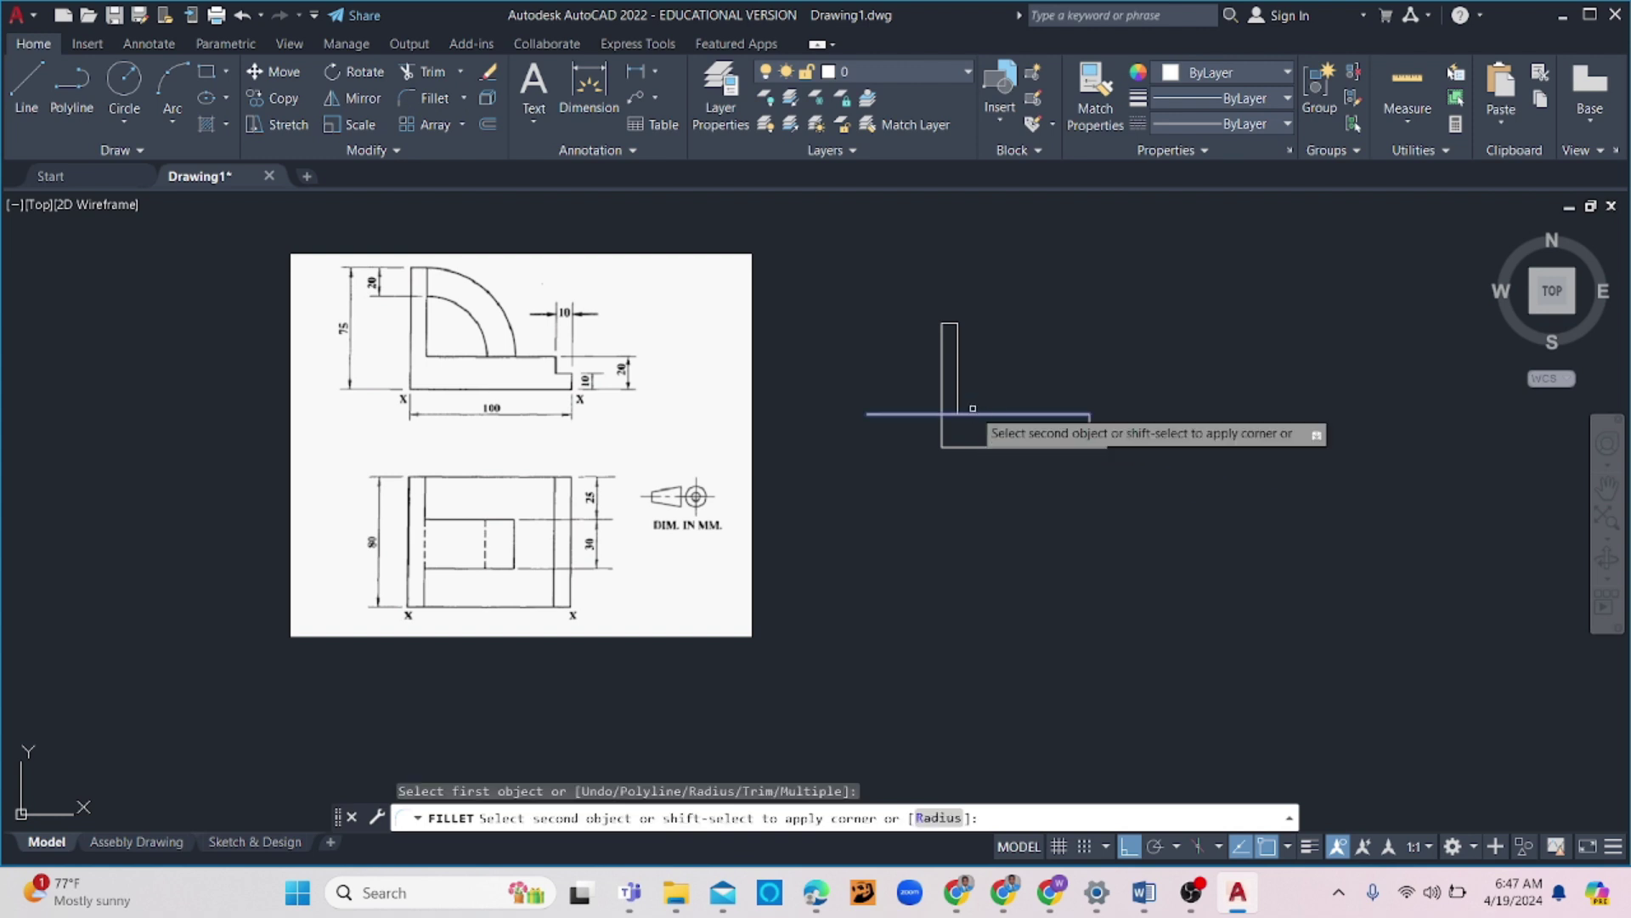
pyautogui.click(968, 400)
pyautogui.click(956, 356)
pyautogui.click(957, 366)
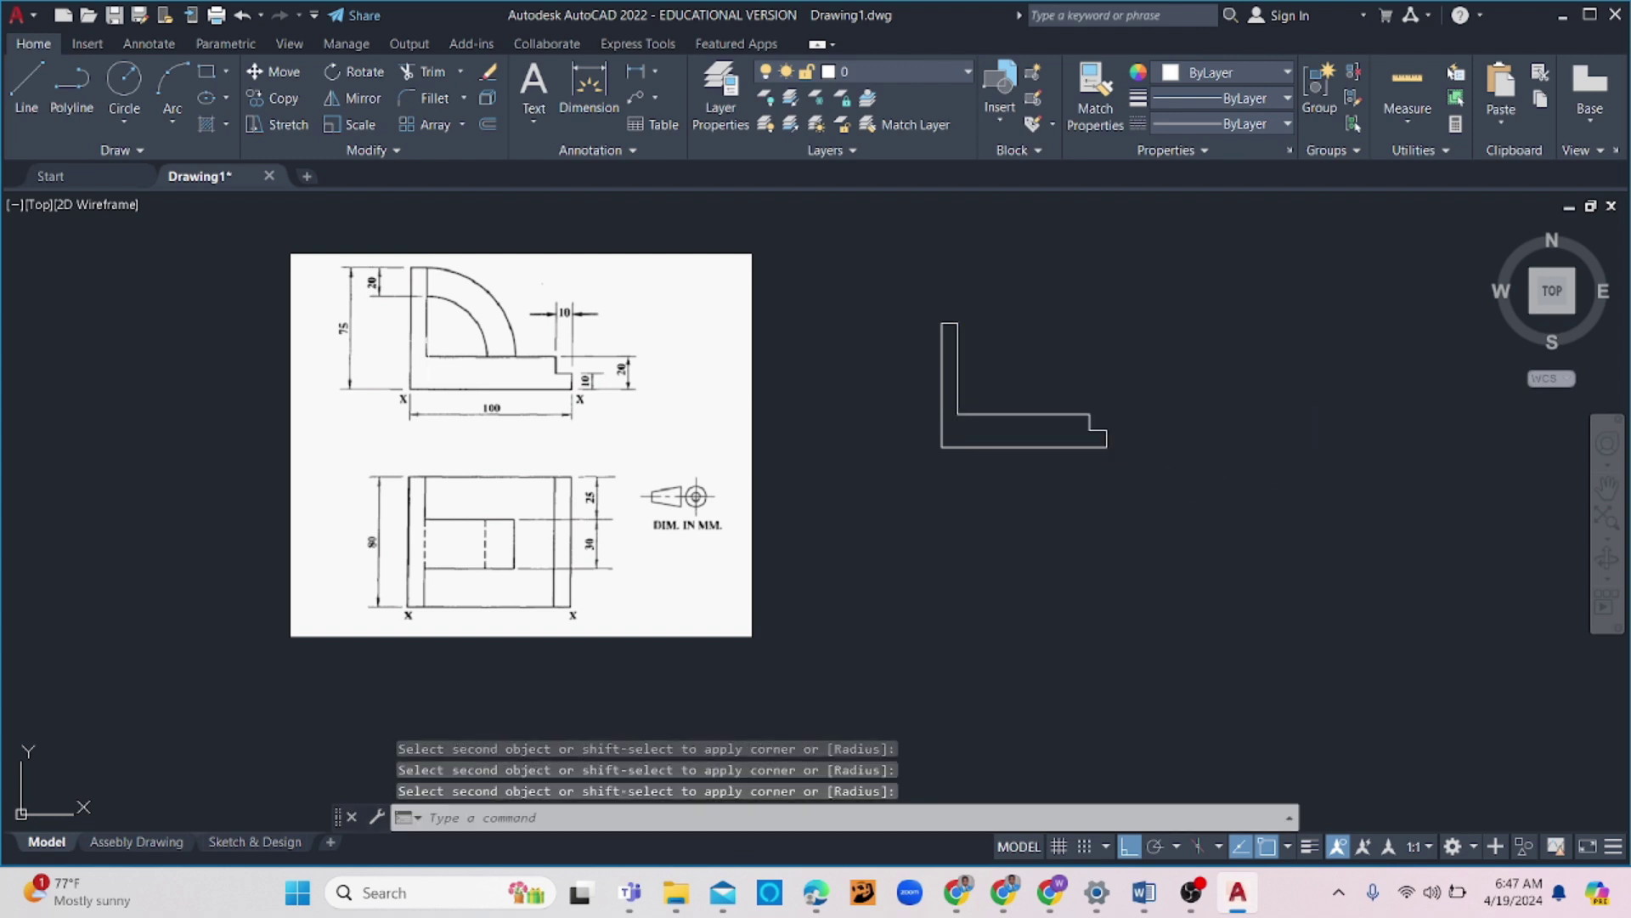
pyautogui.press('Escape')
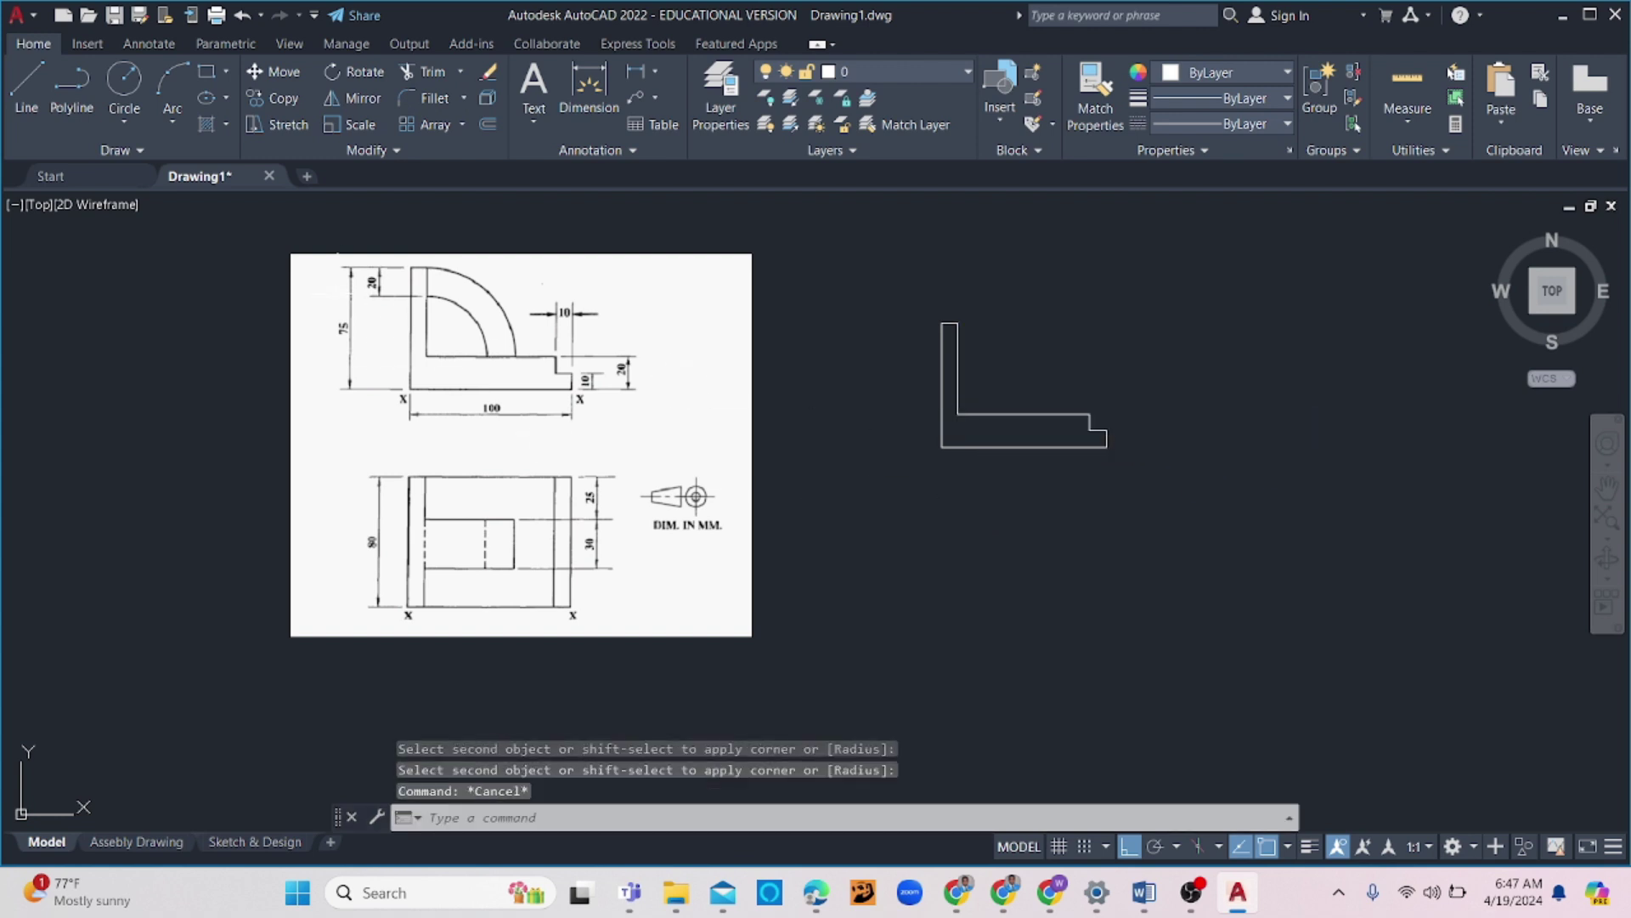
# Draw an 80 mm line at 45° from the lower outer corner of the base's stepped end
pyautogui.write('l')
pyautogui.press('Return')
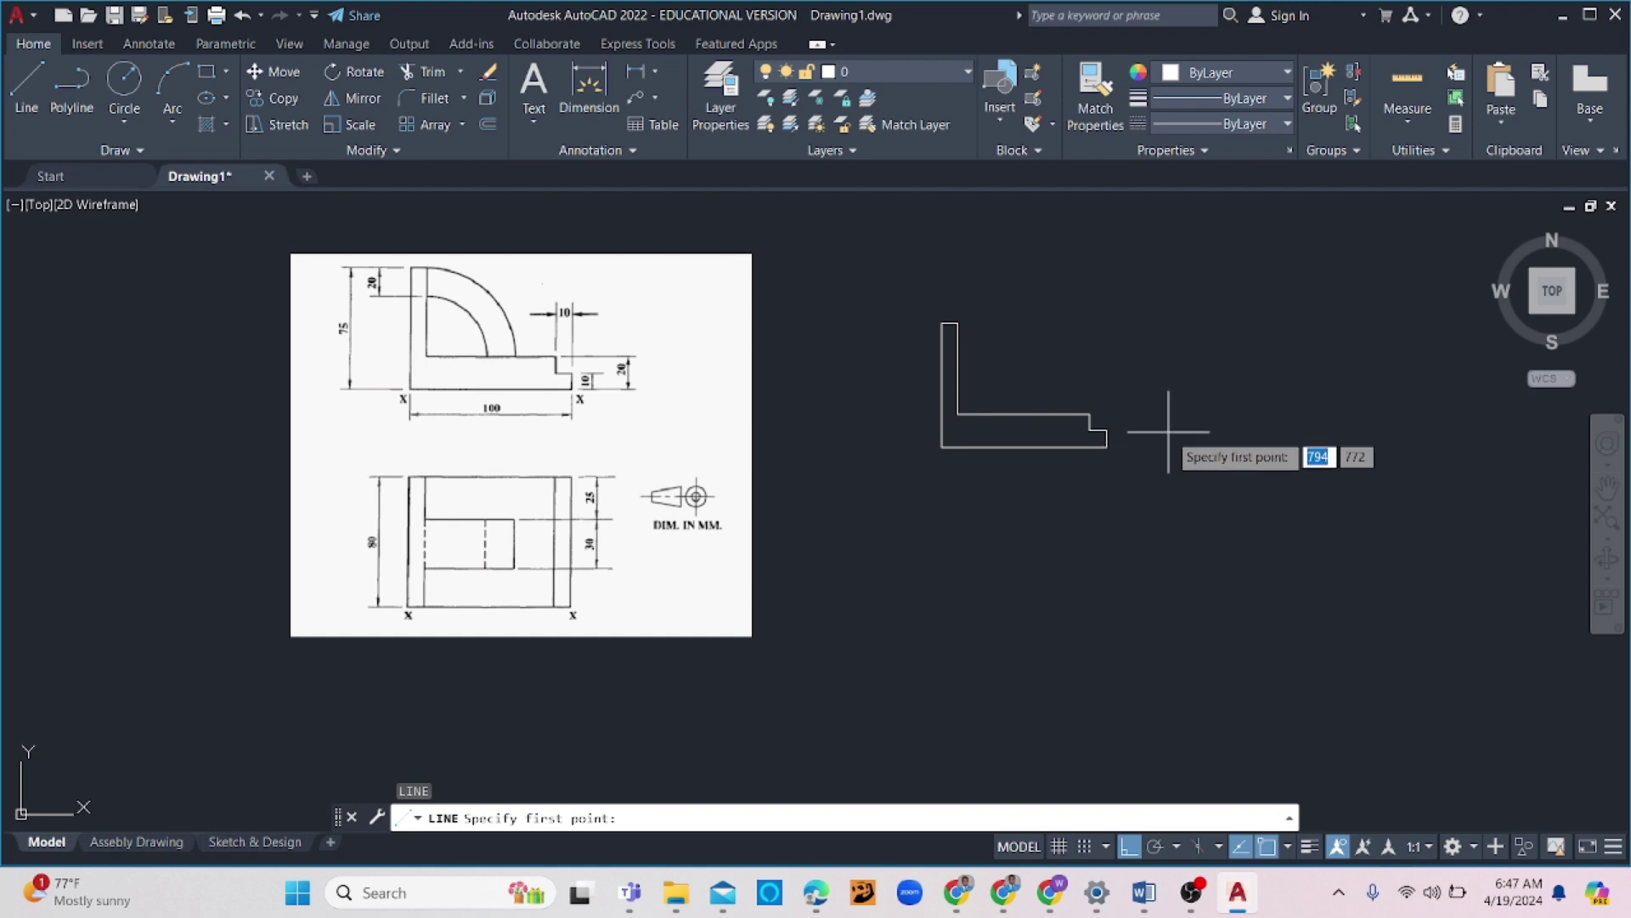
pyautogui.press('Escape')
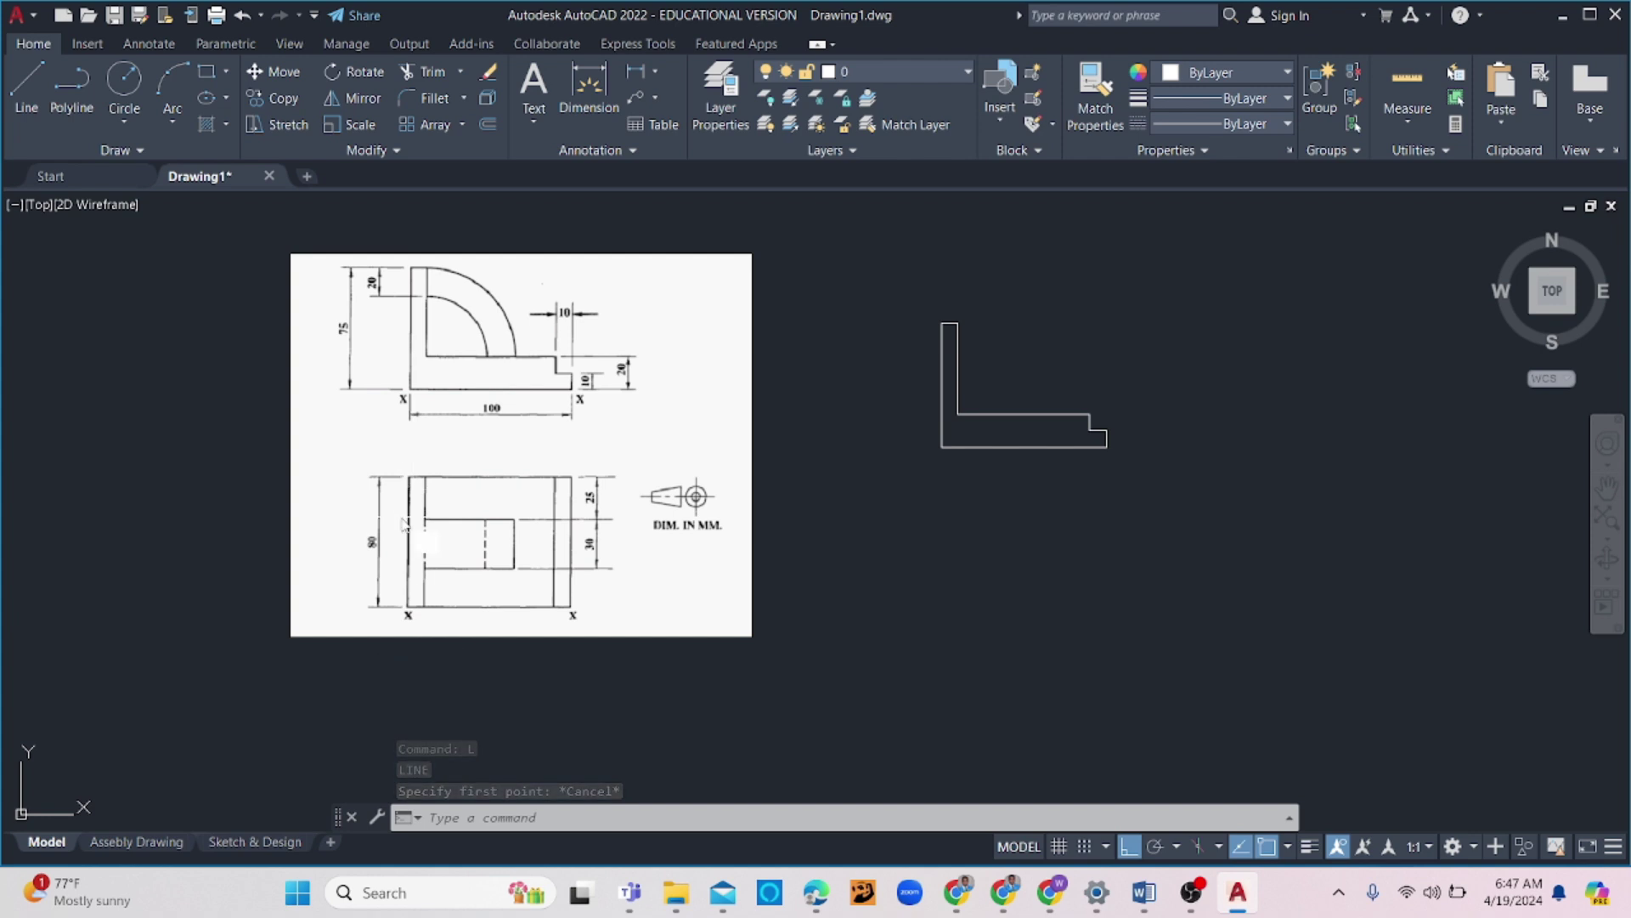
pyautogui.press('Return')
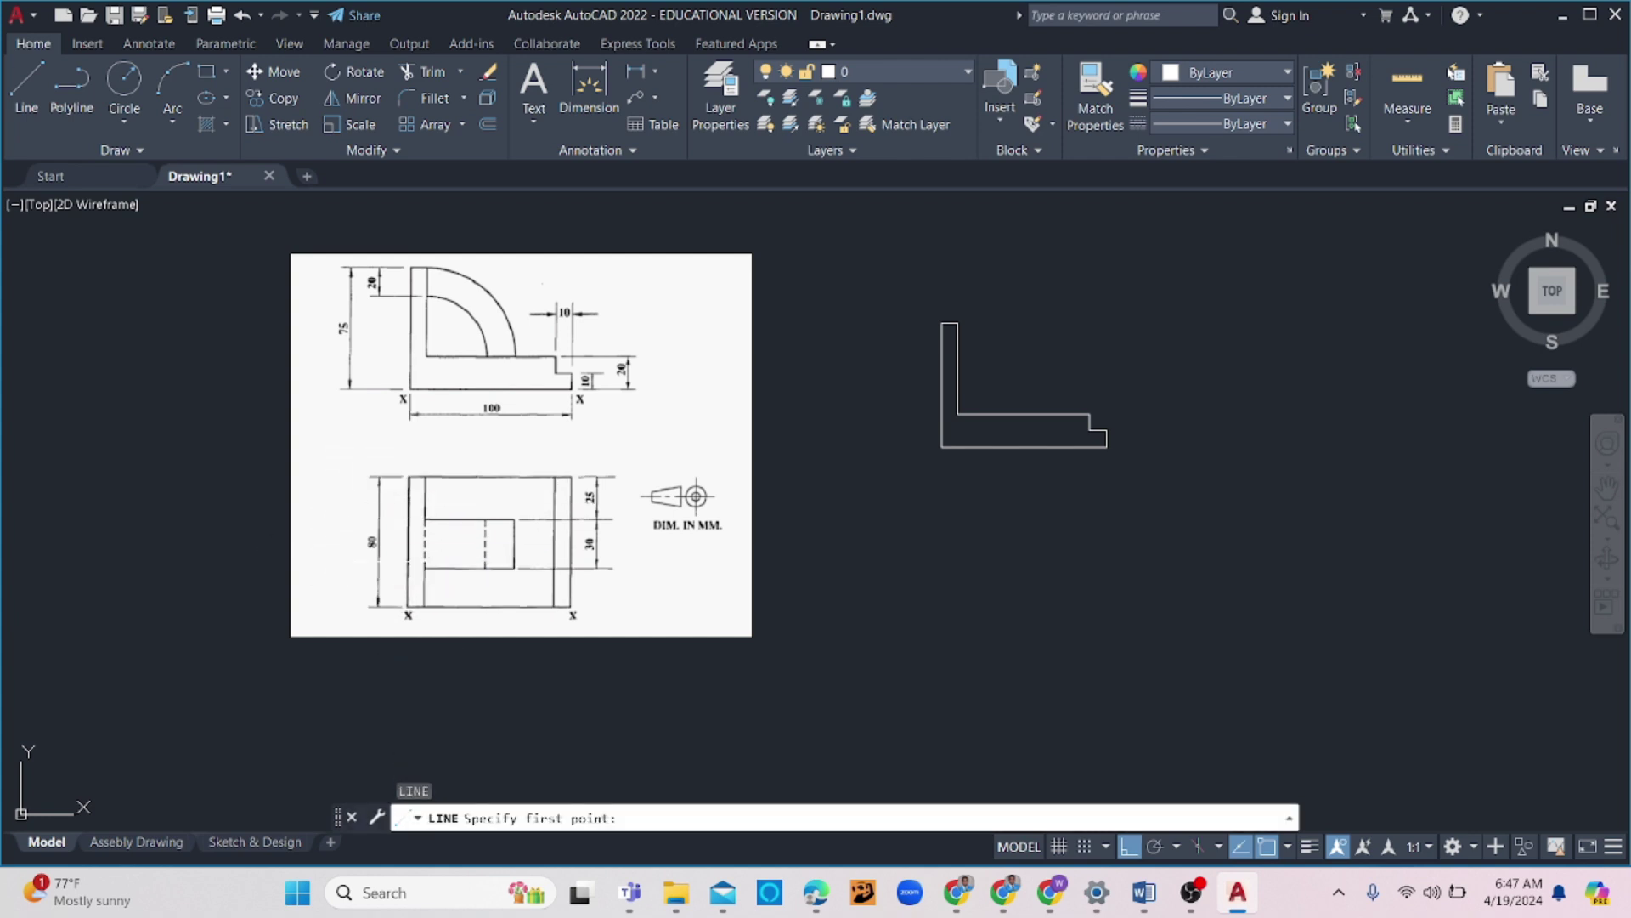
pyautogui.click(1107, 447)
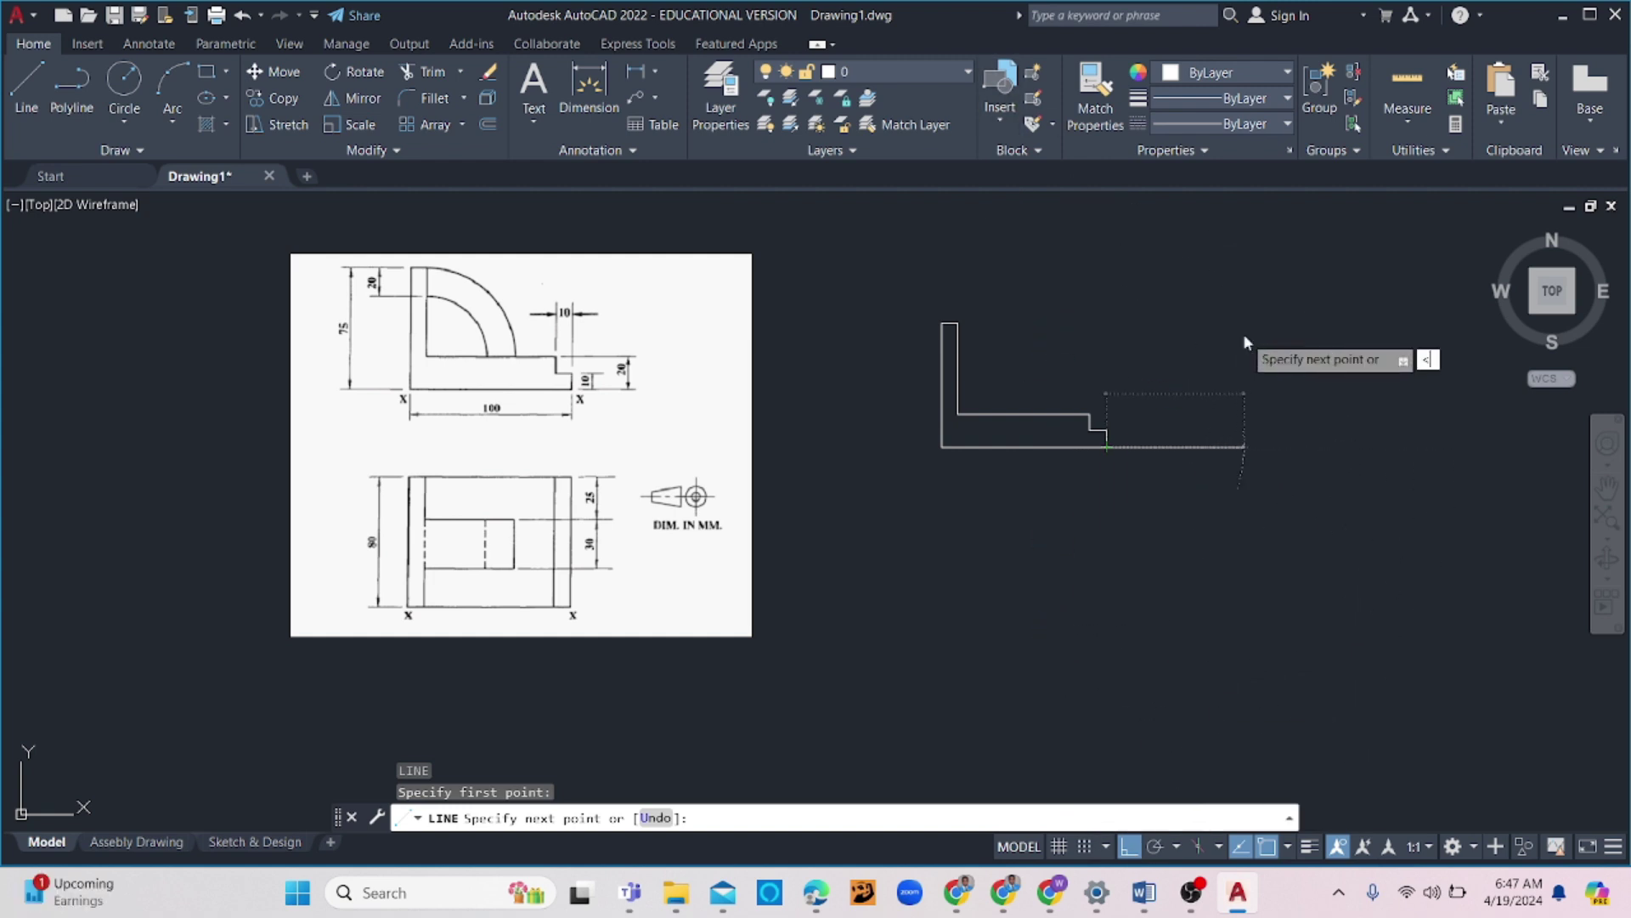
pyautogui.write('45')
pyautogui.press('Return')
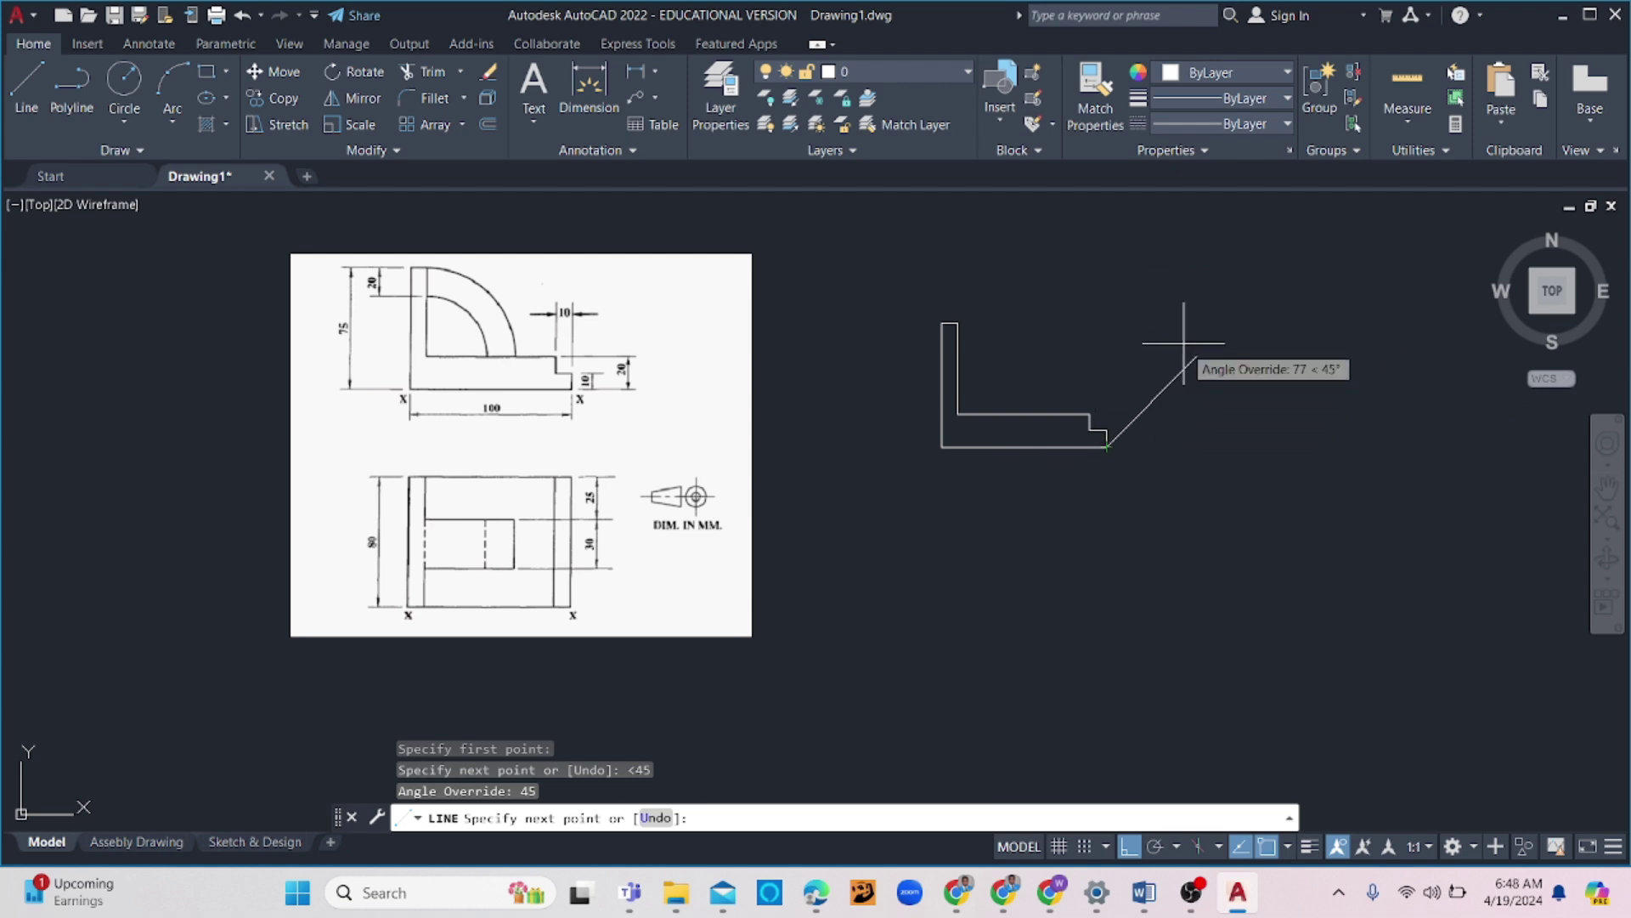
pyautogui.press('Return')
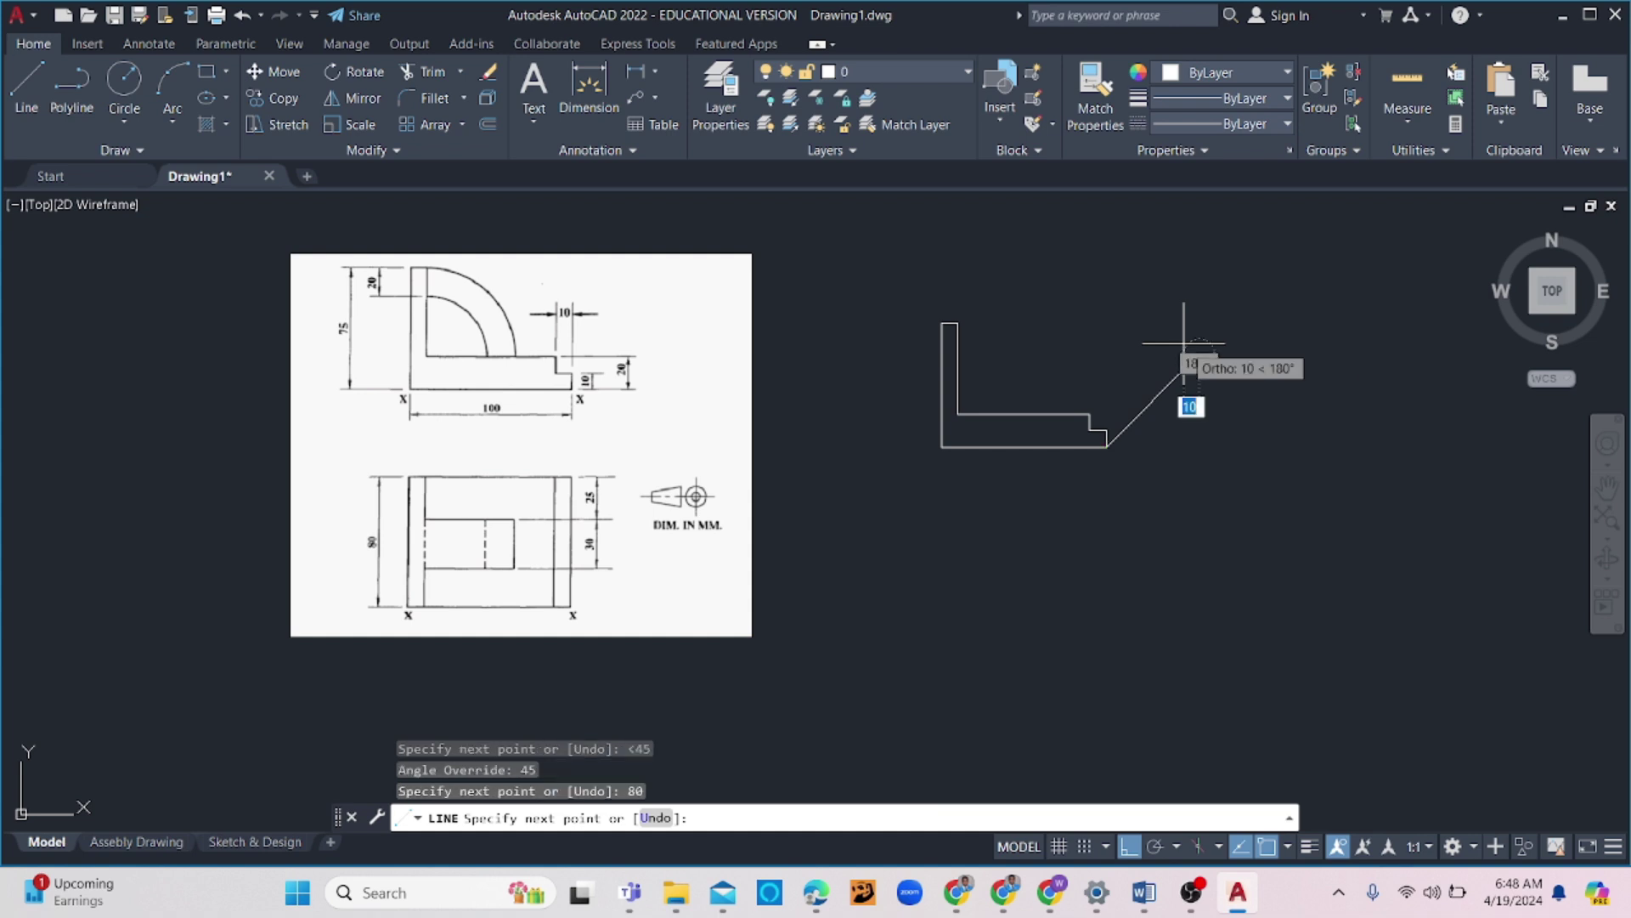
pyautogui.press('Escape')
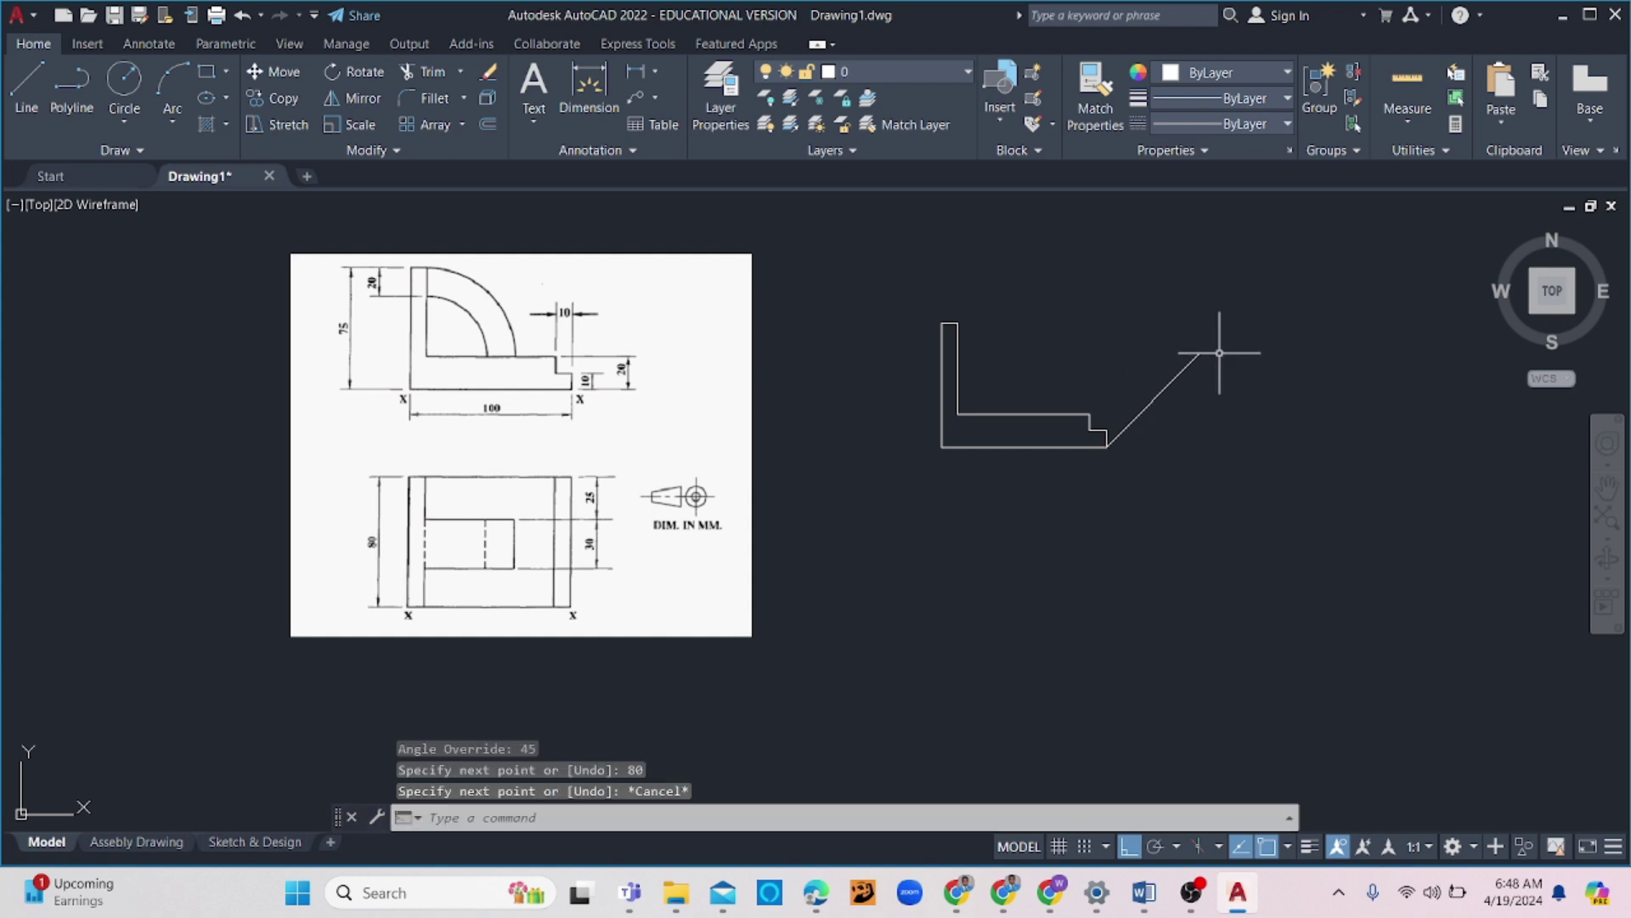
pyautogui.click(1219, 352)
pyautogui.click(1148, 389)
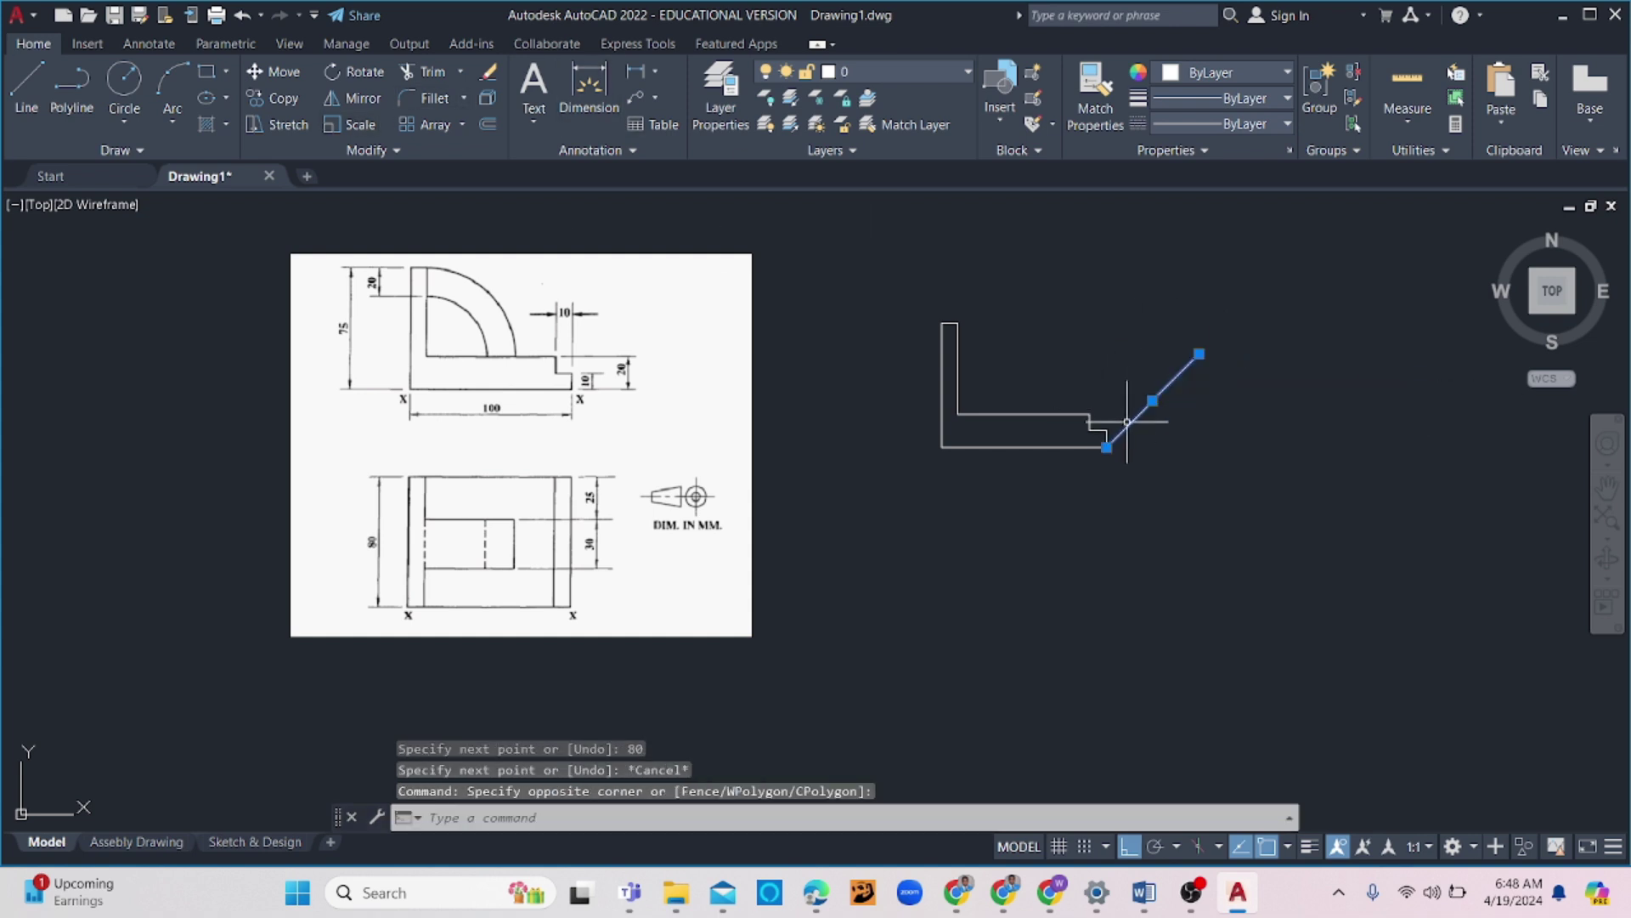
pyautogui.scroll(4, 1127, 422)
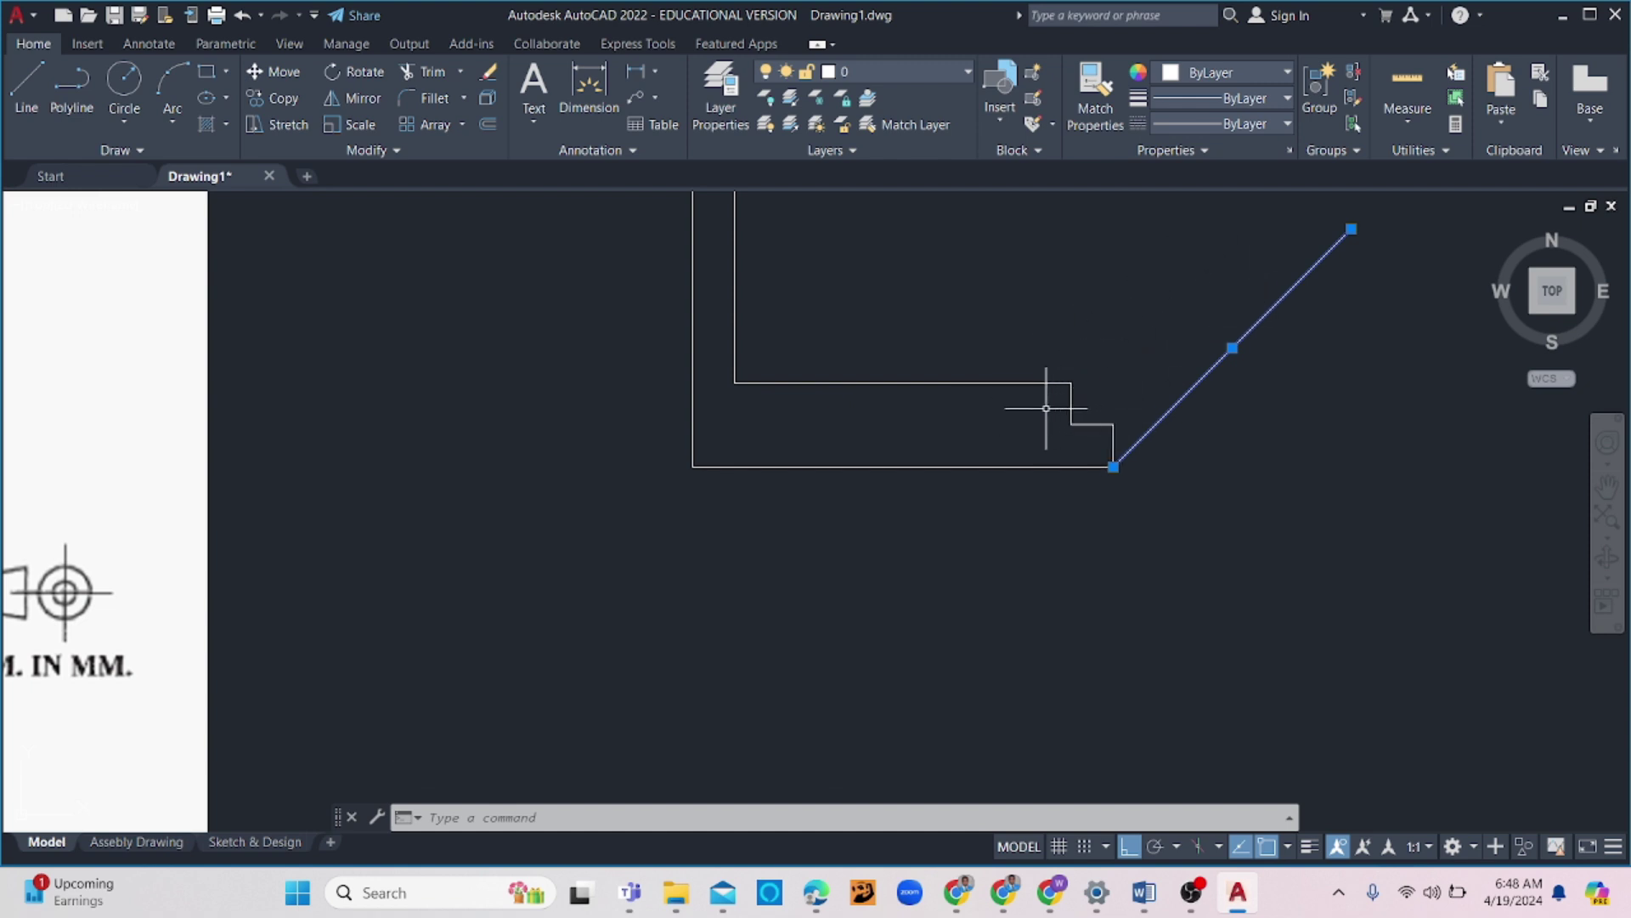
pyautogui.scroll(-6, 1226, 403)
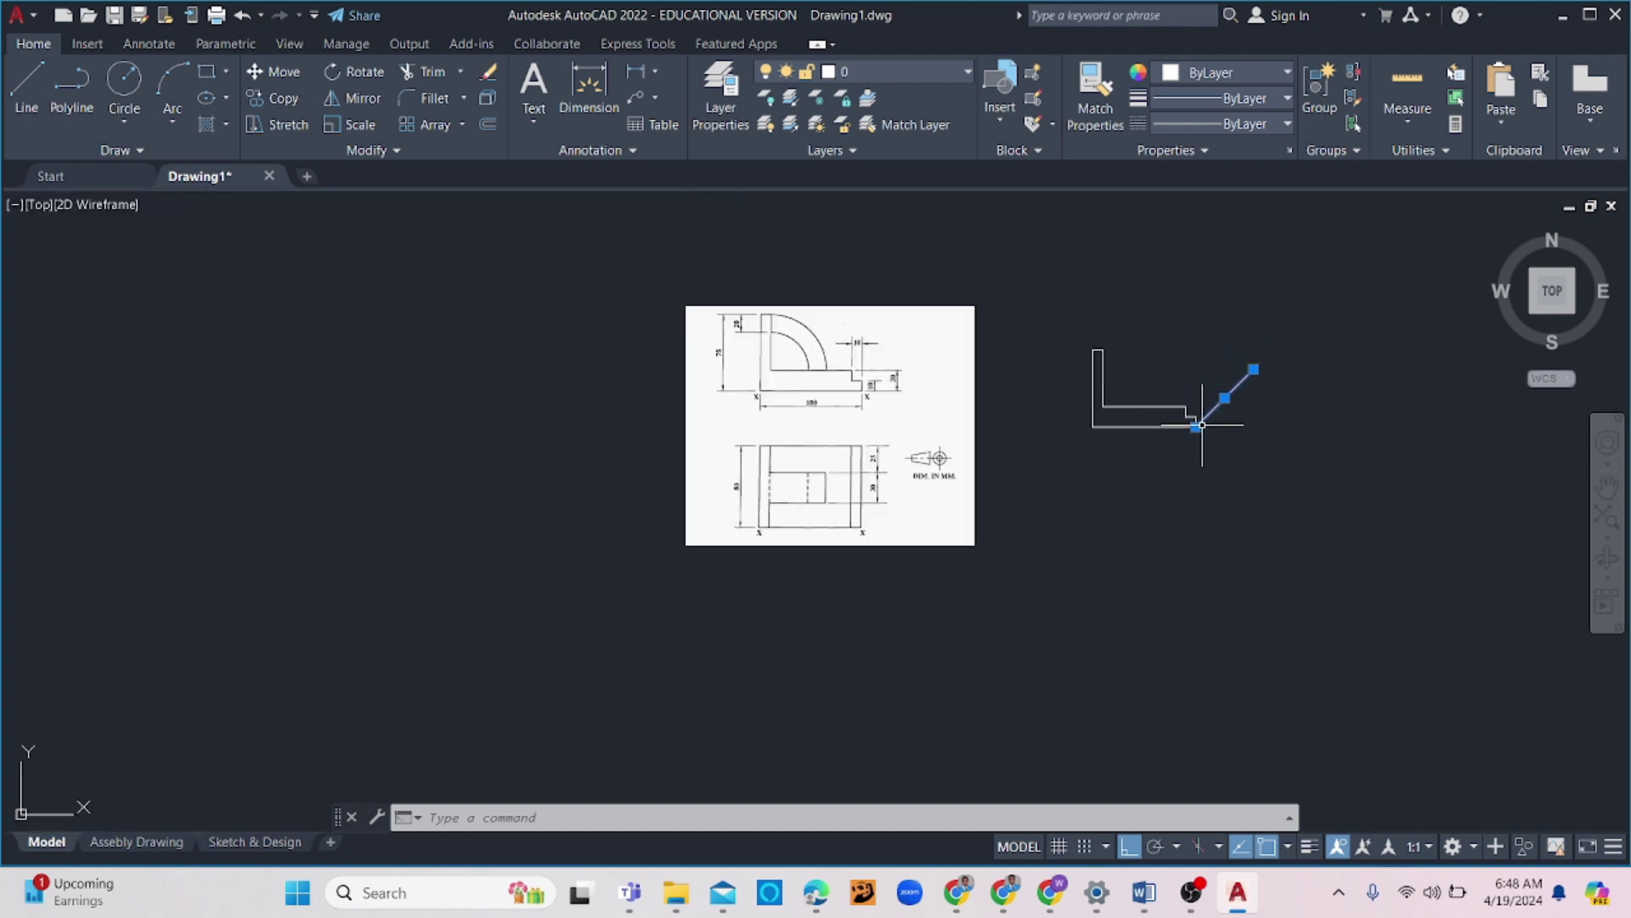
pyautogui.scroll(4, 1227, 406)
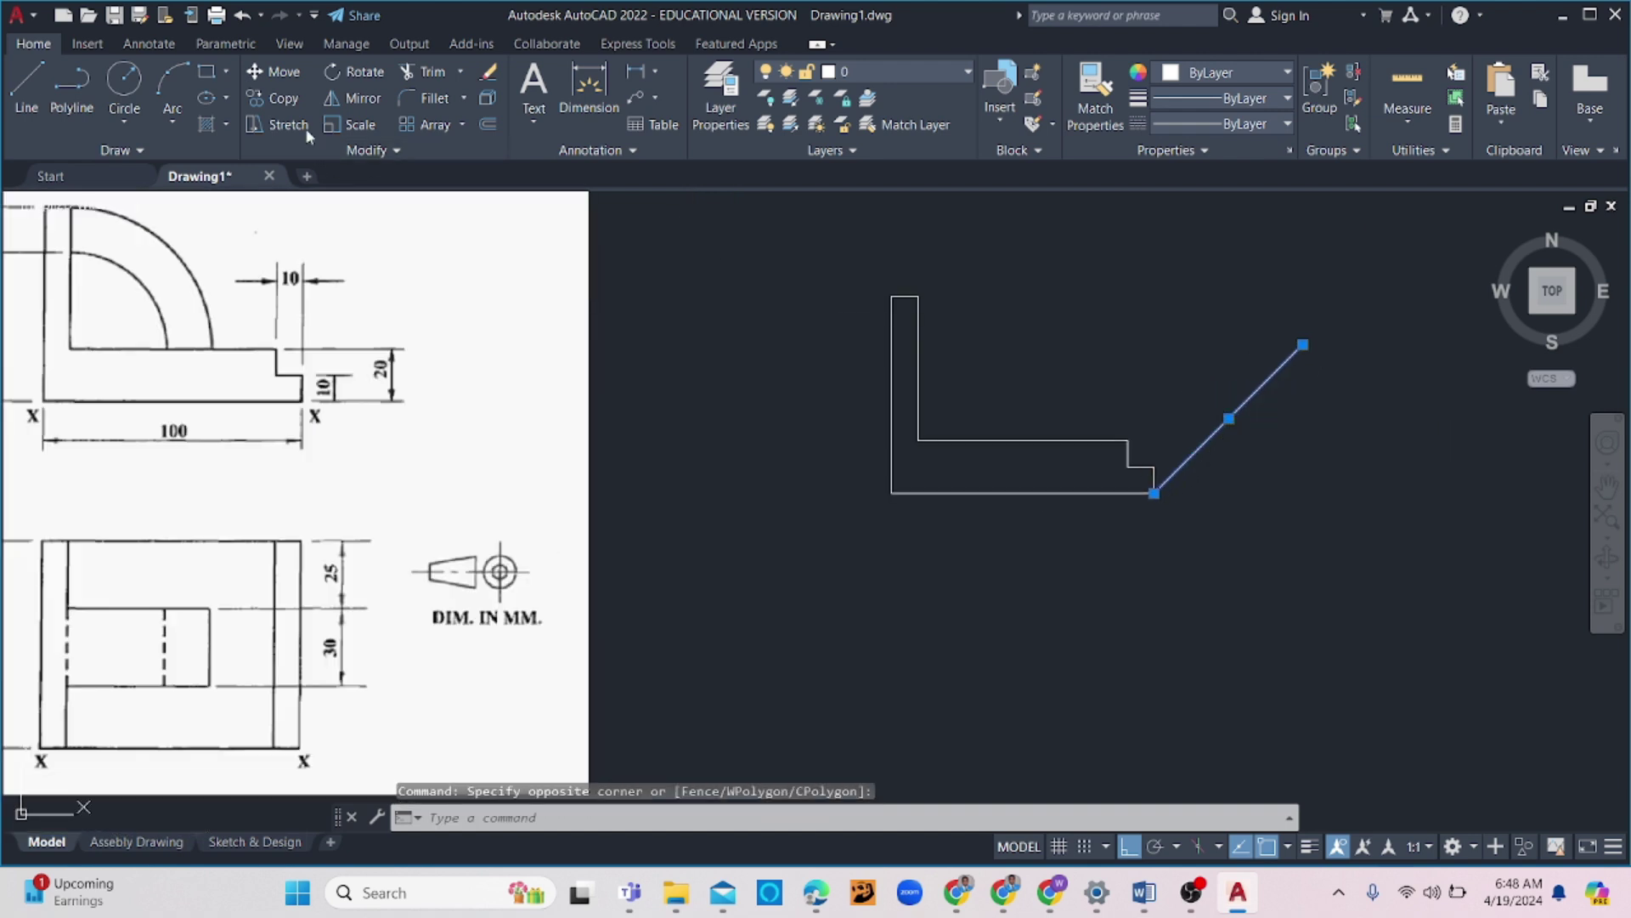
pyautogui.click(272, 97)
pyautogui.click(1155, 491)
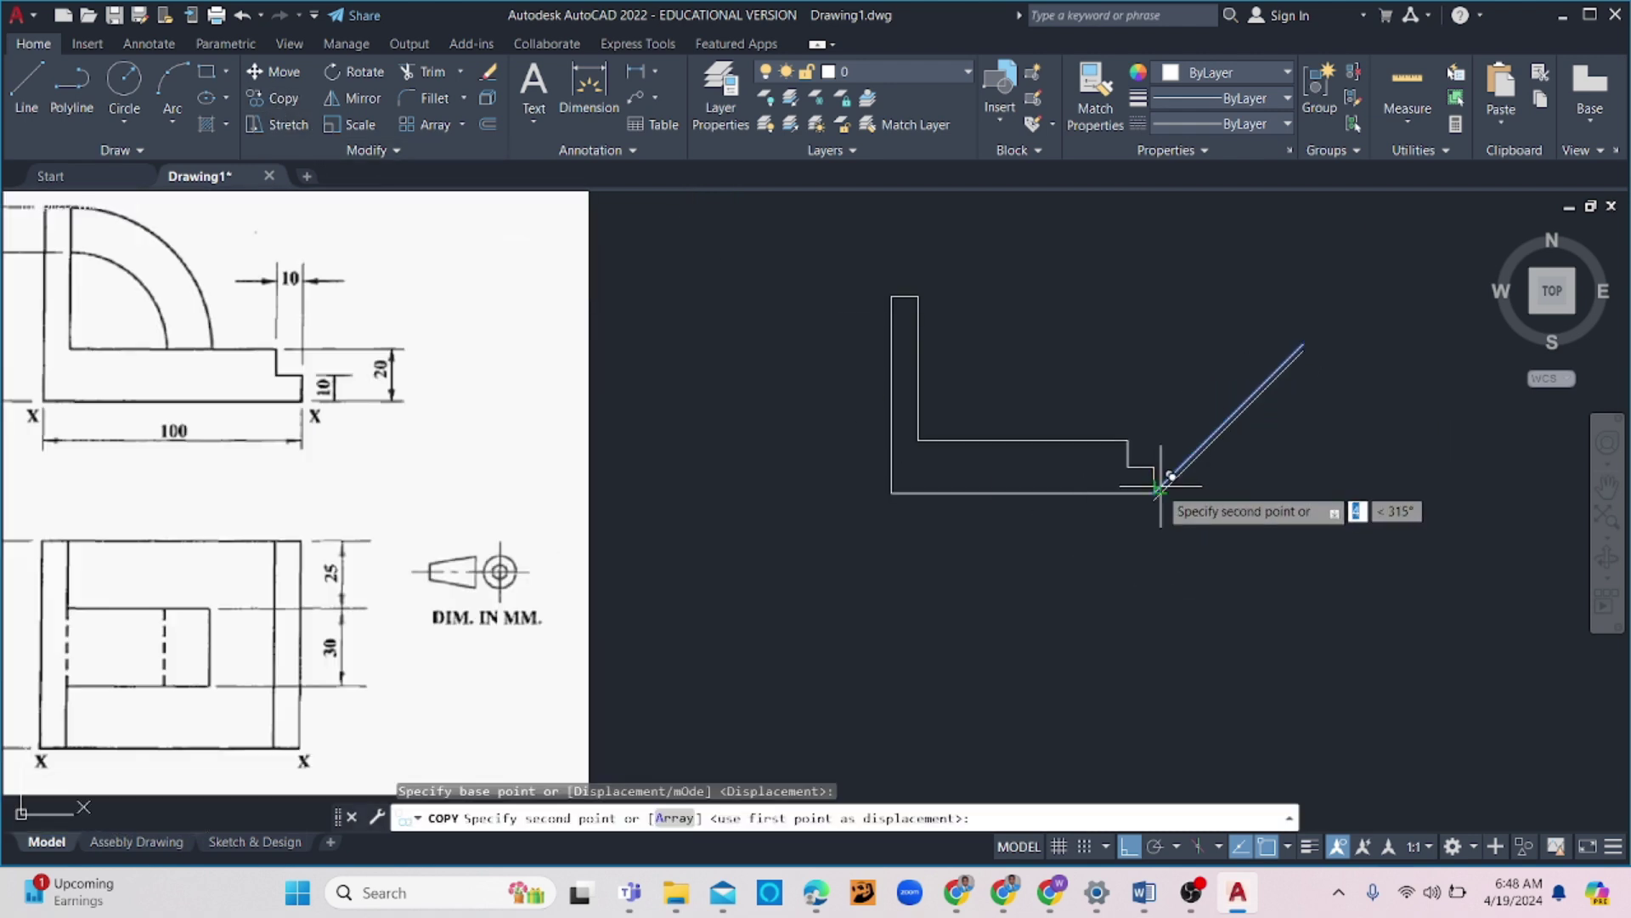
pyautogui.press('Escape')
# Copy the 45° receding line from the base's lower corner to the three other corners of the stepped end
pyautogui.moveTo(1223, 455); pyautogui.dragTo(1185, 456)
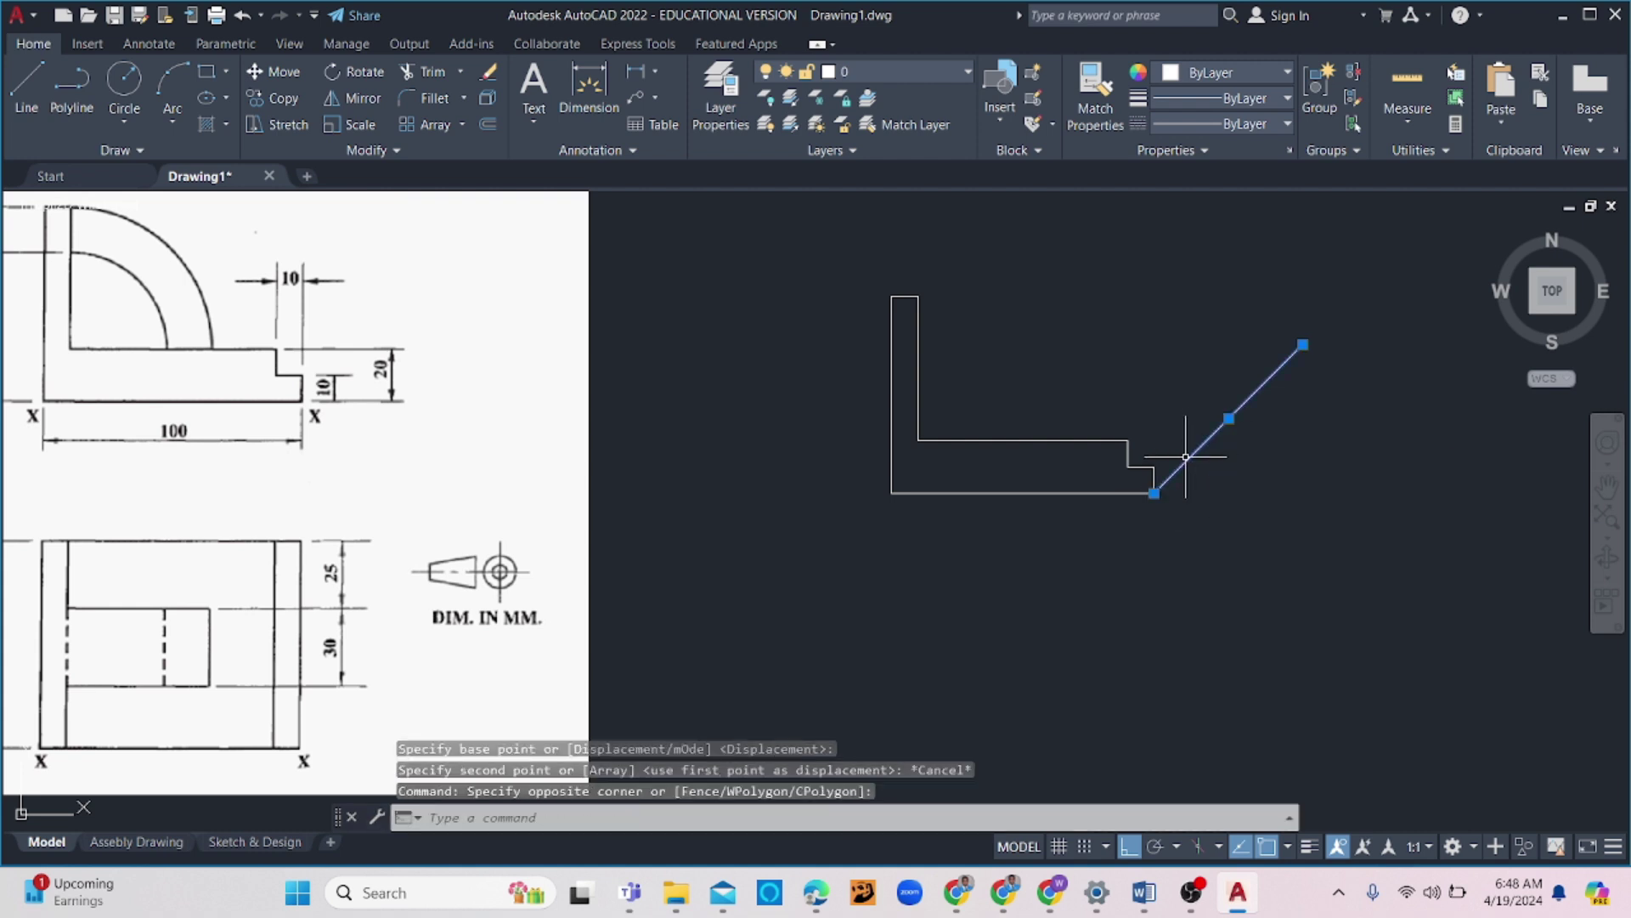
pyautogui.write('o')
pyautogui.press('Return')
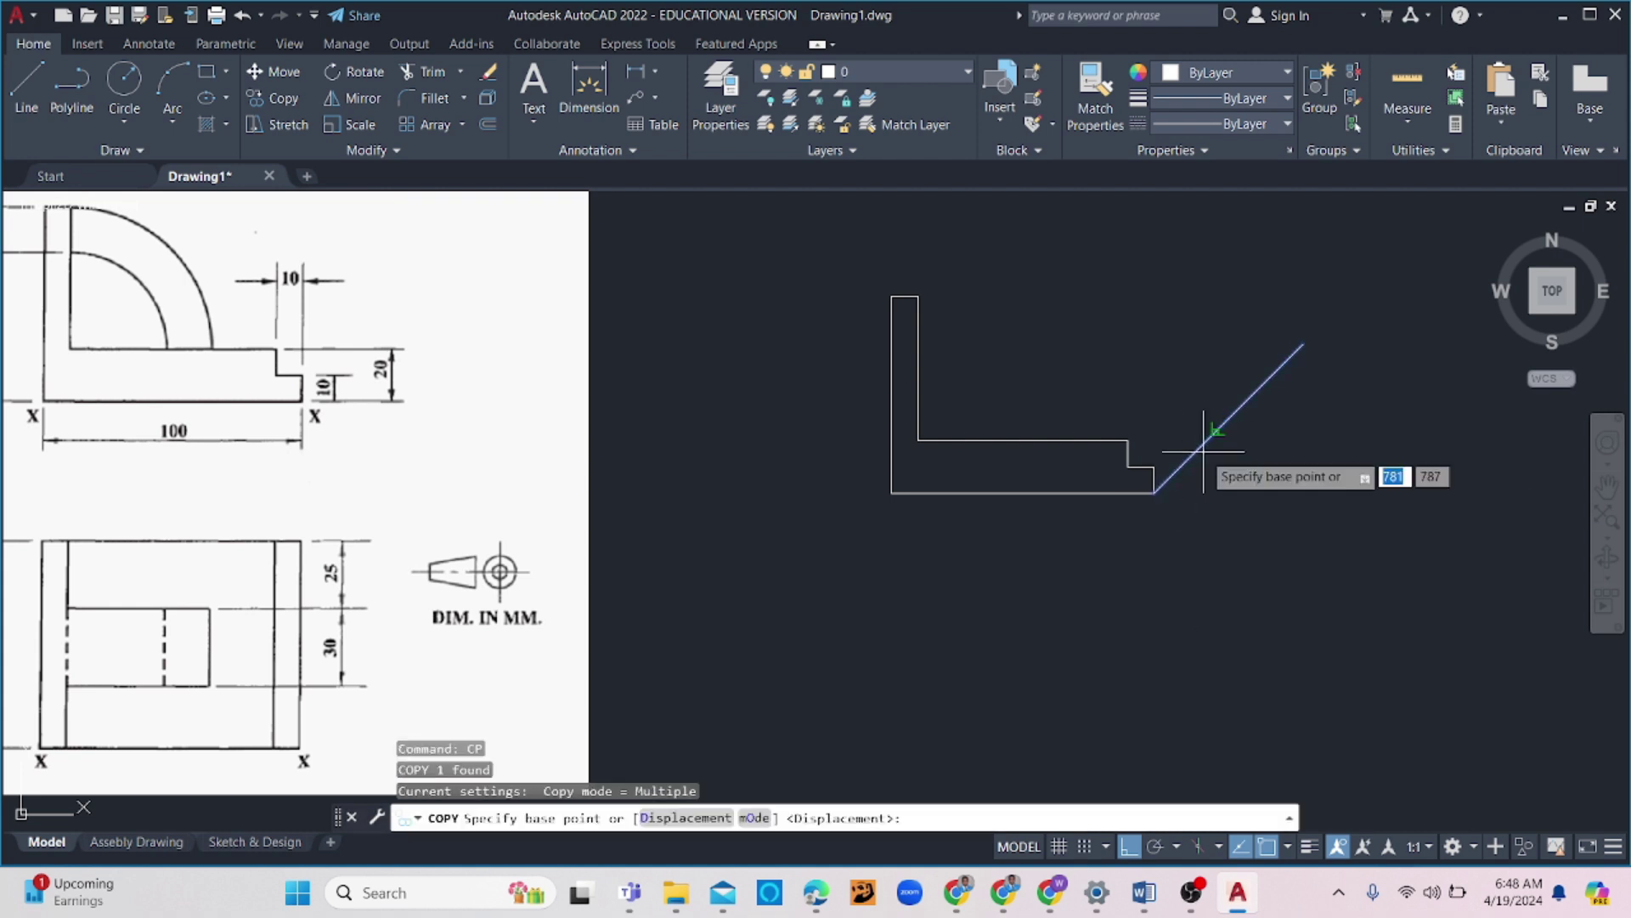
pyautogui.click(1154, 493)
pyautogui.click(1154, 467)
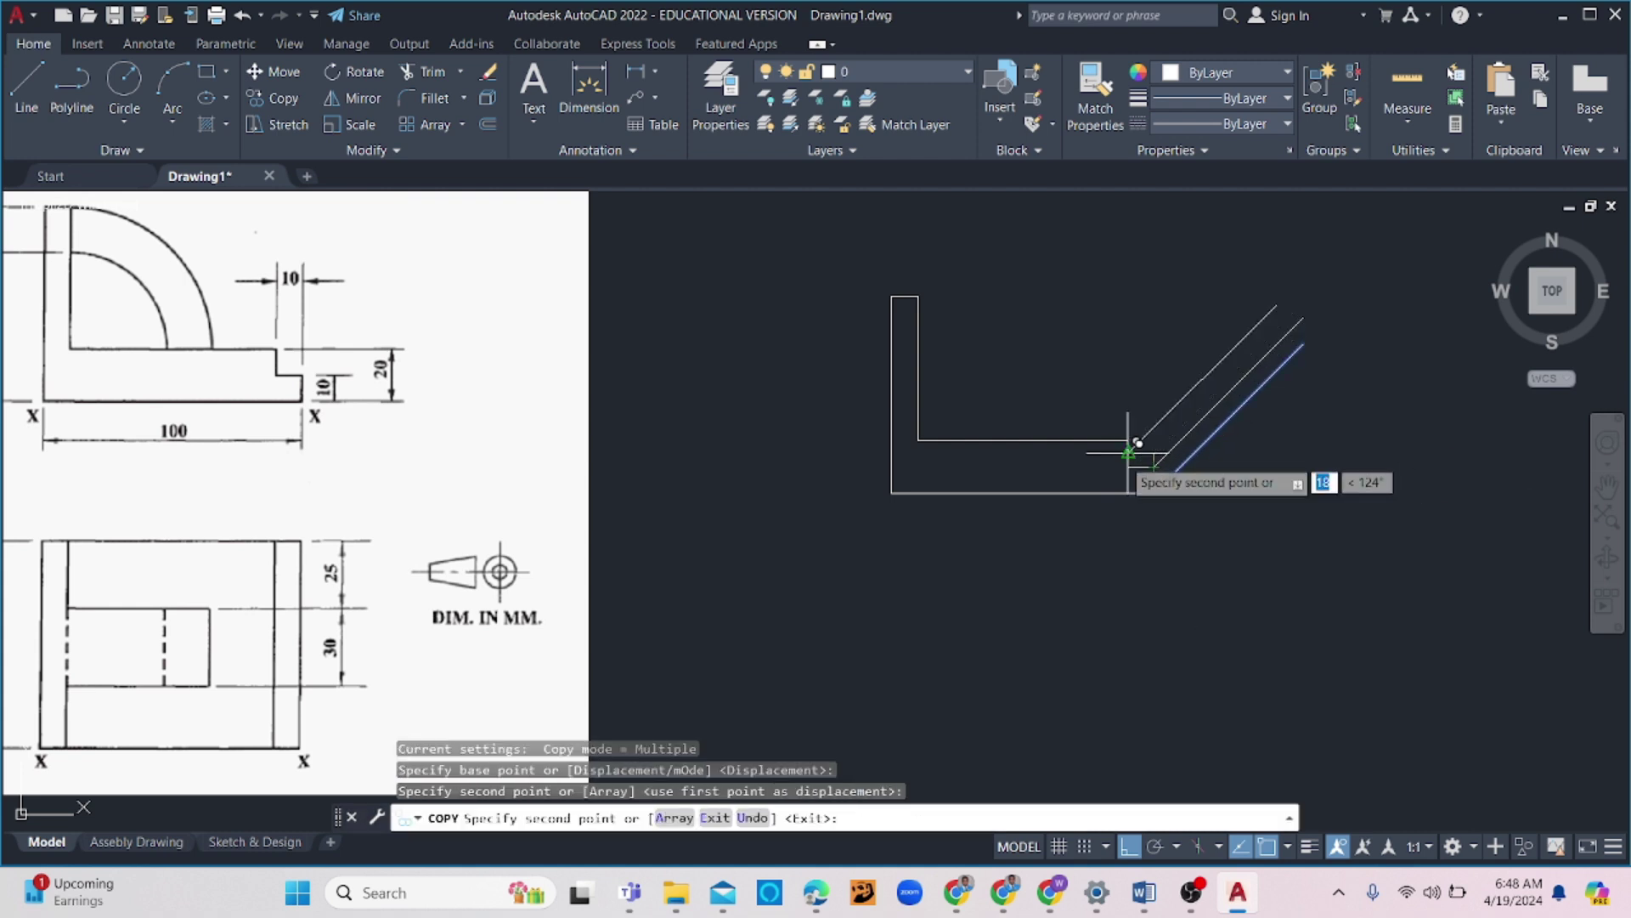
pyautogui.click(1129, 435)
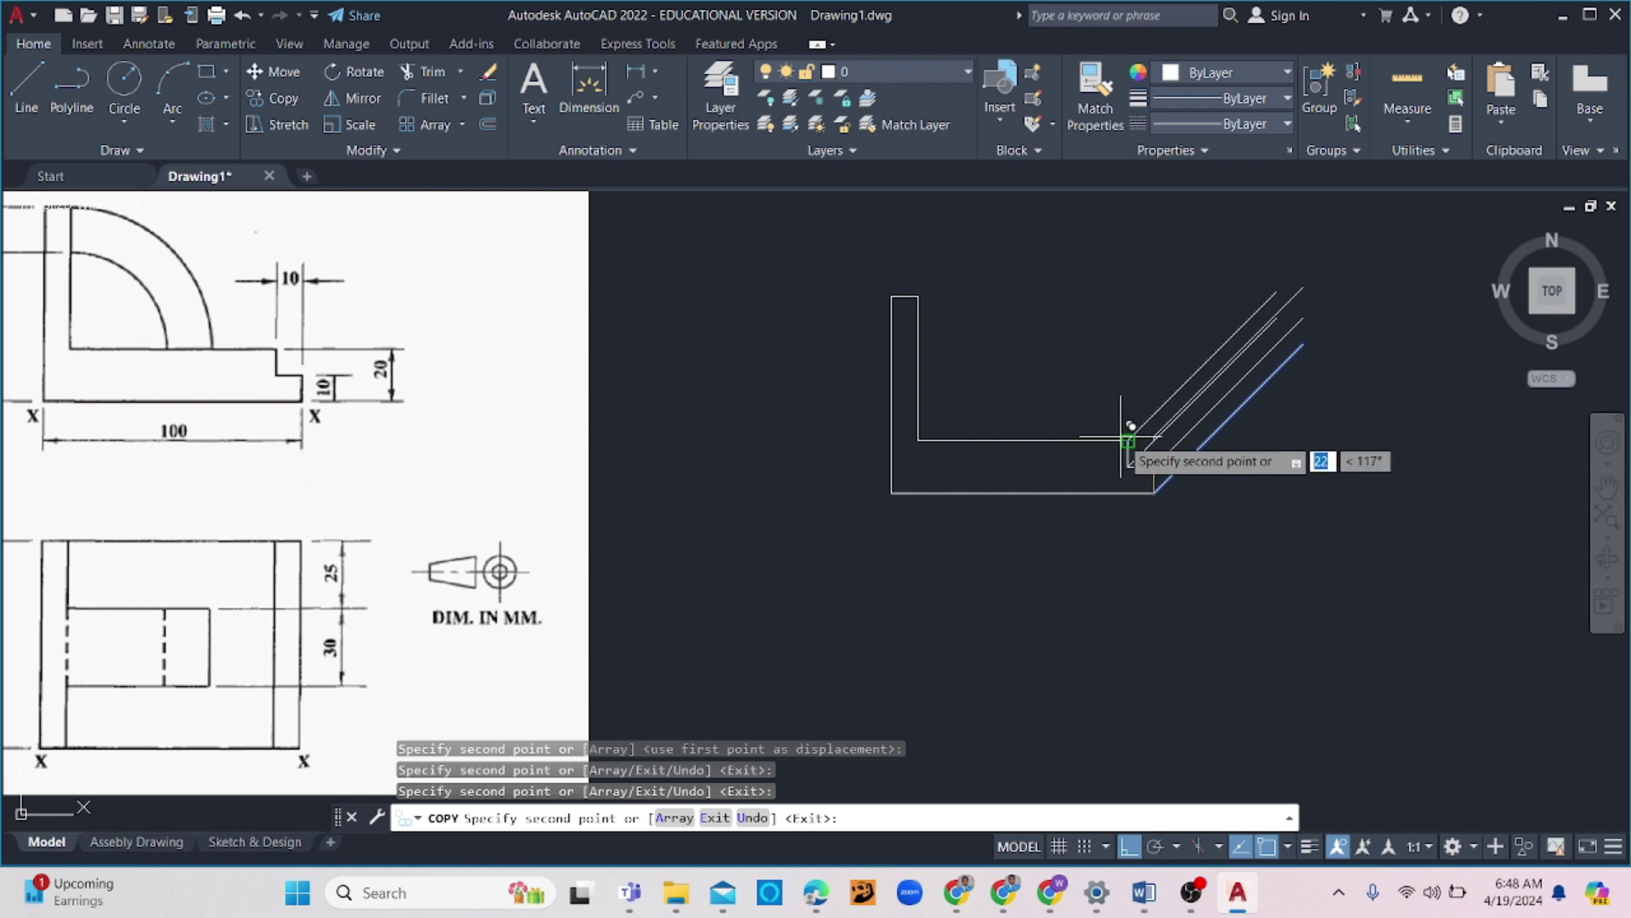
pyautogui.press('Escape')
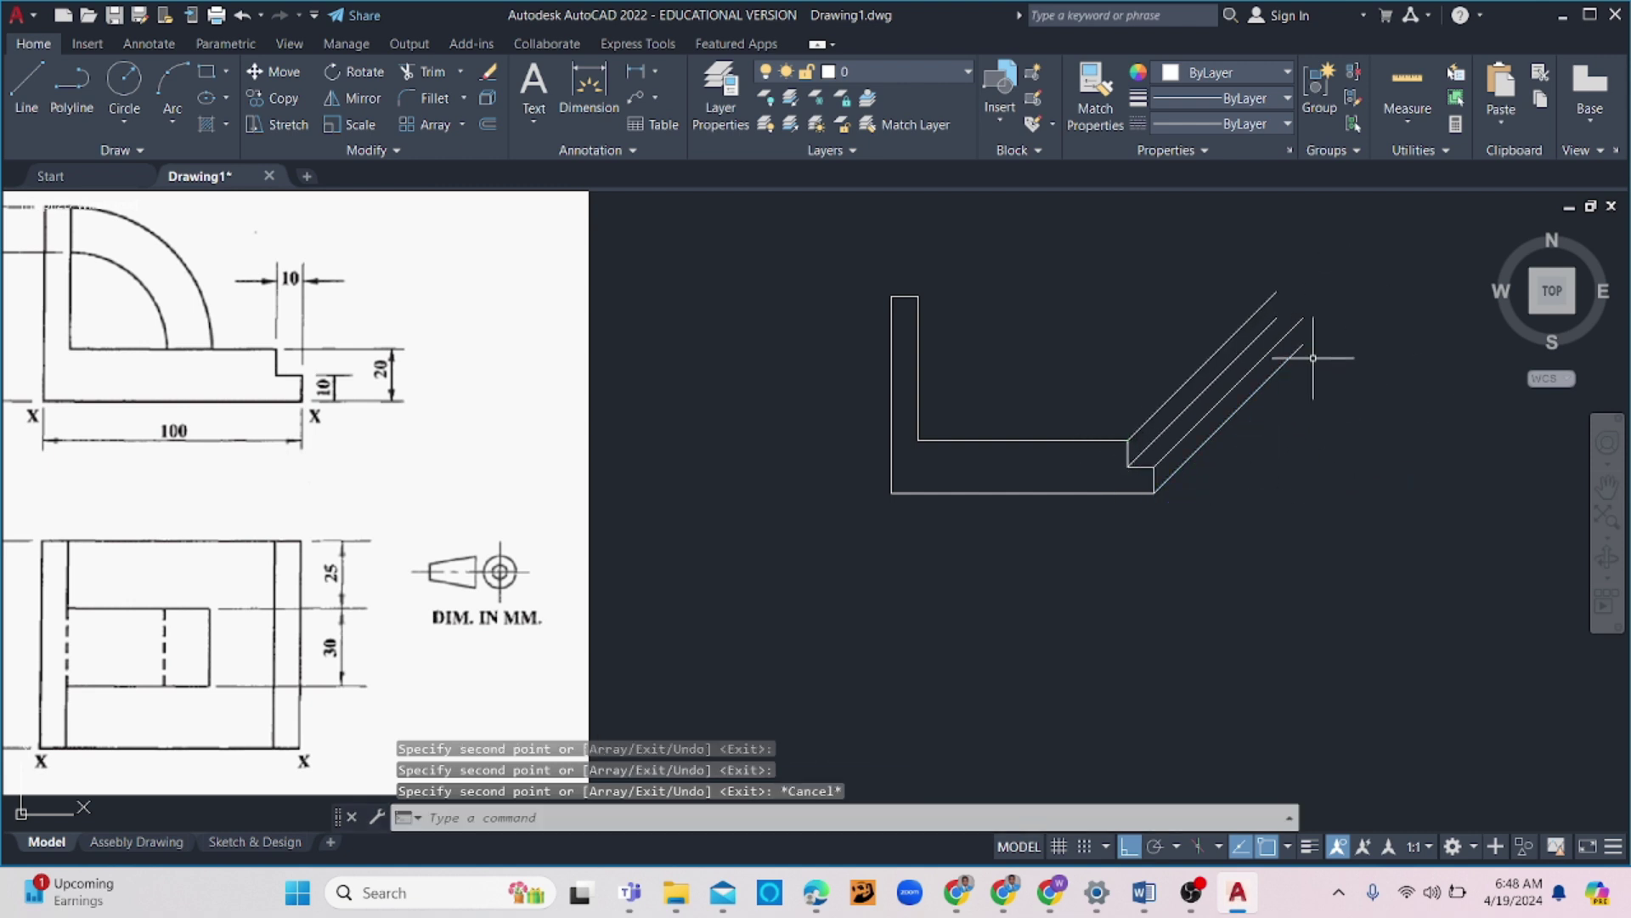
# Connect the receding lines' far ends with the stepped back profile, then run the base's rear top edge horizontally left toward the upright
pyautogui.click(27, 85)
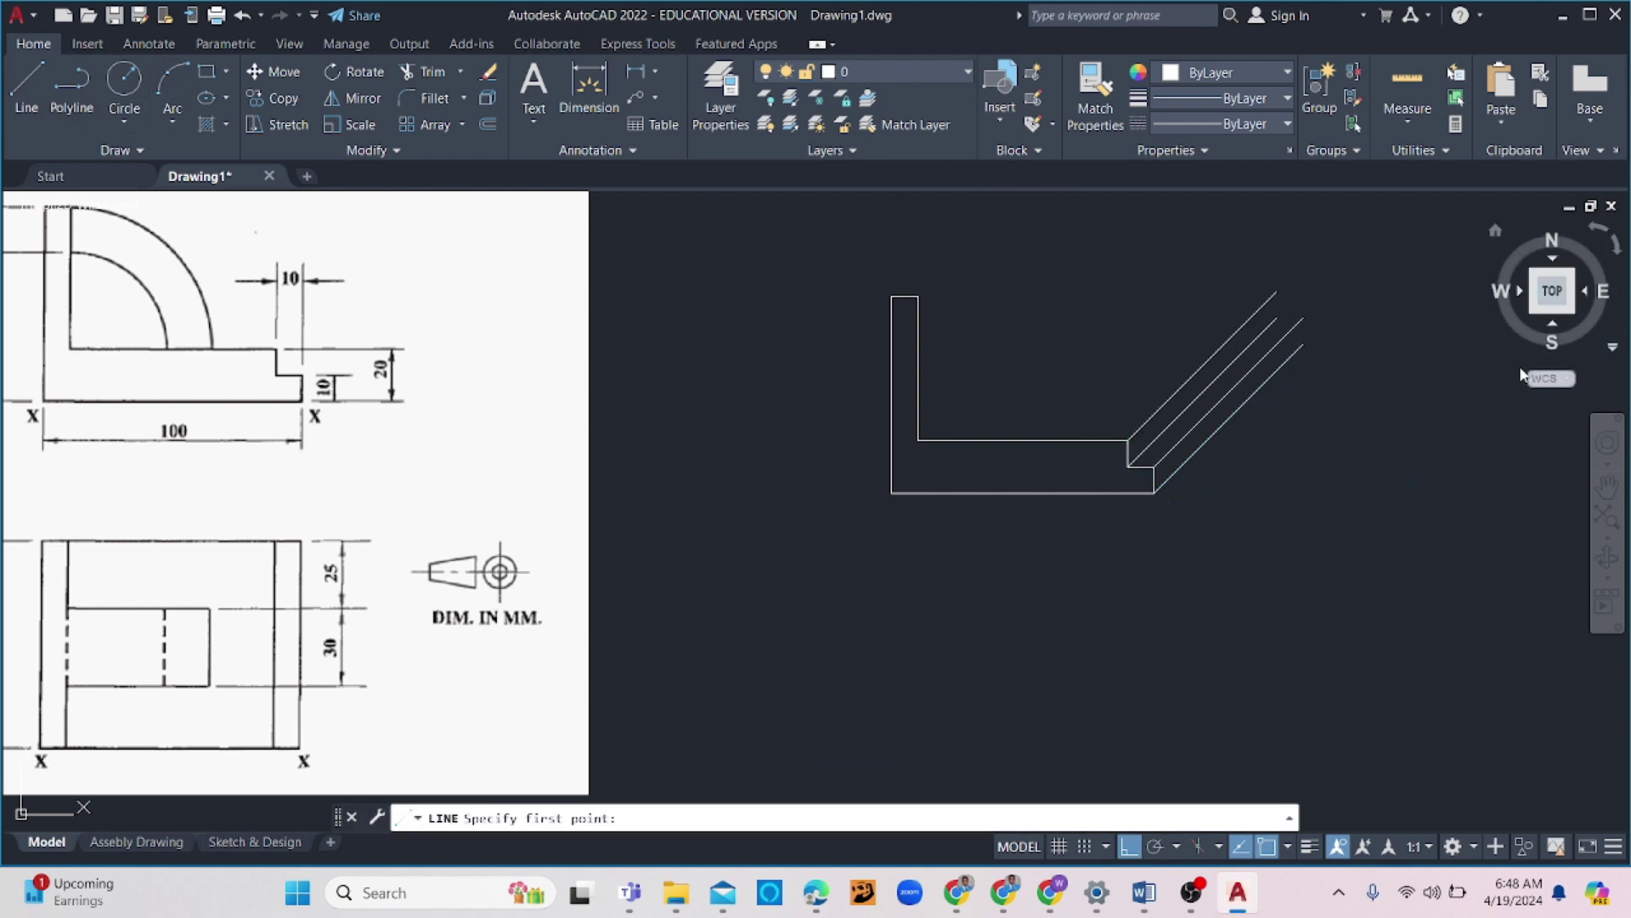
pyautogui.click(1302, 318)
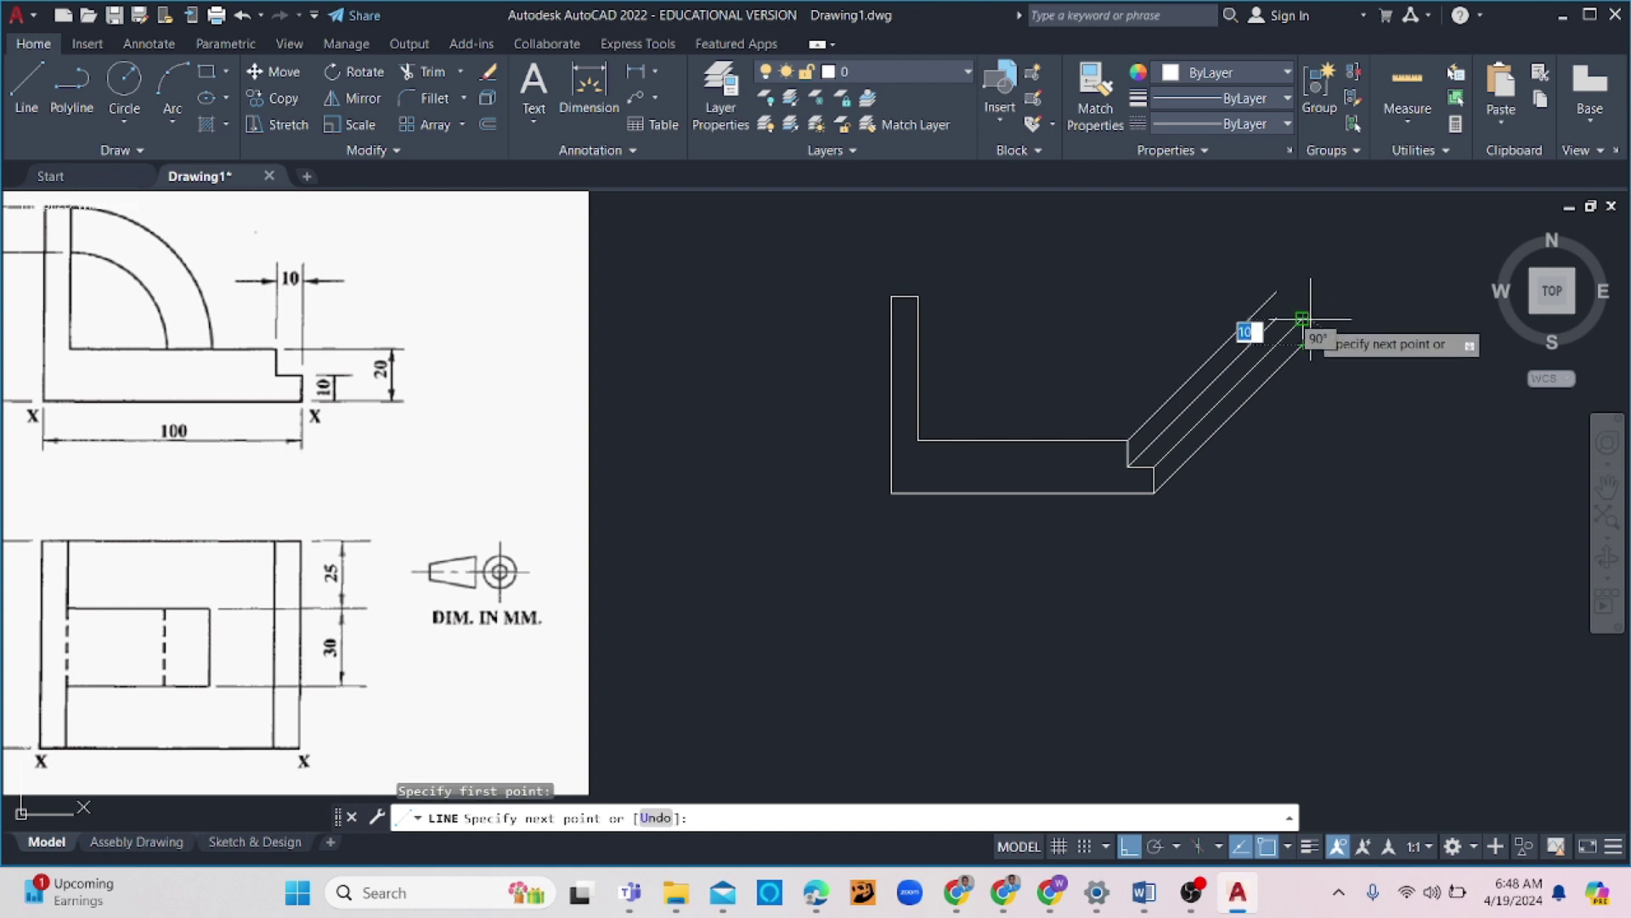
pyautogui.click(1276, 317)
pyautogui.click(1276, 318)
pyautogui.click(1276, 321)
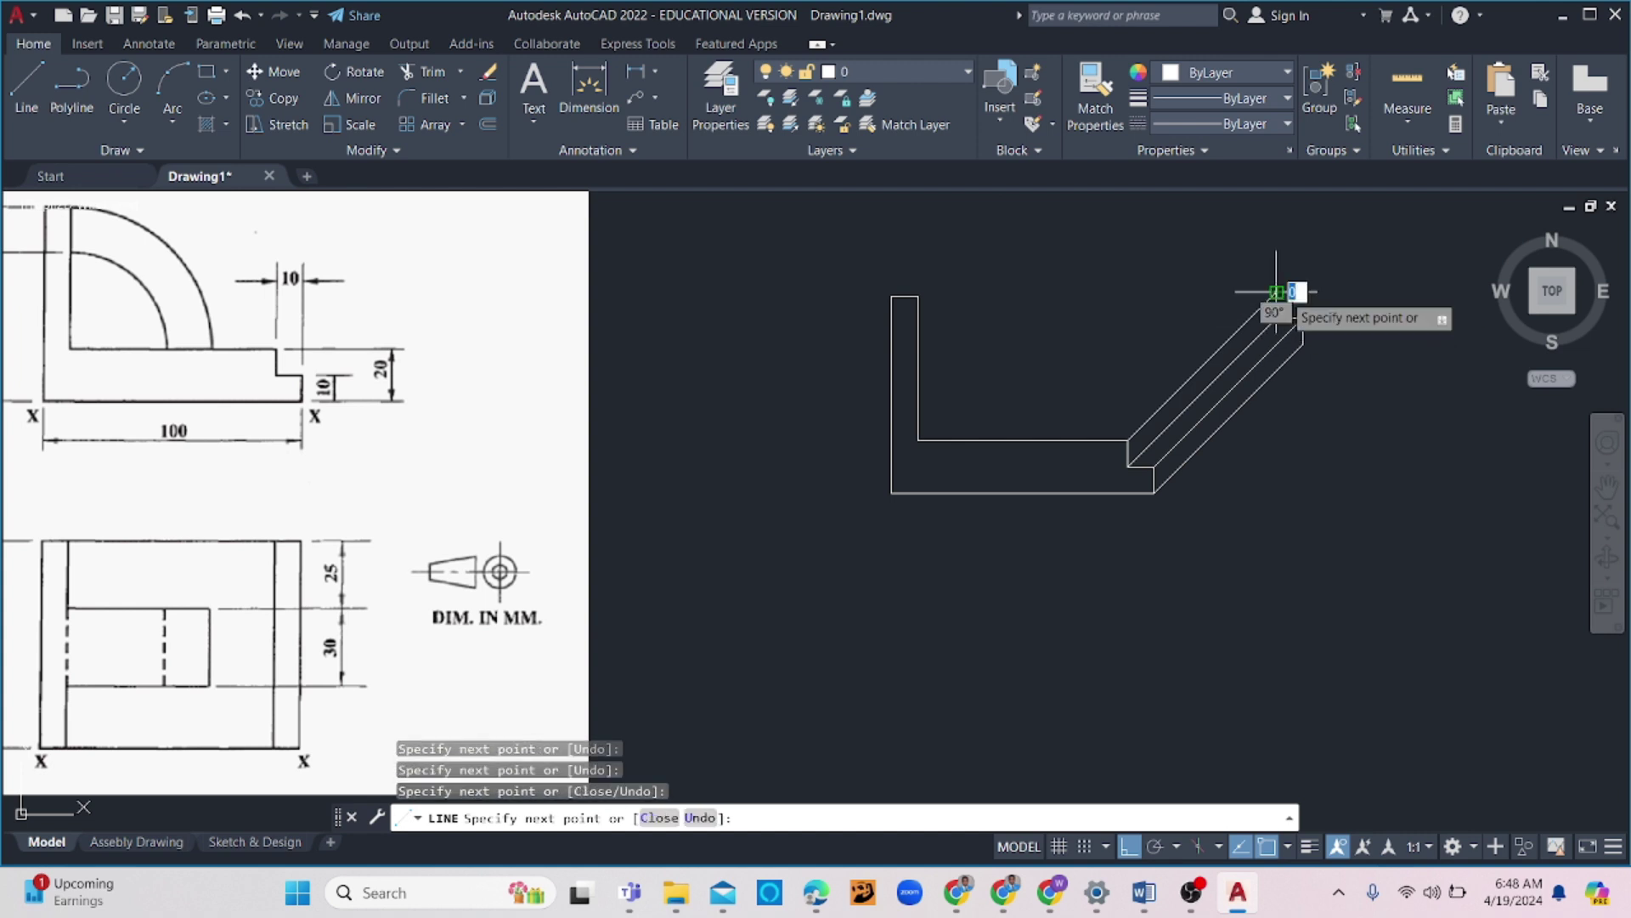
pyautogui.click(977, 312)
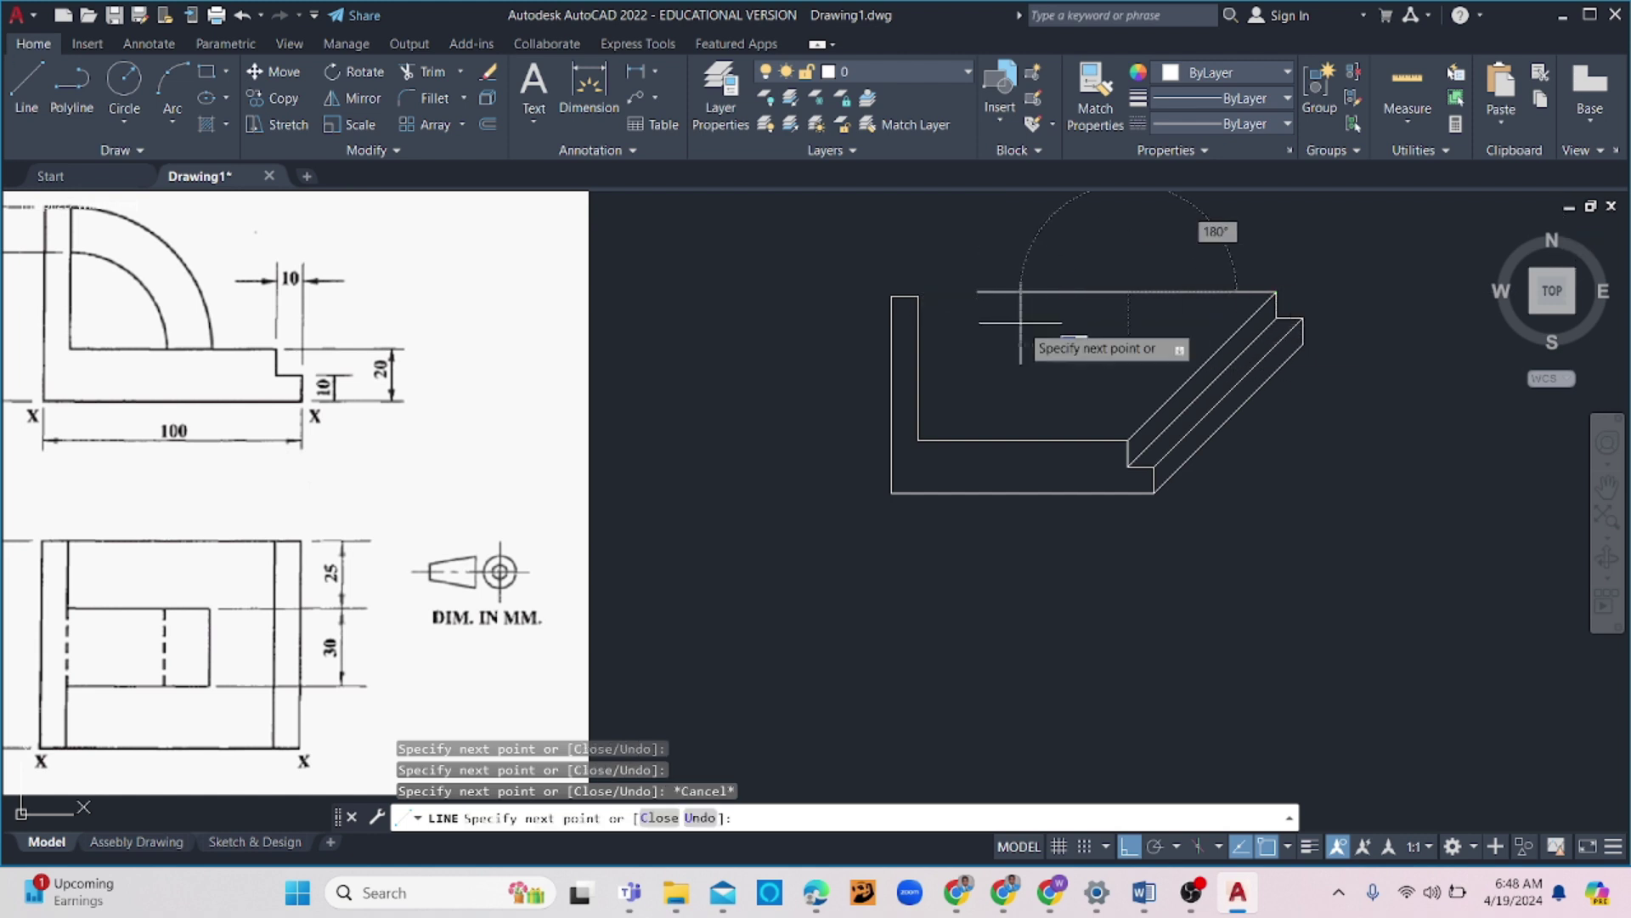
pyautogui.press('Escape')
pyautogui.press('Escape')
pyautogui.press('Escape')
pyautogui.click(1142, 291)
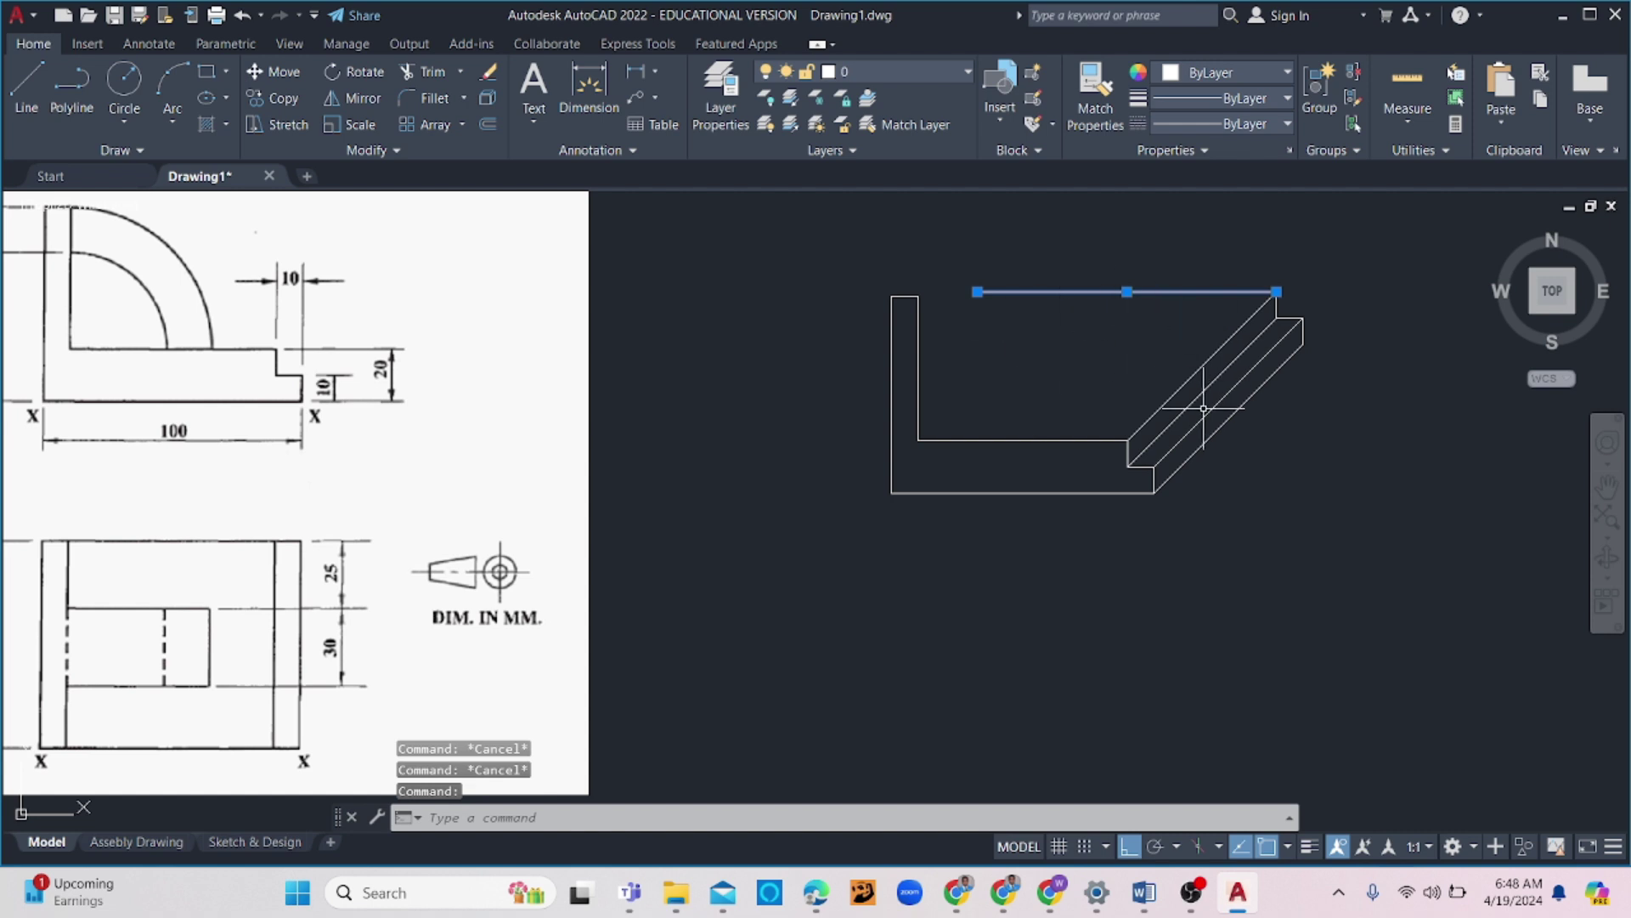
pyautogui.press('Escape')
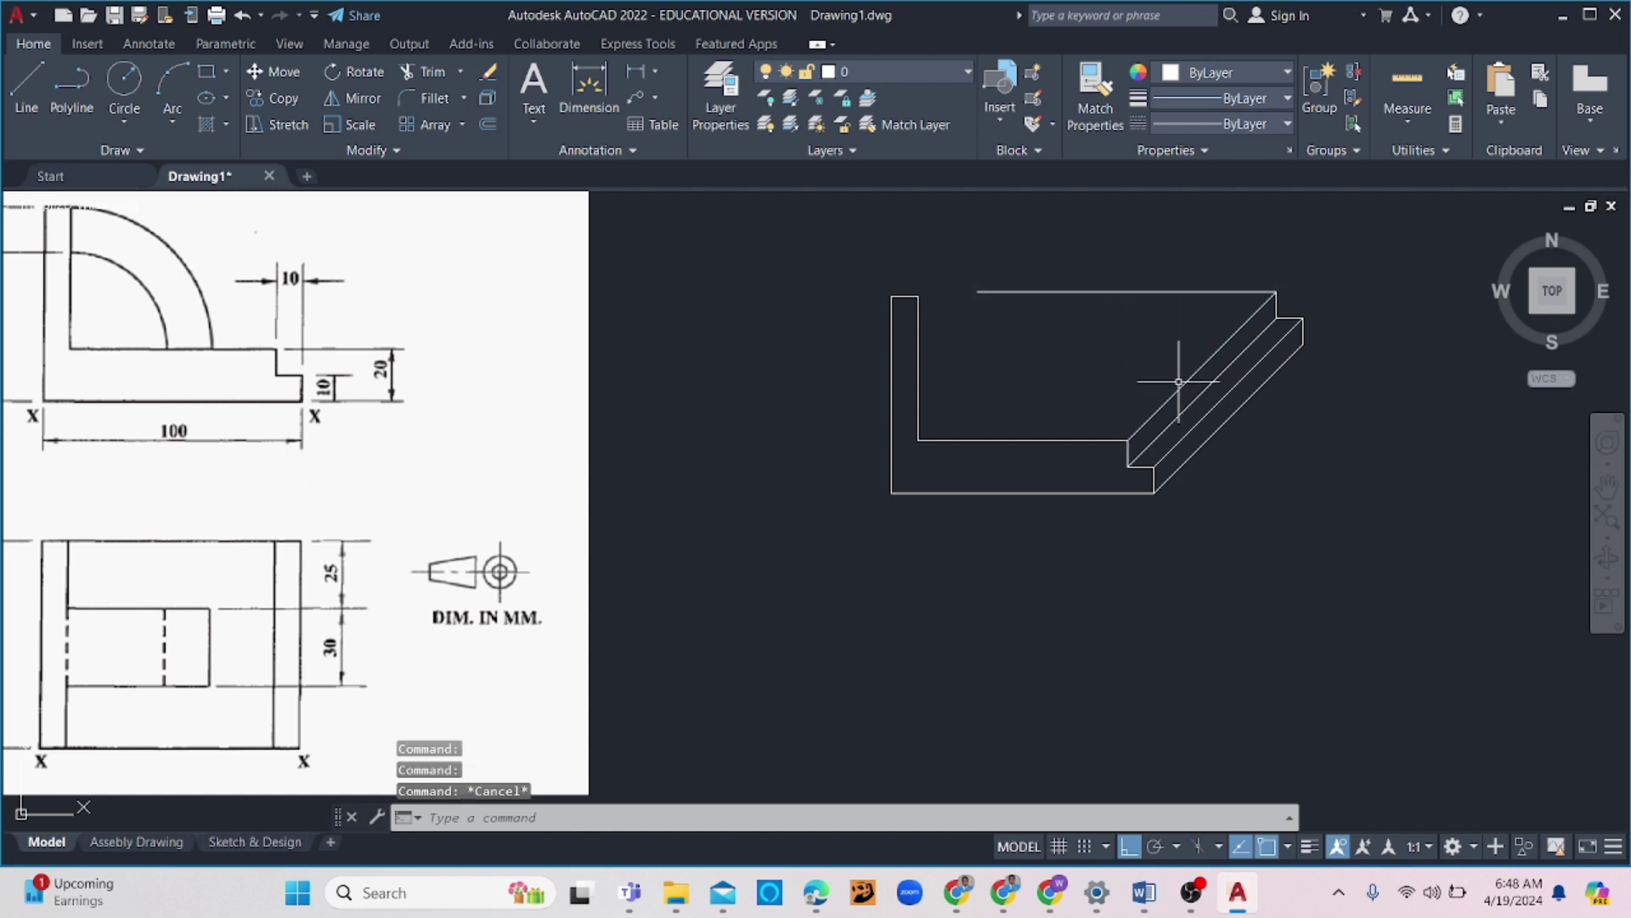
# Copy the base's uppermost receding line to the upright's inner bottom corner and to both of its upper corners
pyautogui.click(1153, 396)
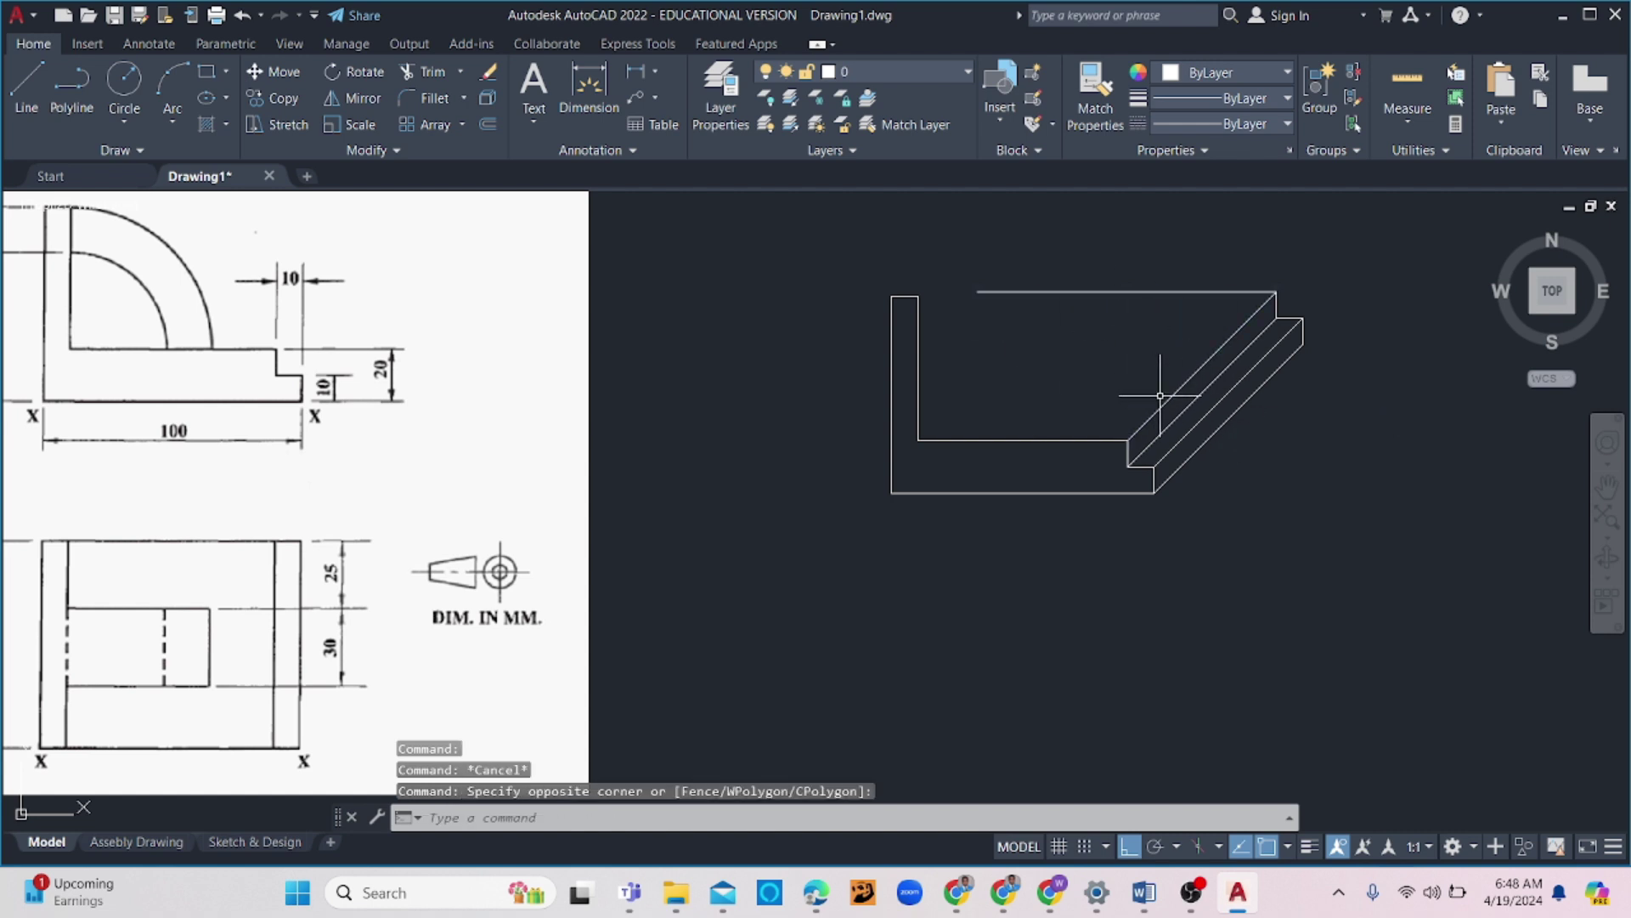
pyautogui.click(1160, 395)
pyautogui.click(1145, 420)
pyautogui.write('co')
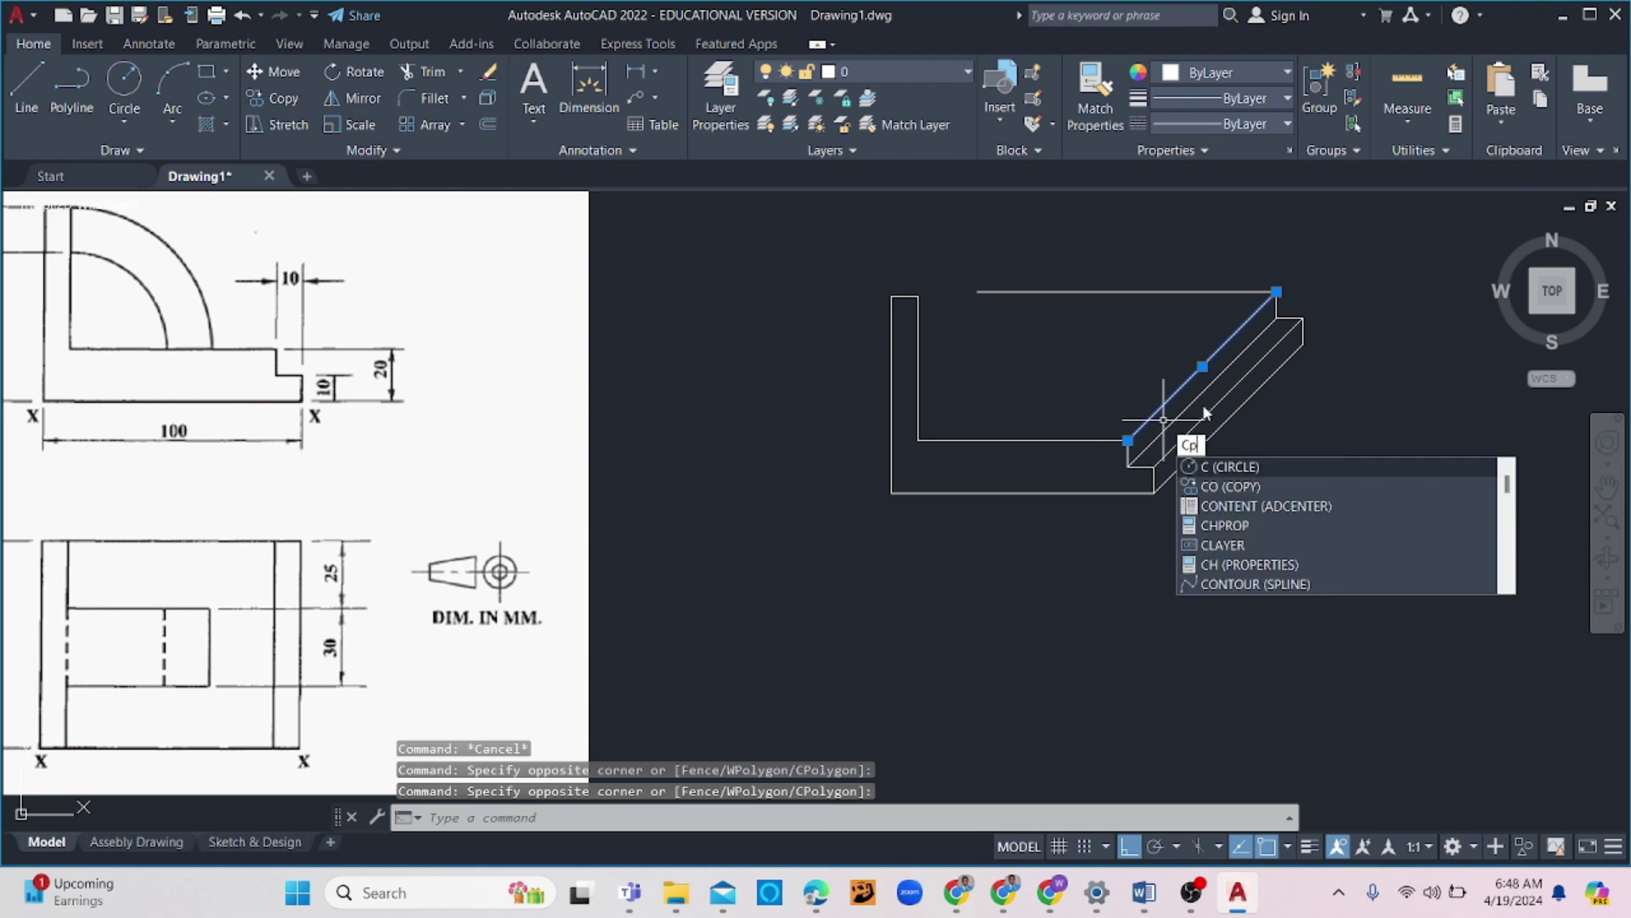
pyautogui.press('Return')
pyautogui.click(1127, 440)
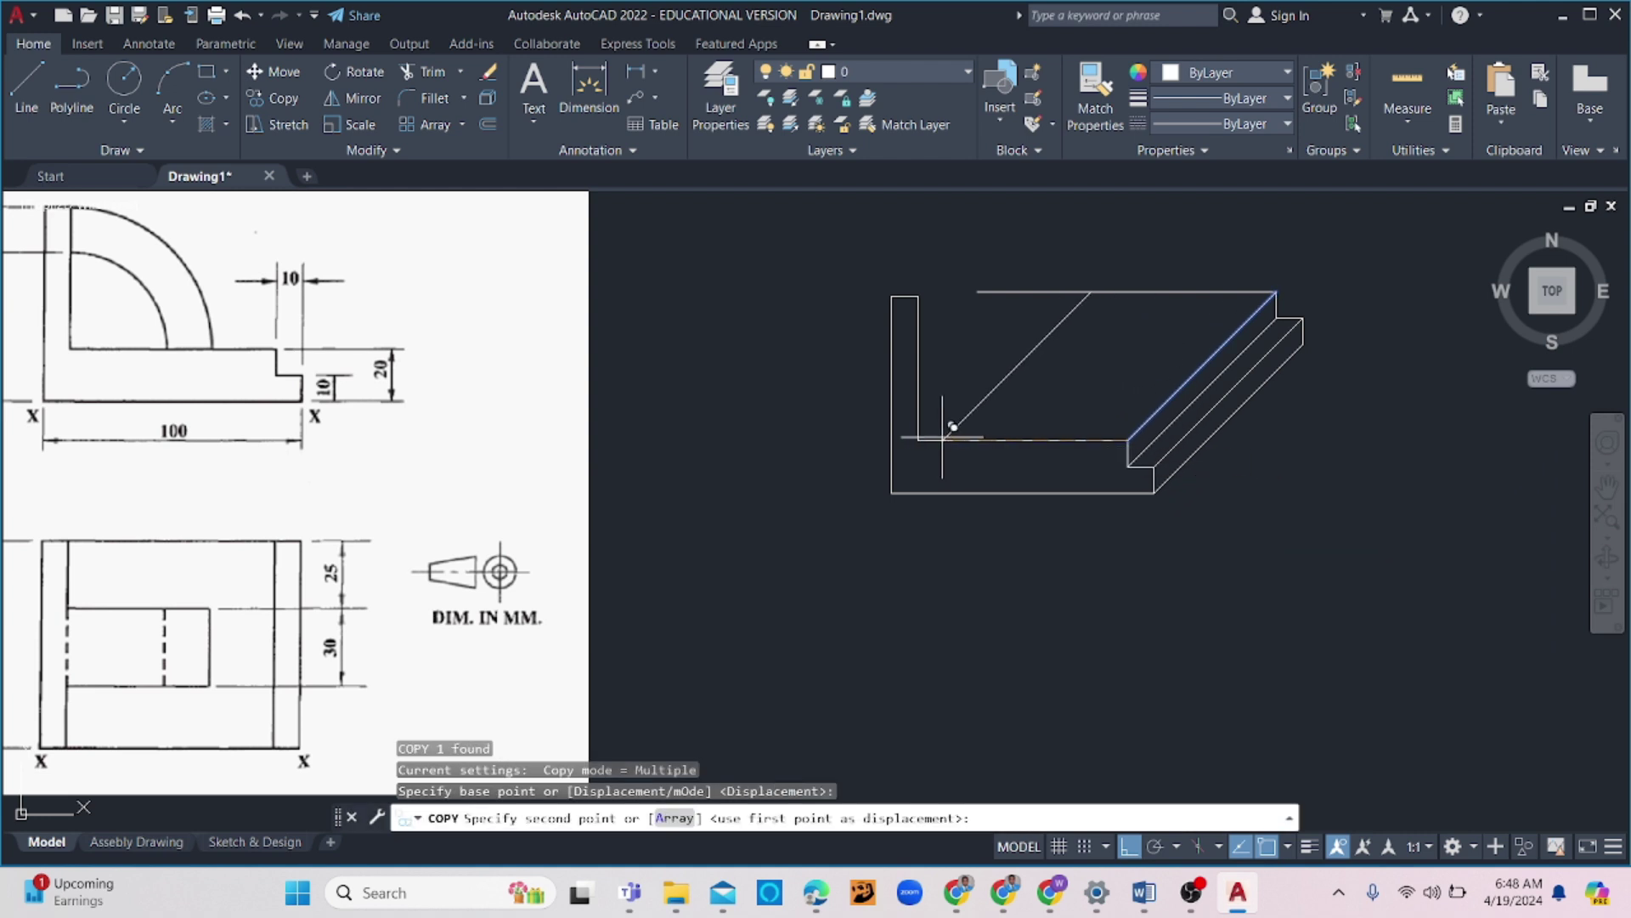
pyautogui.click(920, 439)
pyautogui.click(892, 295)
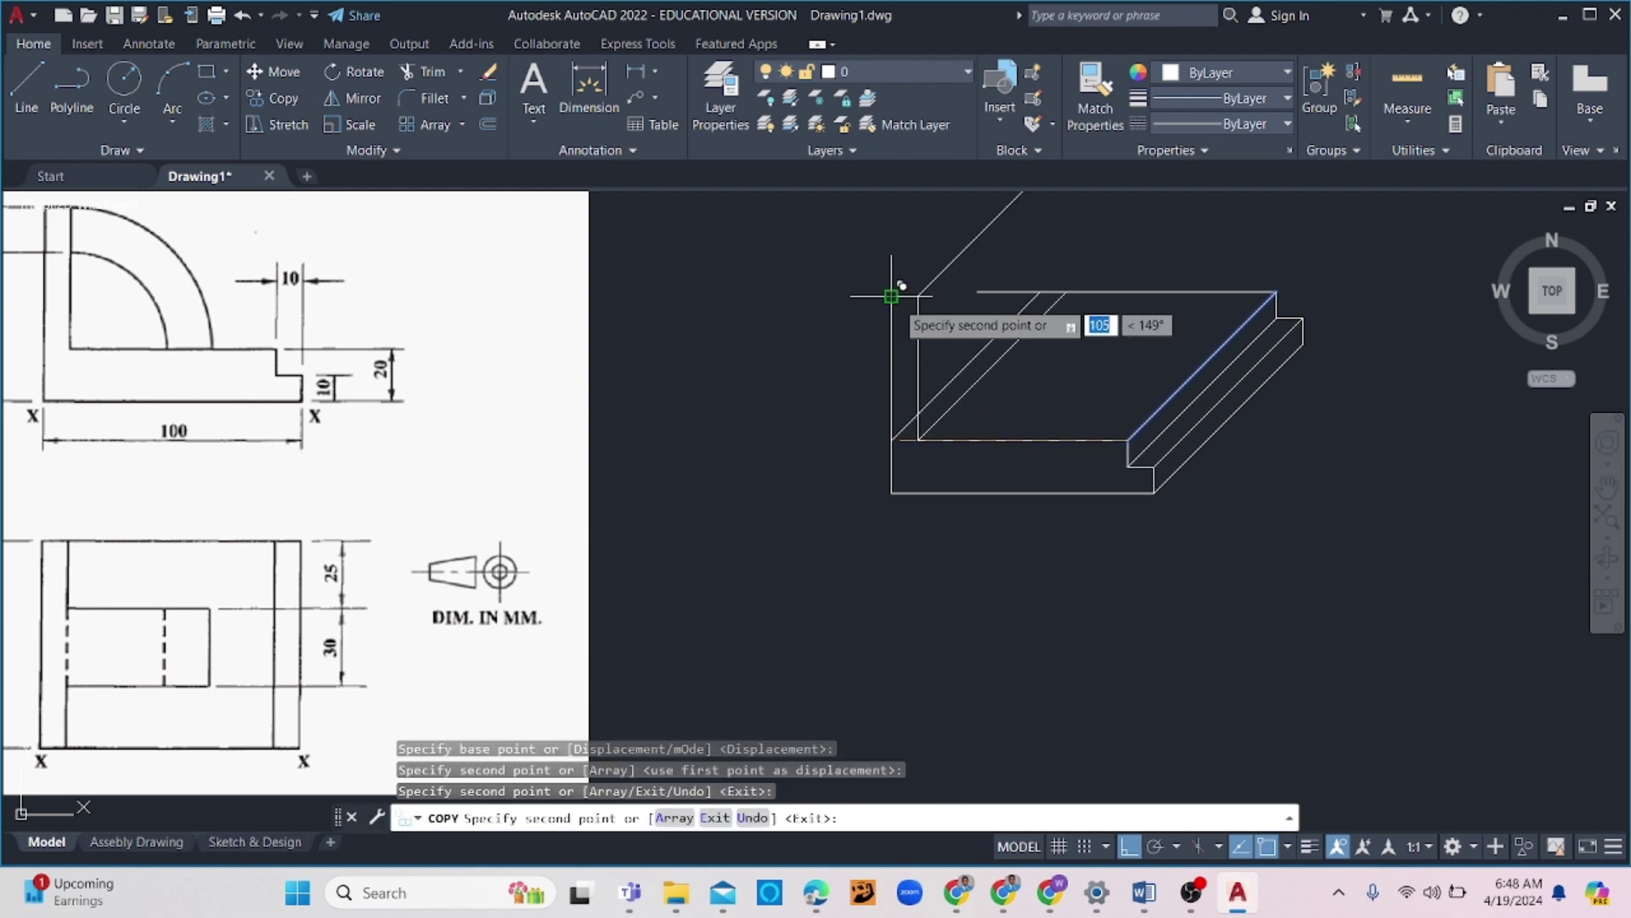
pyautogui.press('Escape')
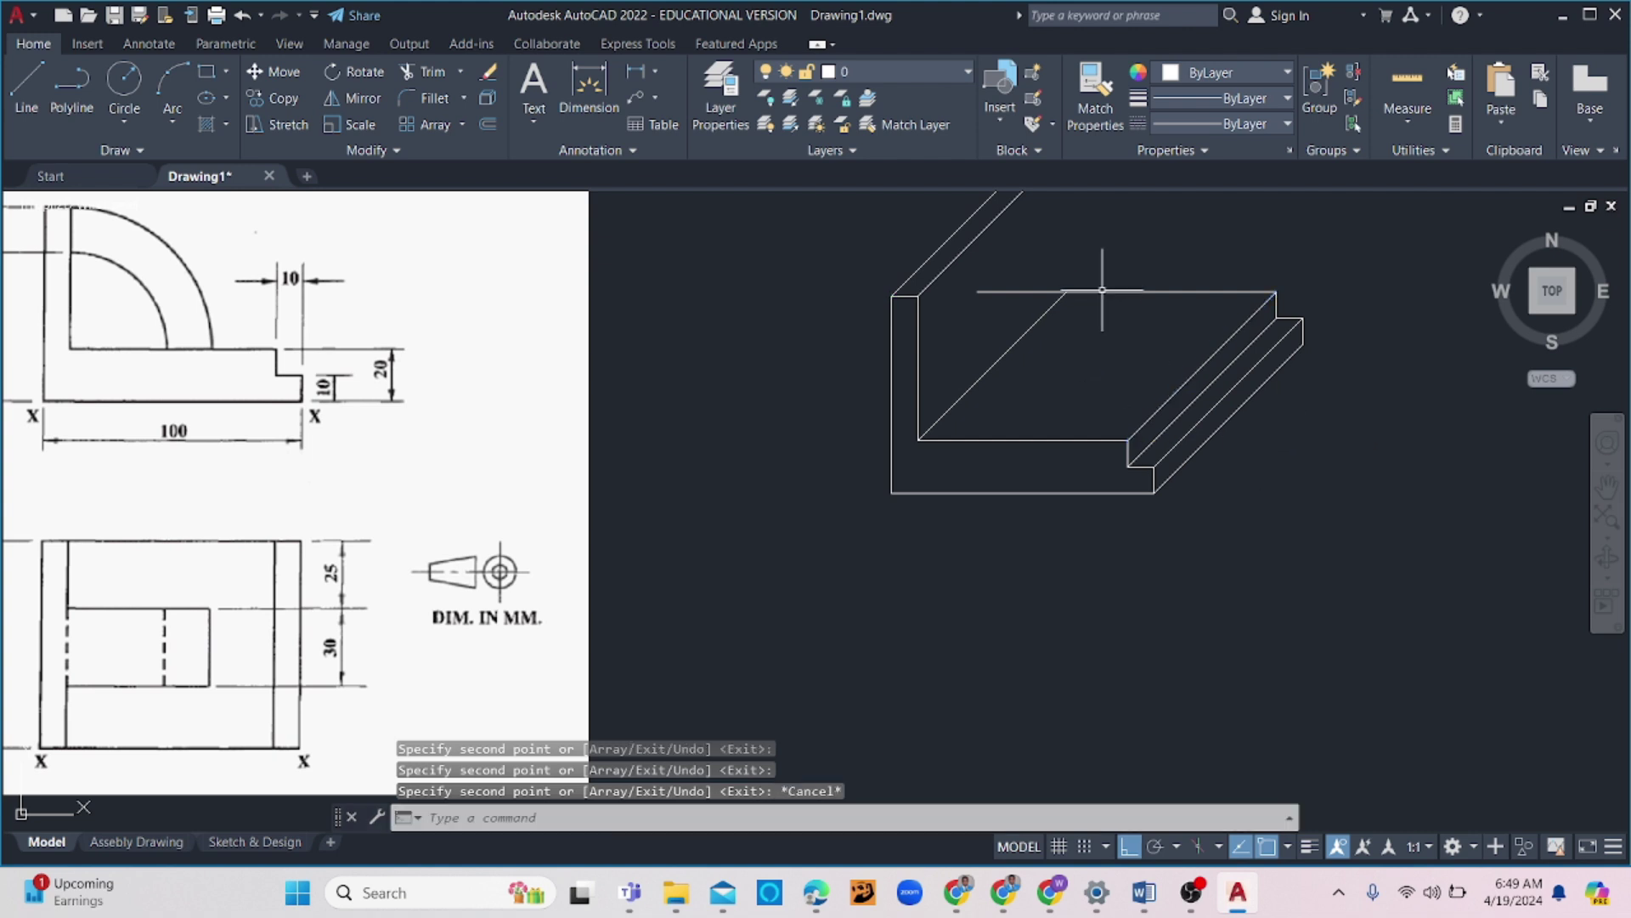
# Join the far ends of the upright's two top receding lines and draw its rear vertical edge down to the base
pyautogui.moveTo(1099, 281); pyautogui.dragTo(1100, 444, button='middle')
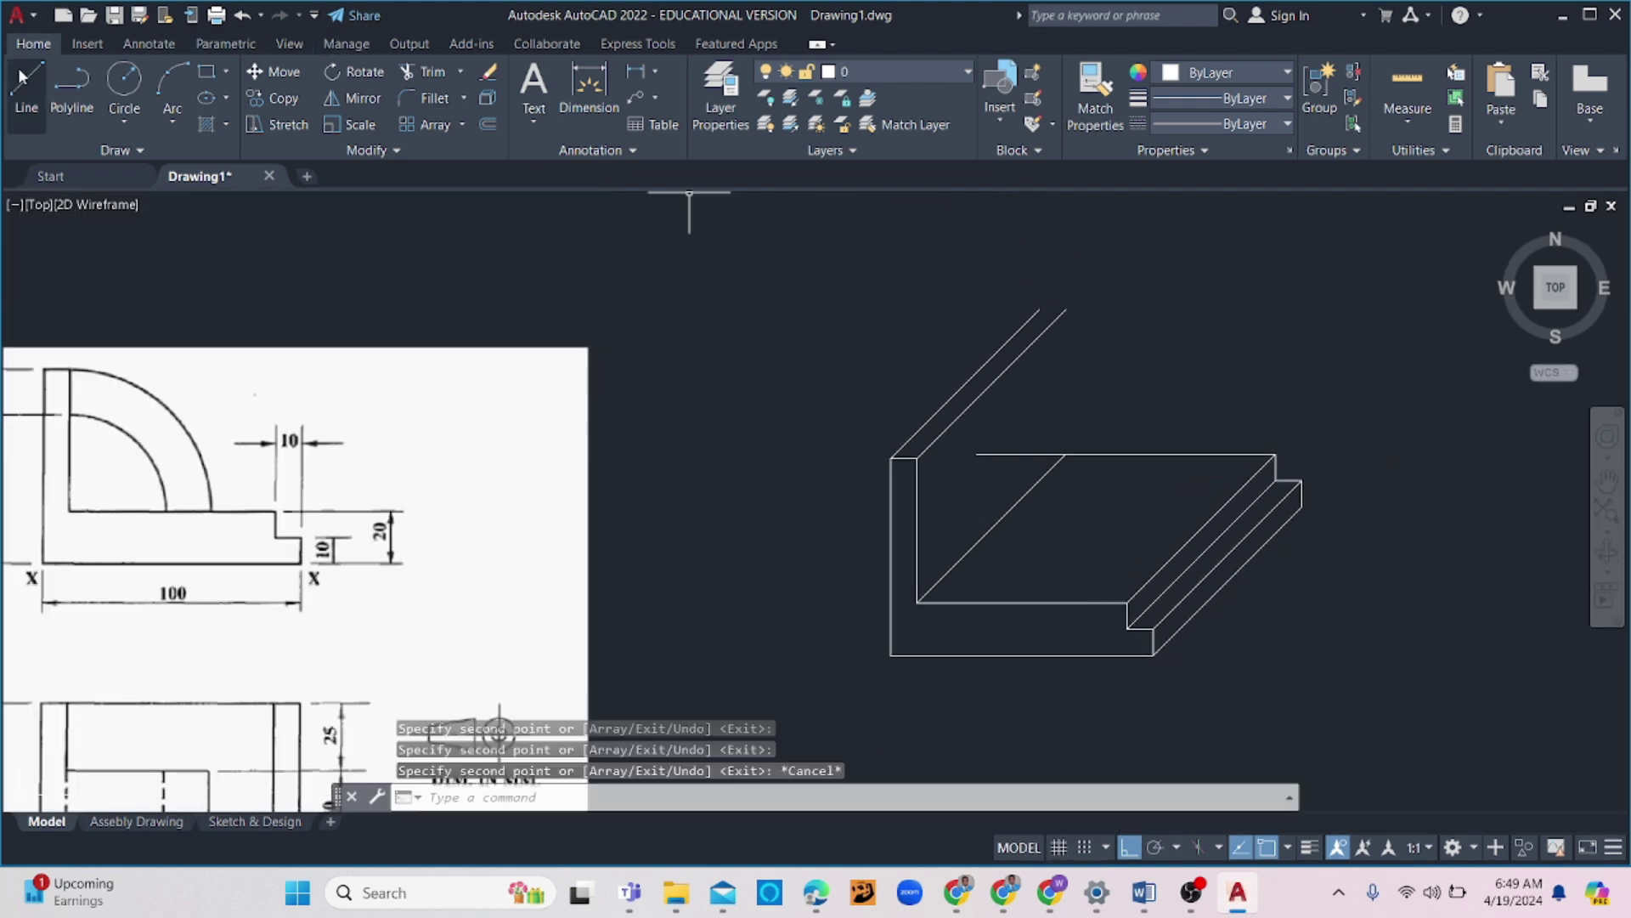
pyautogui.click(23, 76)
pyautogui.click(1038, 310)
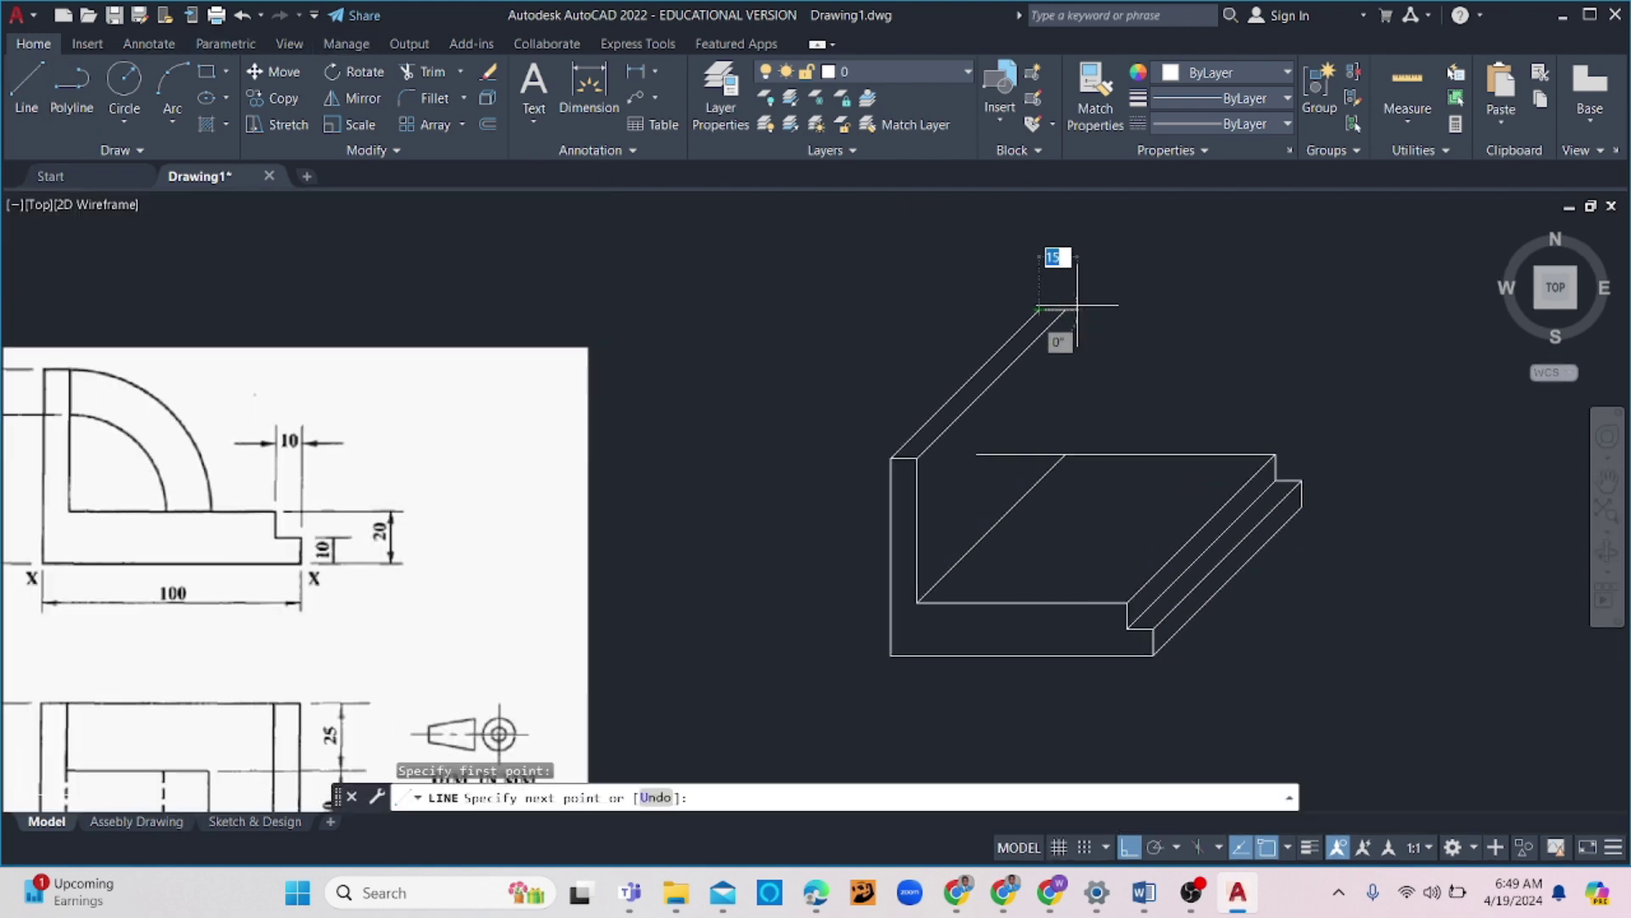
pyautogui.click(1066, 309)
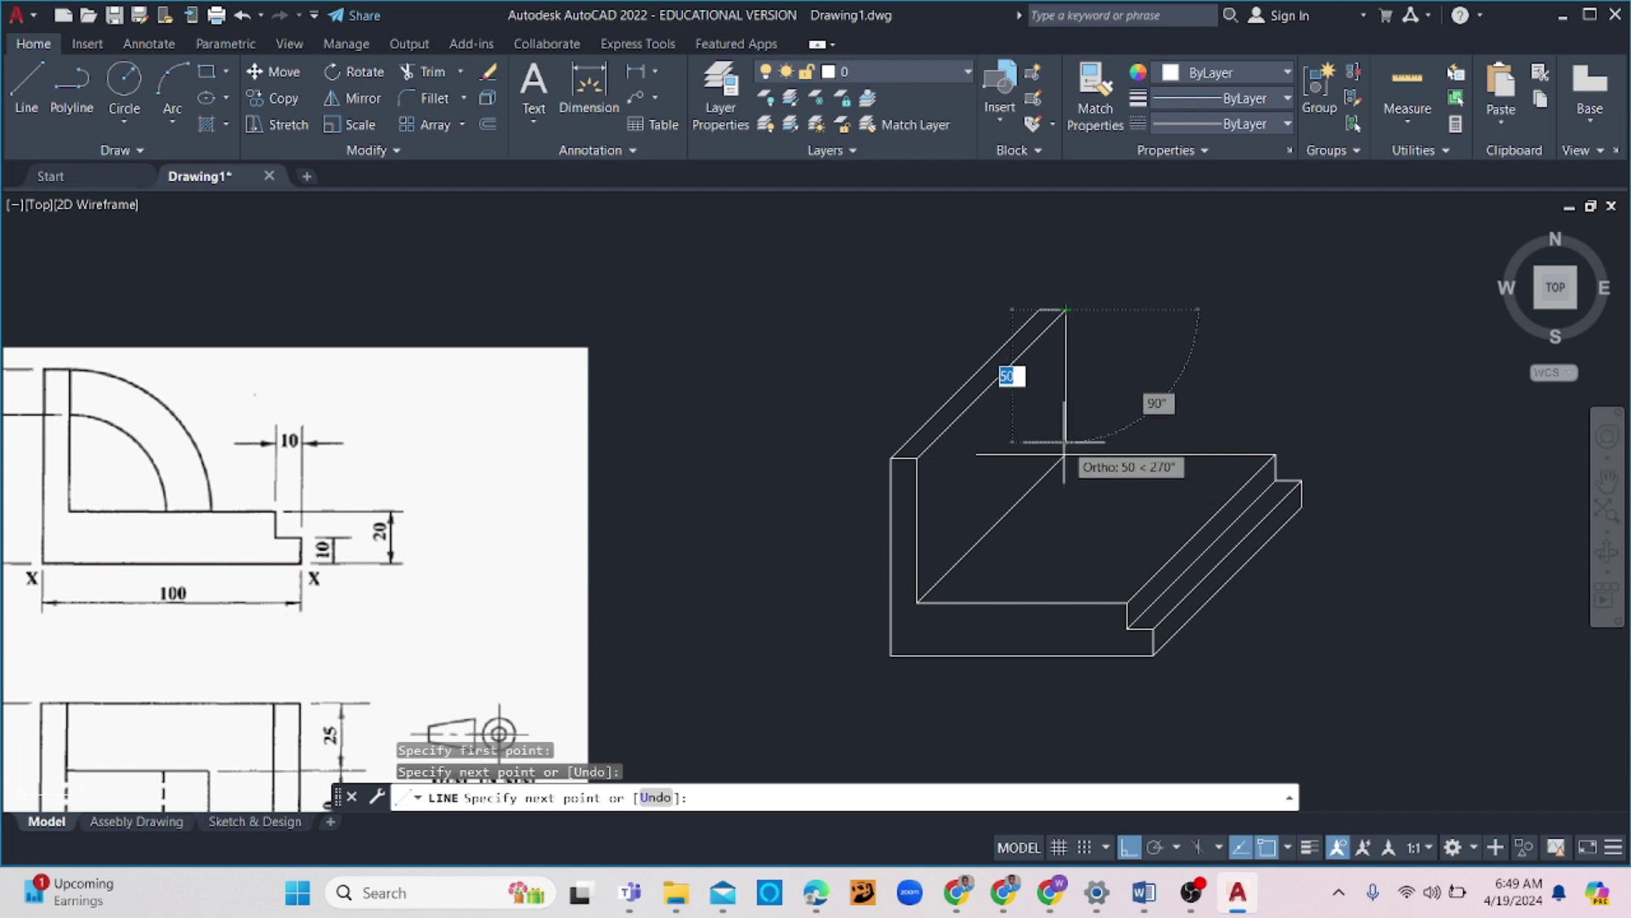
pyautogui.click(1065, 455)
pyautogui.press('Escape')
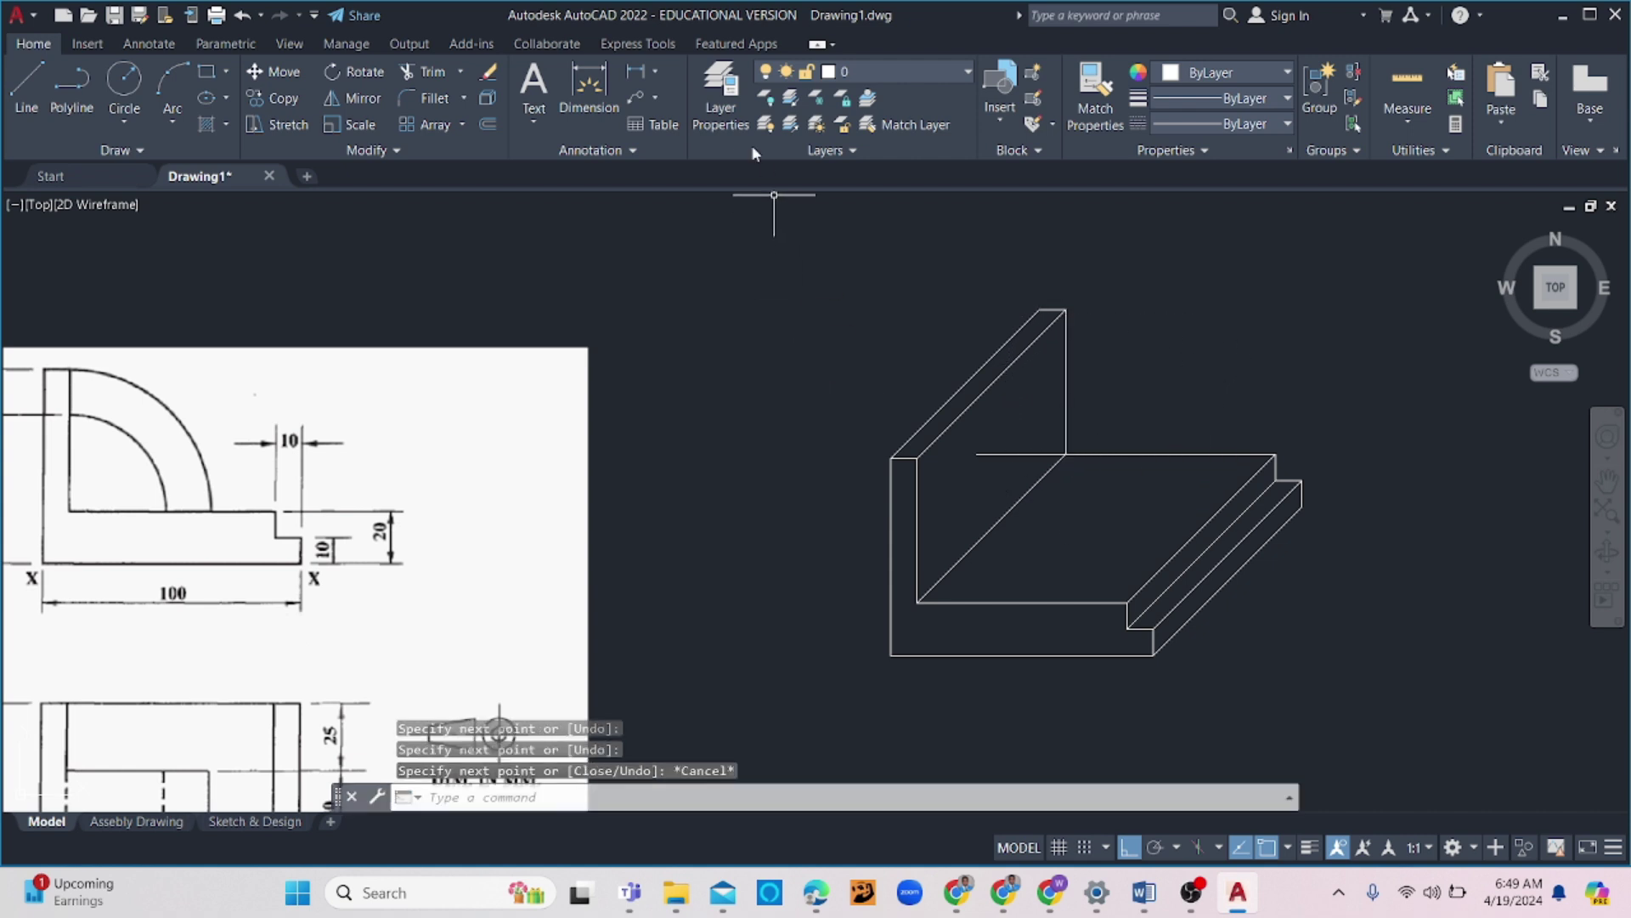
pyautogui.click(429, 100)
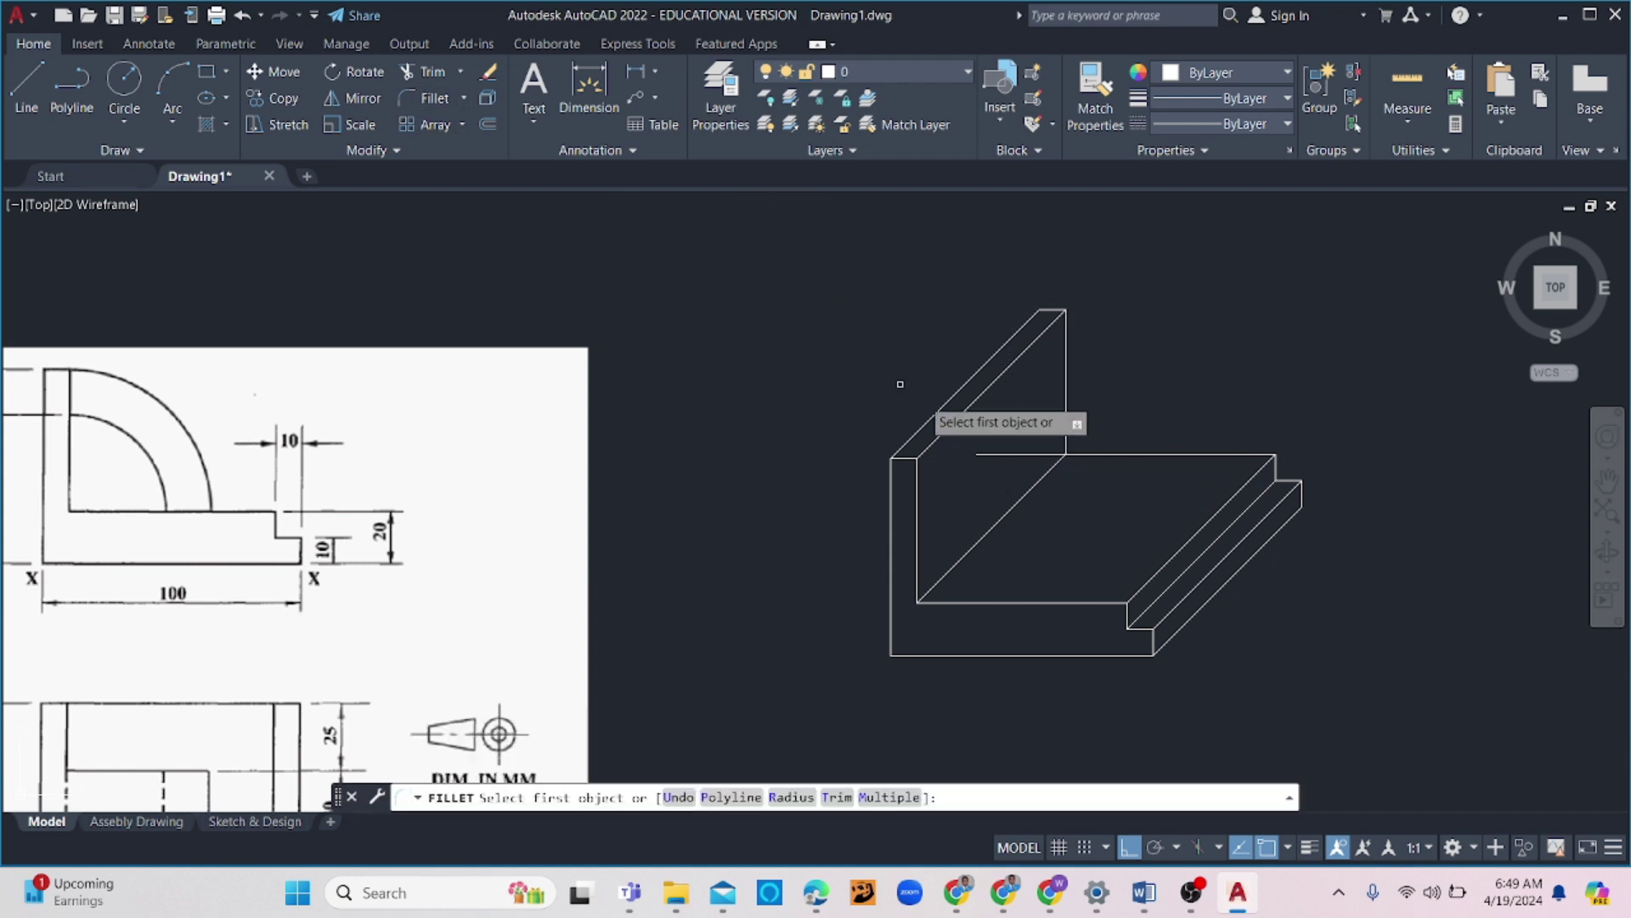
pyautogui.click(1089, 457)
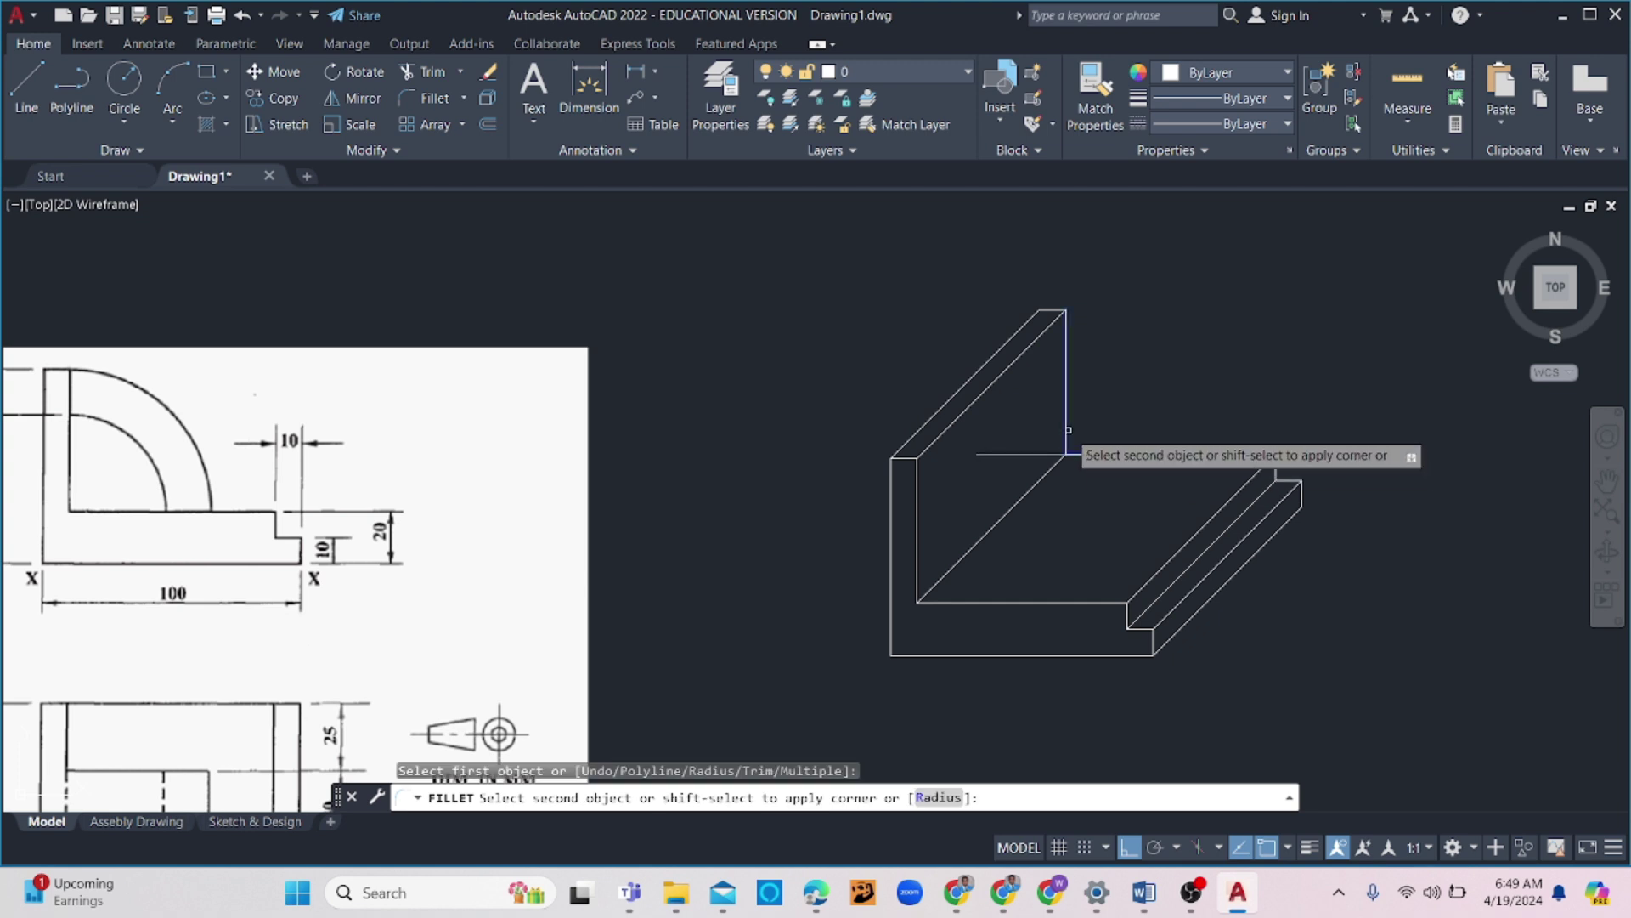
pyautogui.press('Escape')
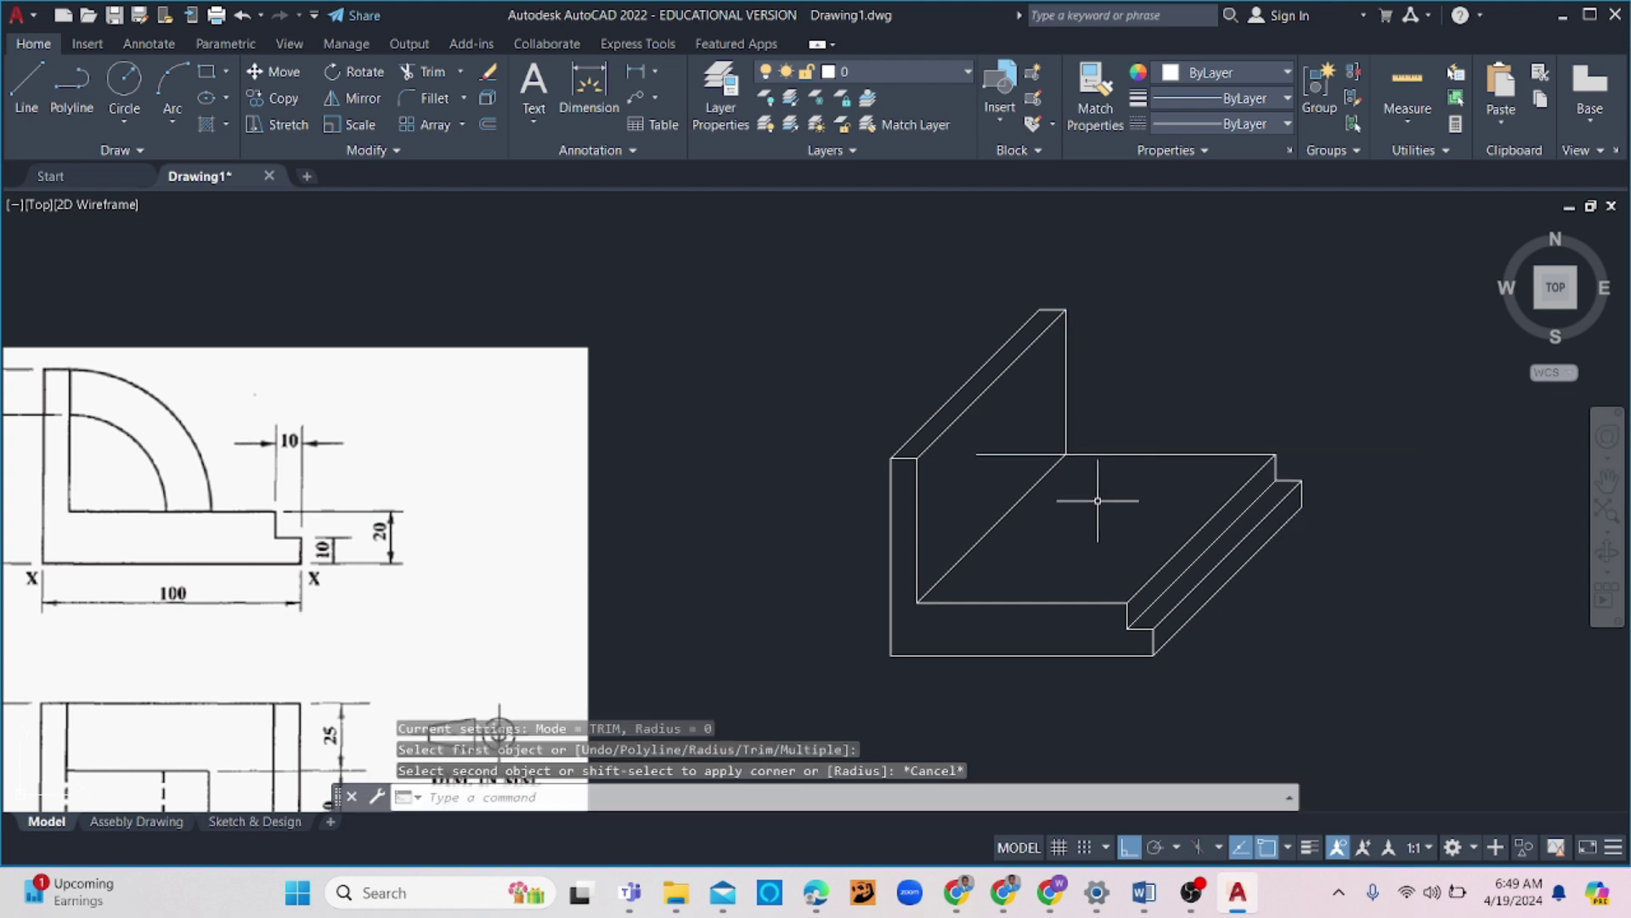
# Erase the duplicate line on the base's rear top edge and shorten the remaining line to end at the upright's rear corner
pyautogui.click(1082, 454)
pyautogui.press('Delete')
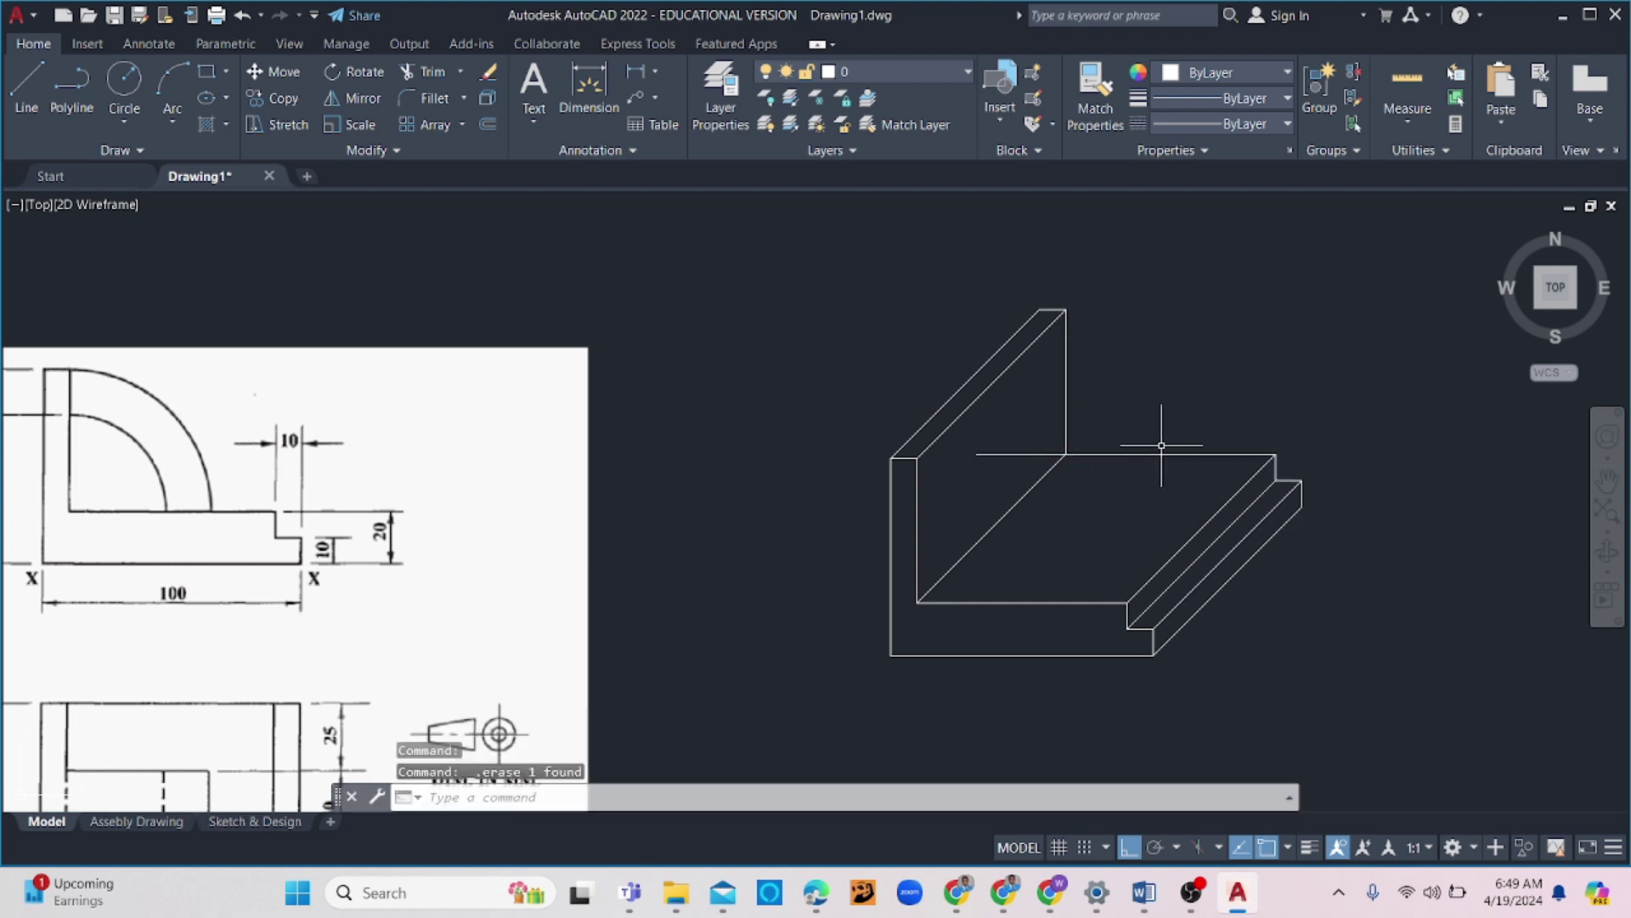
pyautogui.click(994, 454)
pyautogui.click(977, 455)
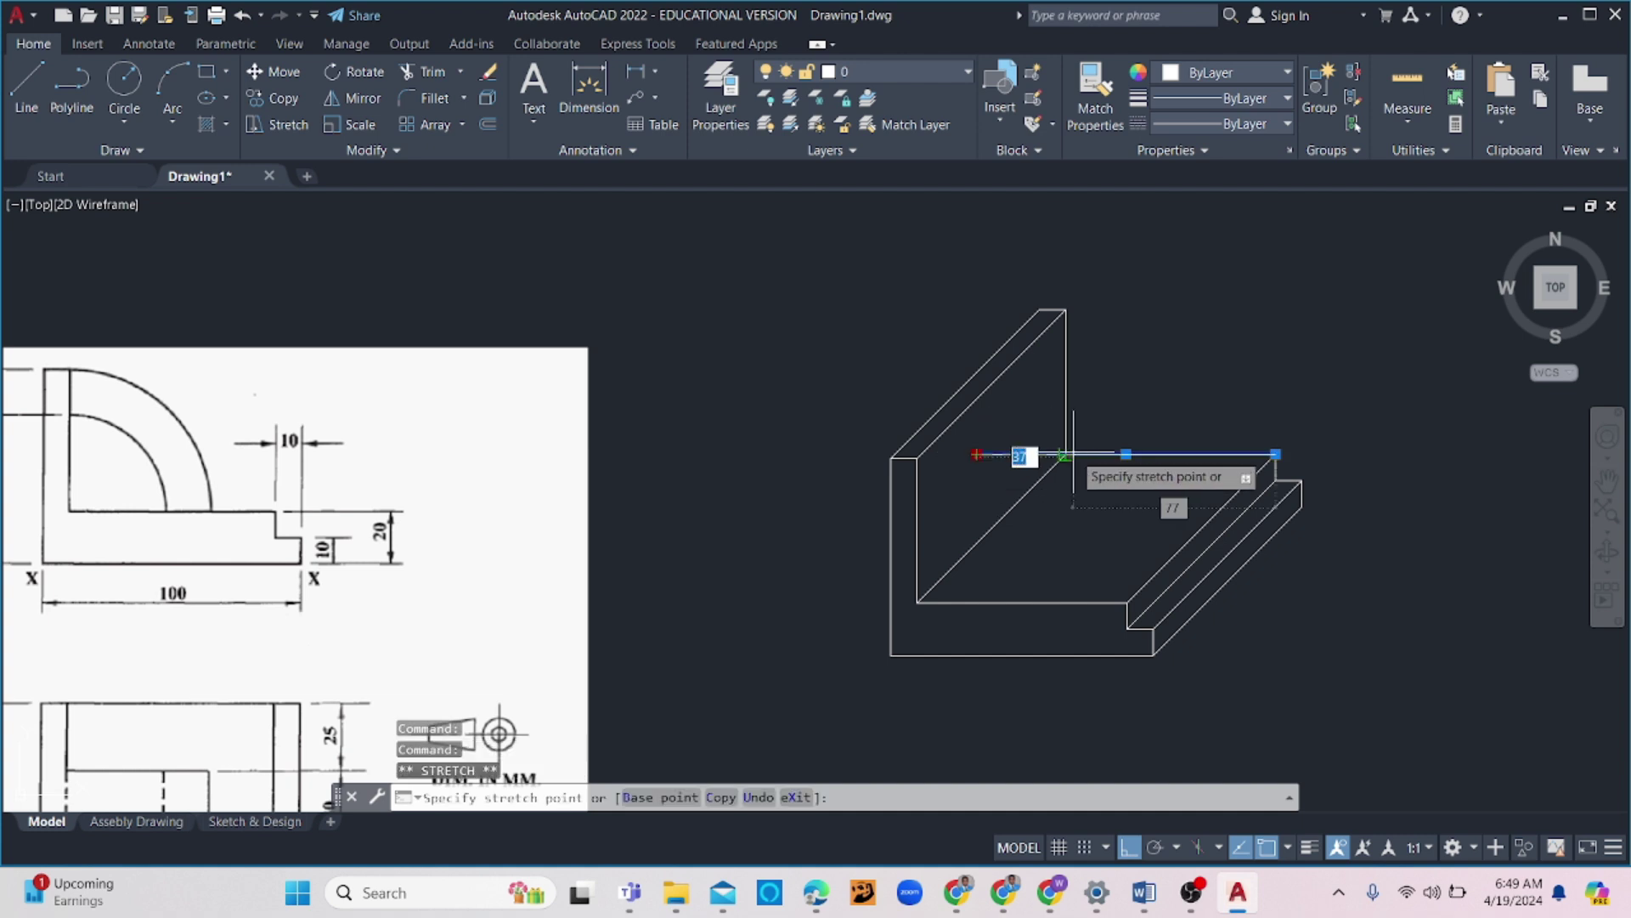
pyautogui.click(1066, 454)
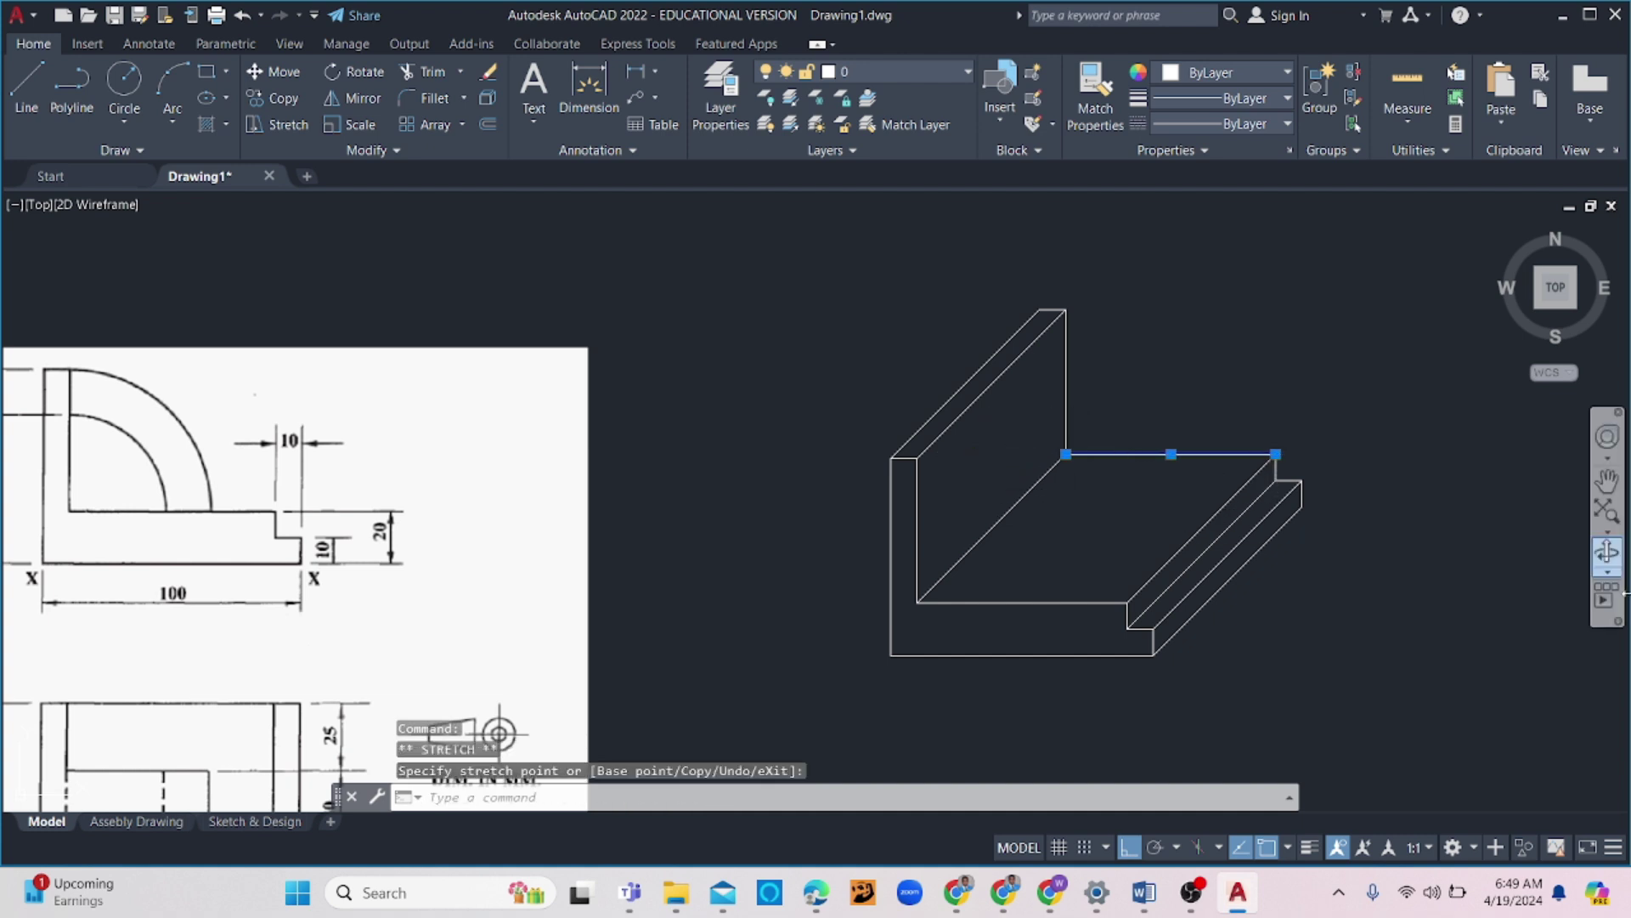
pyautogui.press('Escape')
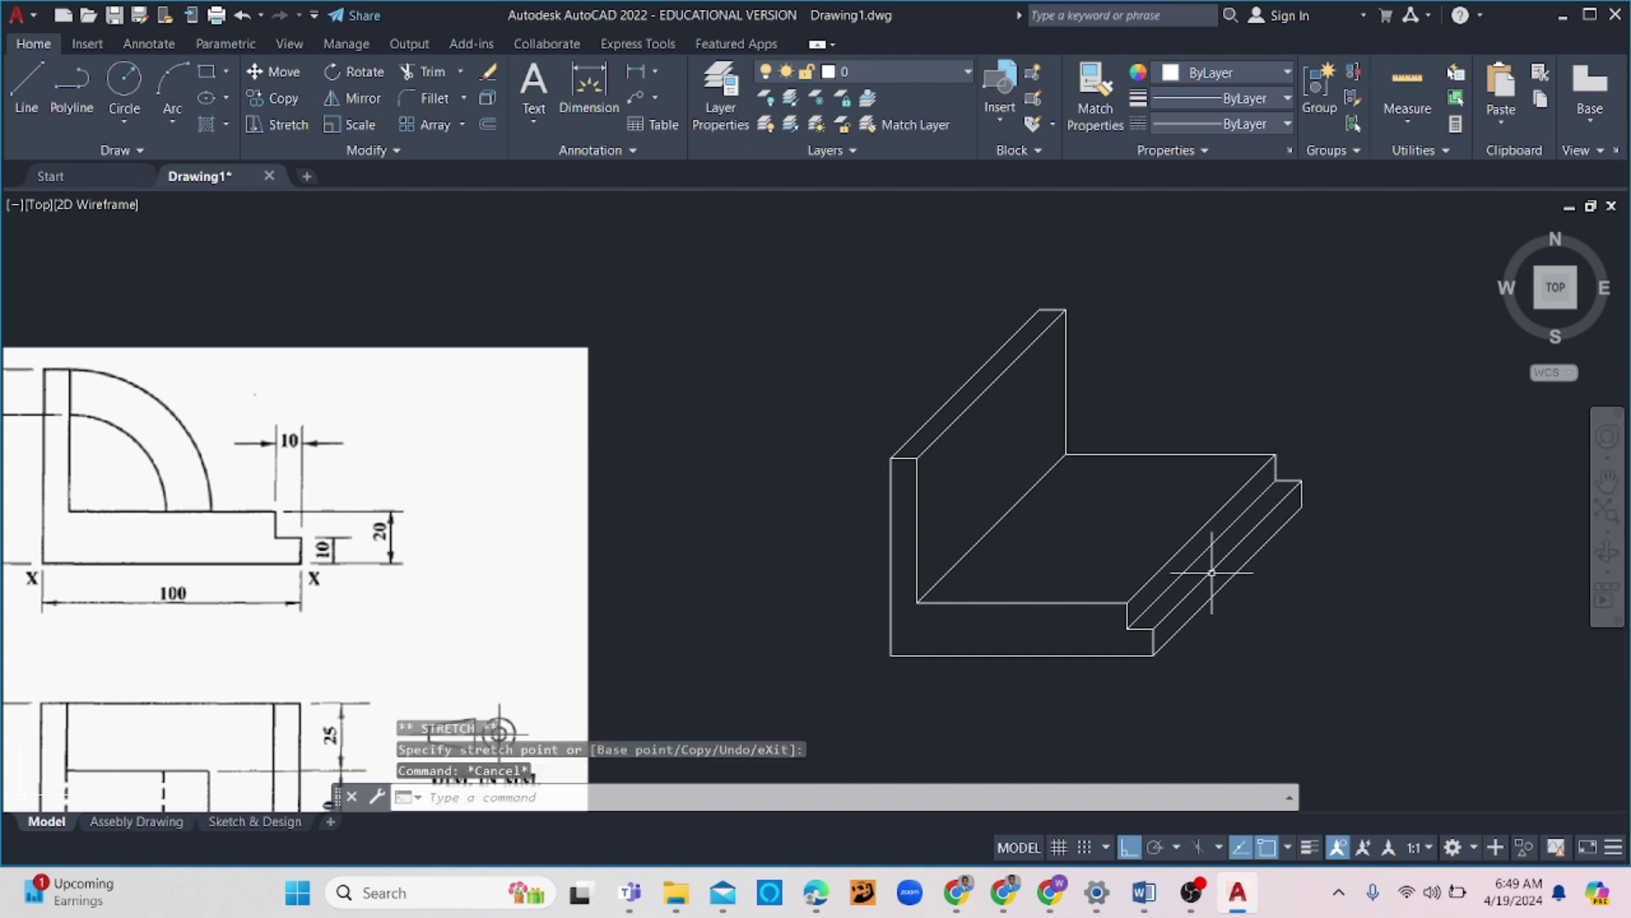
# Match the properties of the upright's inner top receding edge onto the upright's remaining top edges
pyautogui.scroll(-2, 1215, 487)
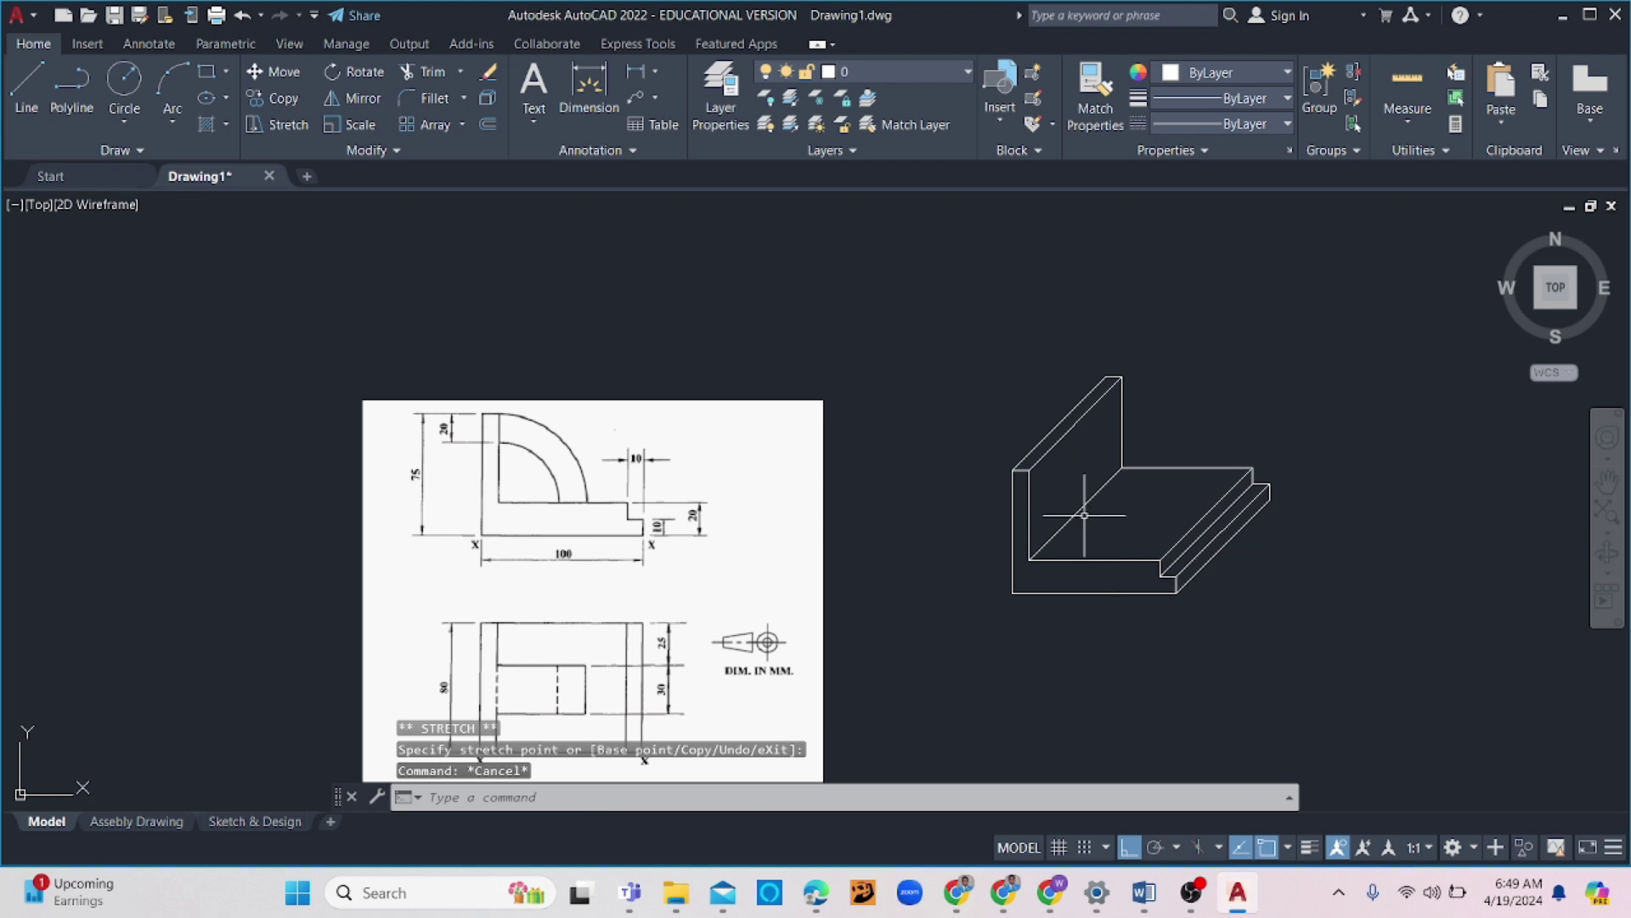
pyautogui.moveTo(1215, 488); pyautogui.dragTo(1250, 477, button='middle')
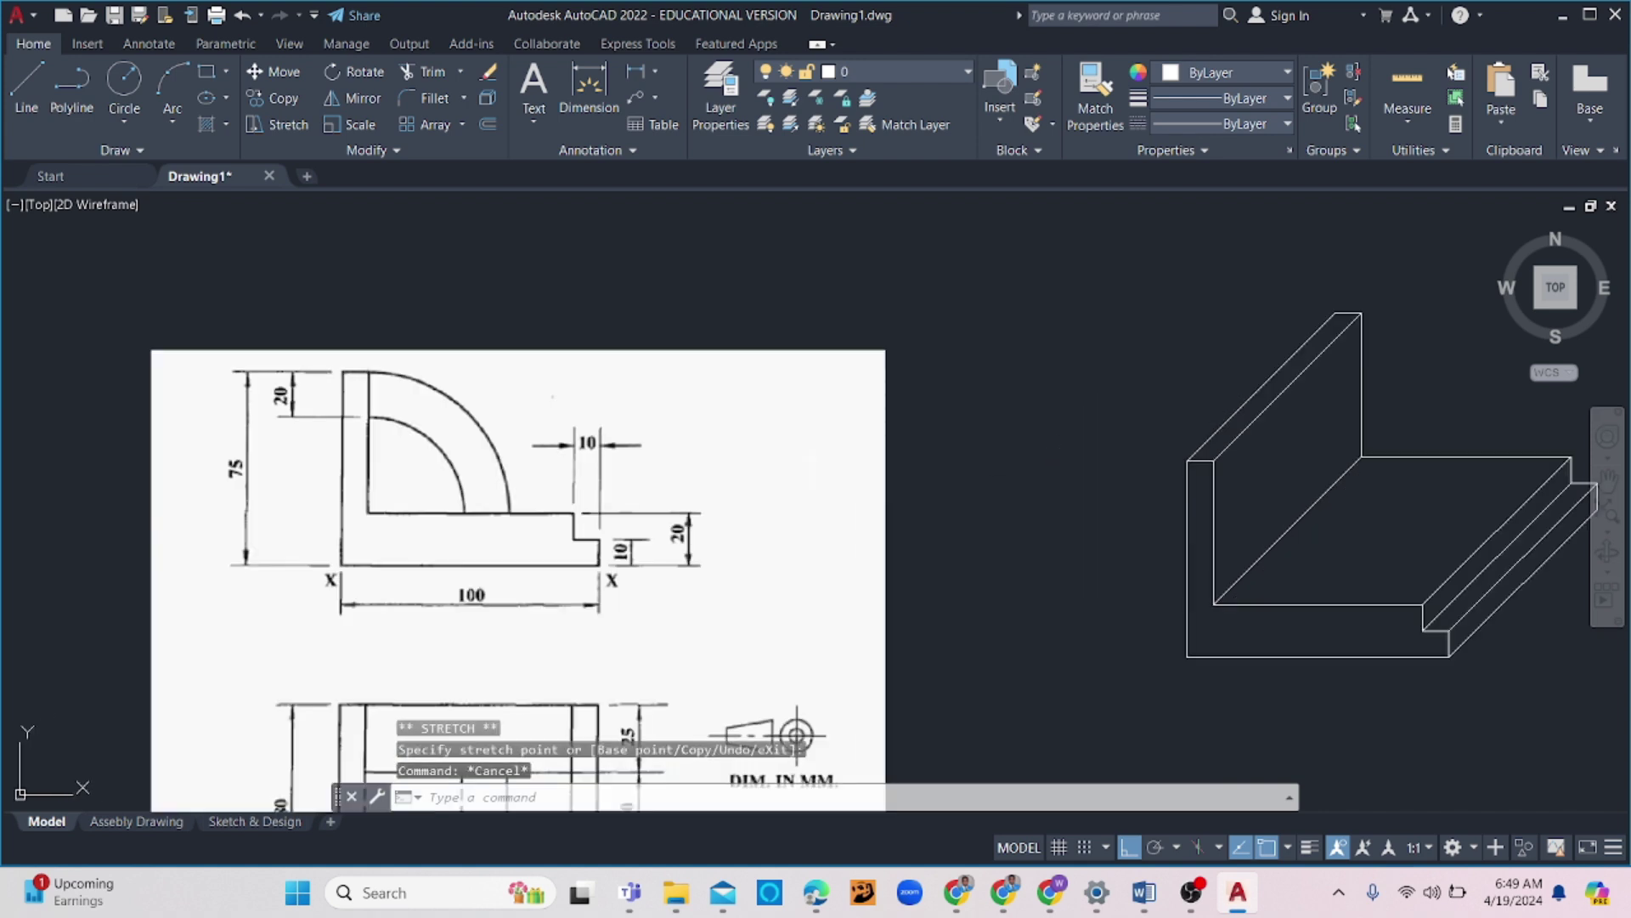
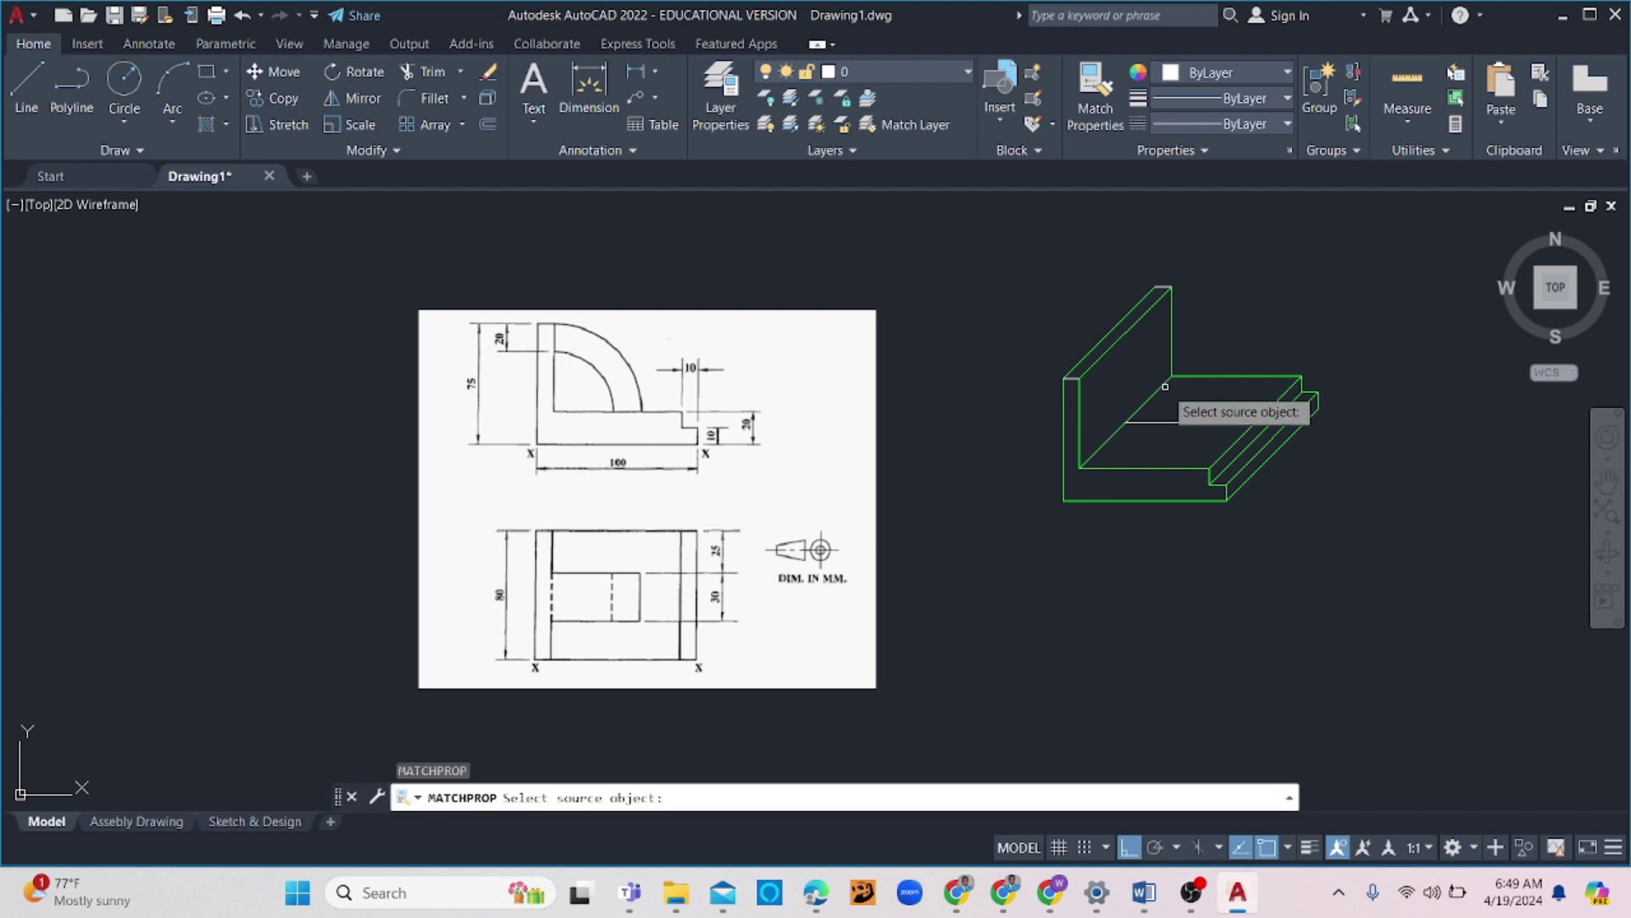
pyautogui.click(1158, 315)
pyautogui.moveTo(1232, 220); pyautogui.dragTo(1079, 363)
pyautogui.click(1079, 362)
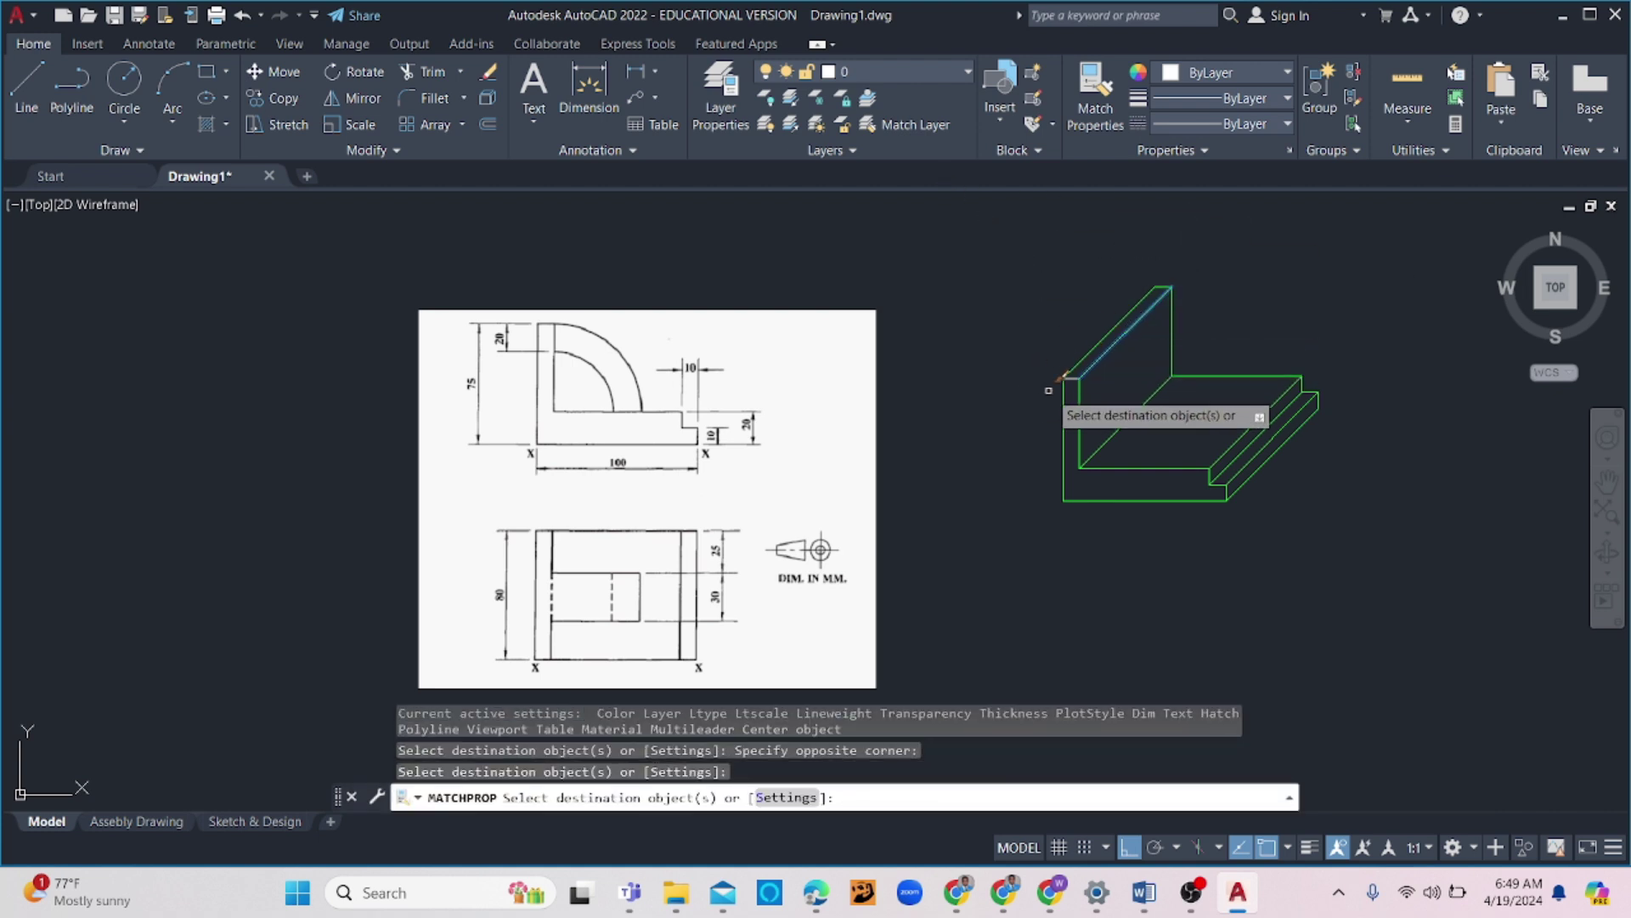
pyautogui.click(1054, 336)
pyautogui.click(1040, 393)
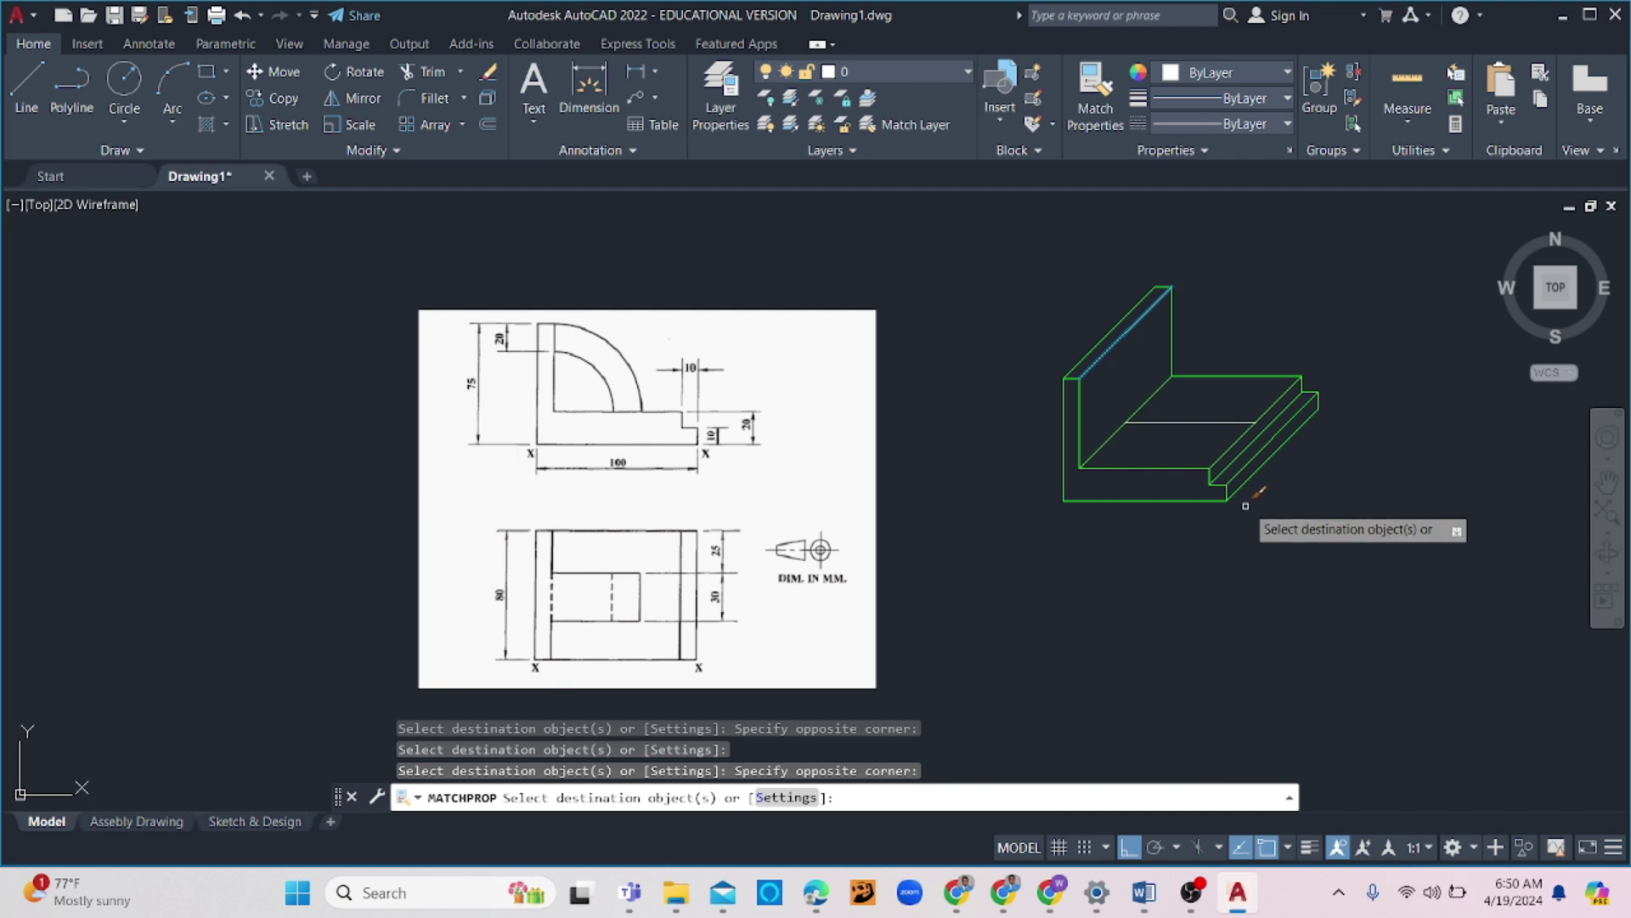
pyautogui.press('Escape')
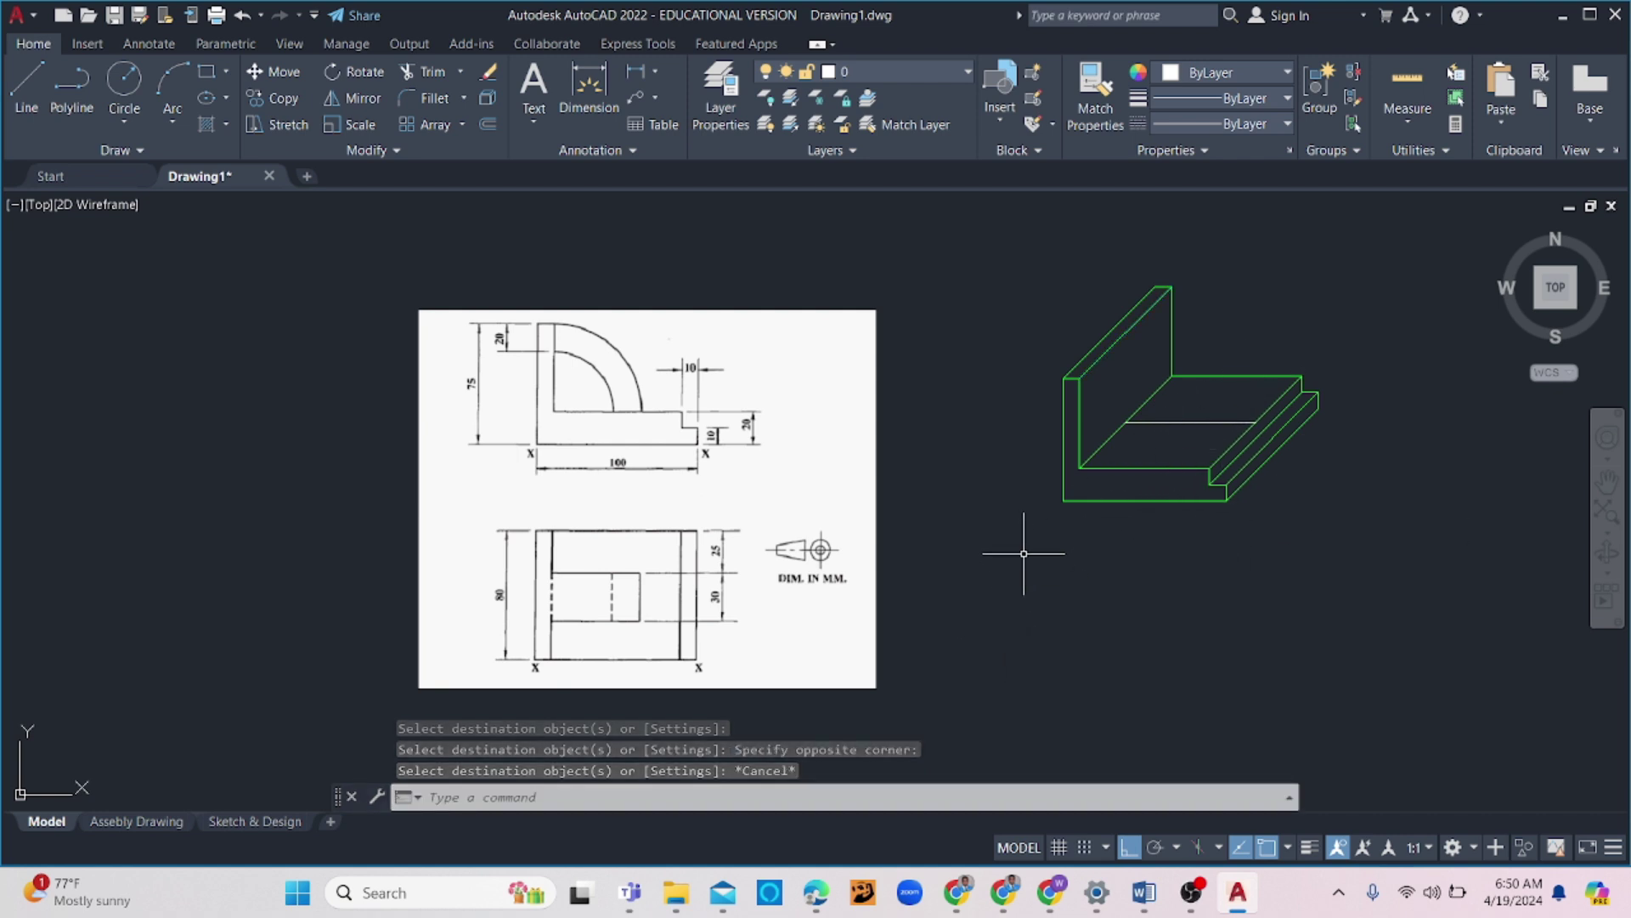
pyautogui.moveTo(1154, 492)
pyautogui.mouseDown(button='middle')
pyautogui.moveTo(1163, 428)
pyautogui.moveTo(1132, 440)
pyautogui.moveTo(1144, 408)
pyautogui.moveTo(1143, 426)
pyautogui.mouseUp(button='middle')
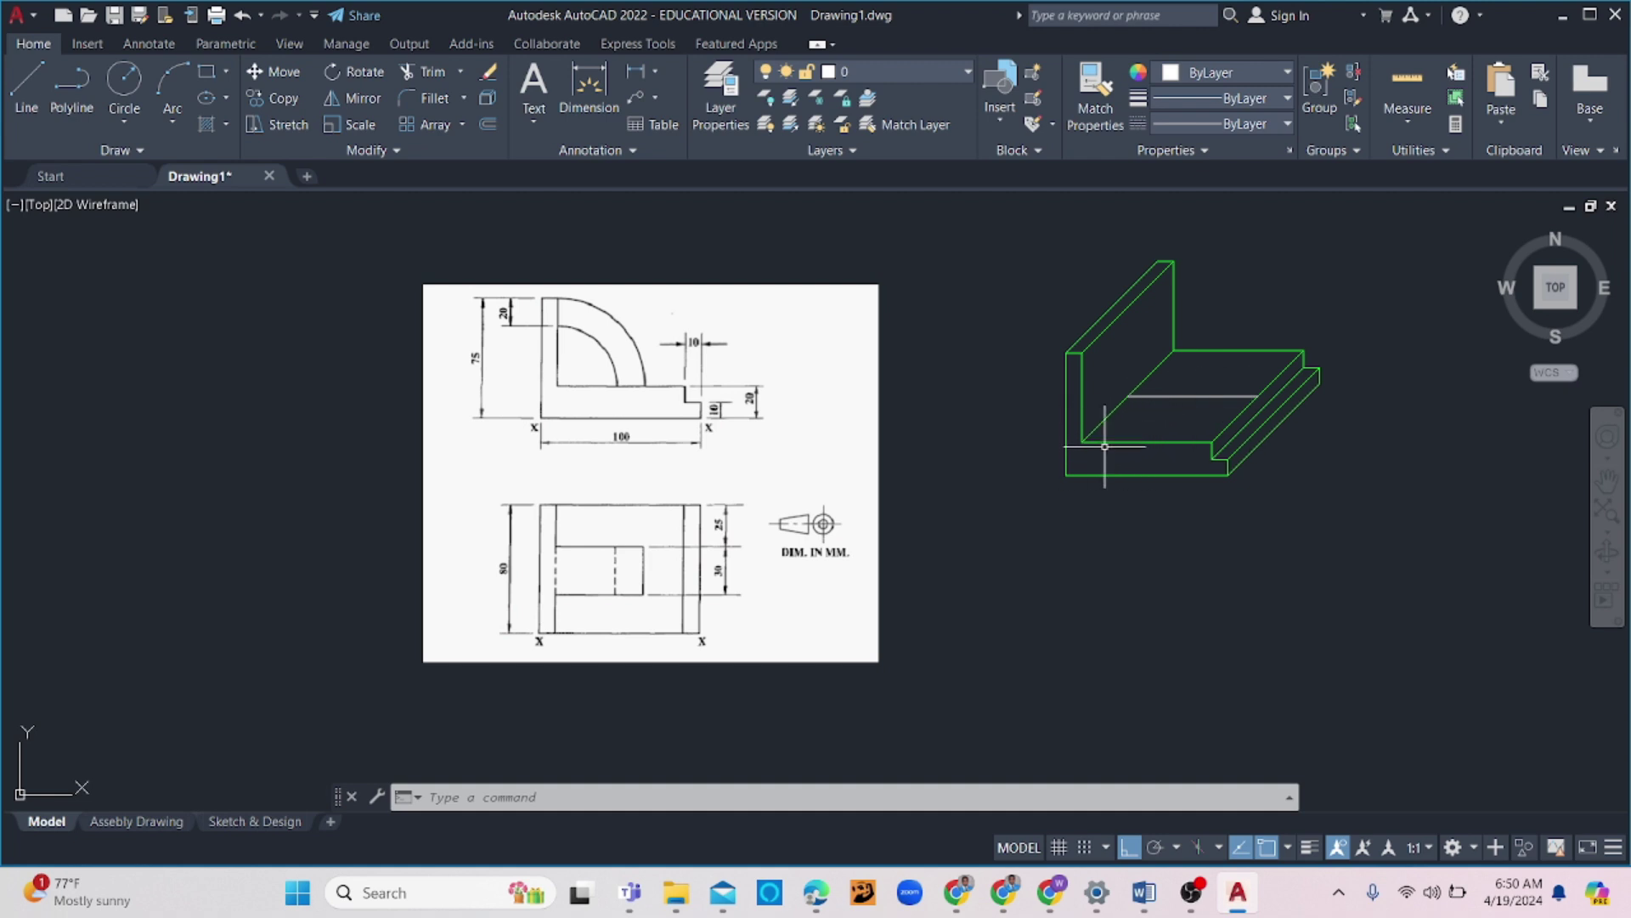
pyautogui.moveTo(1136, 418); pyautogui.dragTo(1177, 401, button='middle')
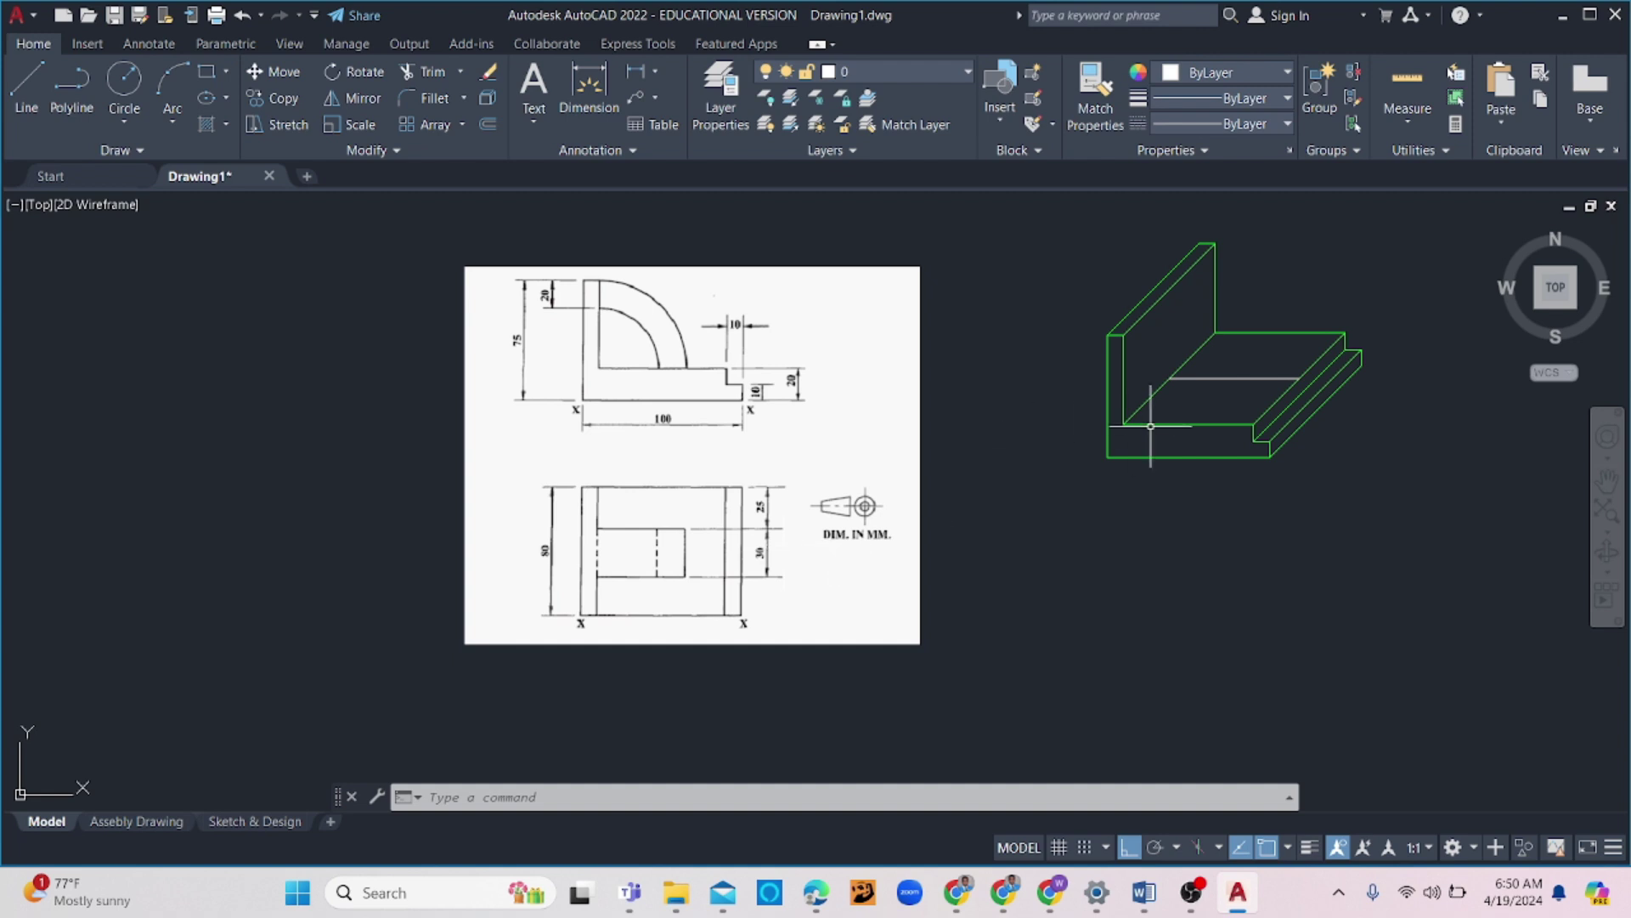
pyautogui.click(1307, 327)
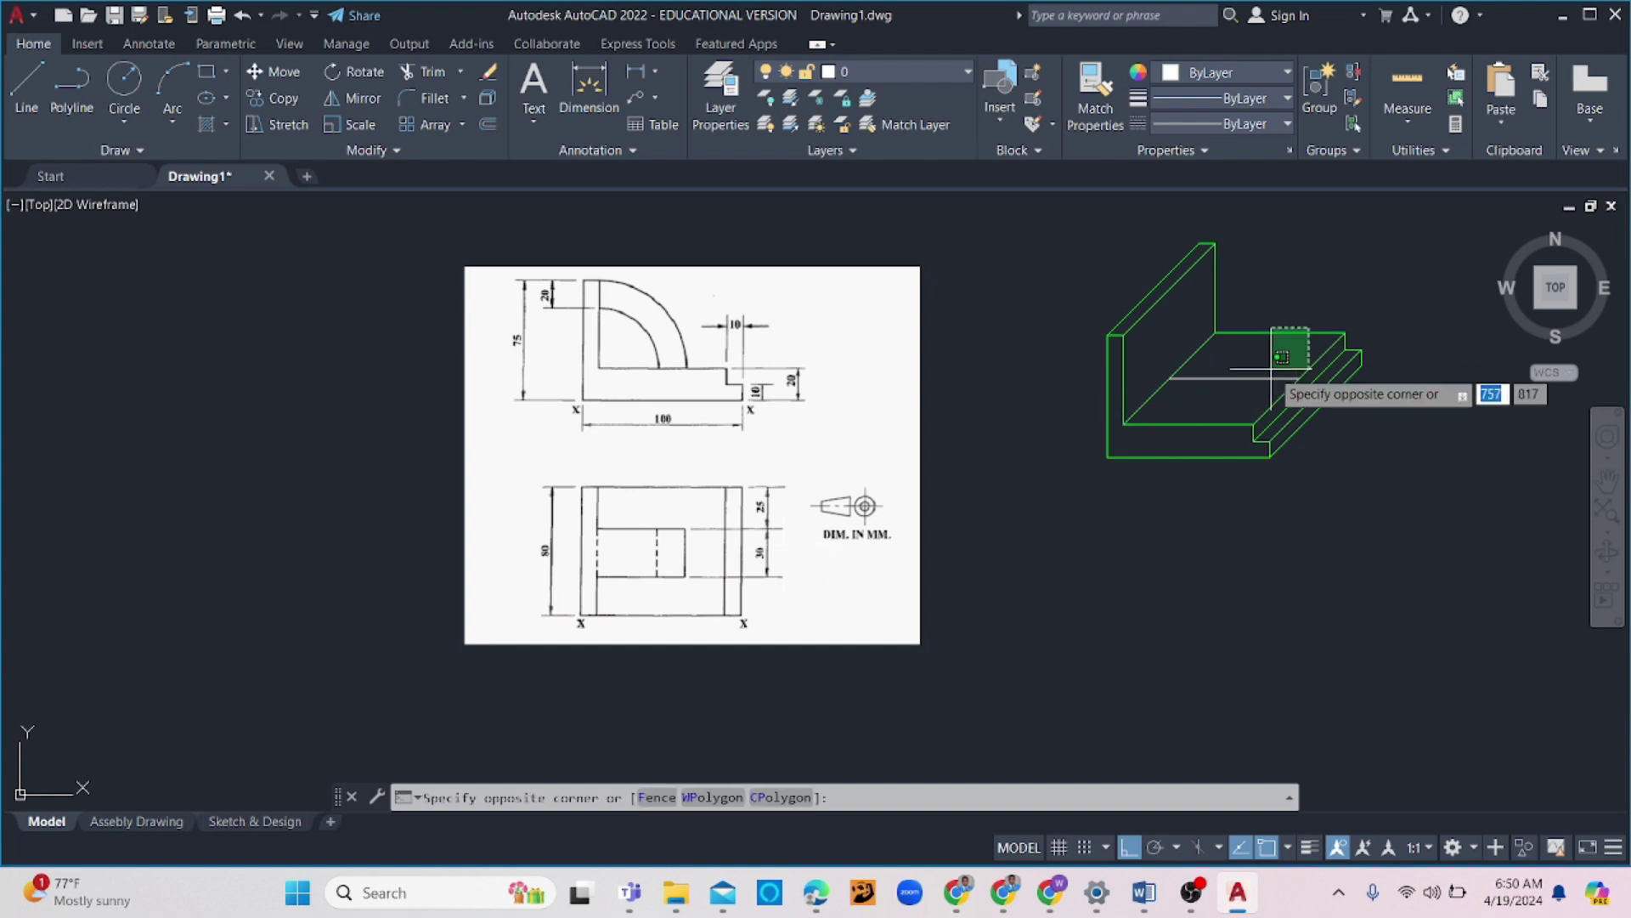
pyautogui.click(1262, 369)
pyautogui.press('Escape')
pyautogui.press('Escape')
pyautogui.press('Escape')
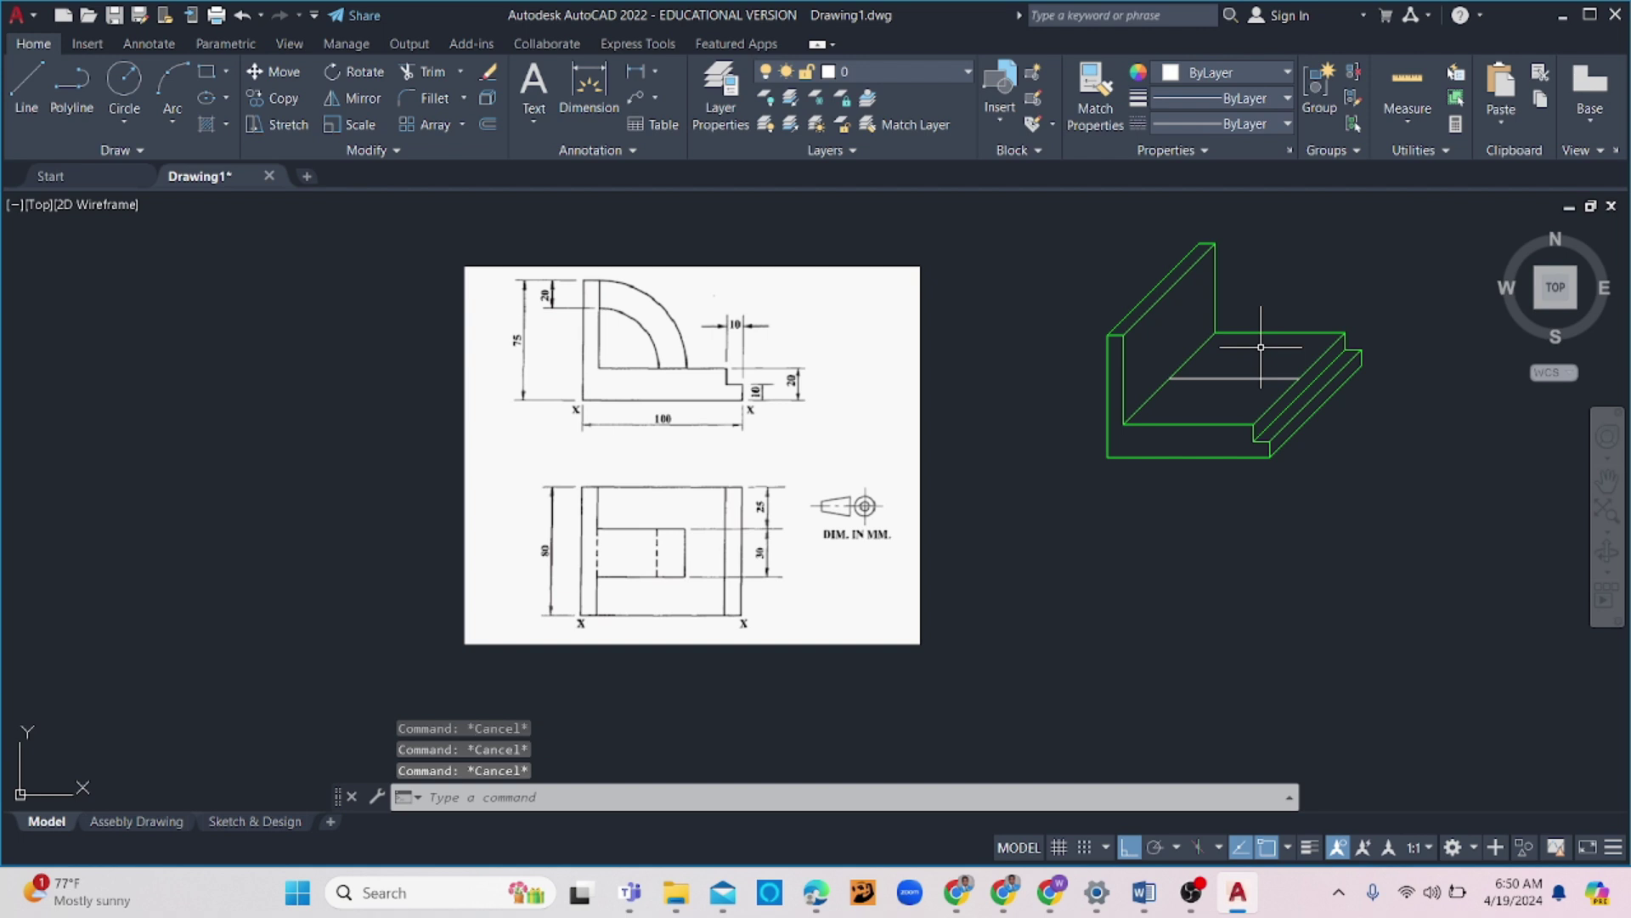
# Turn ortho off and copy the base's rear top edge 25 mm forward along the receding edge
pyautogui.click(1277, 323)
pyautogui.click(1233, 358)
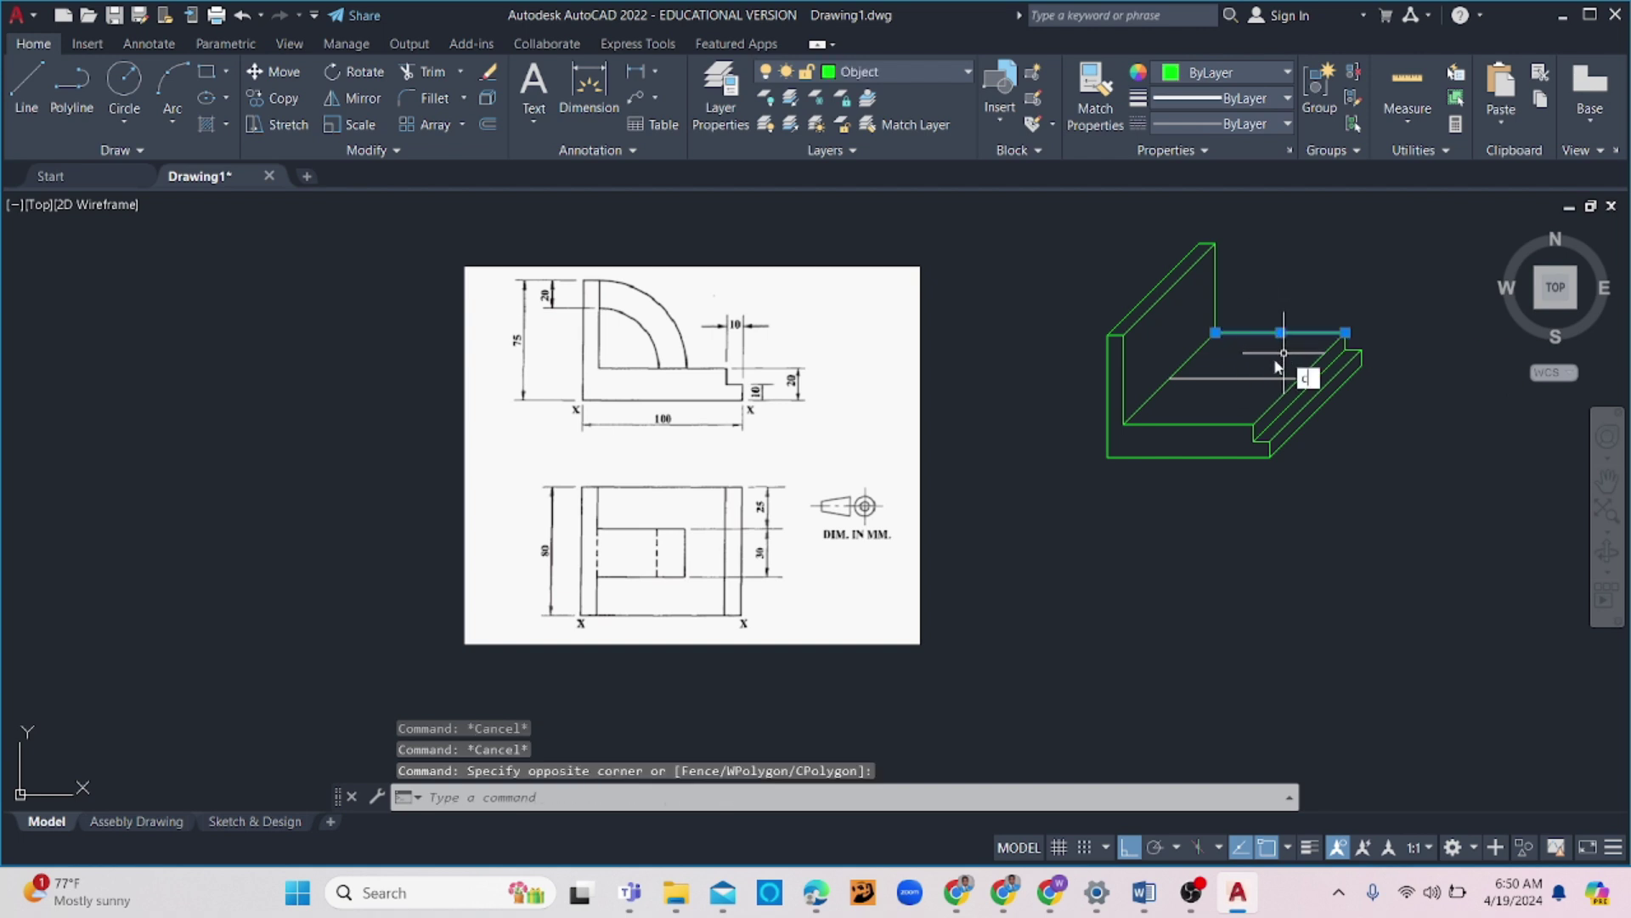
pyautogui.write('co')
pyautogui.press('Return')
pyautogui.click(1345, 332)
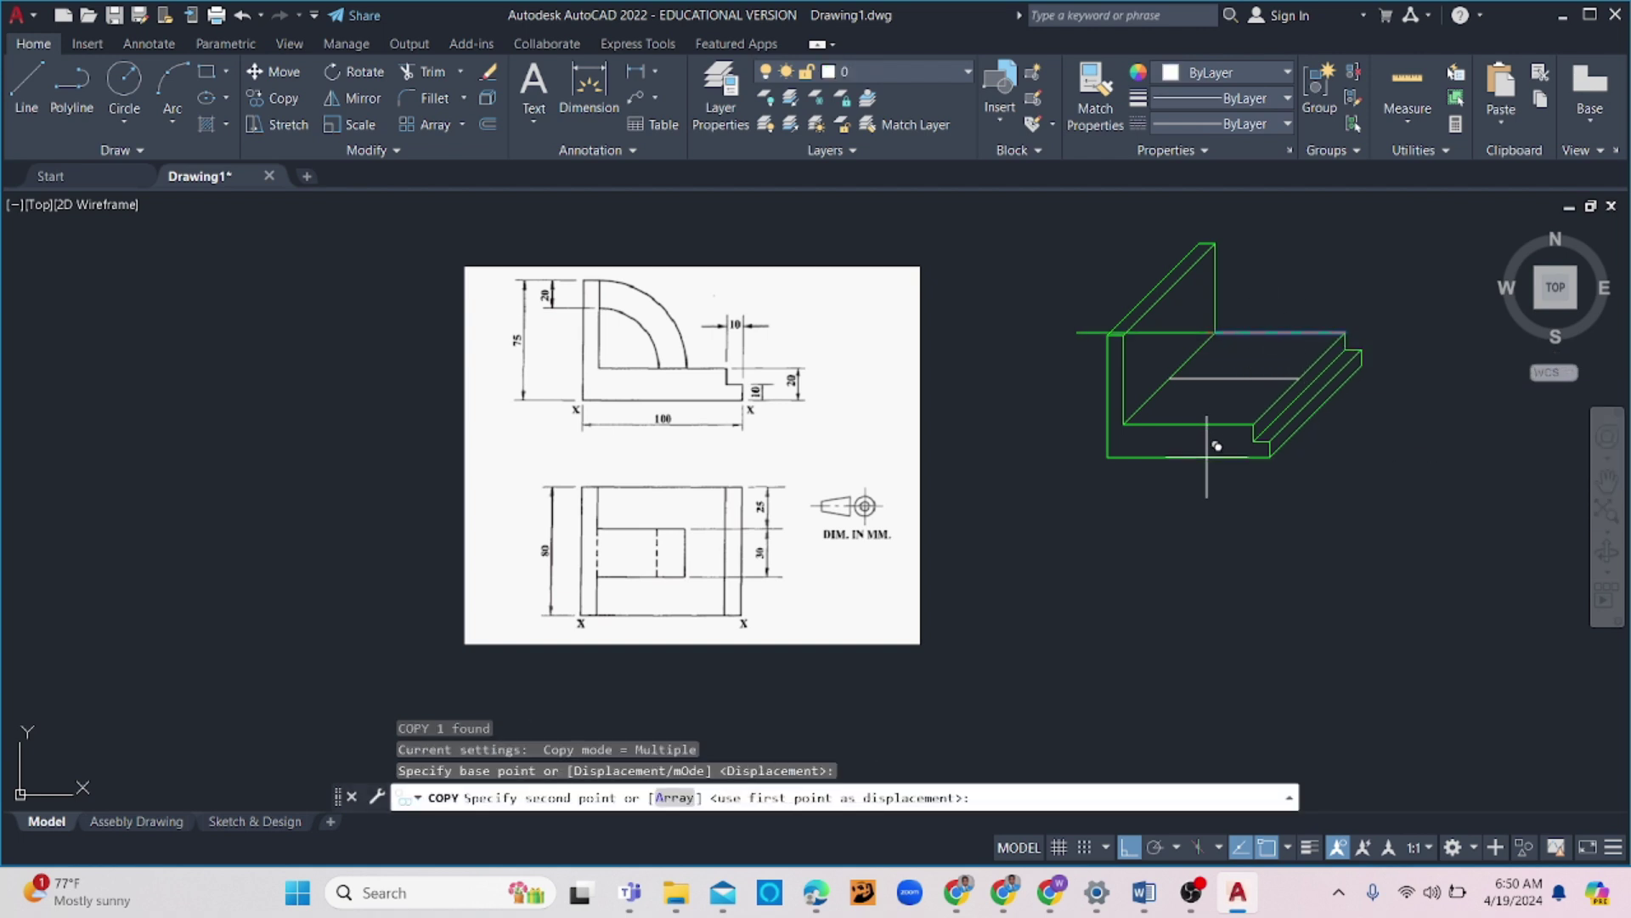
pyautogui.press('F8')
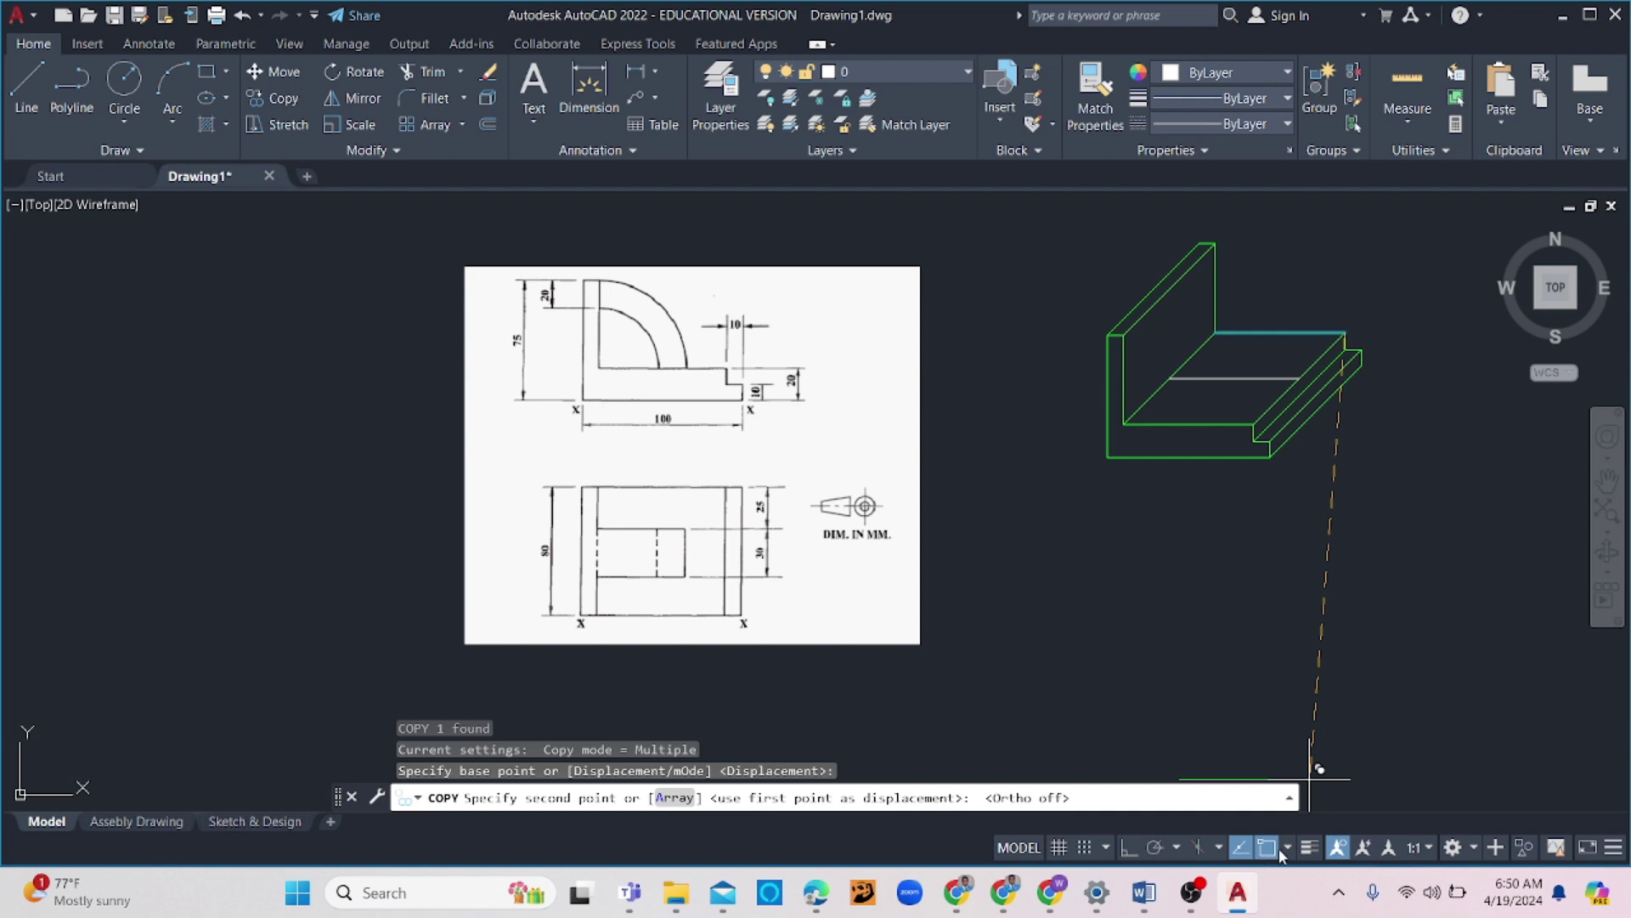
pyautogui.click(1177, 848)
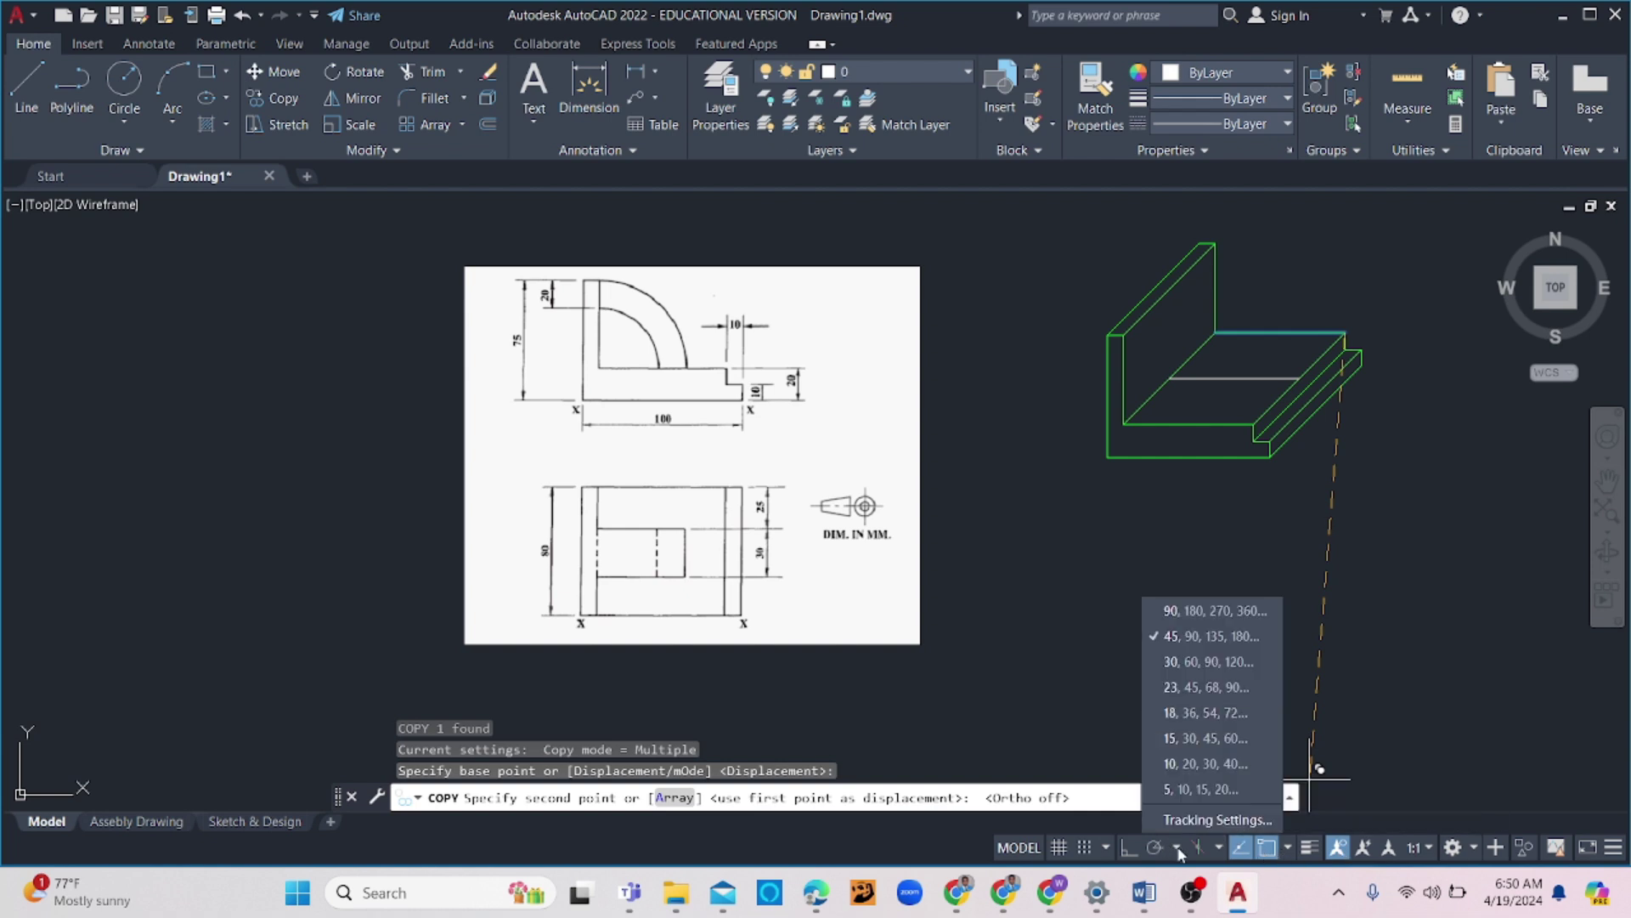
pyautogui.click(1203, 686)
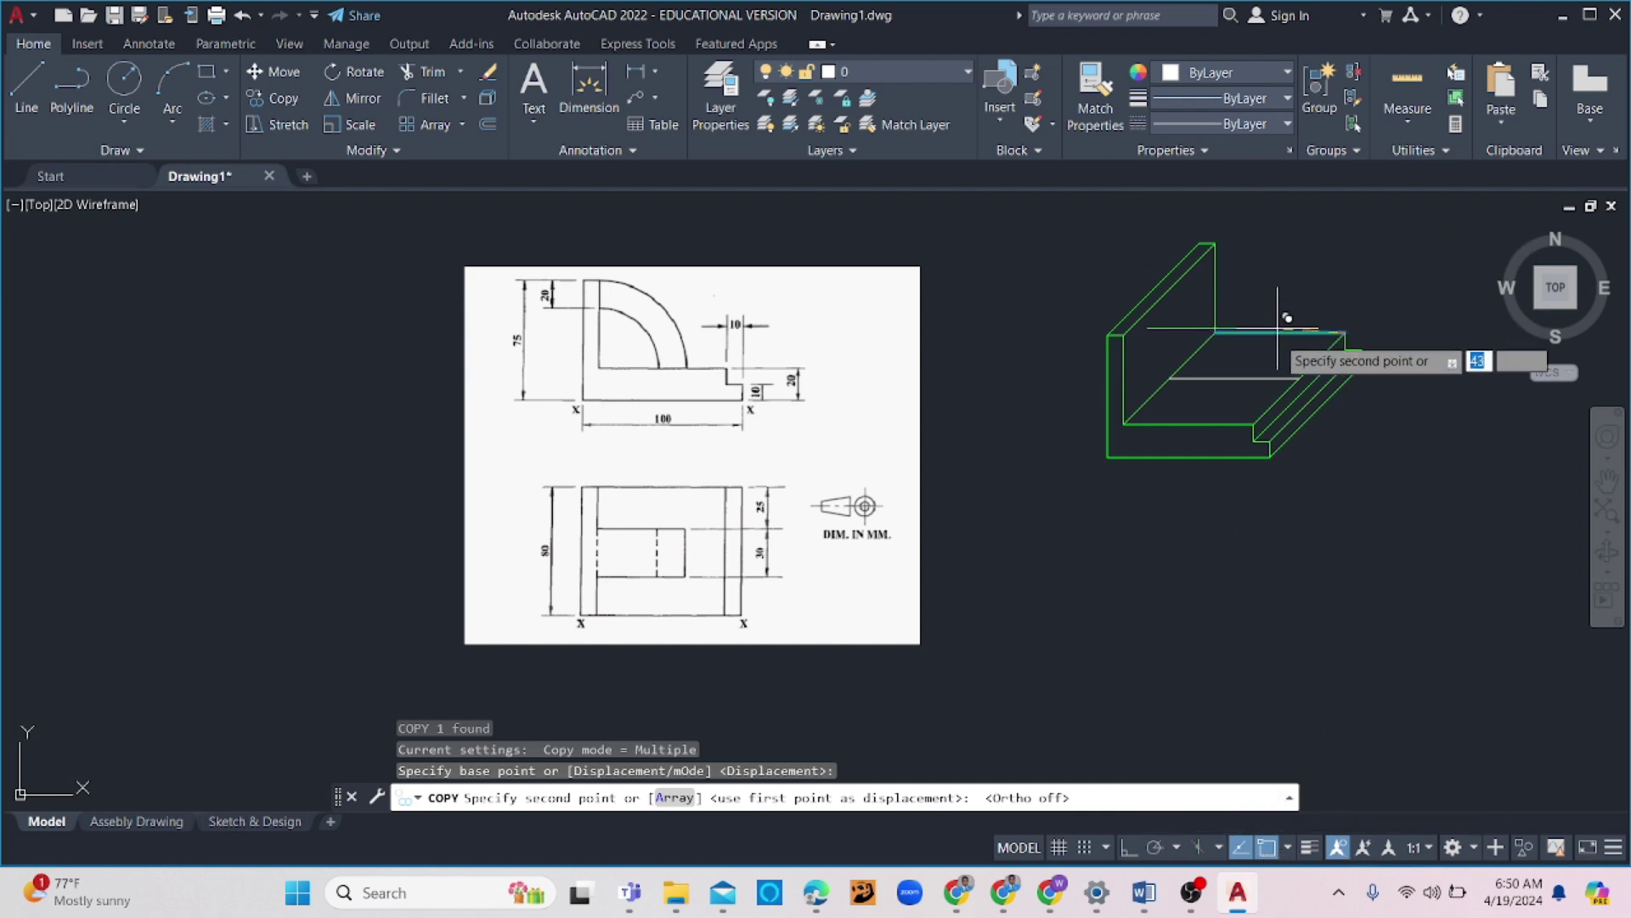
pyautogui.click(1130, 847)
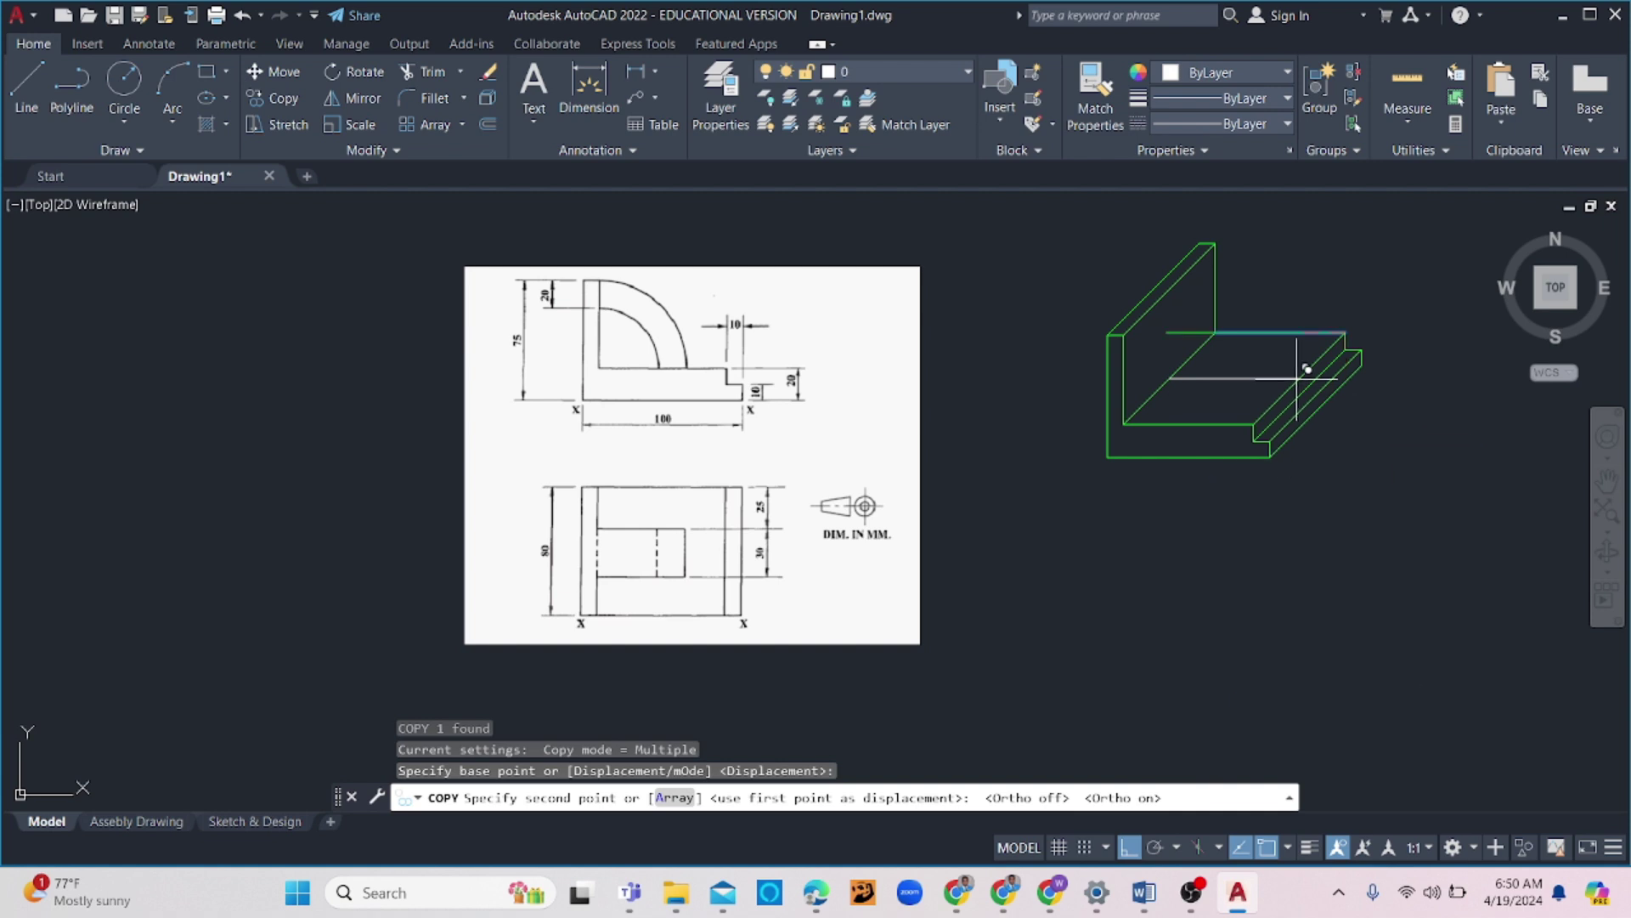
pyautogui.click(1129, 848)
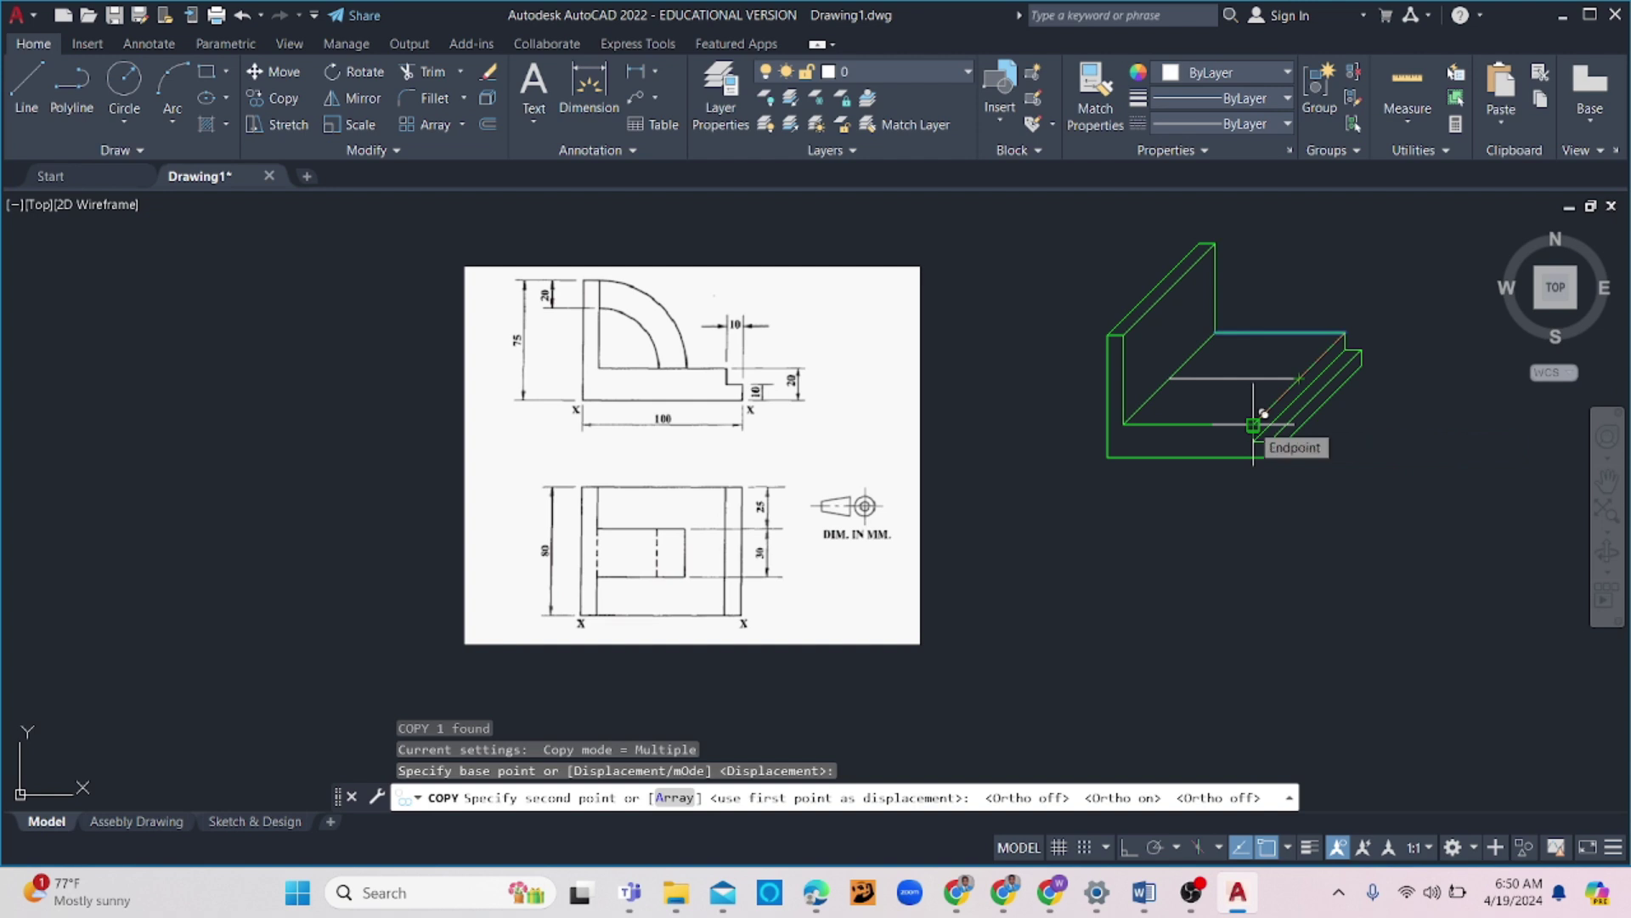
pyautogui.write('25')
pyautogui.press('Return')
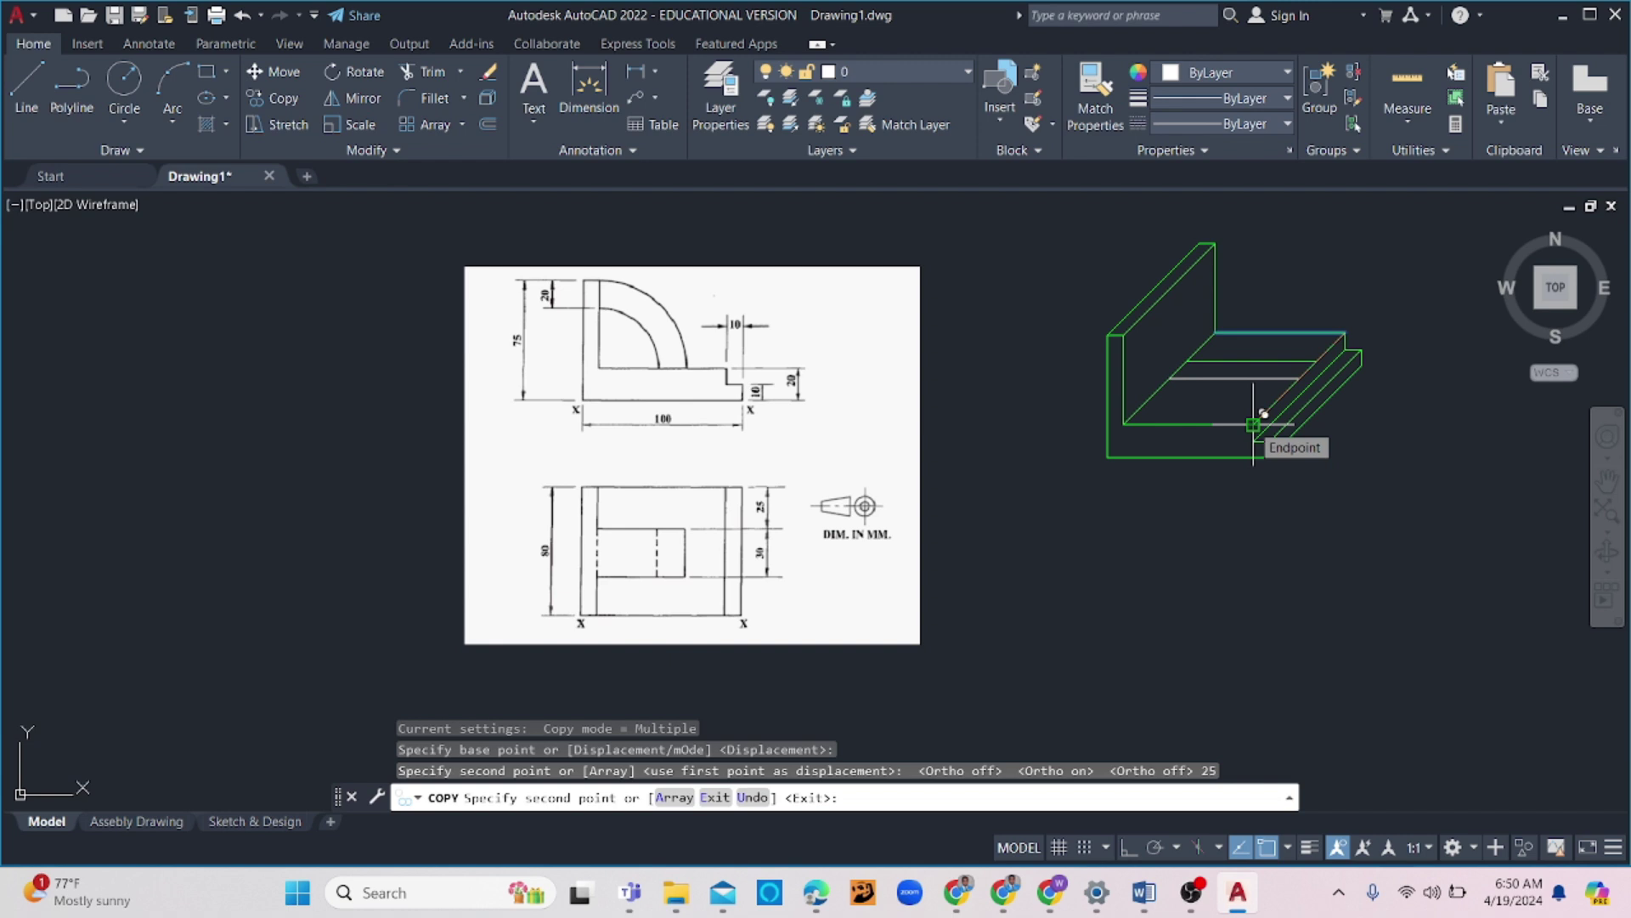
pyautogui.press('Escape')
# Erase the white guide line running across the base's top face
pyautogui.click(1256, 382)
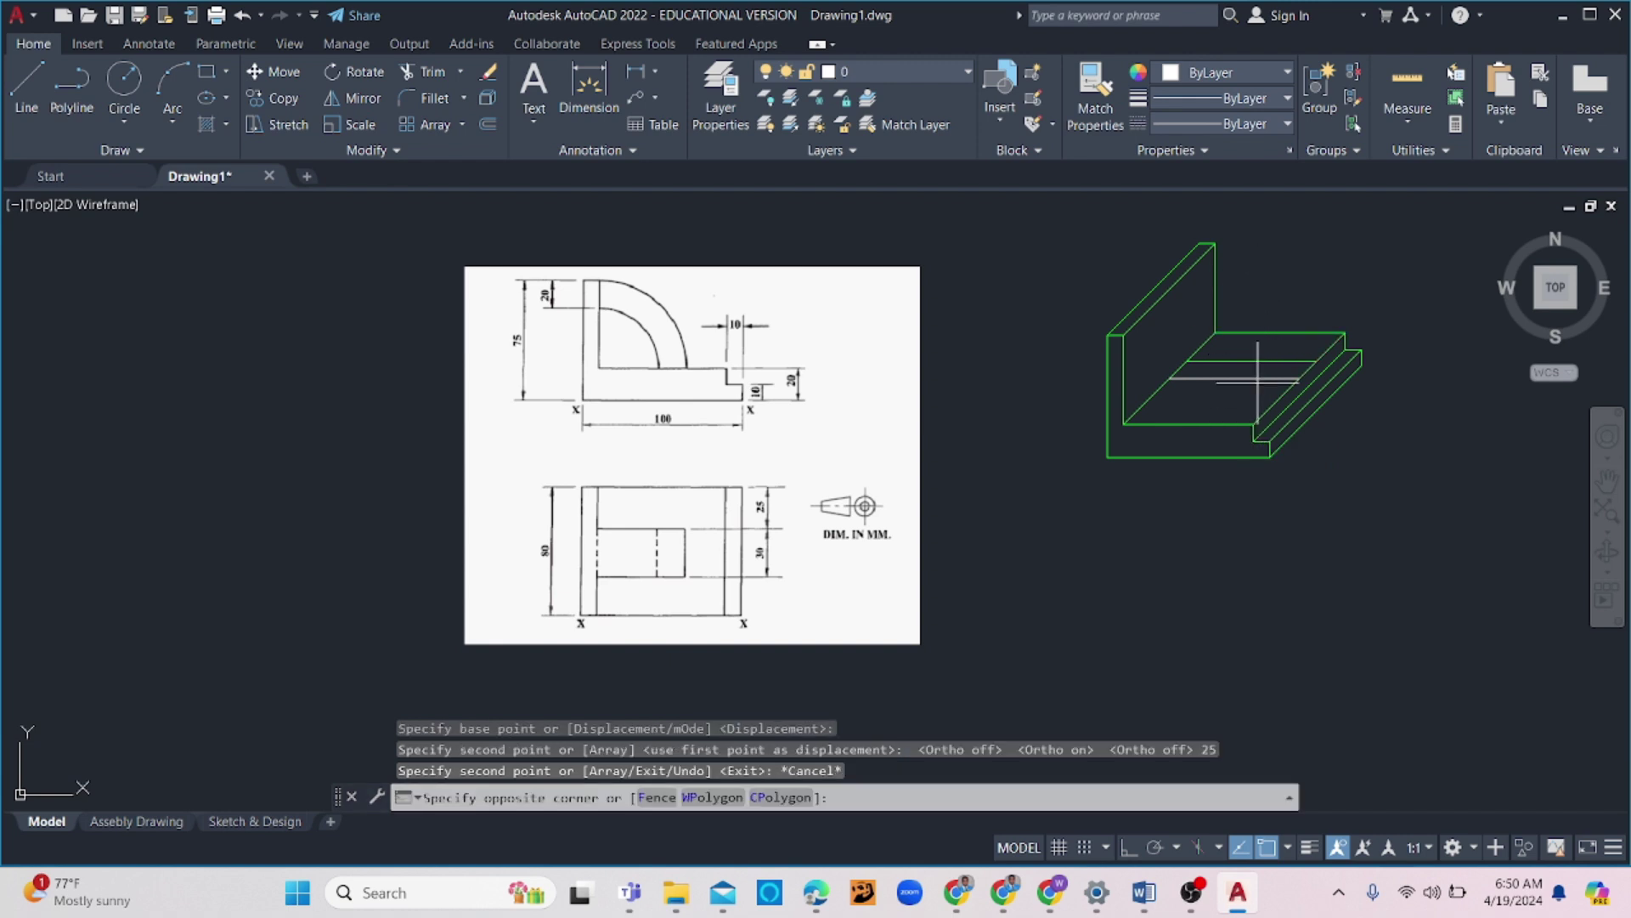
pyautogui.click(1235, 378)
pyautogui.press('Delete')
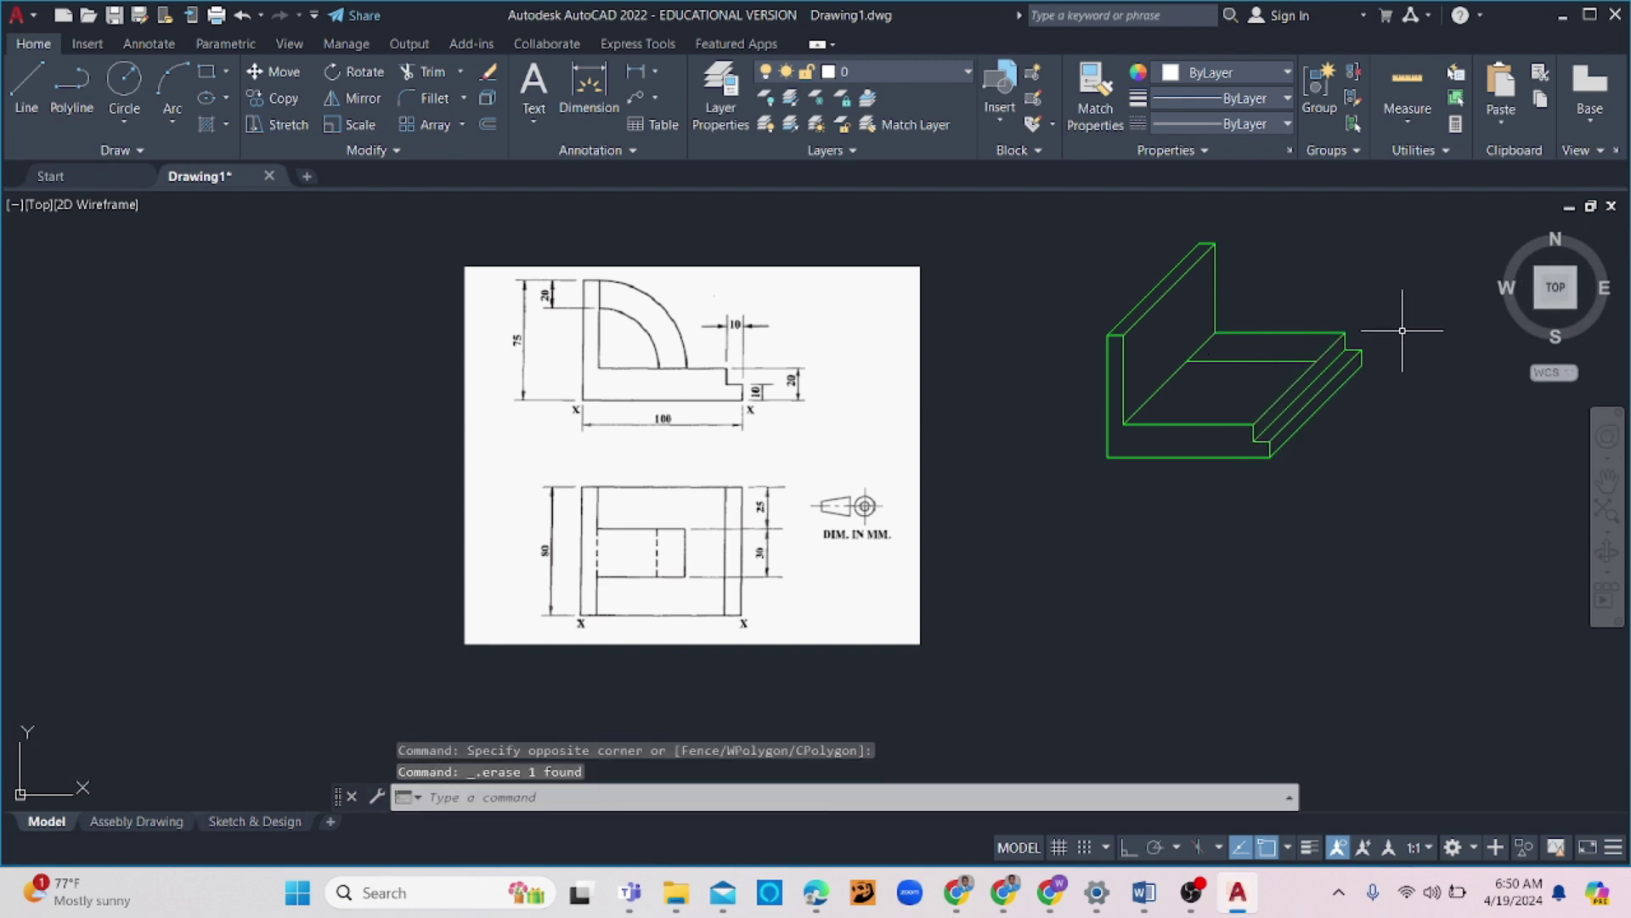
# Copy the horizontal line on the base's top face 30 mm further forward along the receding edge
pyautogui.click(1271, 362)
pyautogui.write('co')
pyautogui.press('Return')
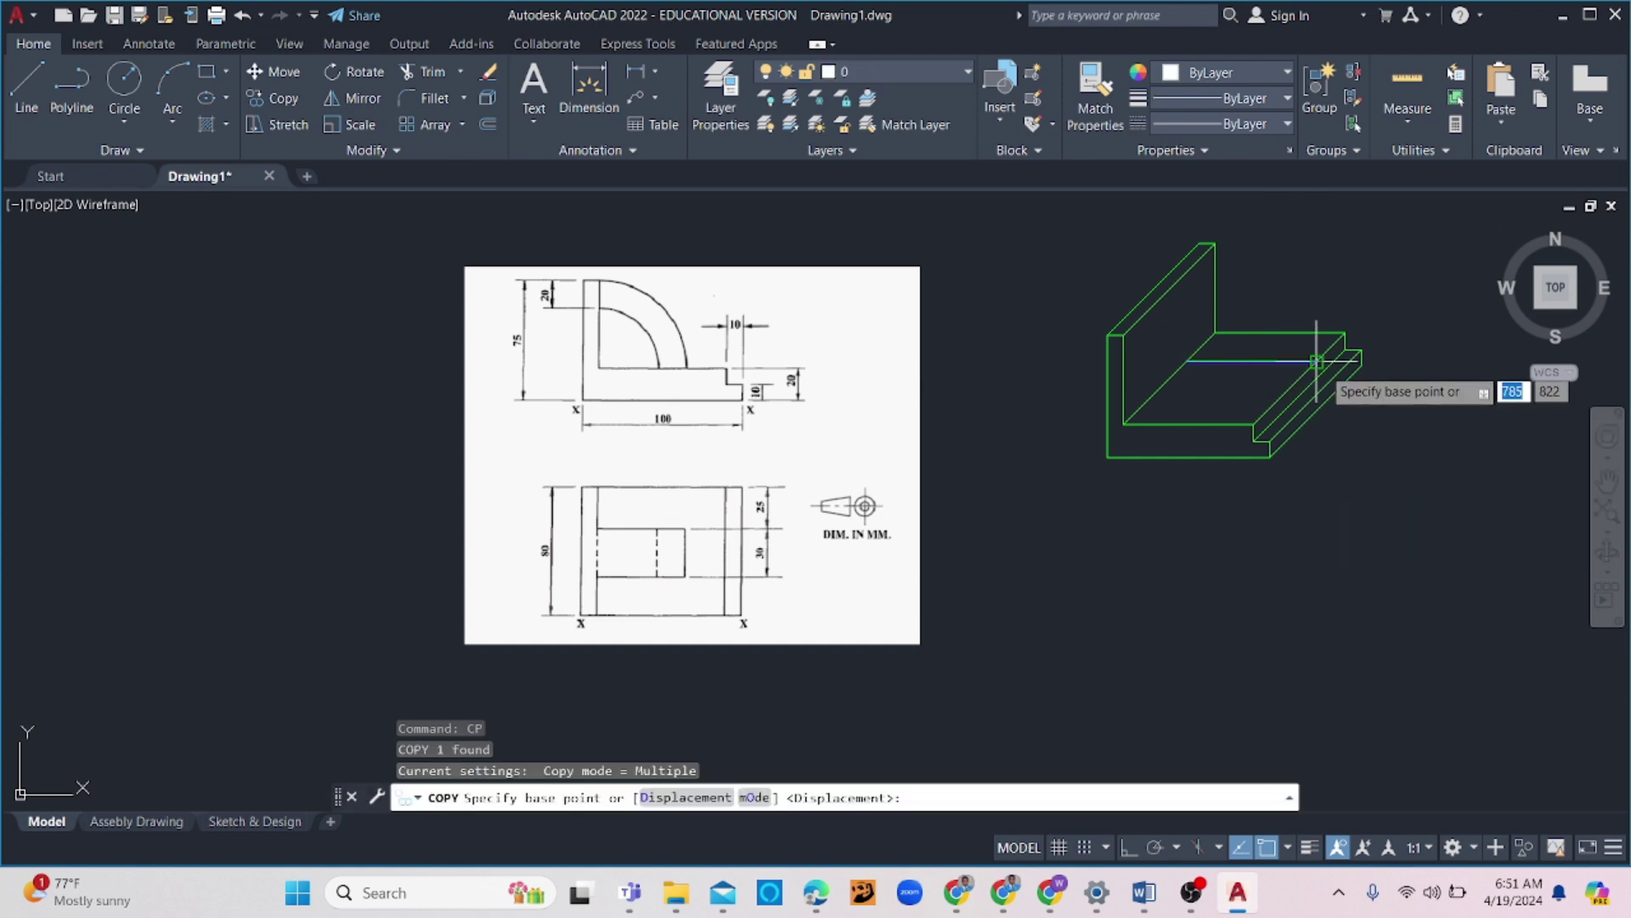
pyautogui.click(1327, 357)
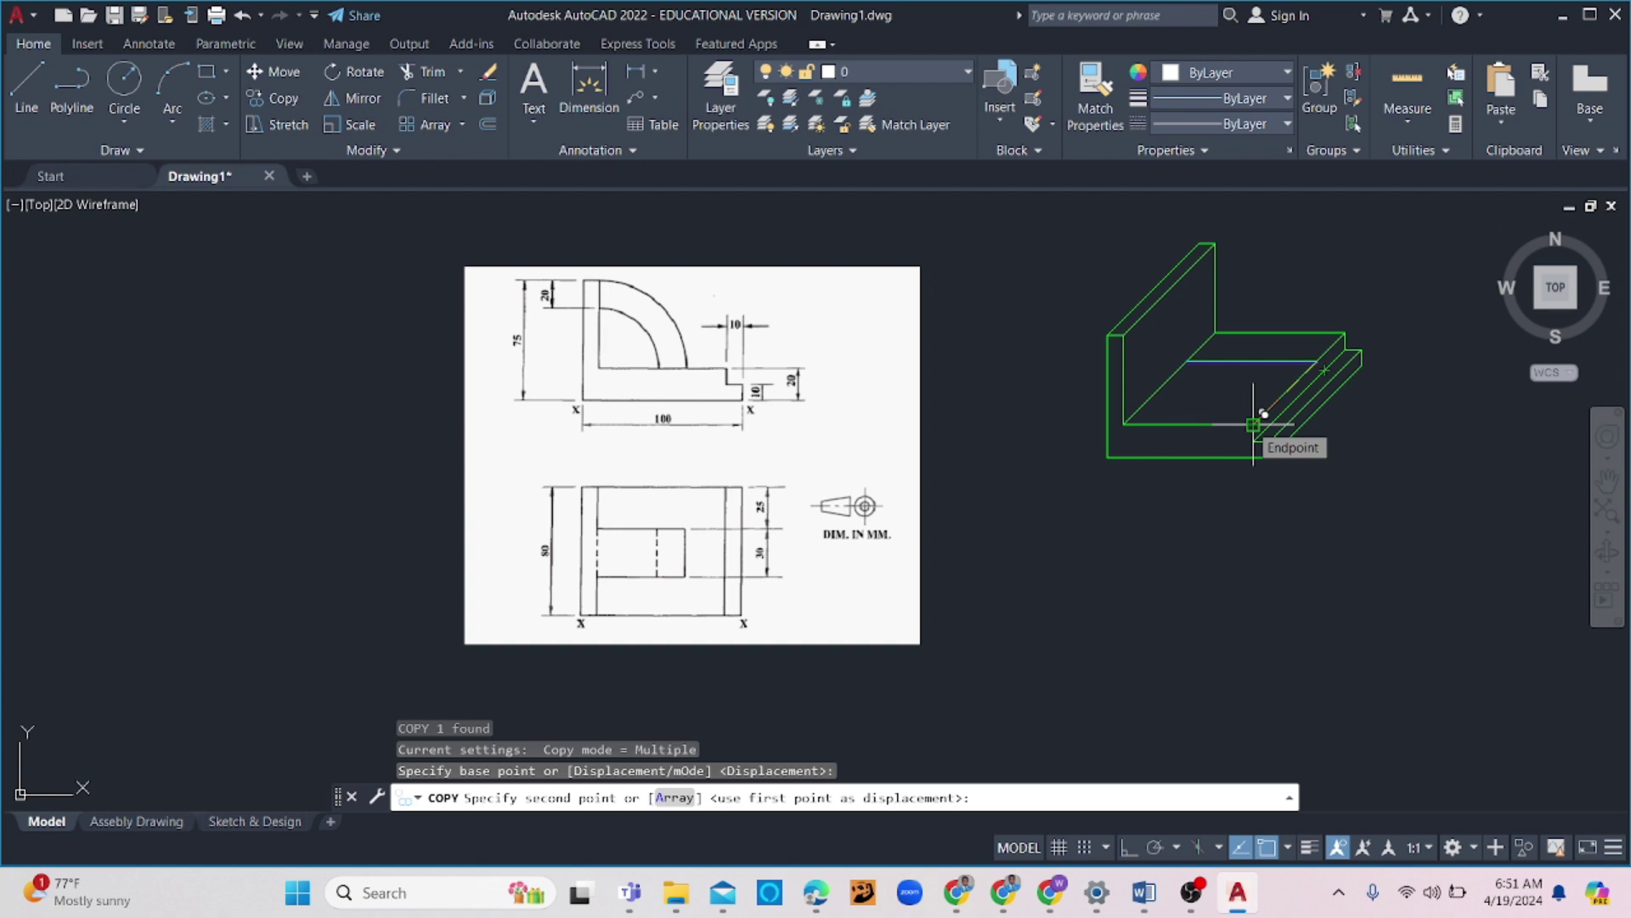
pyautogui.write('30')
pyautogui.press('Return')
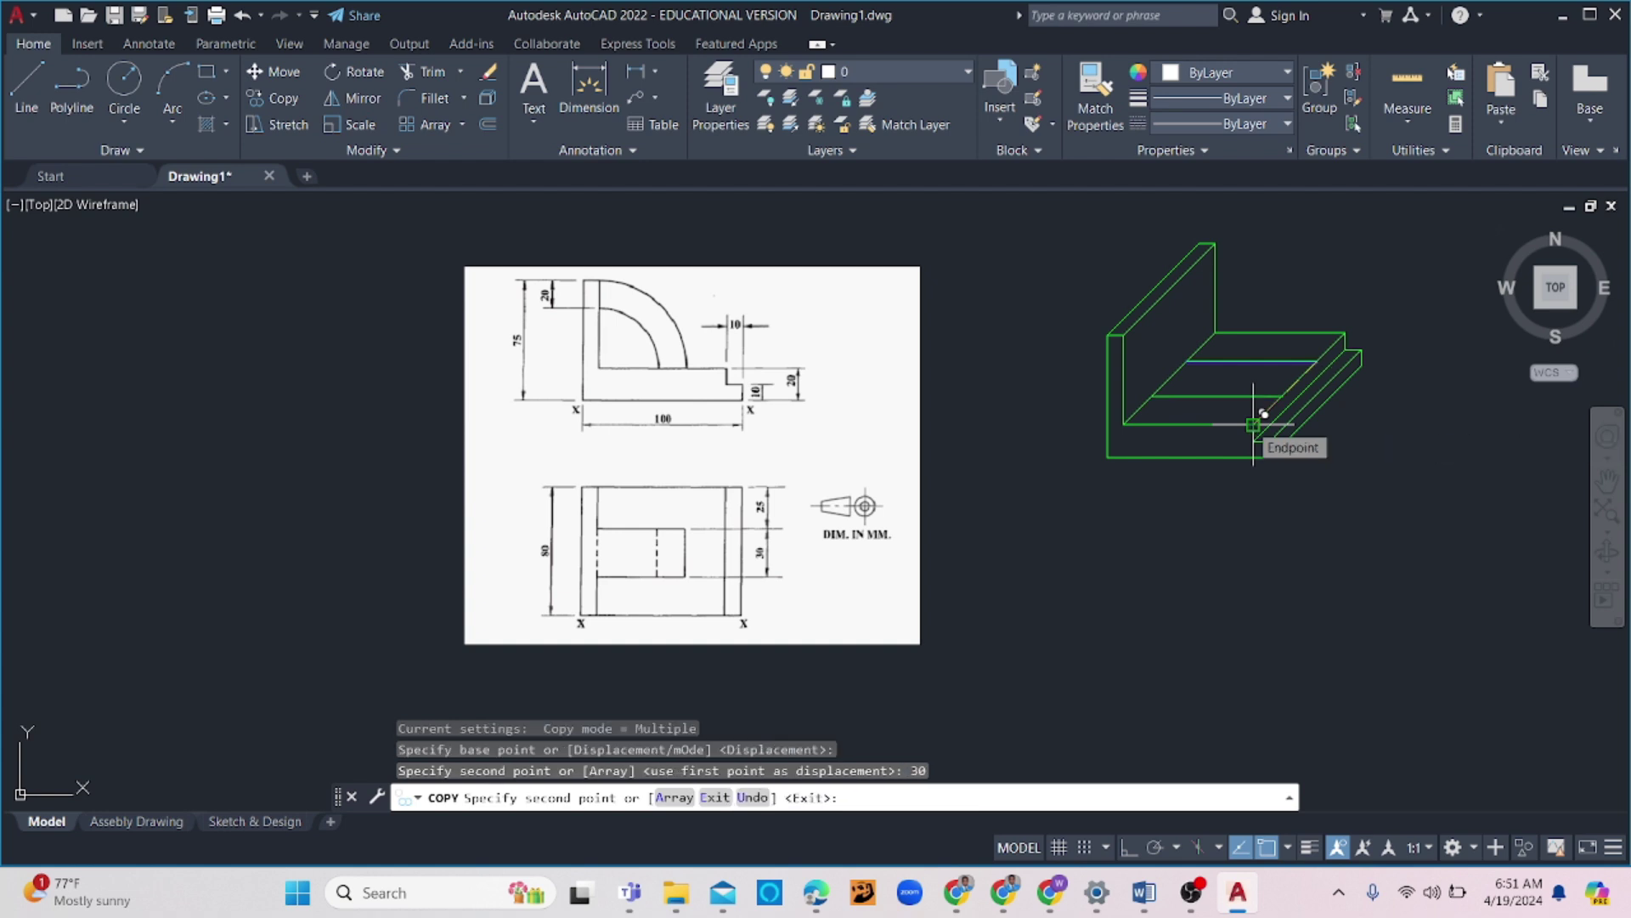
pyautogui.press('Escape')
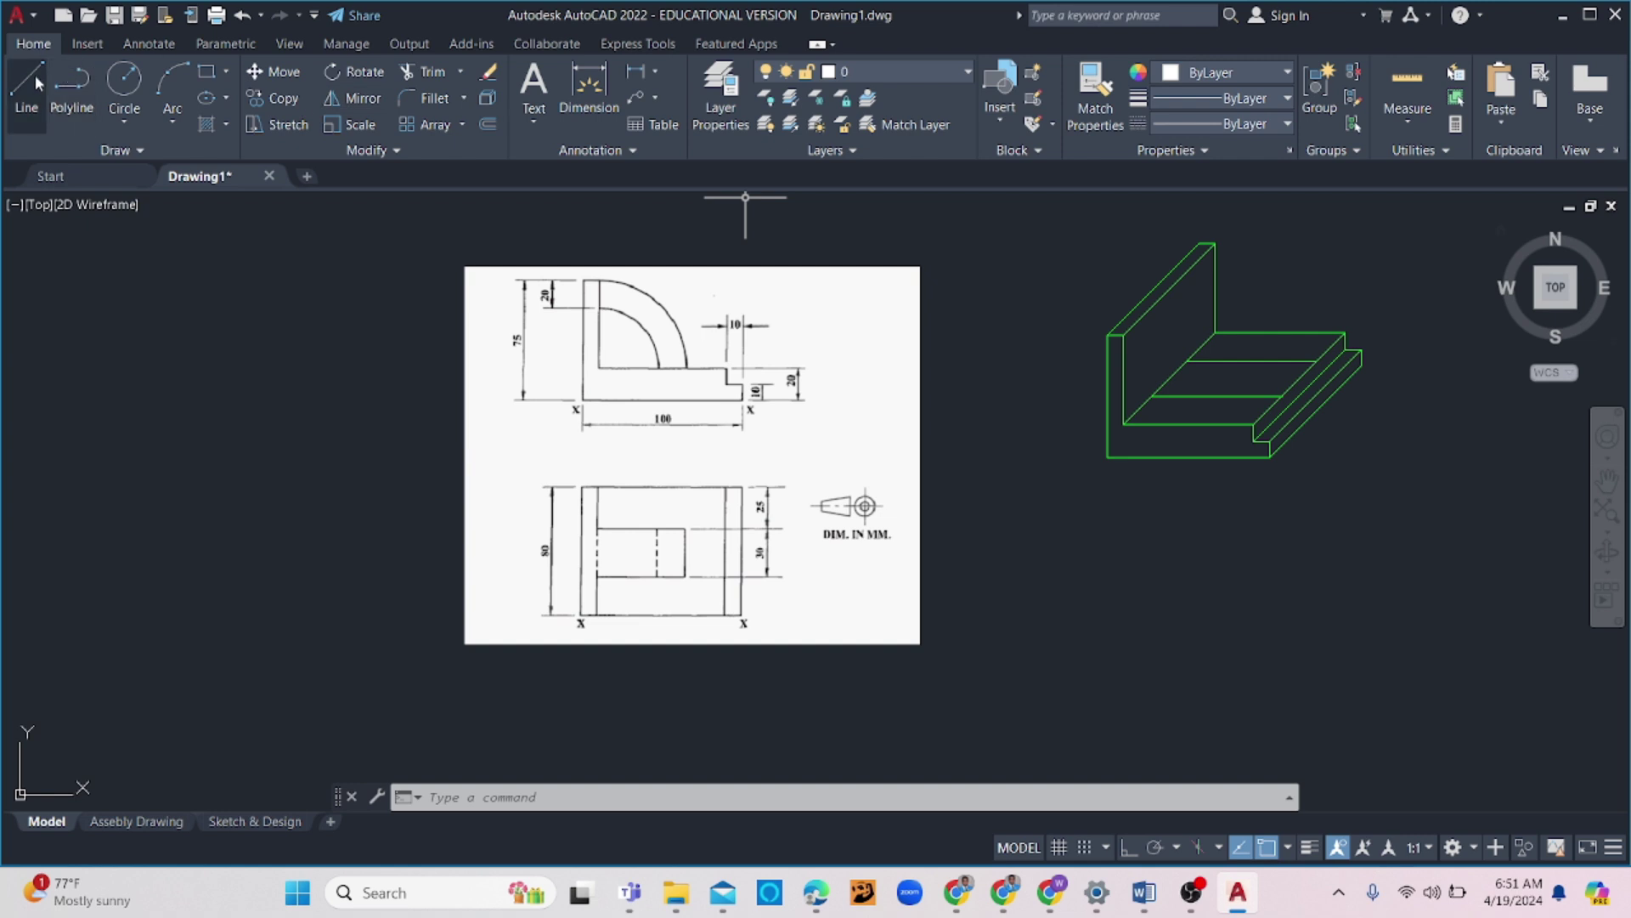
# Draw a circle centred where the front rib line meets the upright, with its radius reaching straight up to the upright's inner top edge
pyautogui.click(124, 81)
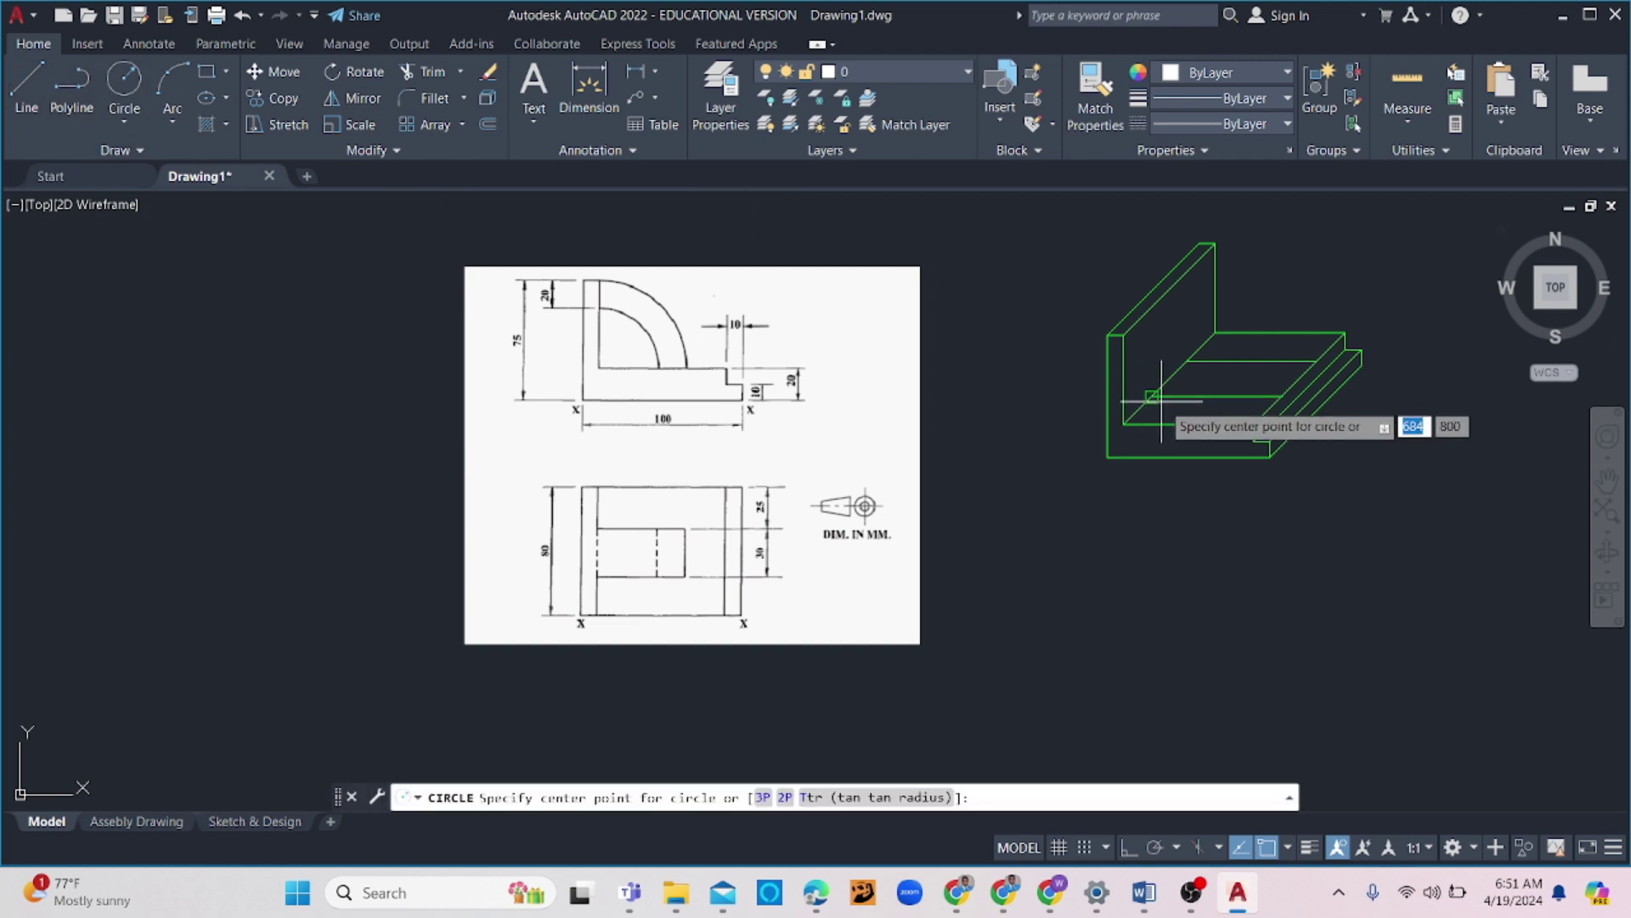
pyautogui.click(1152, 396)
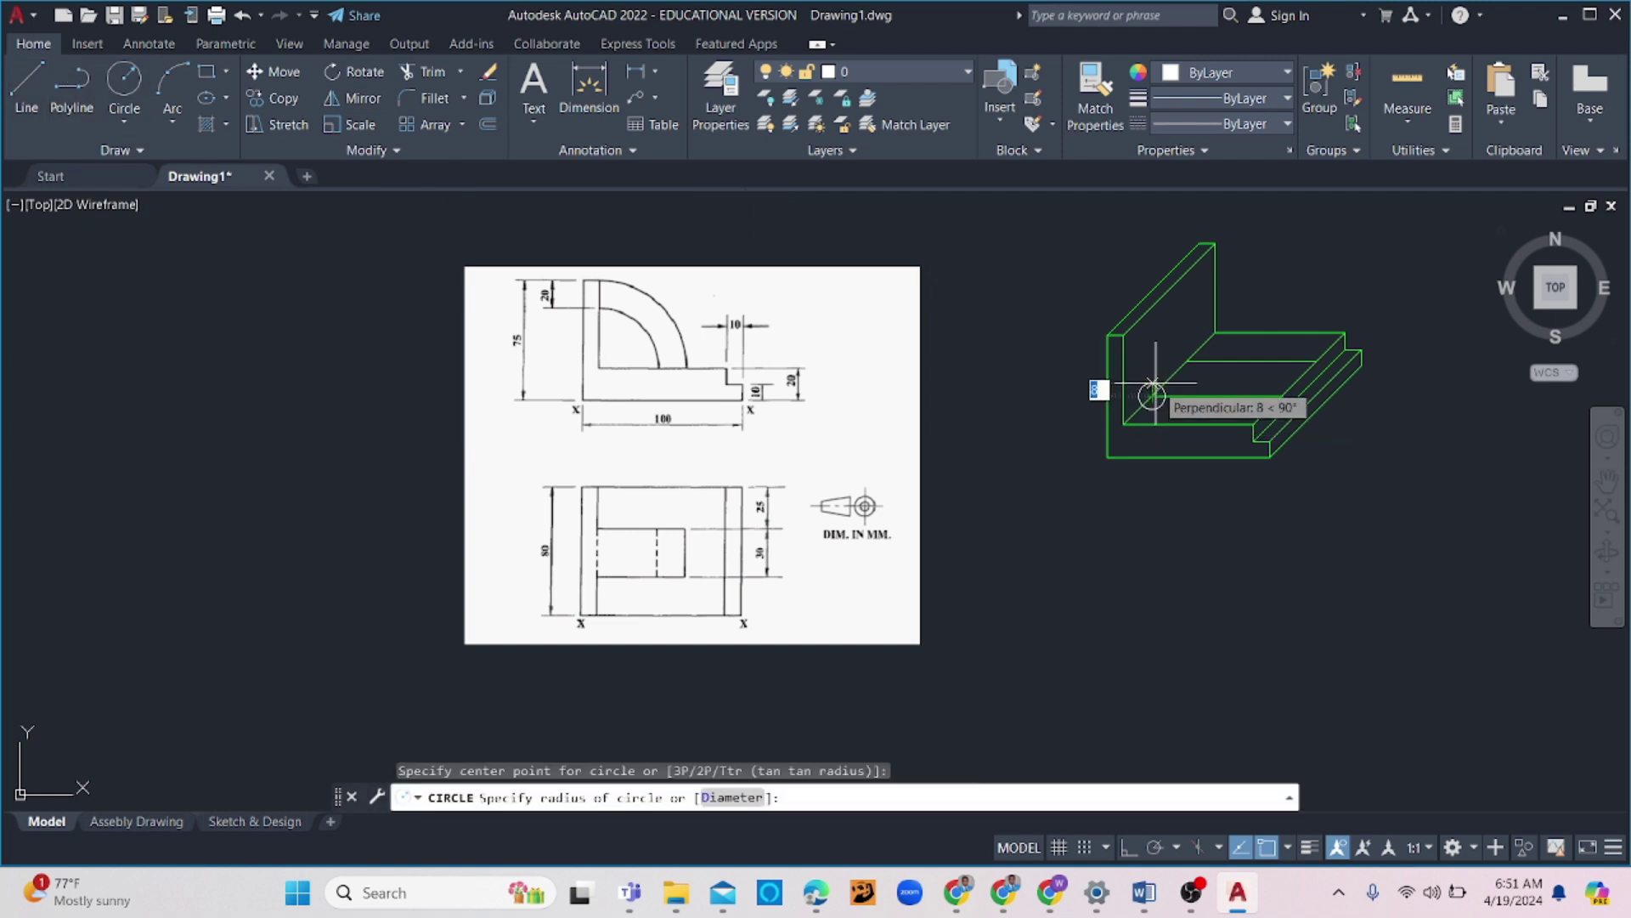
pyautogui.click(1153, 307)
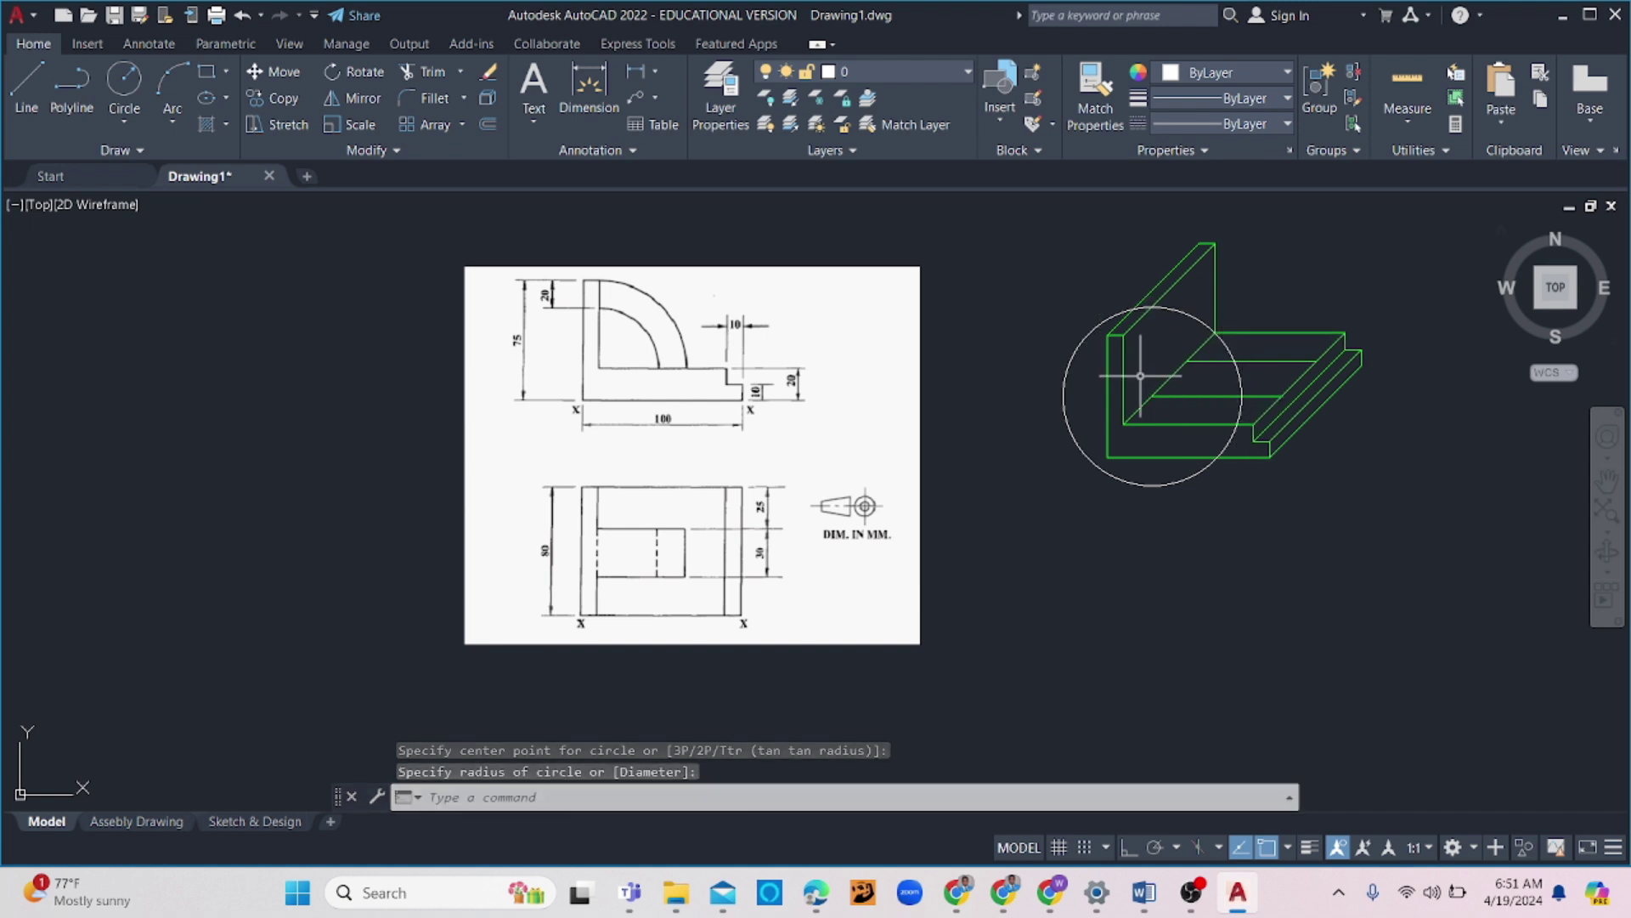
# Draw a vertical line from the circle's centre up to the upright's inner top edge
pyautogui.write('l')
pyautogui.press('Return')
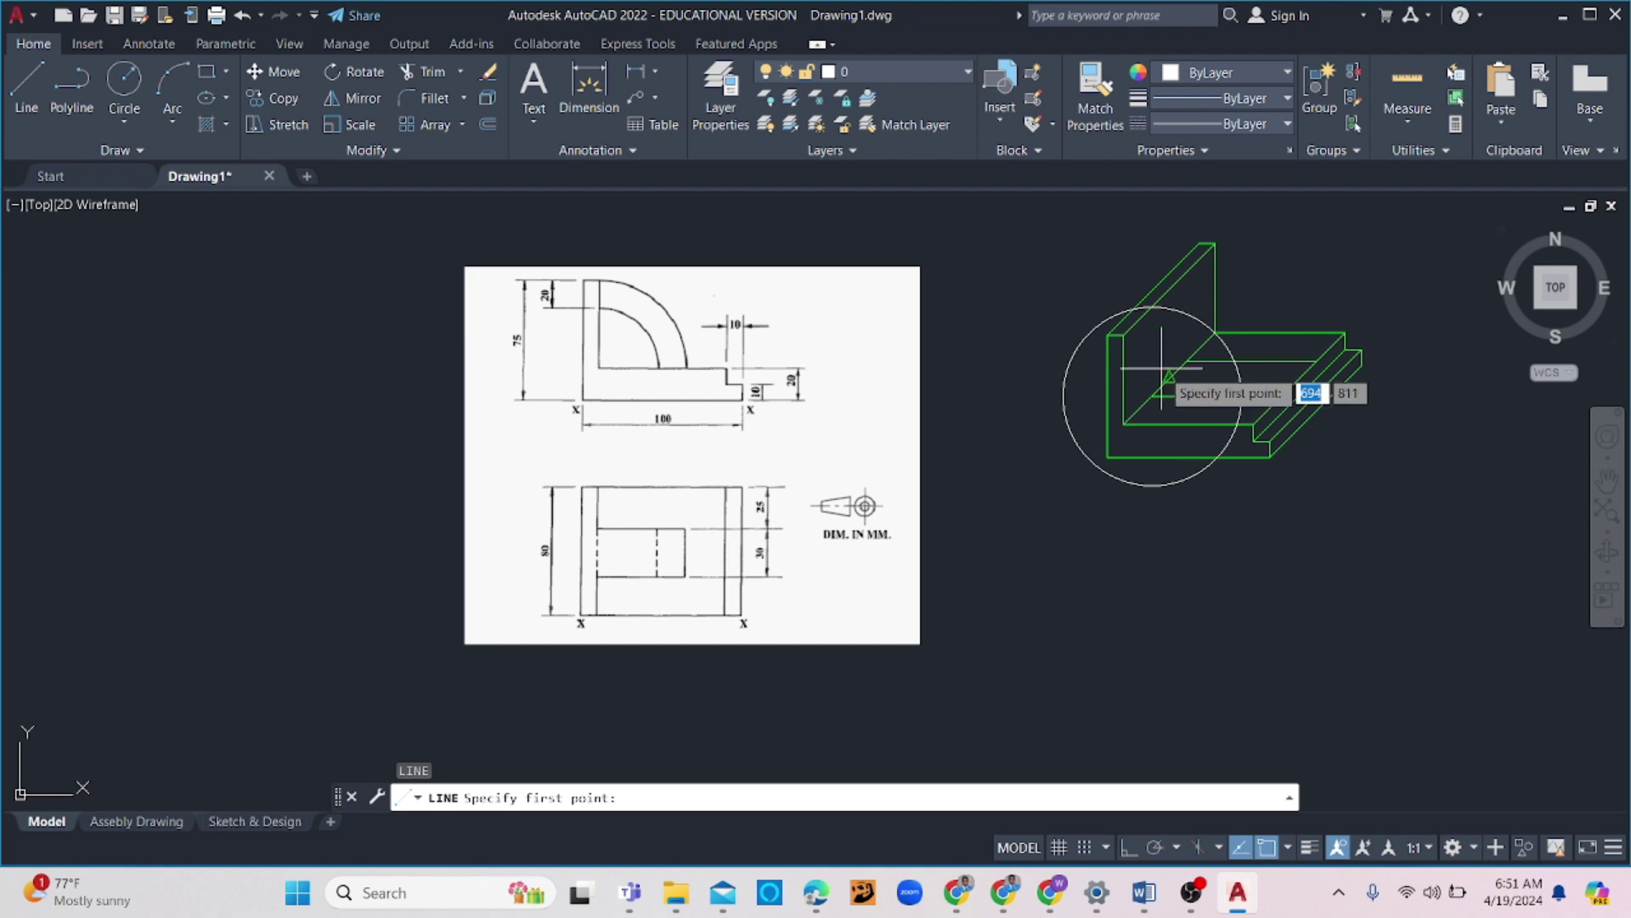
pyautogui.click(1153, 396)
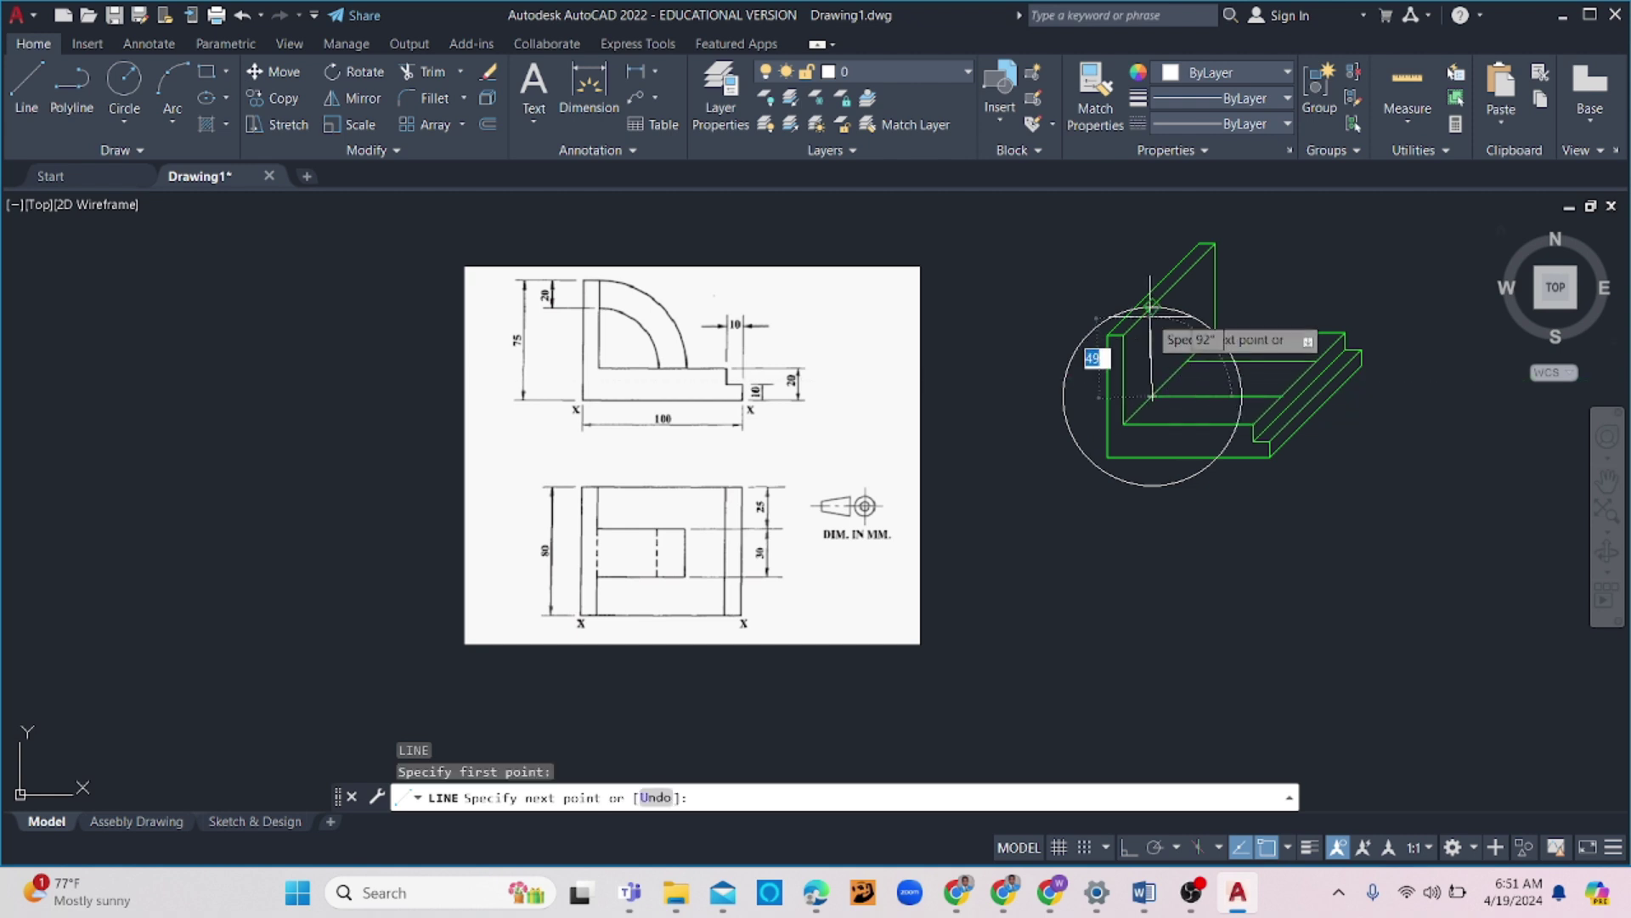
pyautogui.press('Escape')
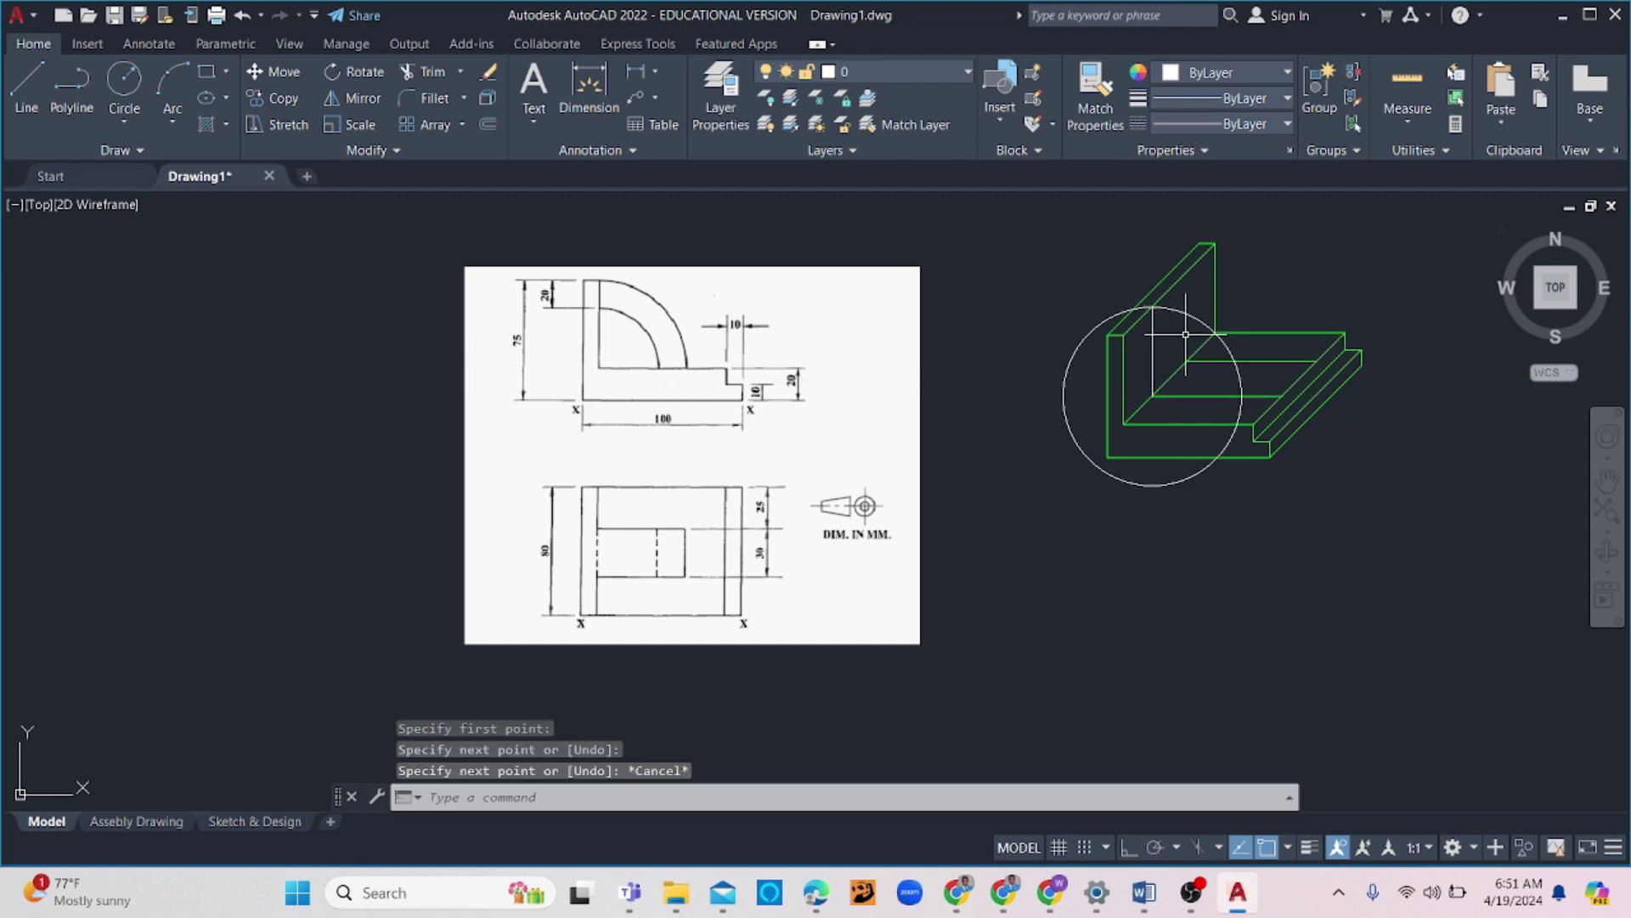
# Trim the circle to its upper-right quarter, using the front rib line and the vertical radius line as cutting edges
pyautogui.click(1228, 396)
pyautogui.click(1153, 345)
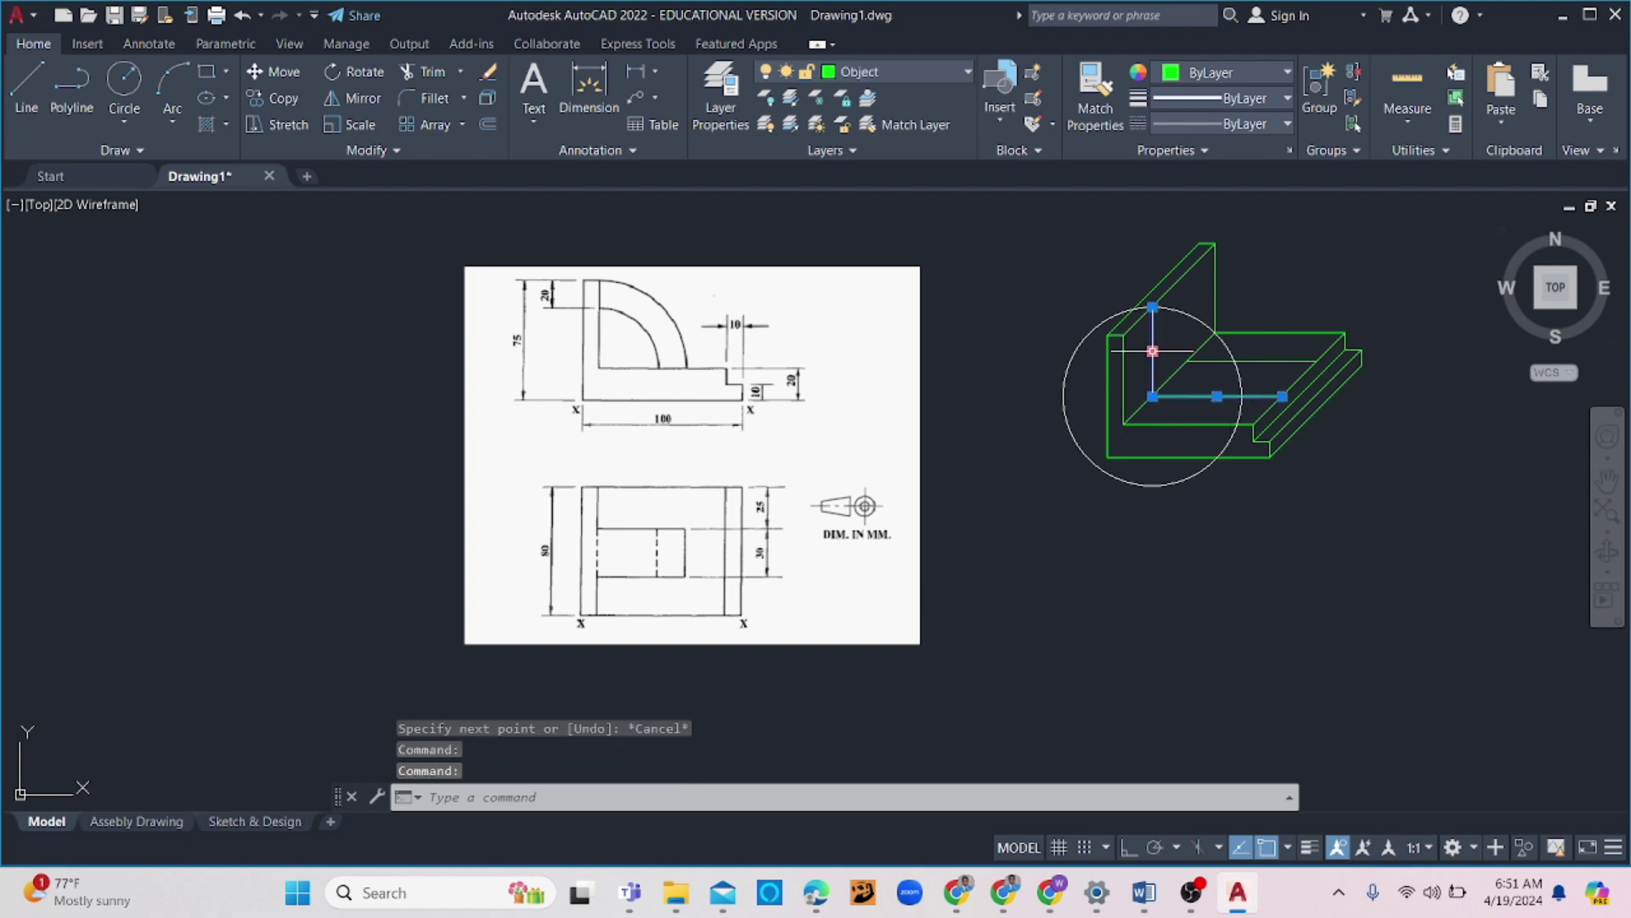
pyautogui.write('tr')
pyautogui.press('Return')
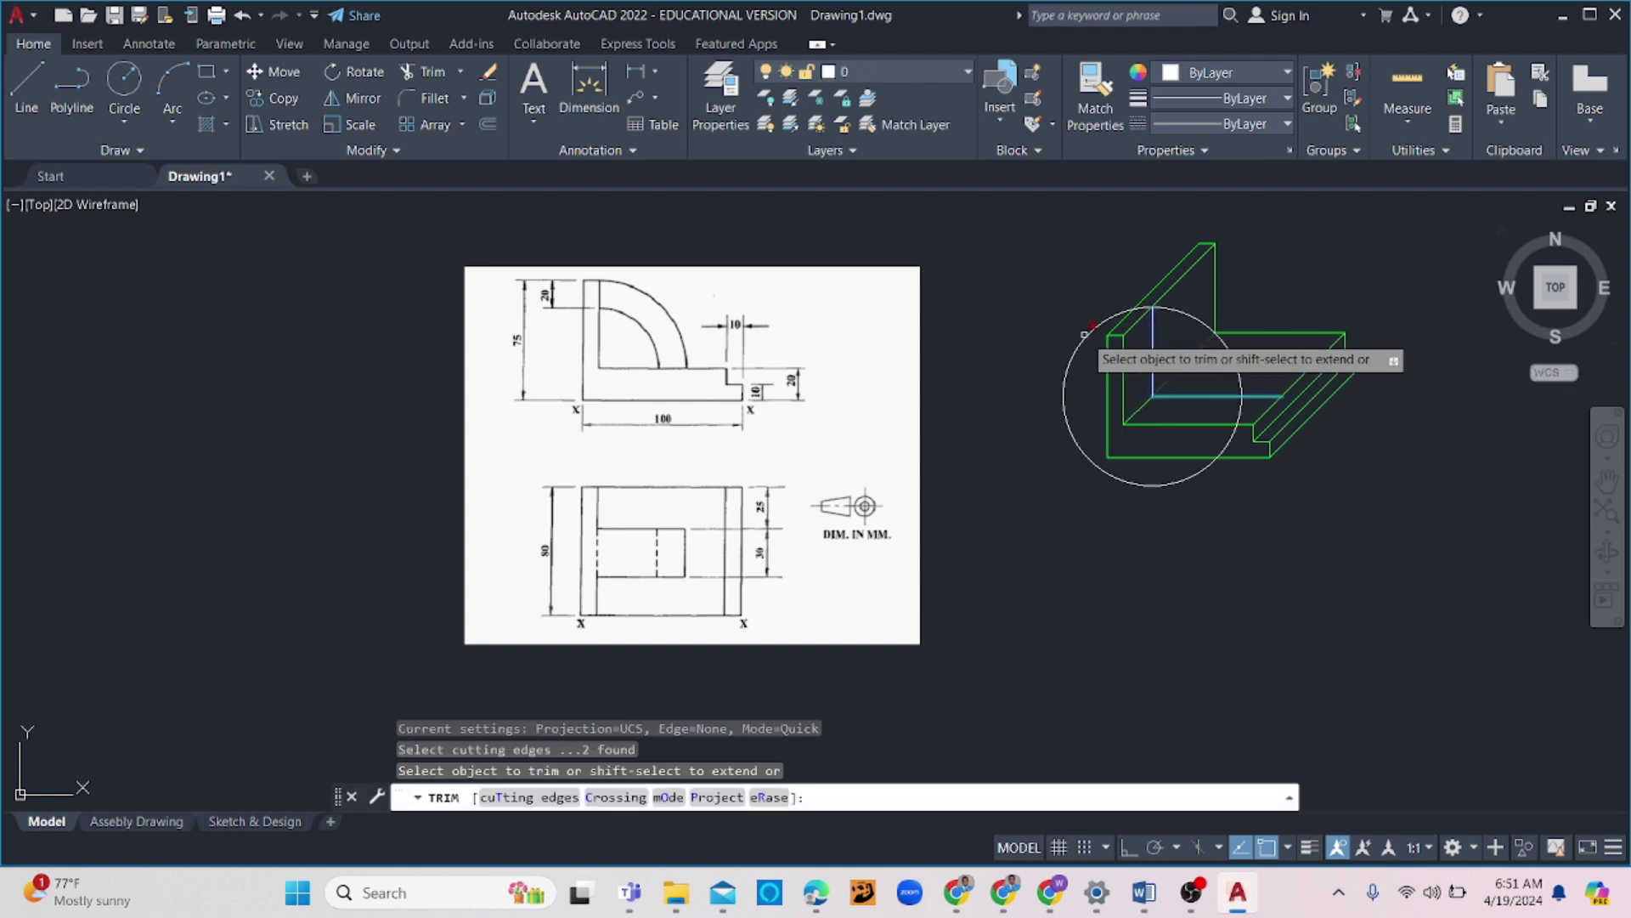
pyautogui.click(1070, 366)
pyautogui.press('Escape')
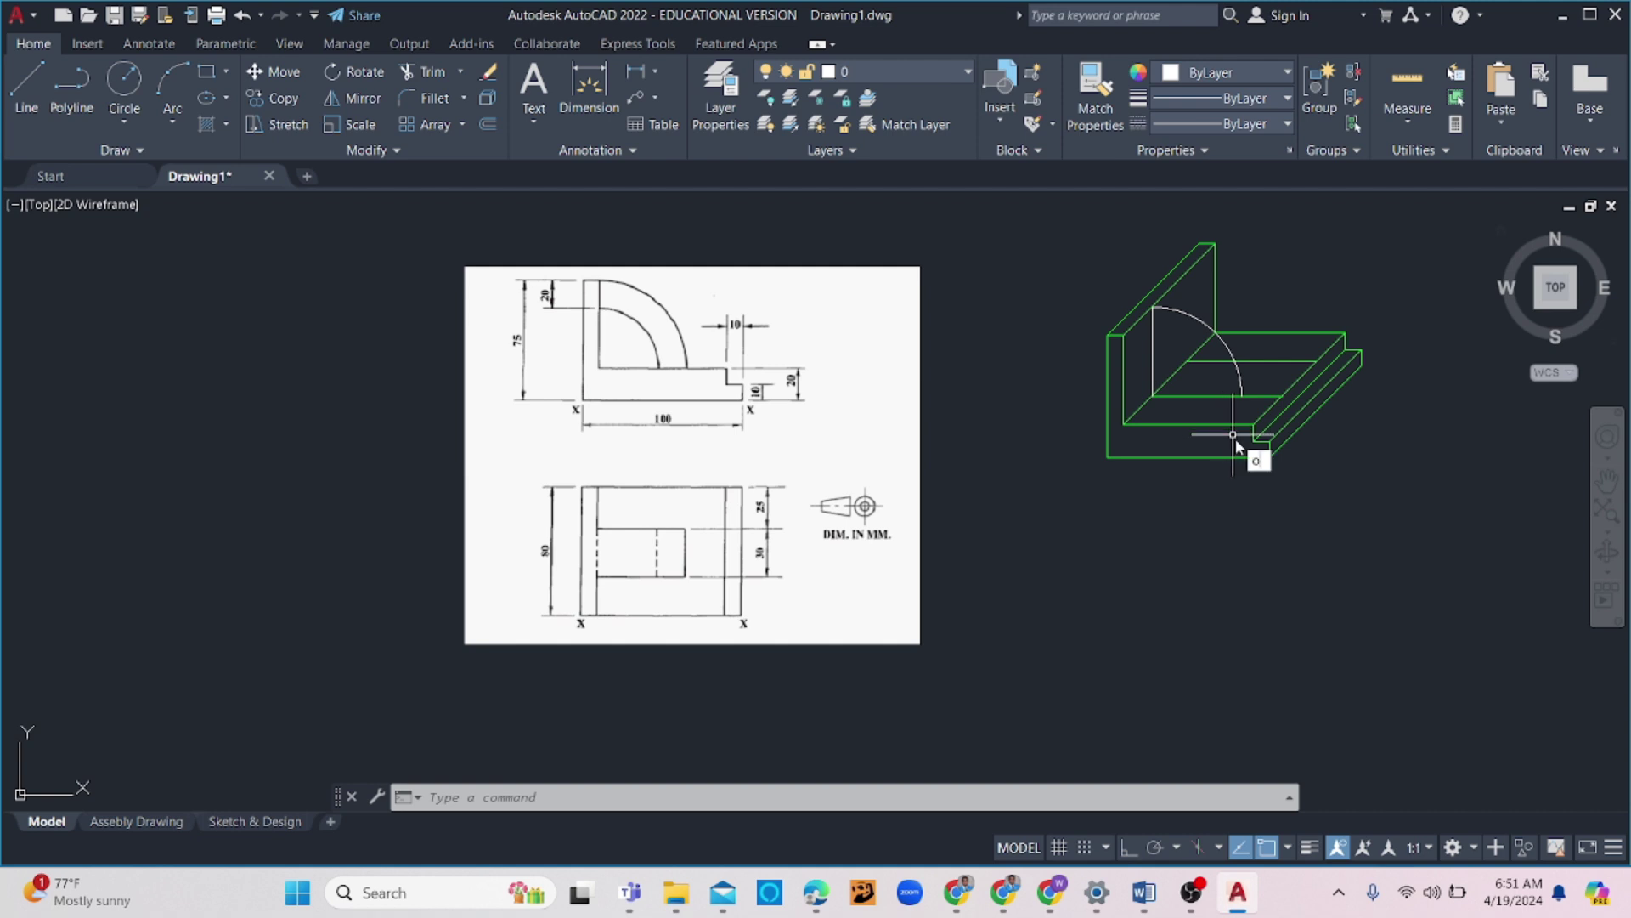
# Offset the quarter arc 20 mm inward to form the rib's inner curve
pyautogui.write('o')
pyautogui.press('Return')
pyautogui.write('20')
pyautogui.press('Return')
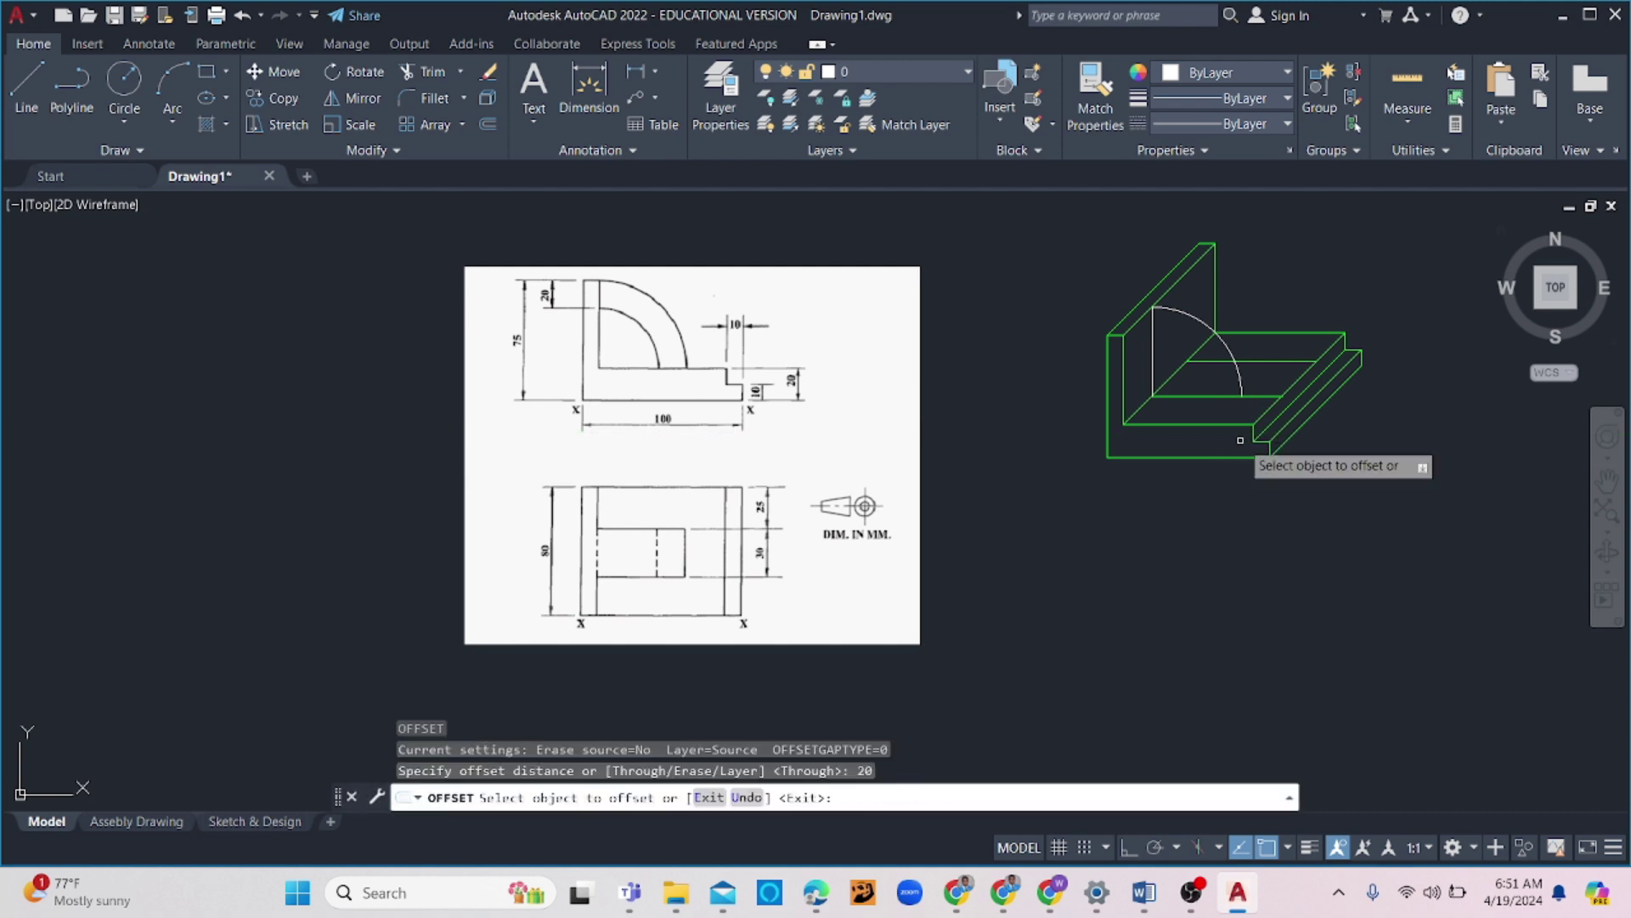
pyautogui.click(1202, 321)
pyautogui.click(1187, 338)
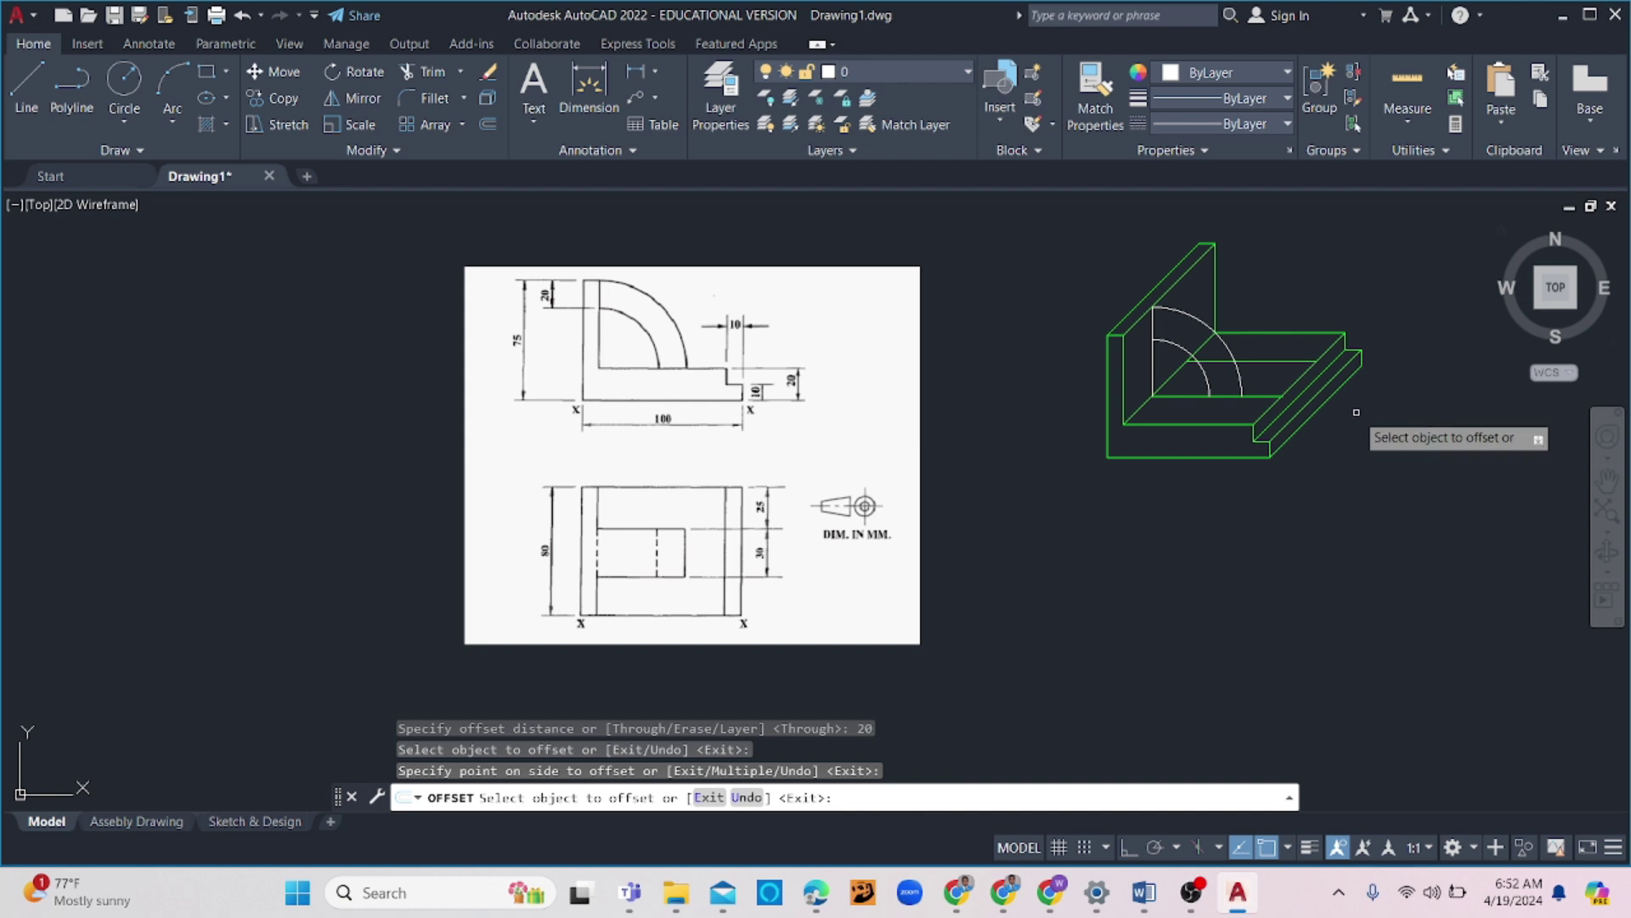
pyautogui.press('Escape')
# Copy the receding edge at the top of the base's step to the lower end of the outer arc
pyautogui.scroll(2, 1248, 414)
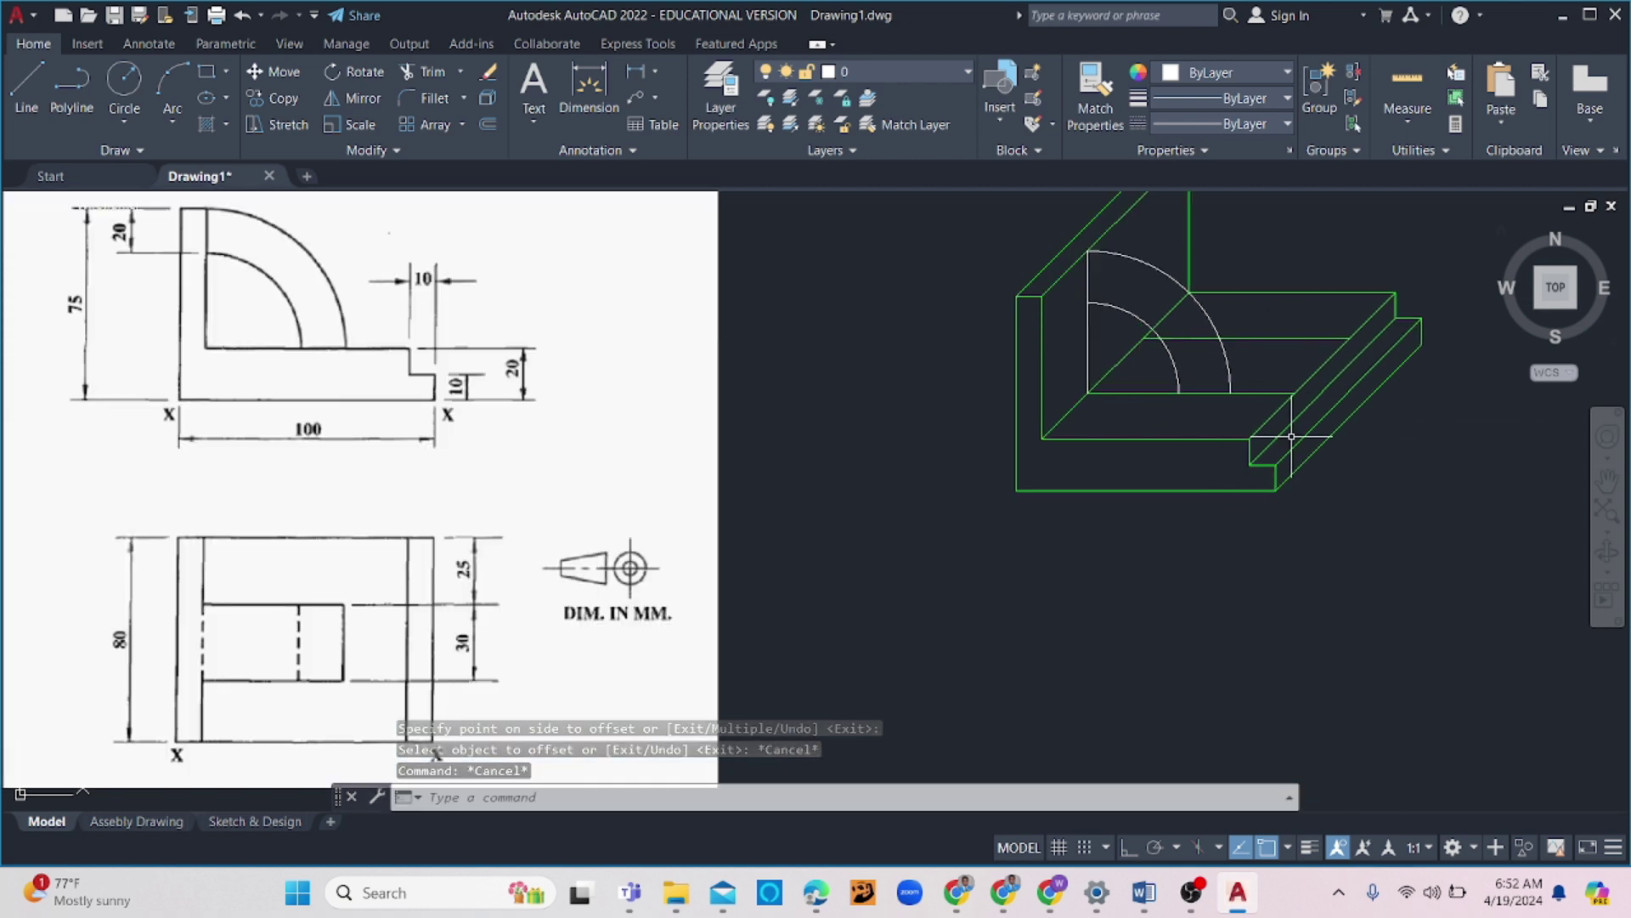
pyautogui.click(1263, 426)
pyautogui.write('co')
pyautogui.press('Return')
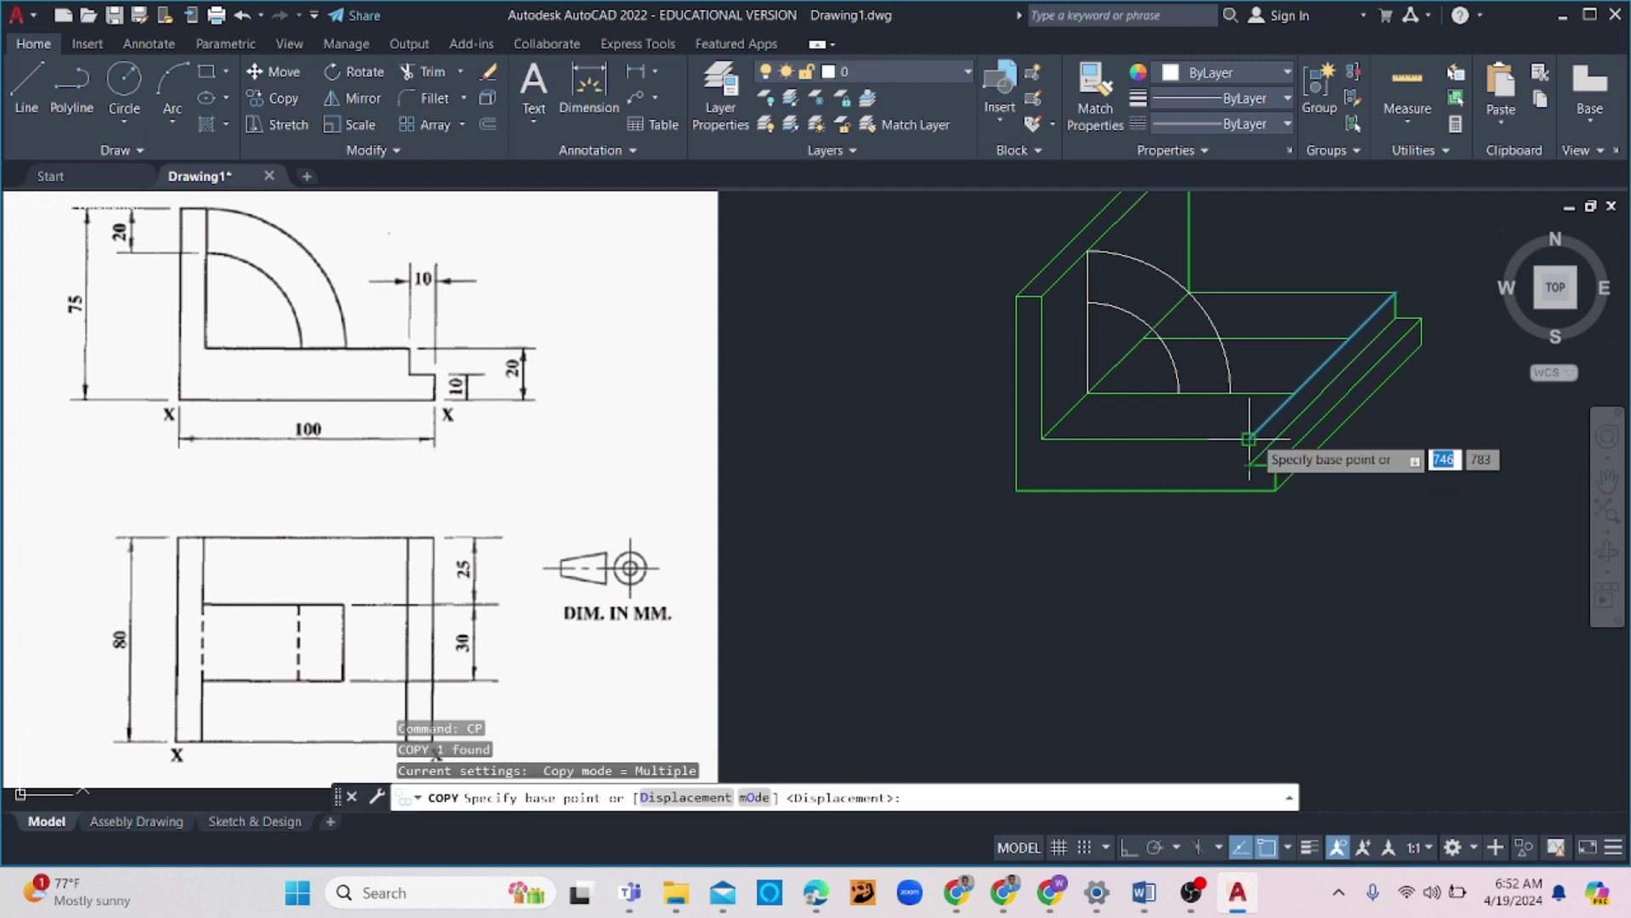
pyautogui.click(1249, 439)
pyautogui.click(1234, 391)
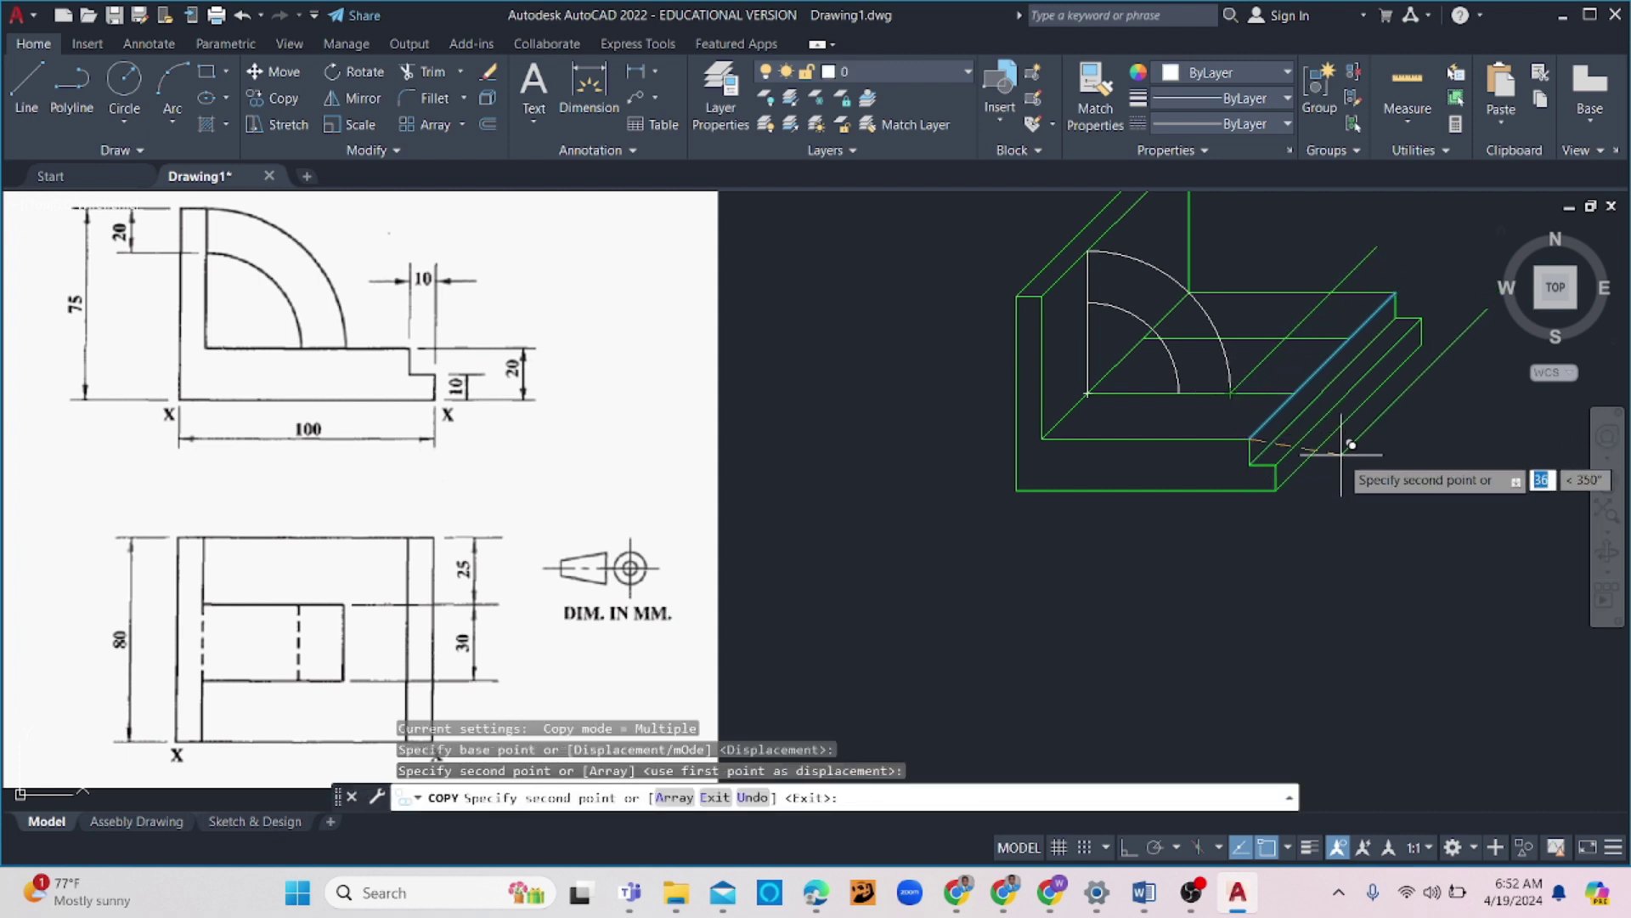
pyautogui.press('Escape')
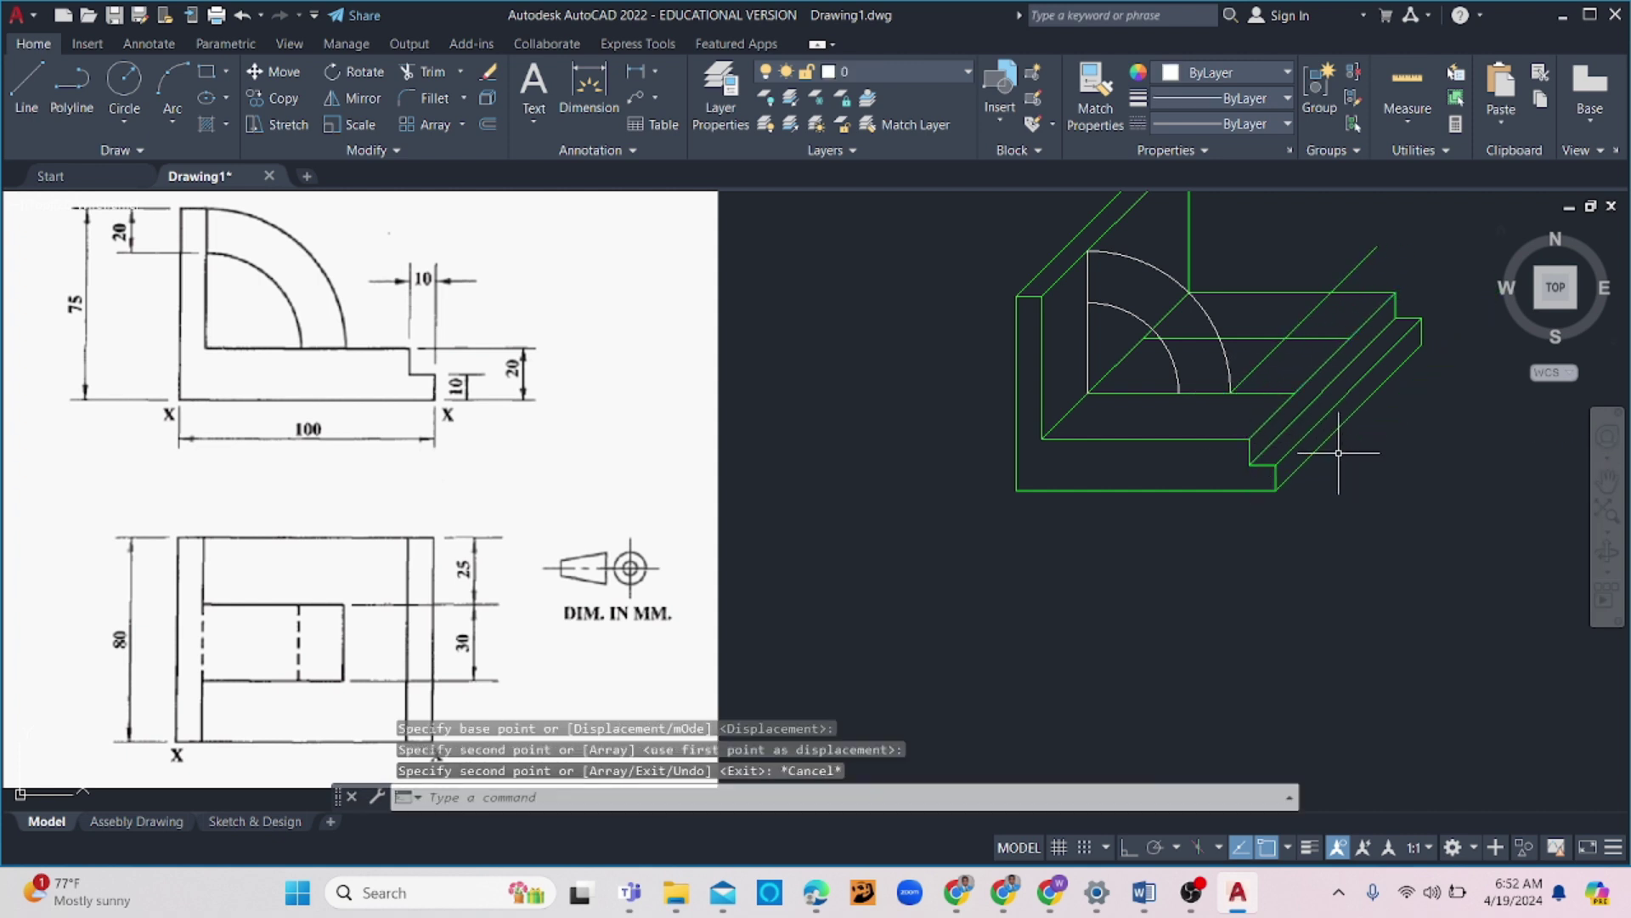
# Copy both rib arcs 30 mm back at 45°, from the outer arc's lower end to the rear rib line
pyautogui.click(1229, 365)
pyautogui.click(1211, 361)
pyautogui.click(1187, 376)
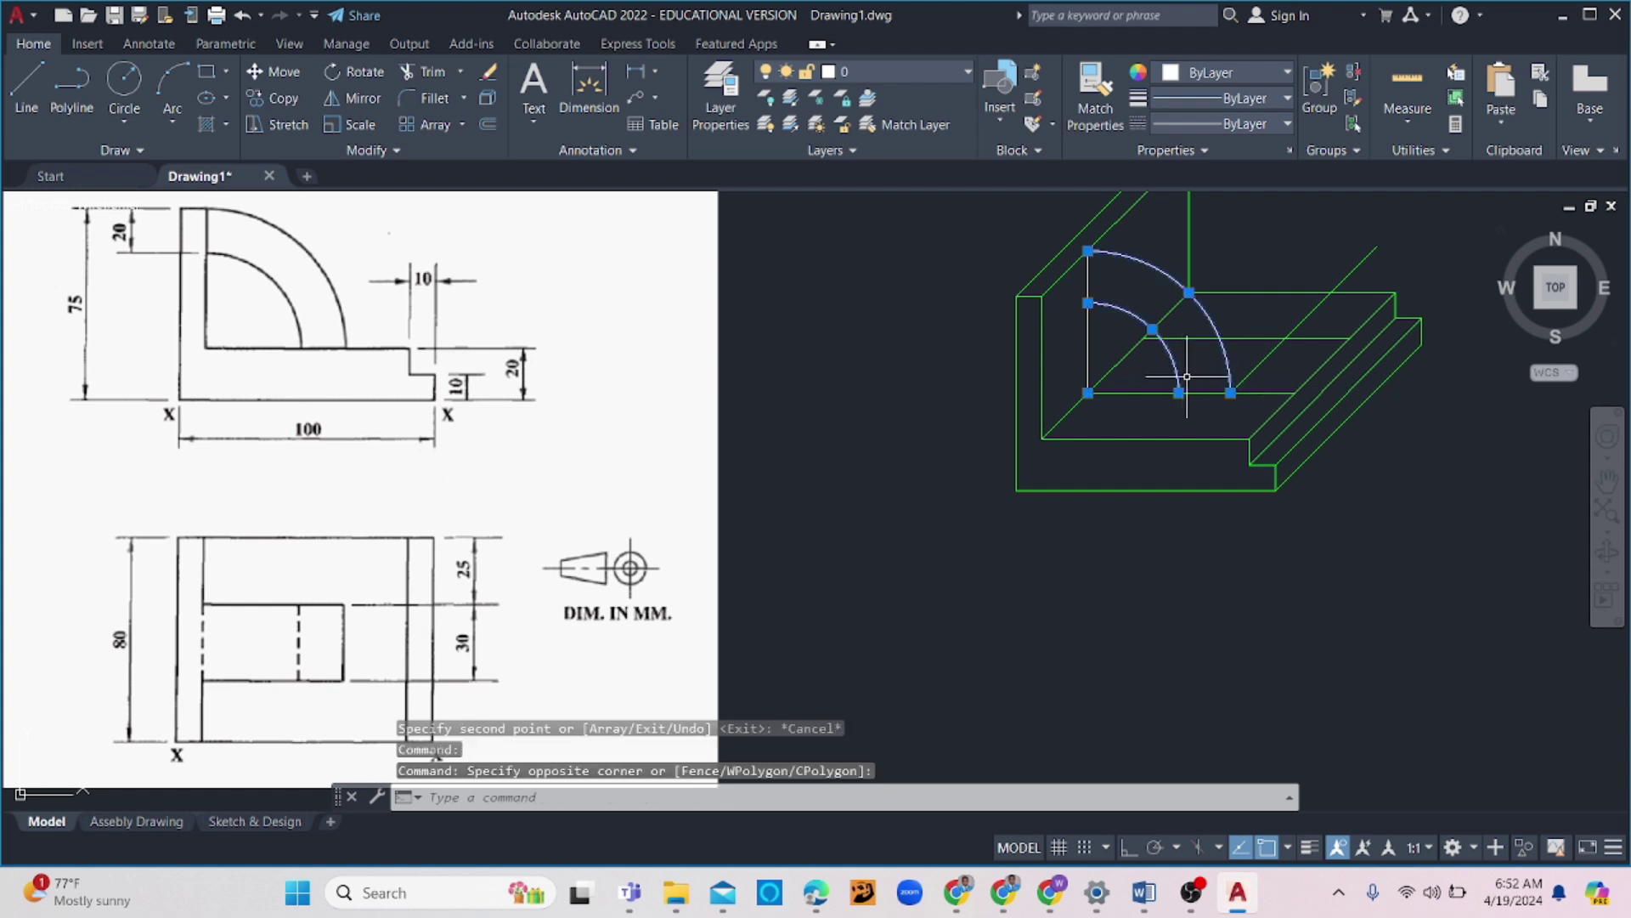
pyautogui.write('cp')
pyautogui.press('Return')
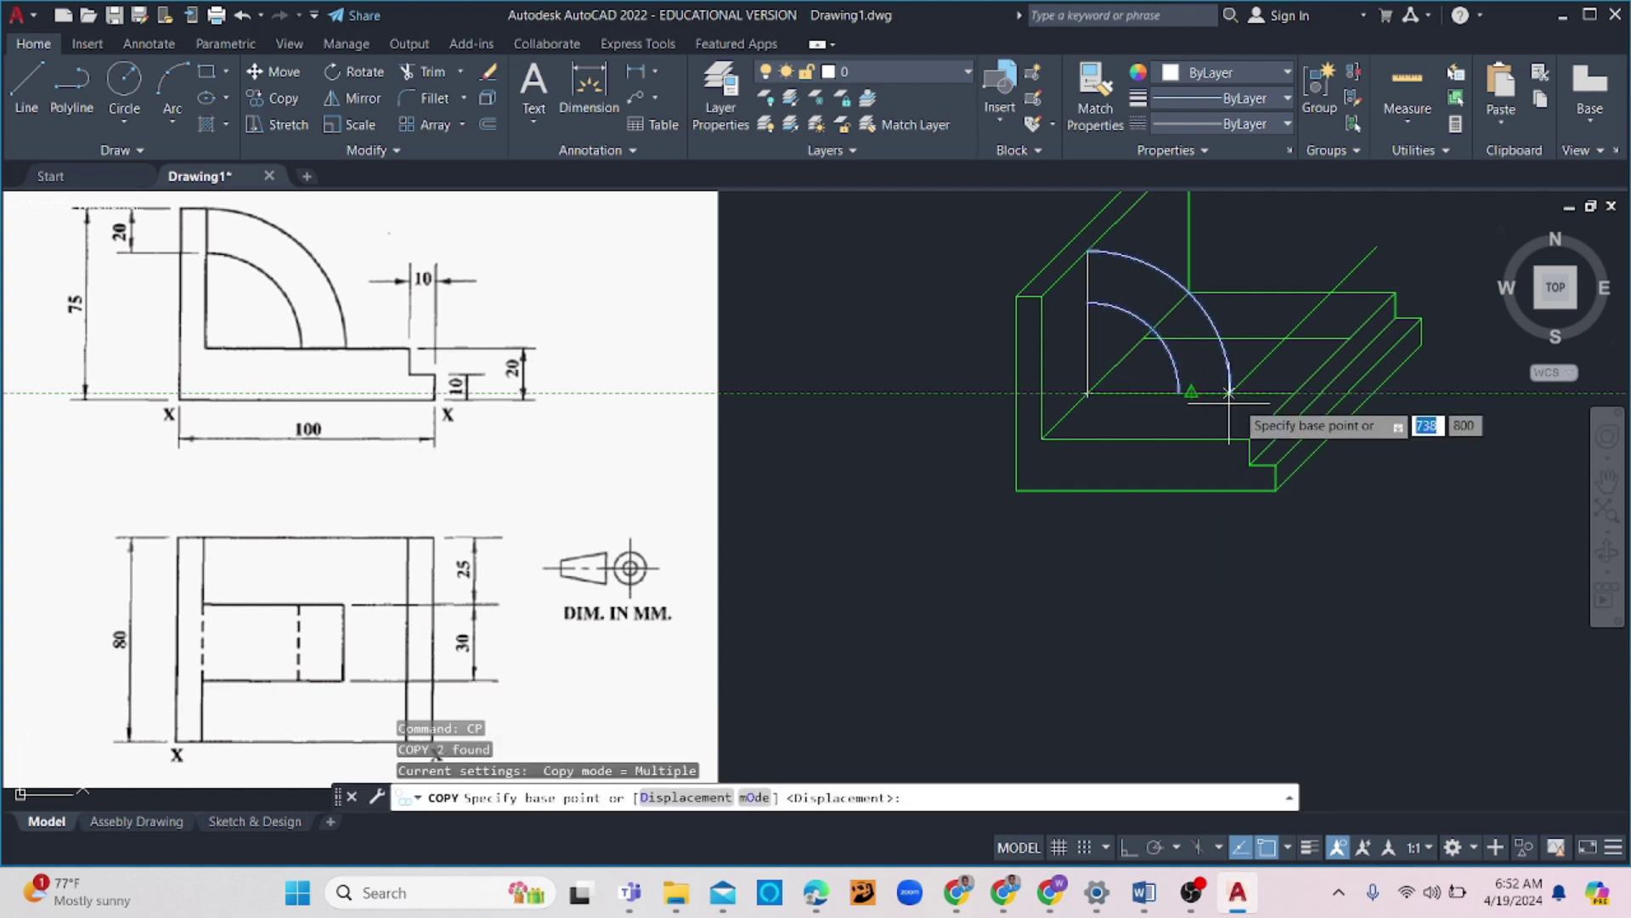
pyautogui.click(1242, 392)
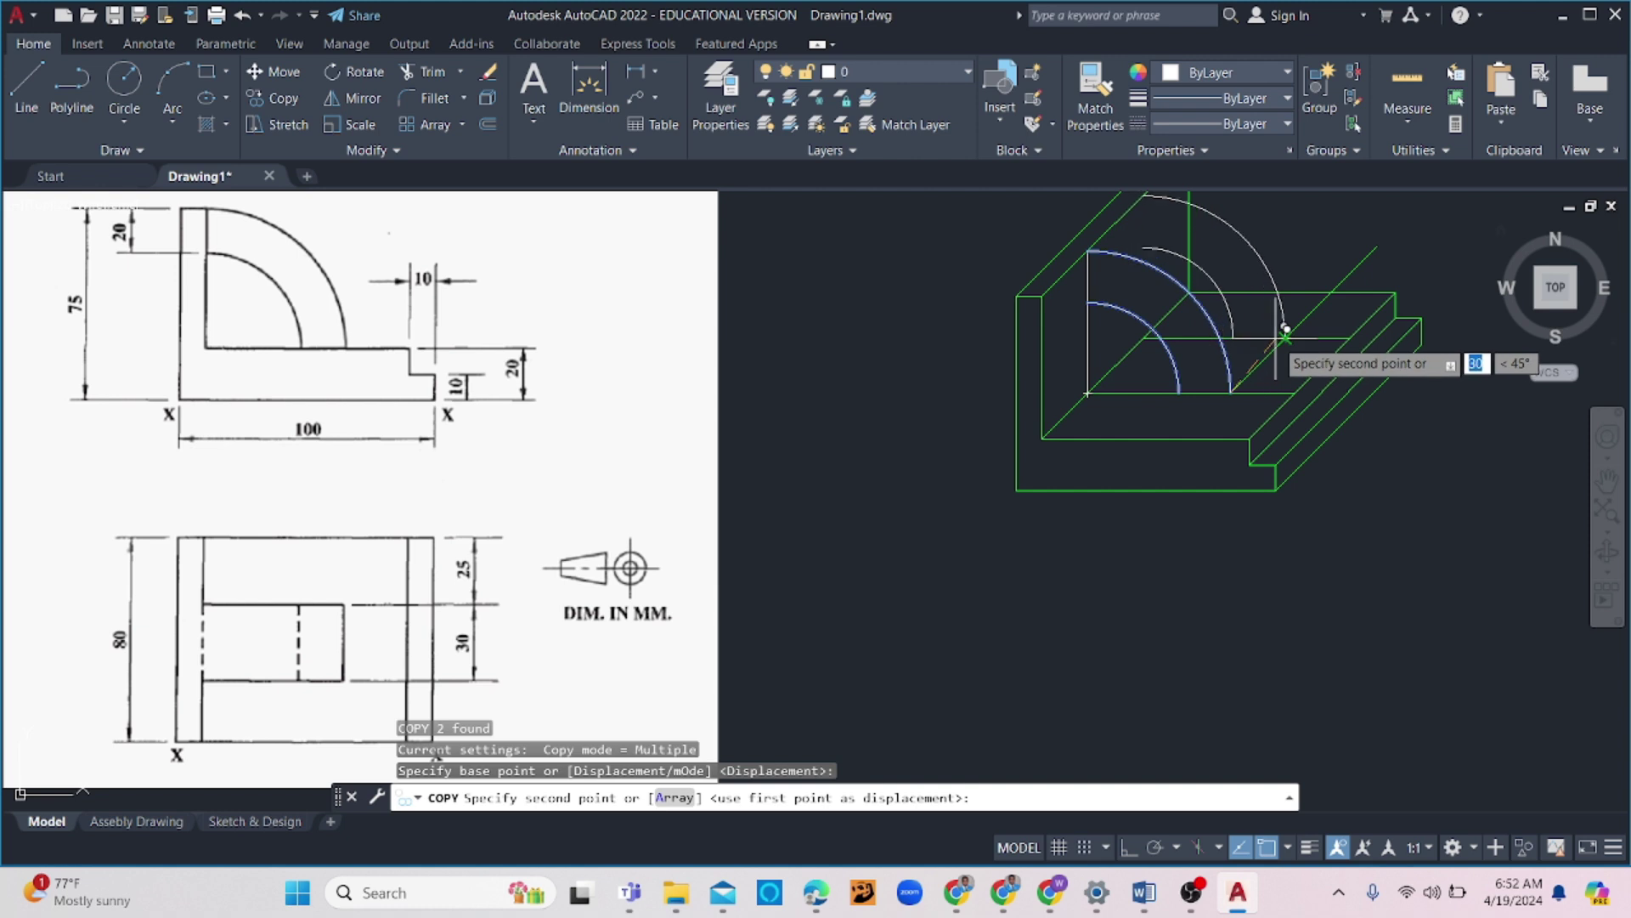
pyautogui.press('Escape')
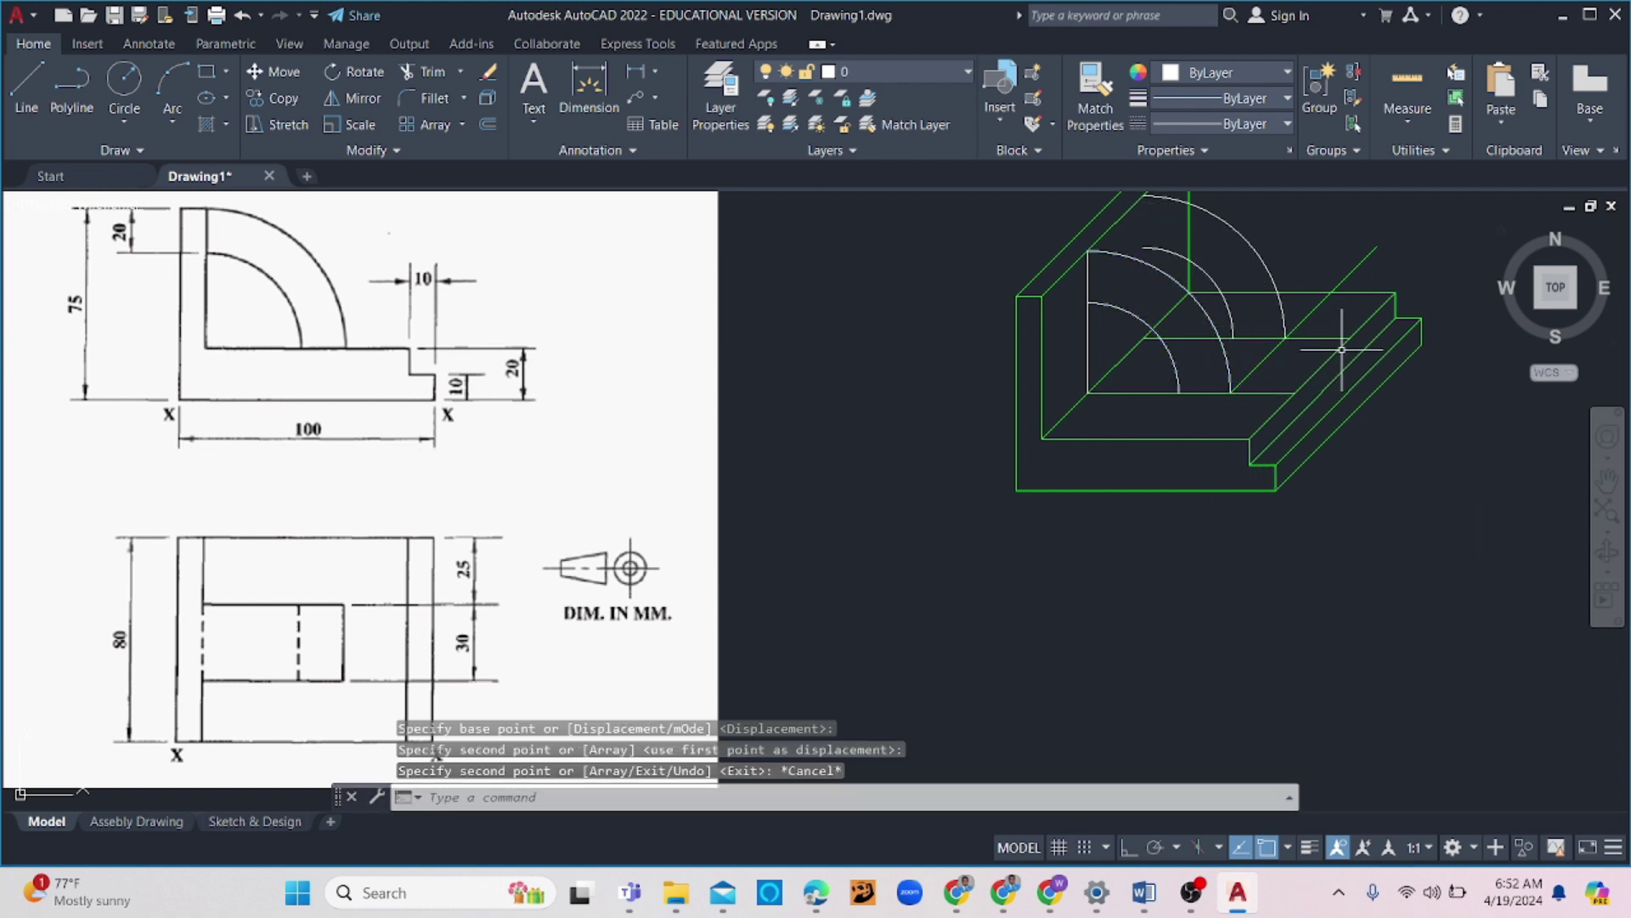
pyautogui.click(1317, 316)
pyautogui.click(1311, 342)
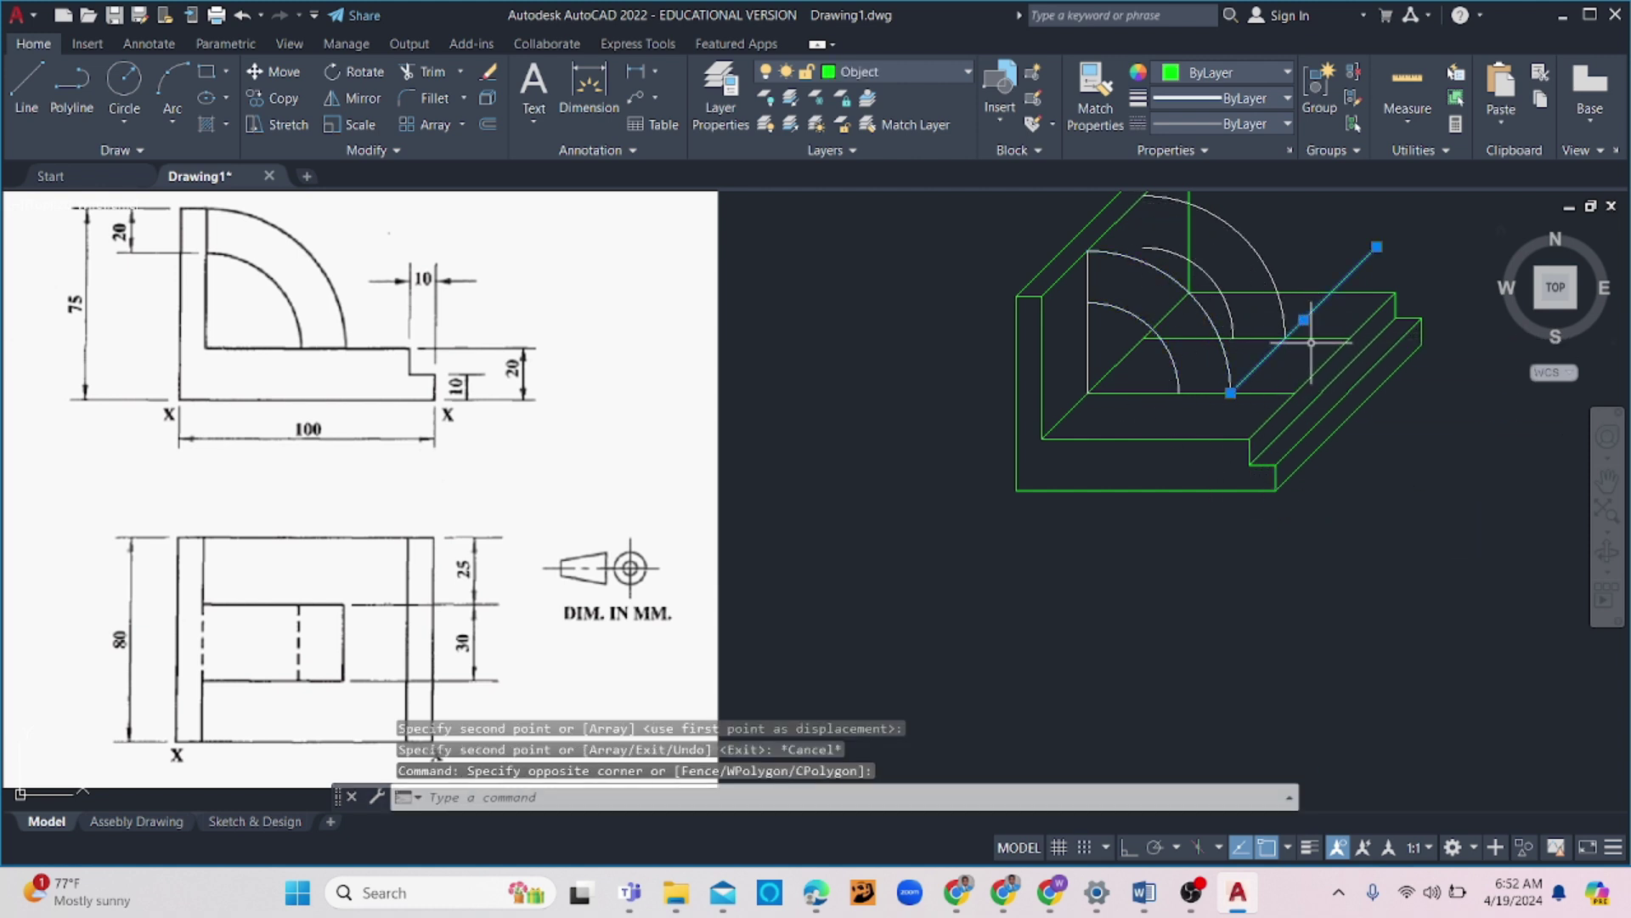
pyautogui.press('Escape')
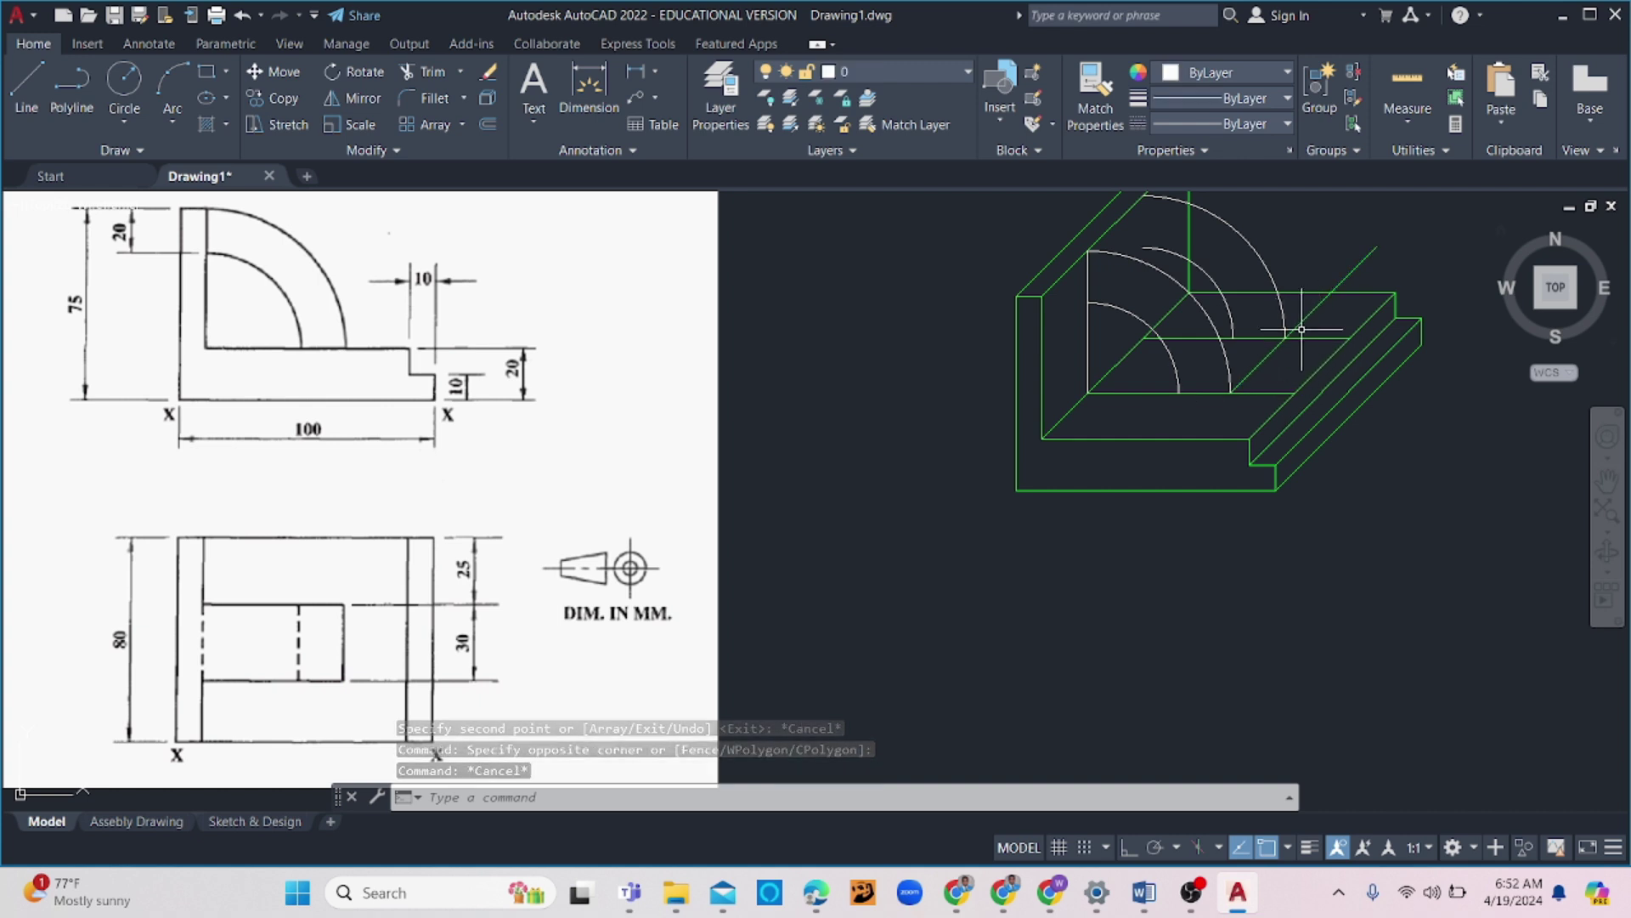
# Move the two horizontal rib lines and the copied receding line to the Construction layer
pyautogui.click(1139, 425)
pyautogui.click(1252, 355)
pyautogui.click(1266, 333)
pyautogui.click(1227, 378)
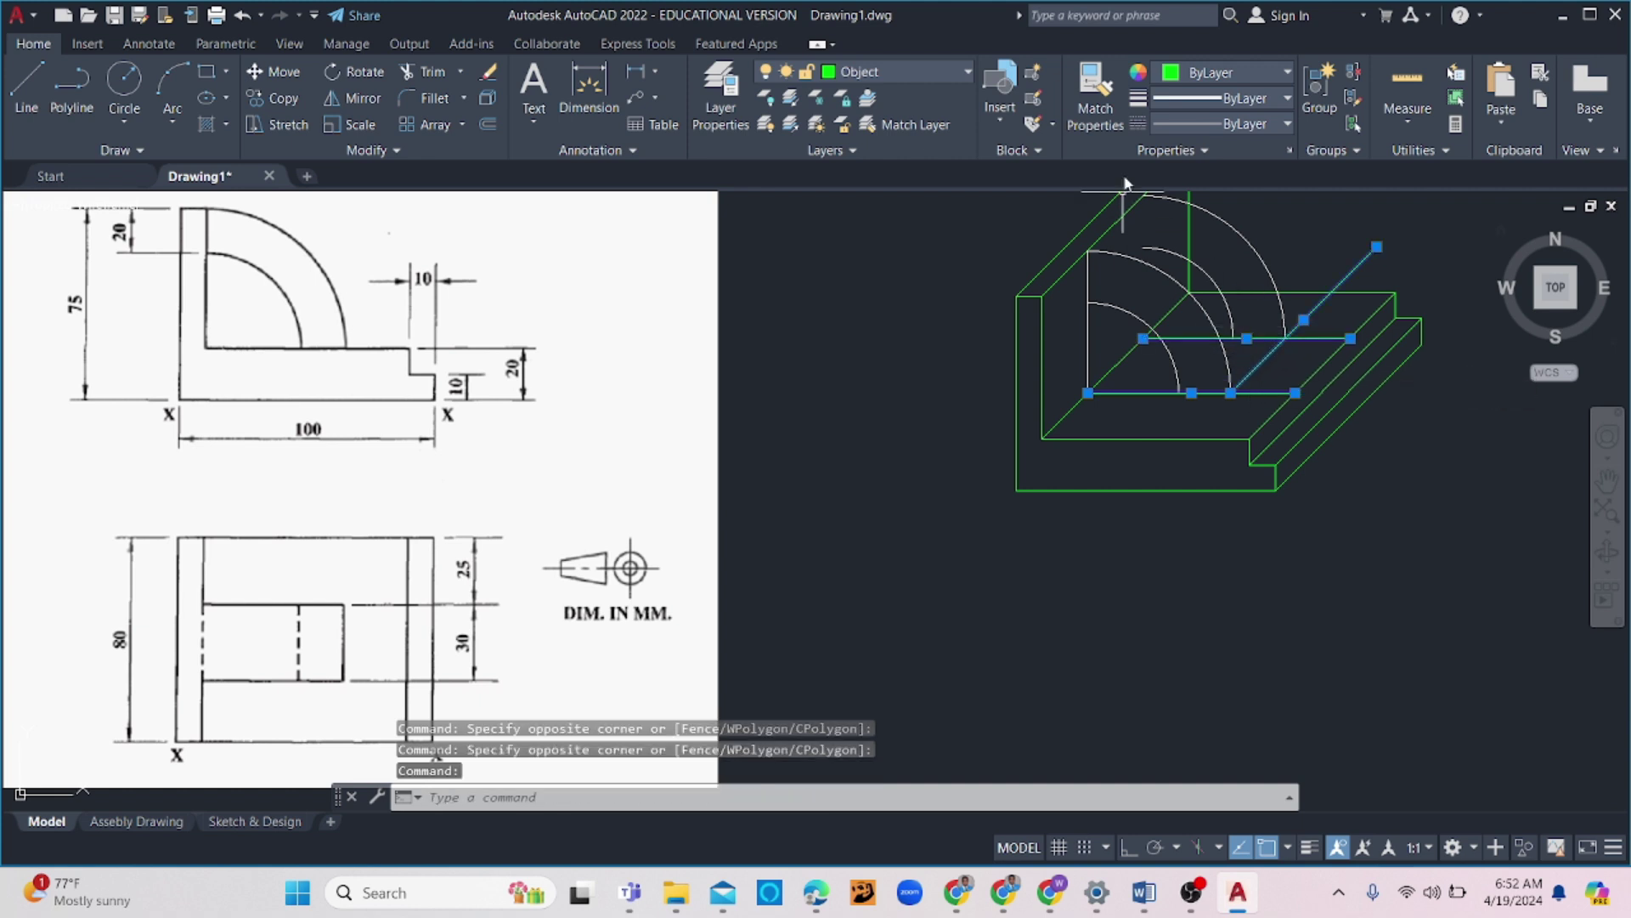
pyautogui.click(890, 70)
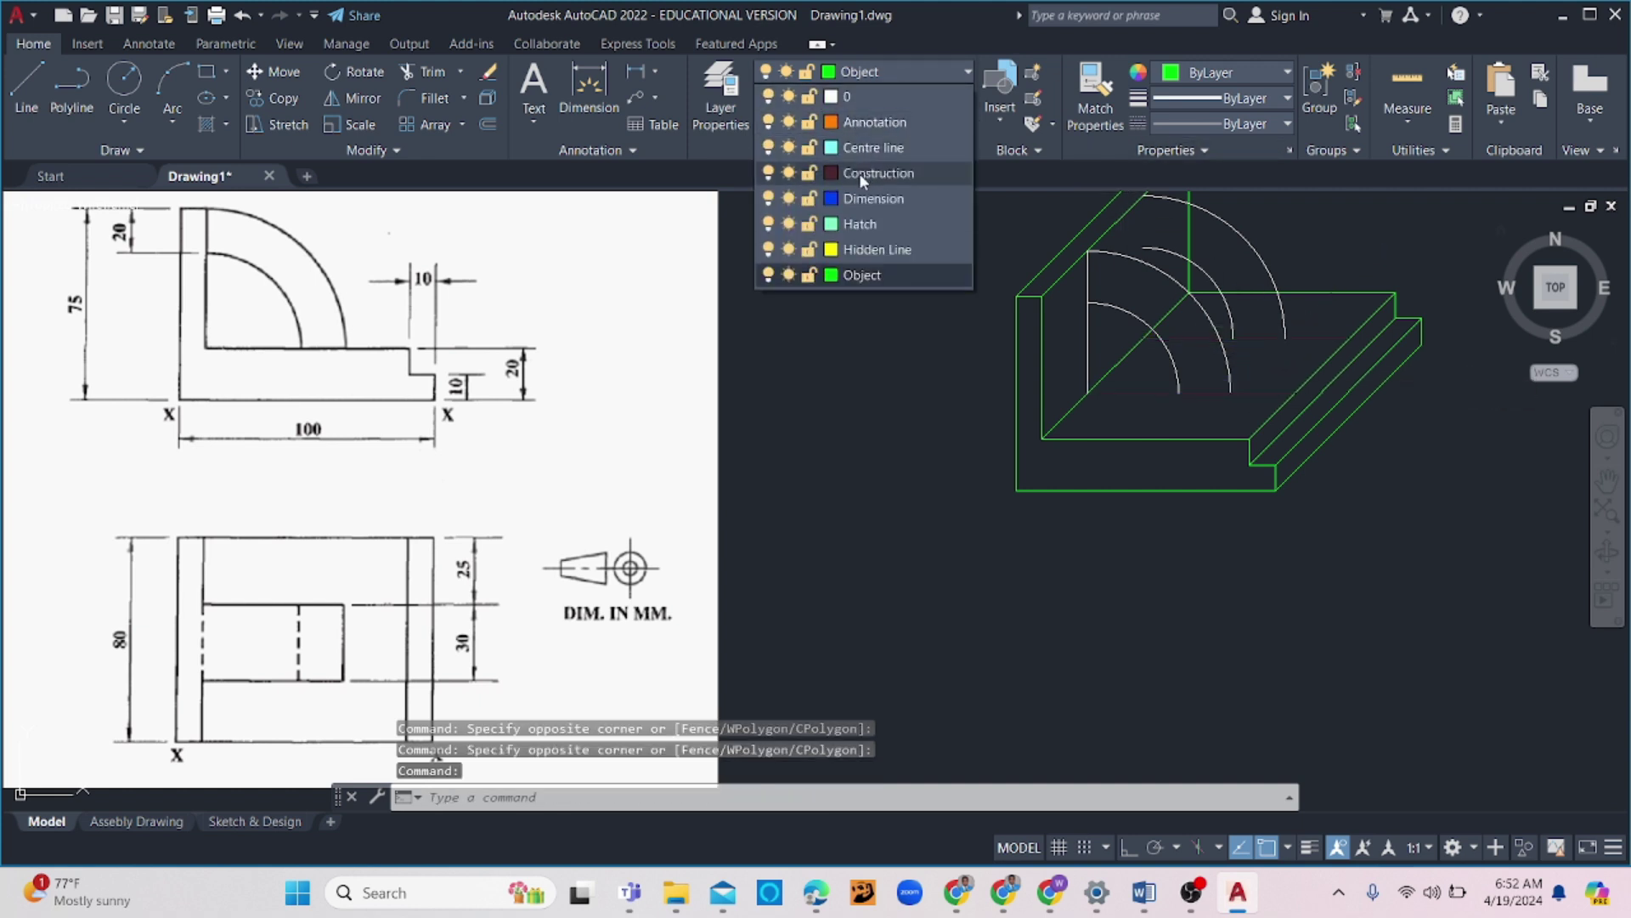
pyautogui.press('Escape')
pyautogui.press('Escape')
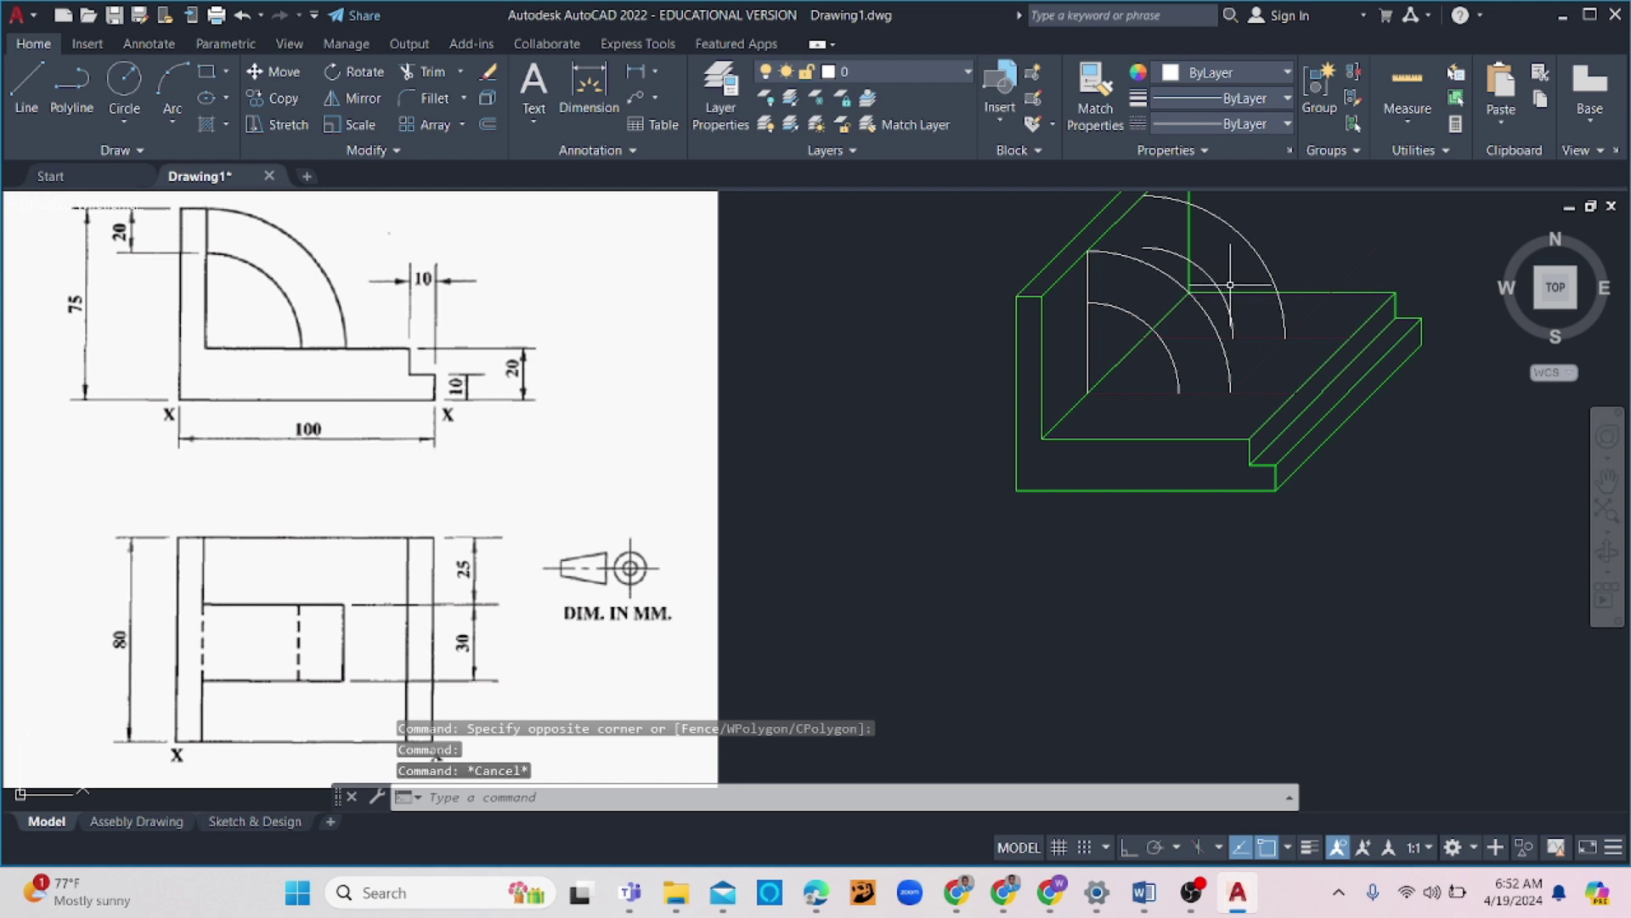
# Erase the smaller of the two rear rib arcs
pyautogui.click(1215, 280)
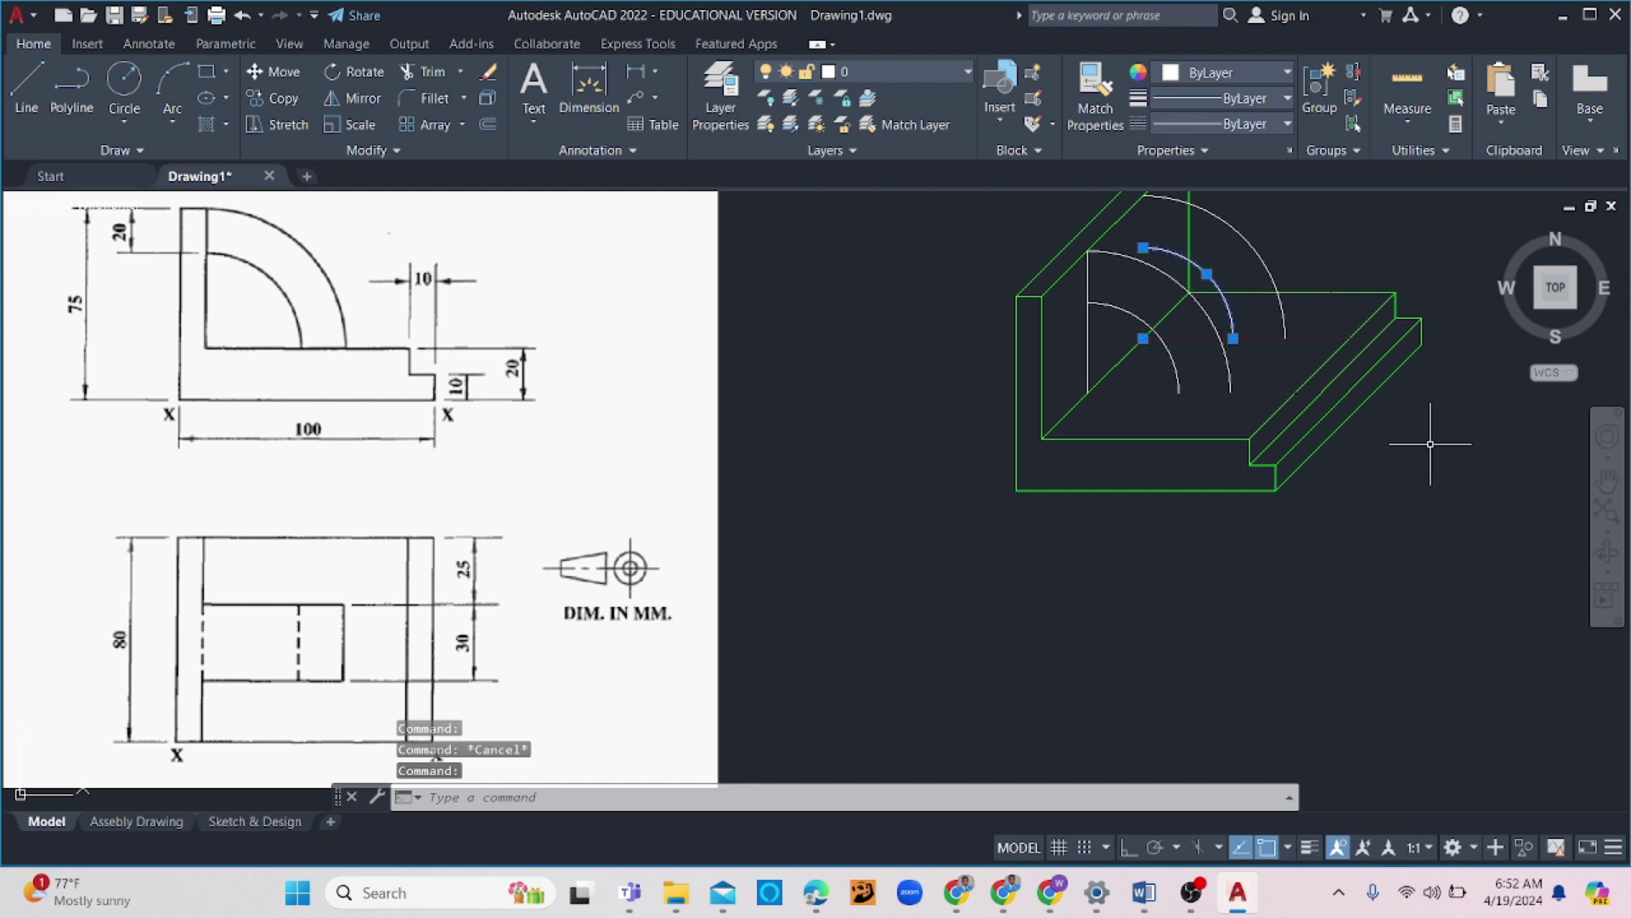
pyautogui.press('Delete')
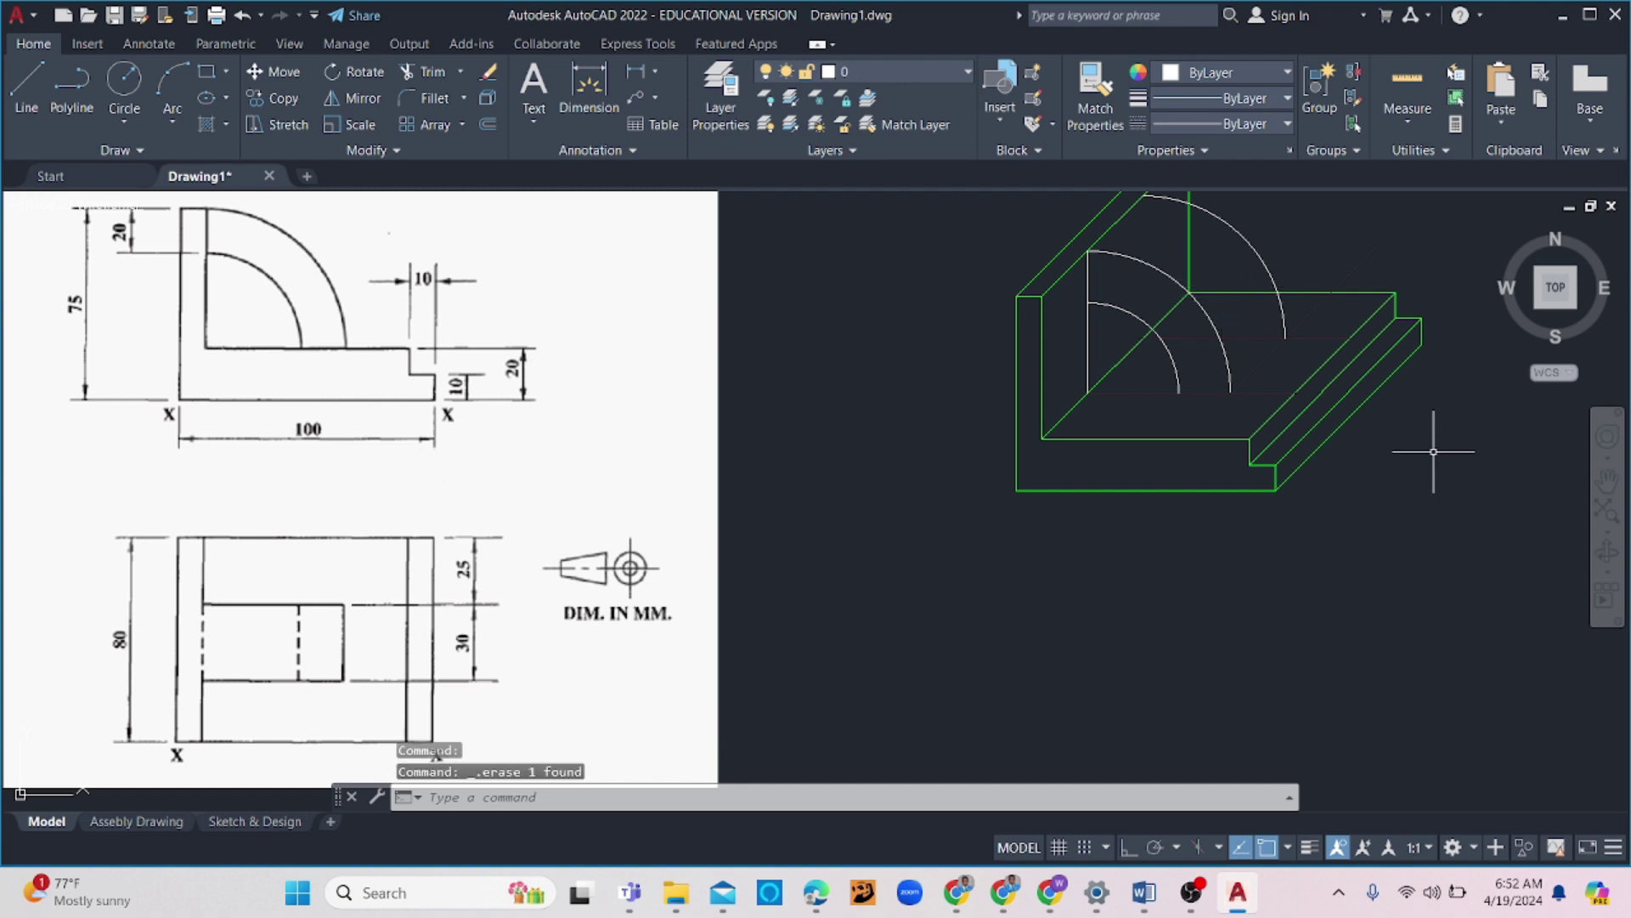
# Draw lines on the Object layer from the rear arc's lower end to the front outer arc's lower end, continuing to the inner arc's end
pyautogui.click(926, 75)
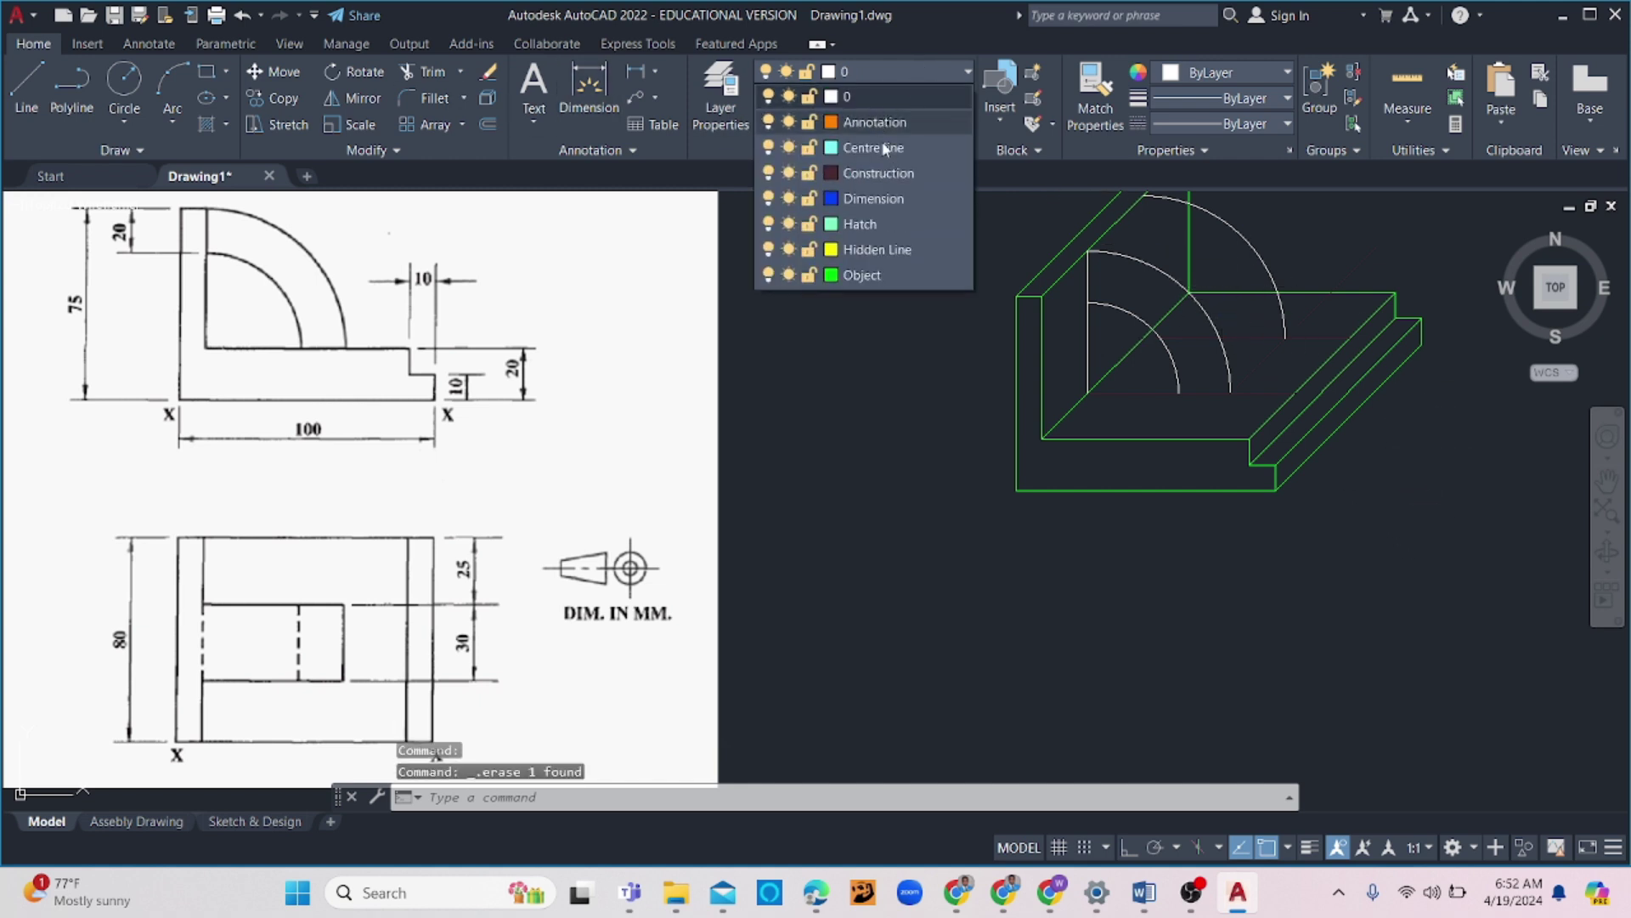
pyautogui.click(875, 273)
pyautogui.click(27, 85)
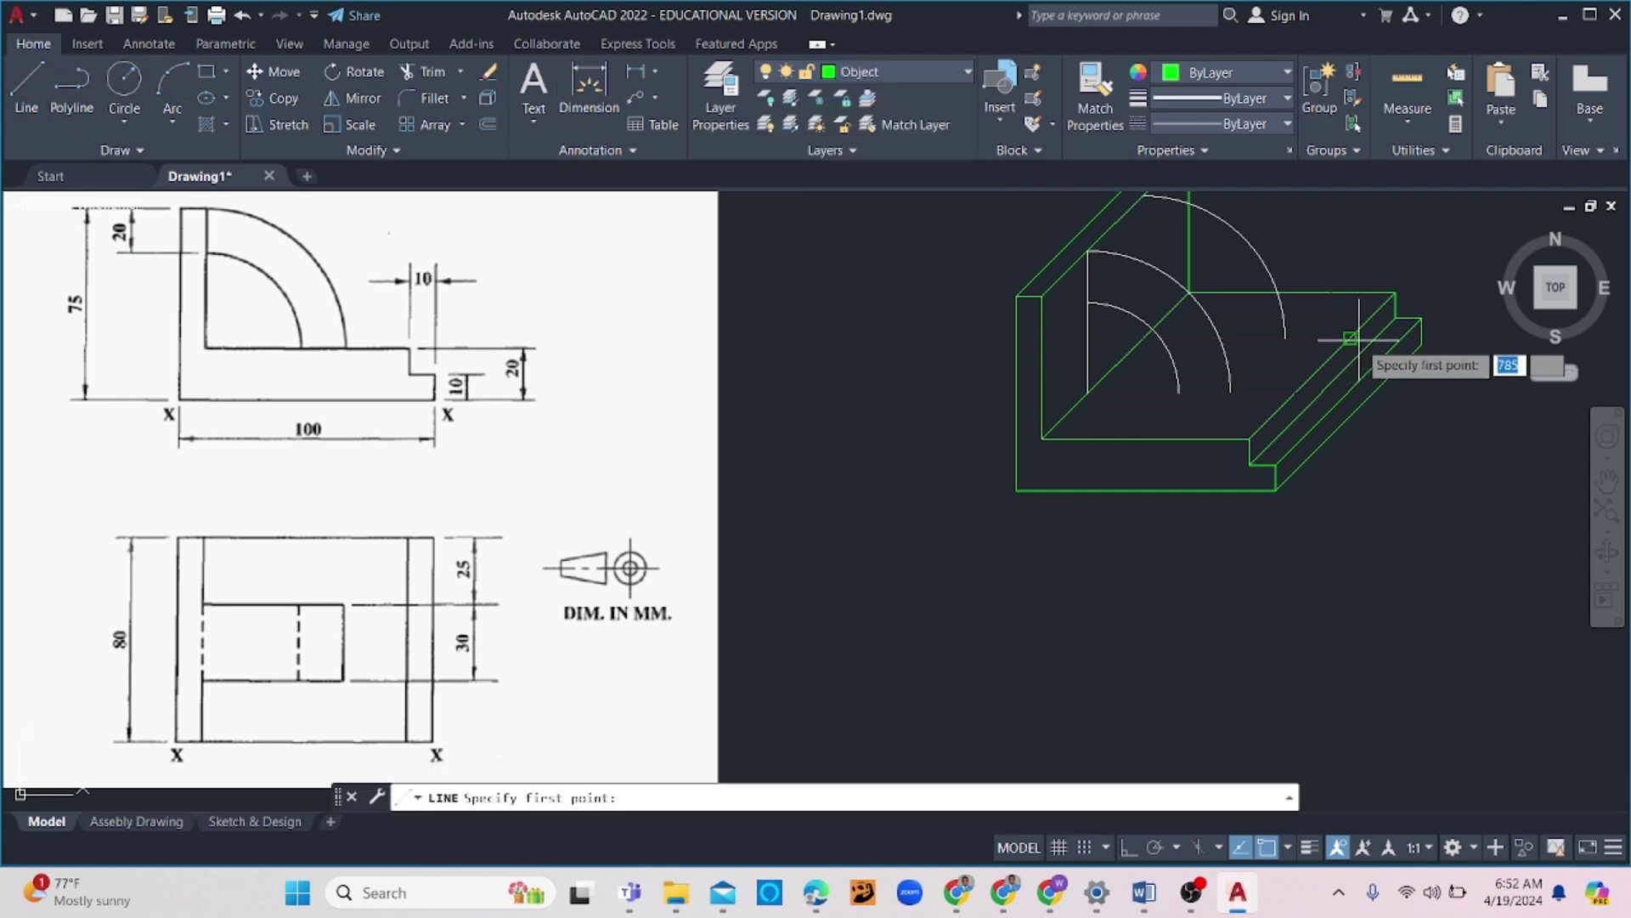
pyautogui.click(1286, 338)
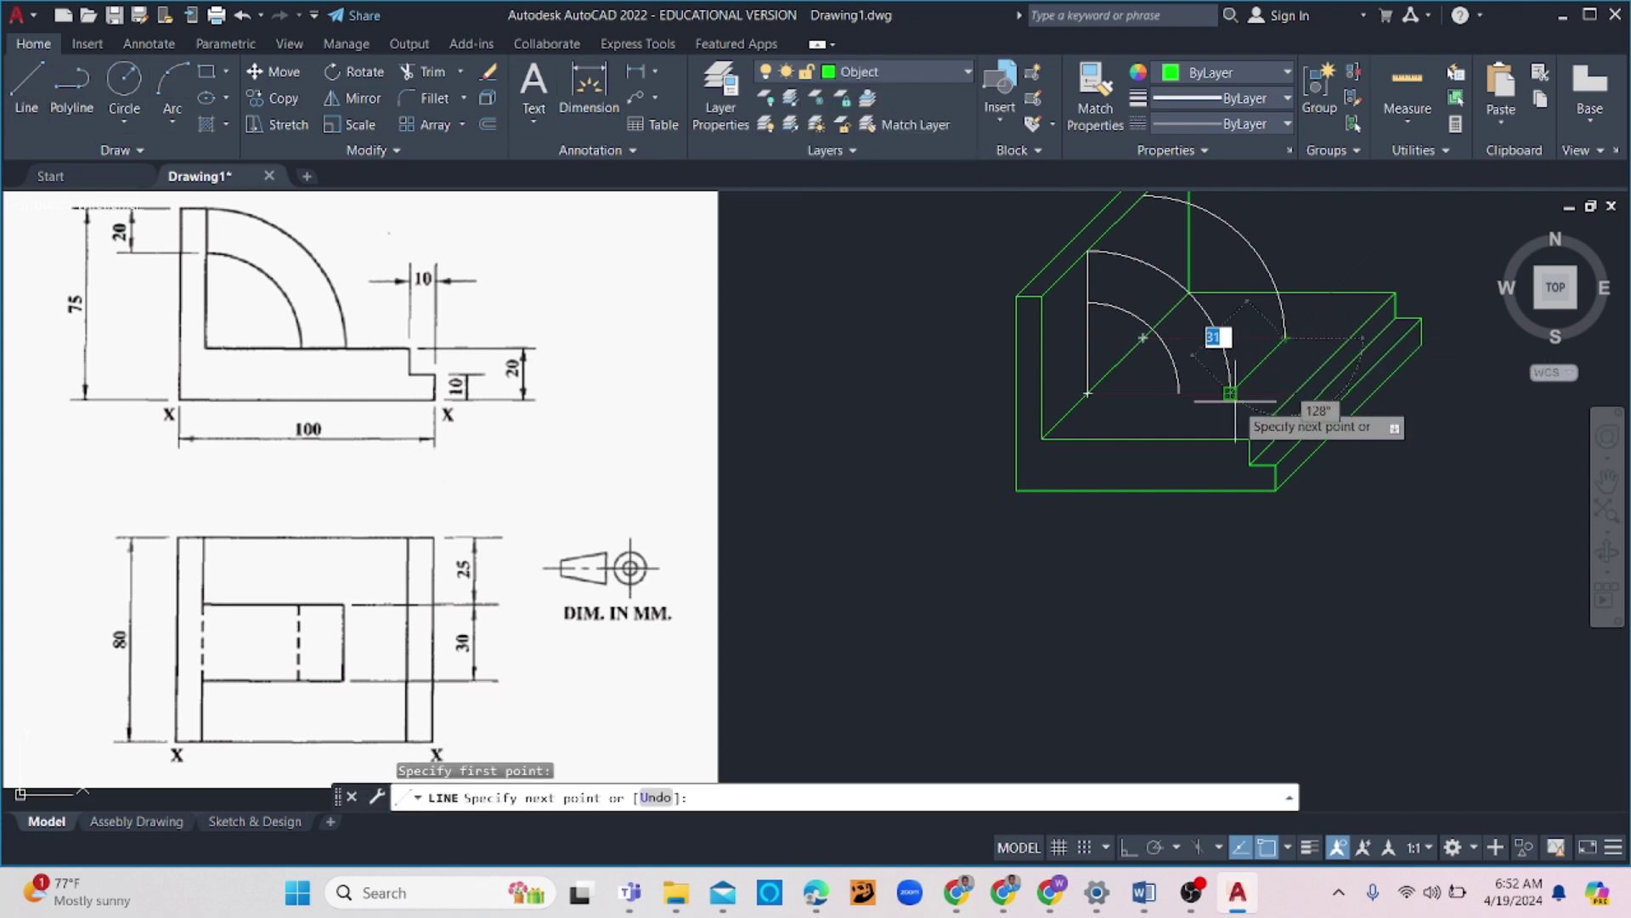
pyautogui.click(1229, 393)
pyautogui.click(1179, 393)
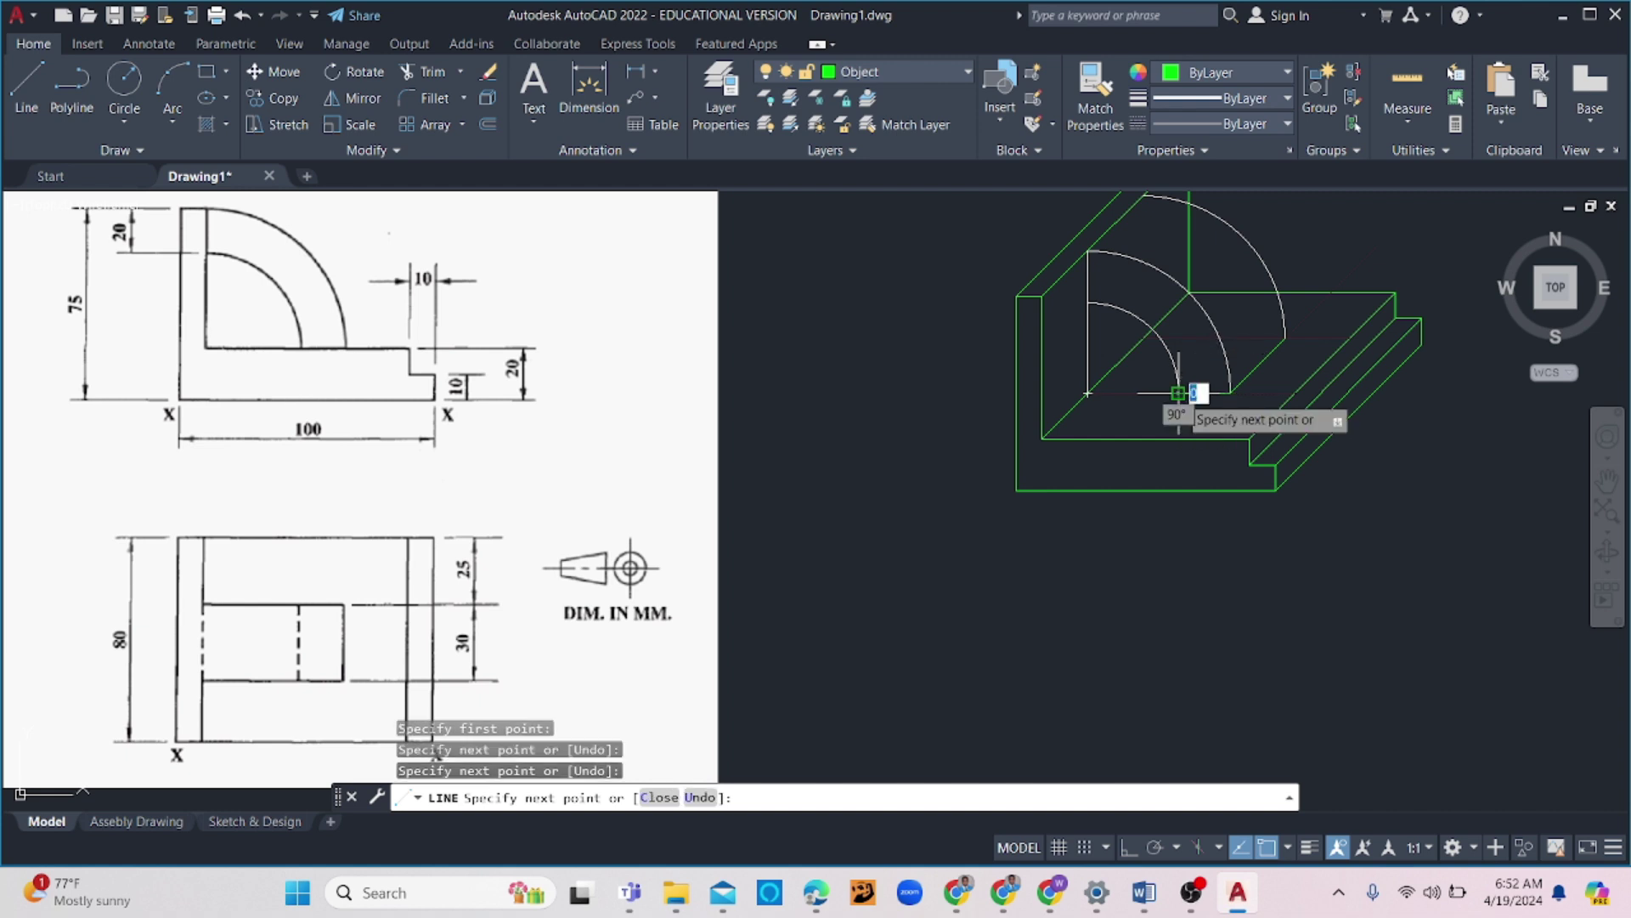
pyautogui.press('Return')
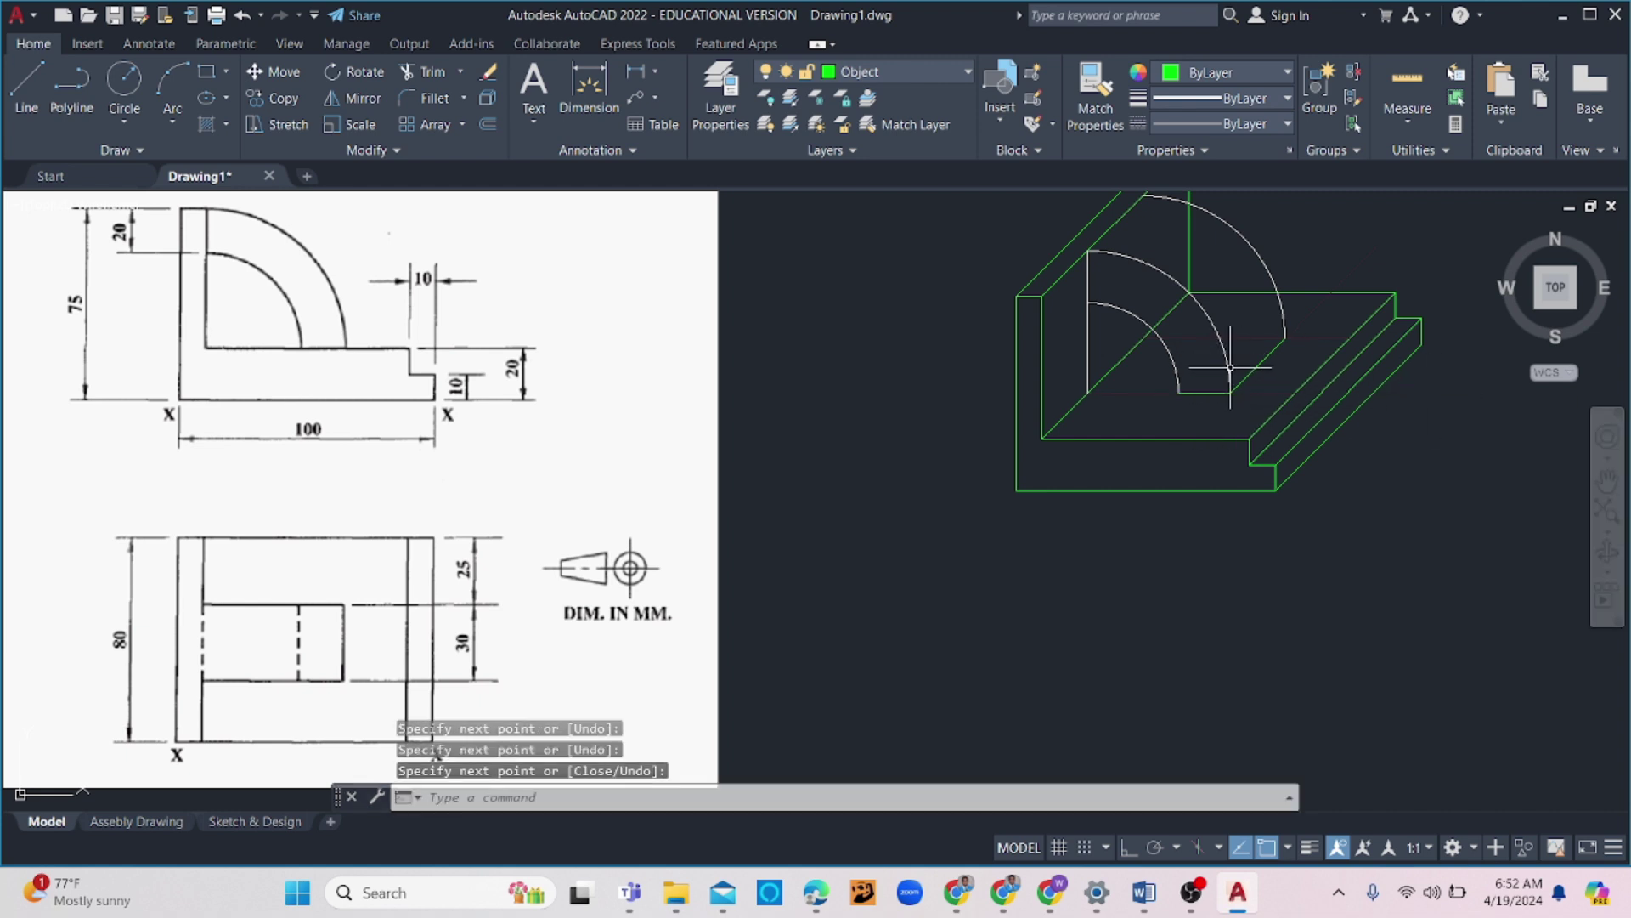
# Move the front outer, front inner and rear outer rib arcs to the Object layer
pyautogui.click(1142, 260)
pyautogui.click(1129, 310)
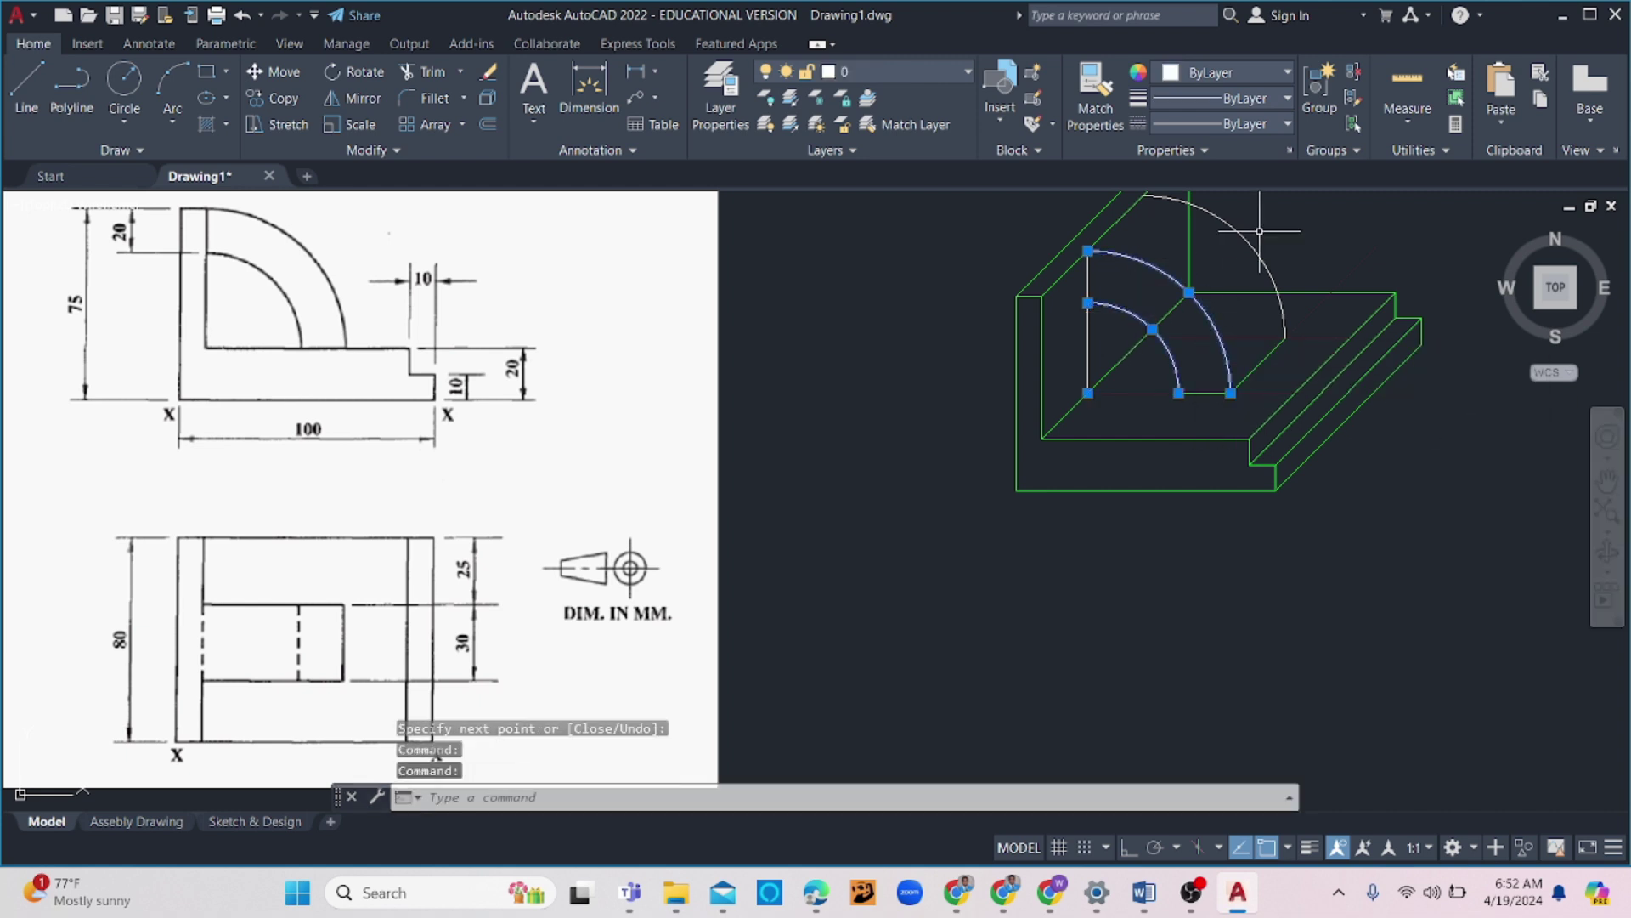
pyautogui.click(1222, 245)
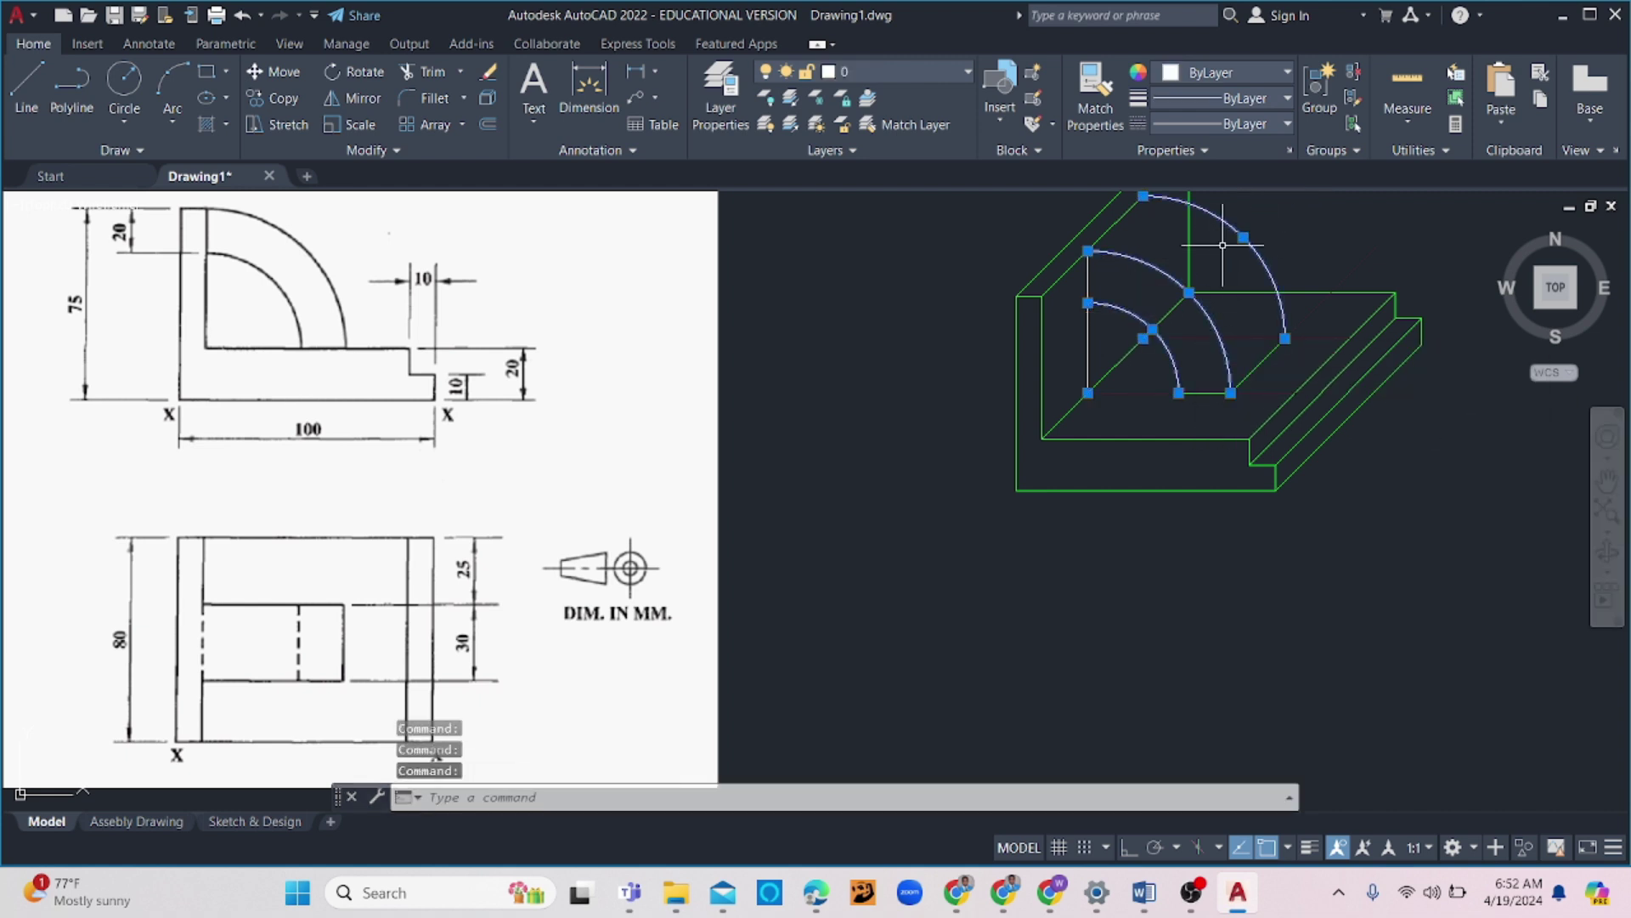
pyautogui.click(881, 70)
pyautogui.click(870, 270)
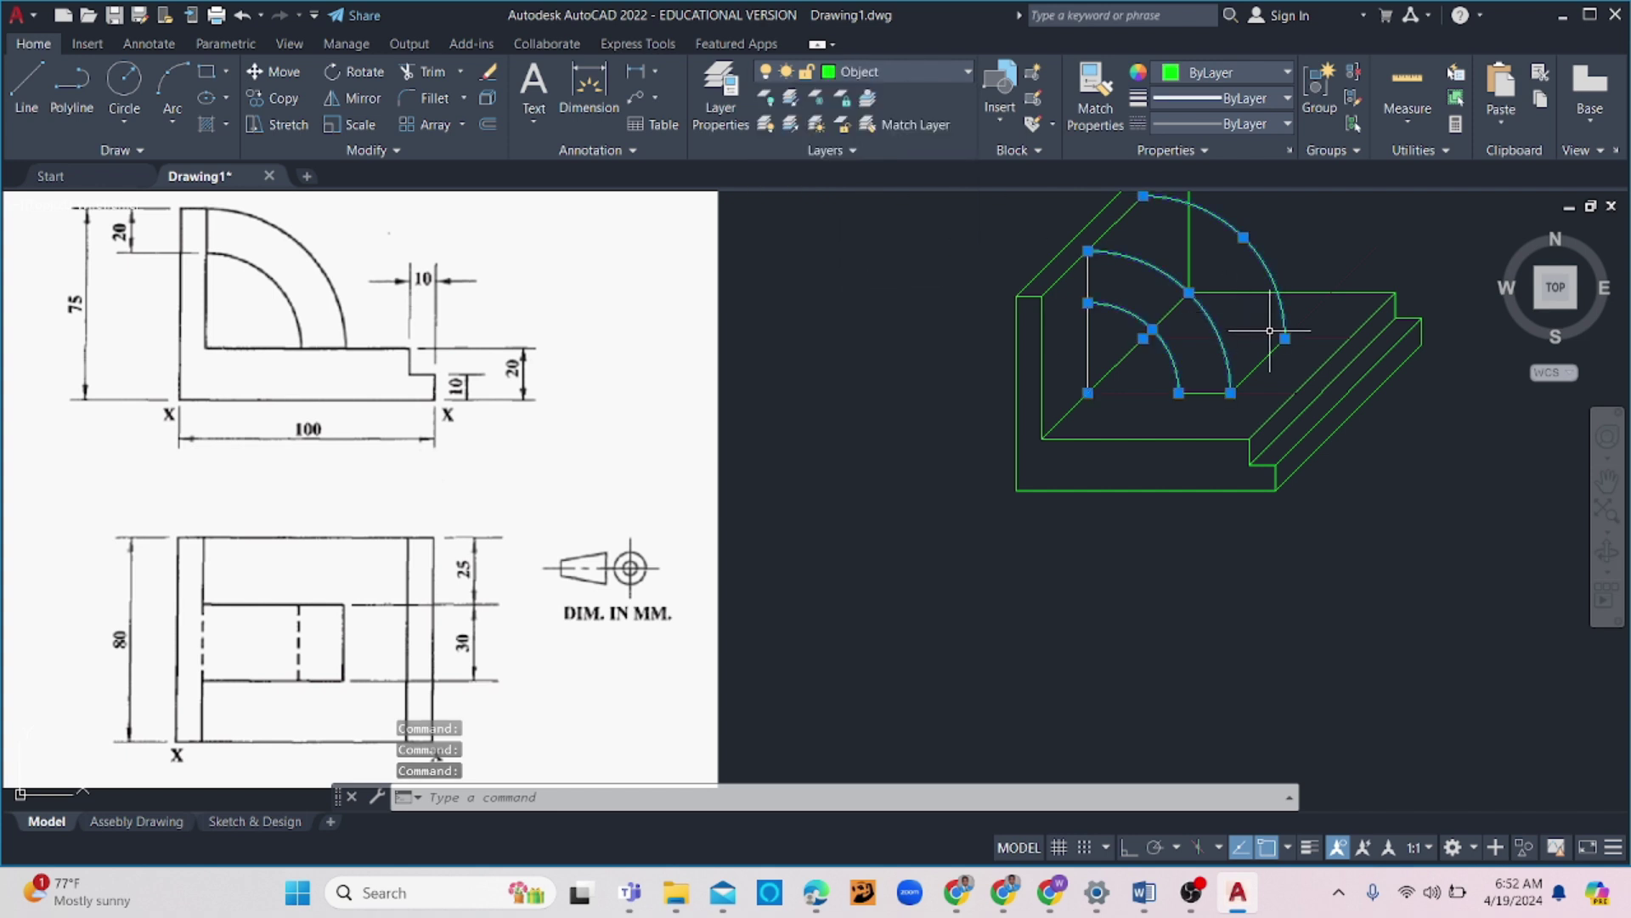
pyautogui.press('Escape')
# Trim away the portions of the upright's and base's rear edges that lie hidden behind the curved rib
pyautogui.moveTo(1257, 328); pyautogui.dragTo(1301, 413, button='middle')
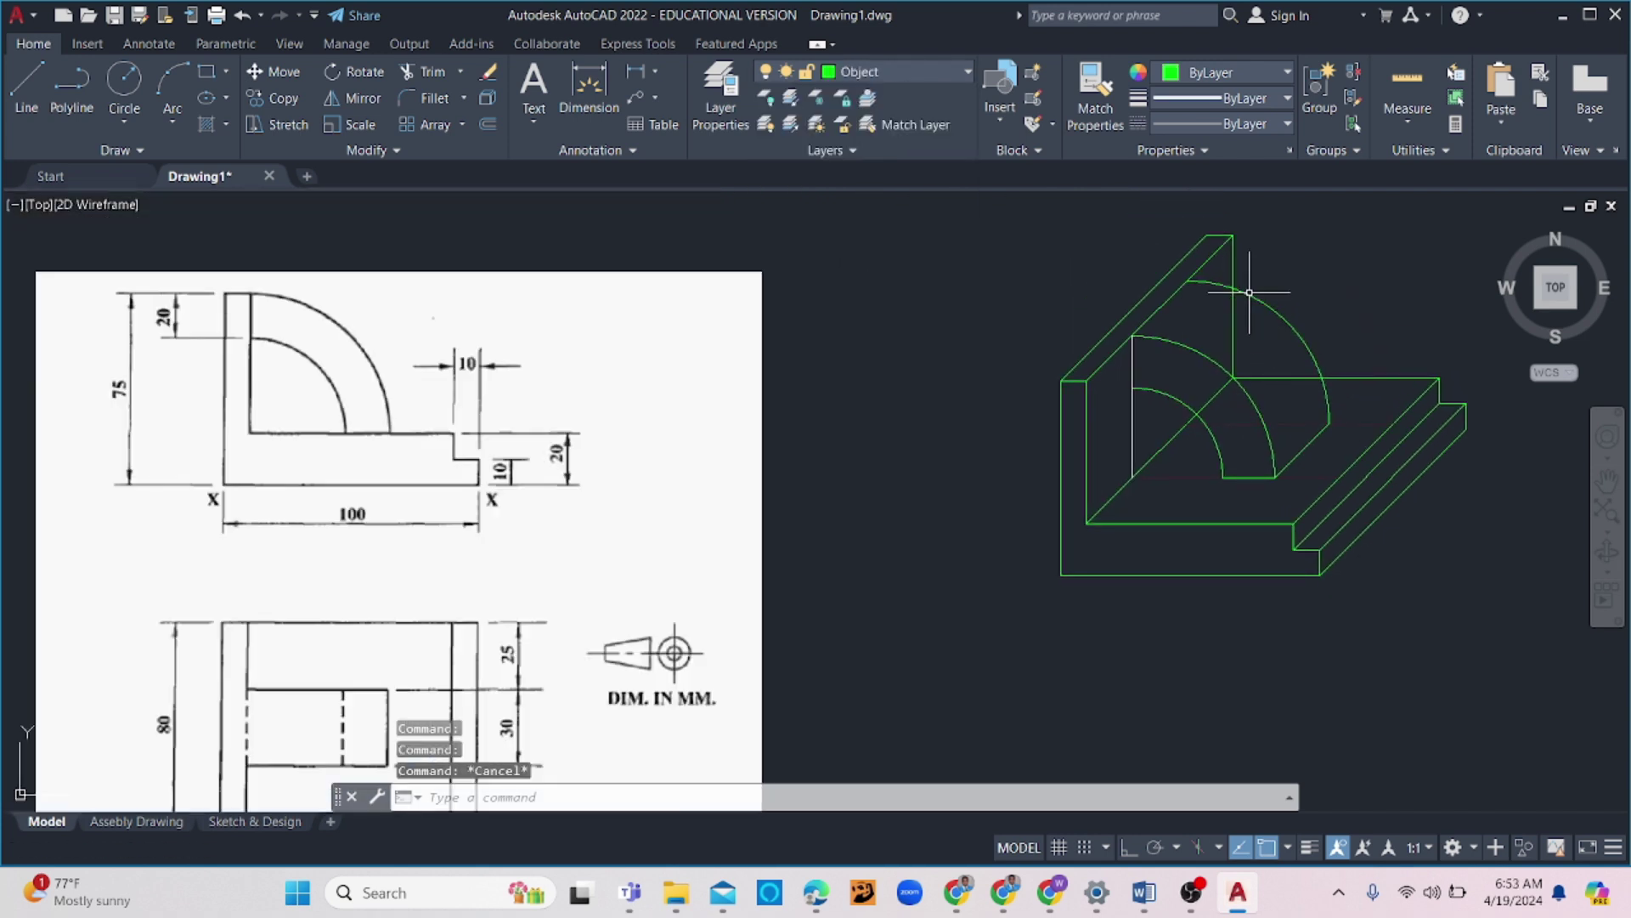
pyautogui.write('tr')
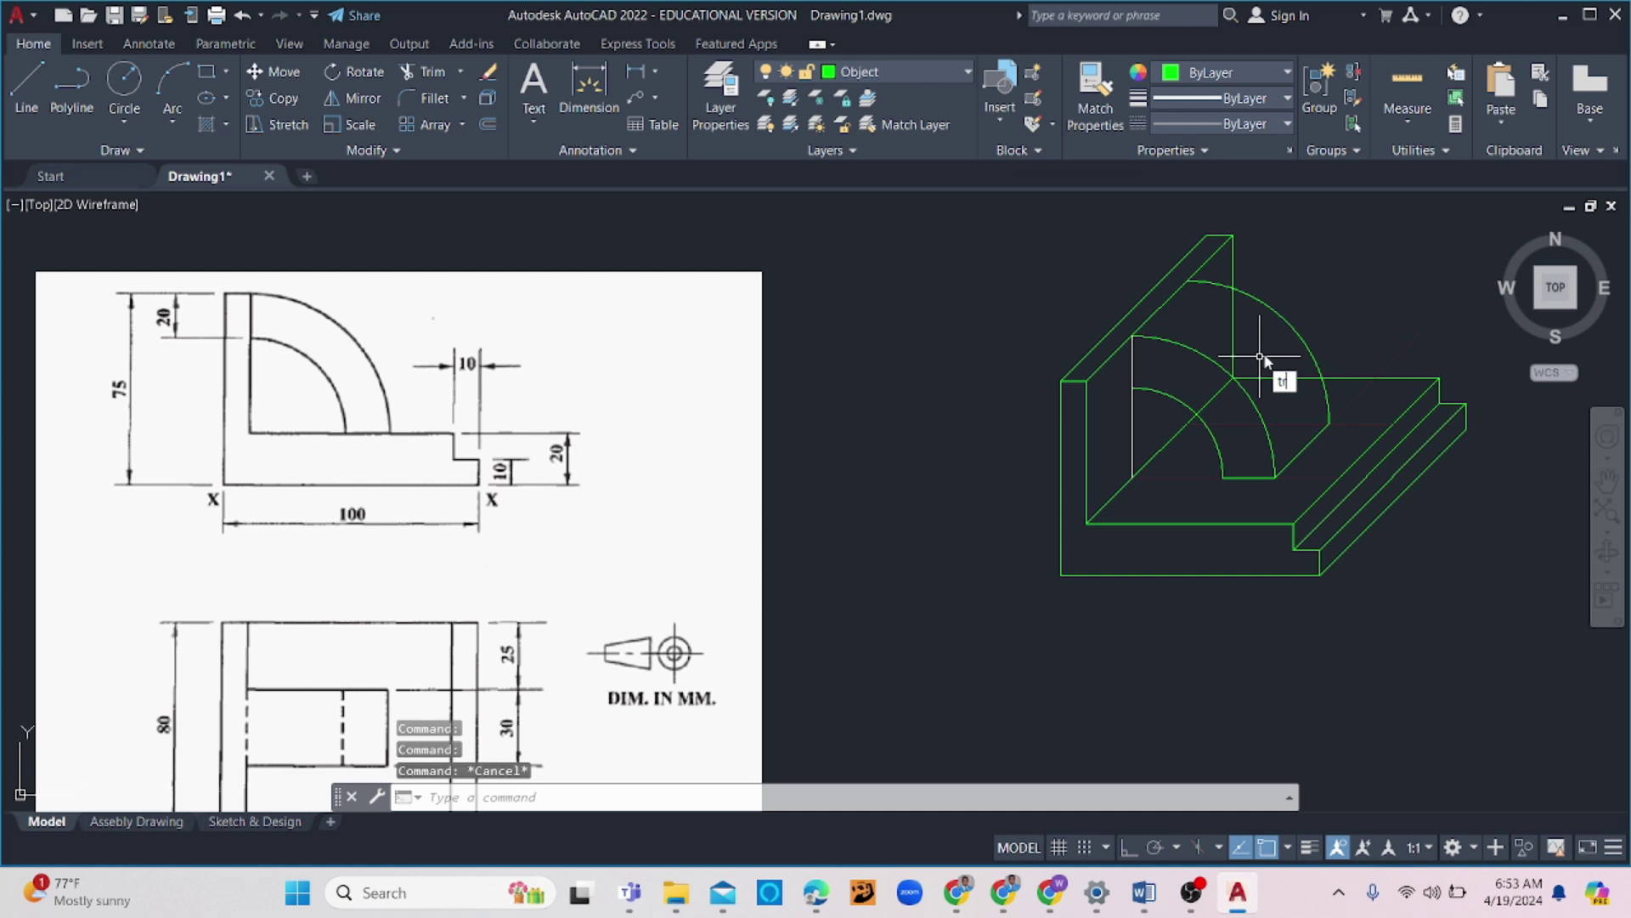
pyautogui.press('Return')
pyautogui.moveTo(1260, 357)
pyautogui.mouseDown()
pyautogui.moveTo(1244, 346)
pyautogui.moveTo(1240, 378)
pyautogui.moveTo(1205, 399)
pyautogui.moveTo(1246, 395)
pyautogui.mouseUp()
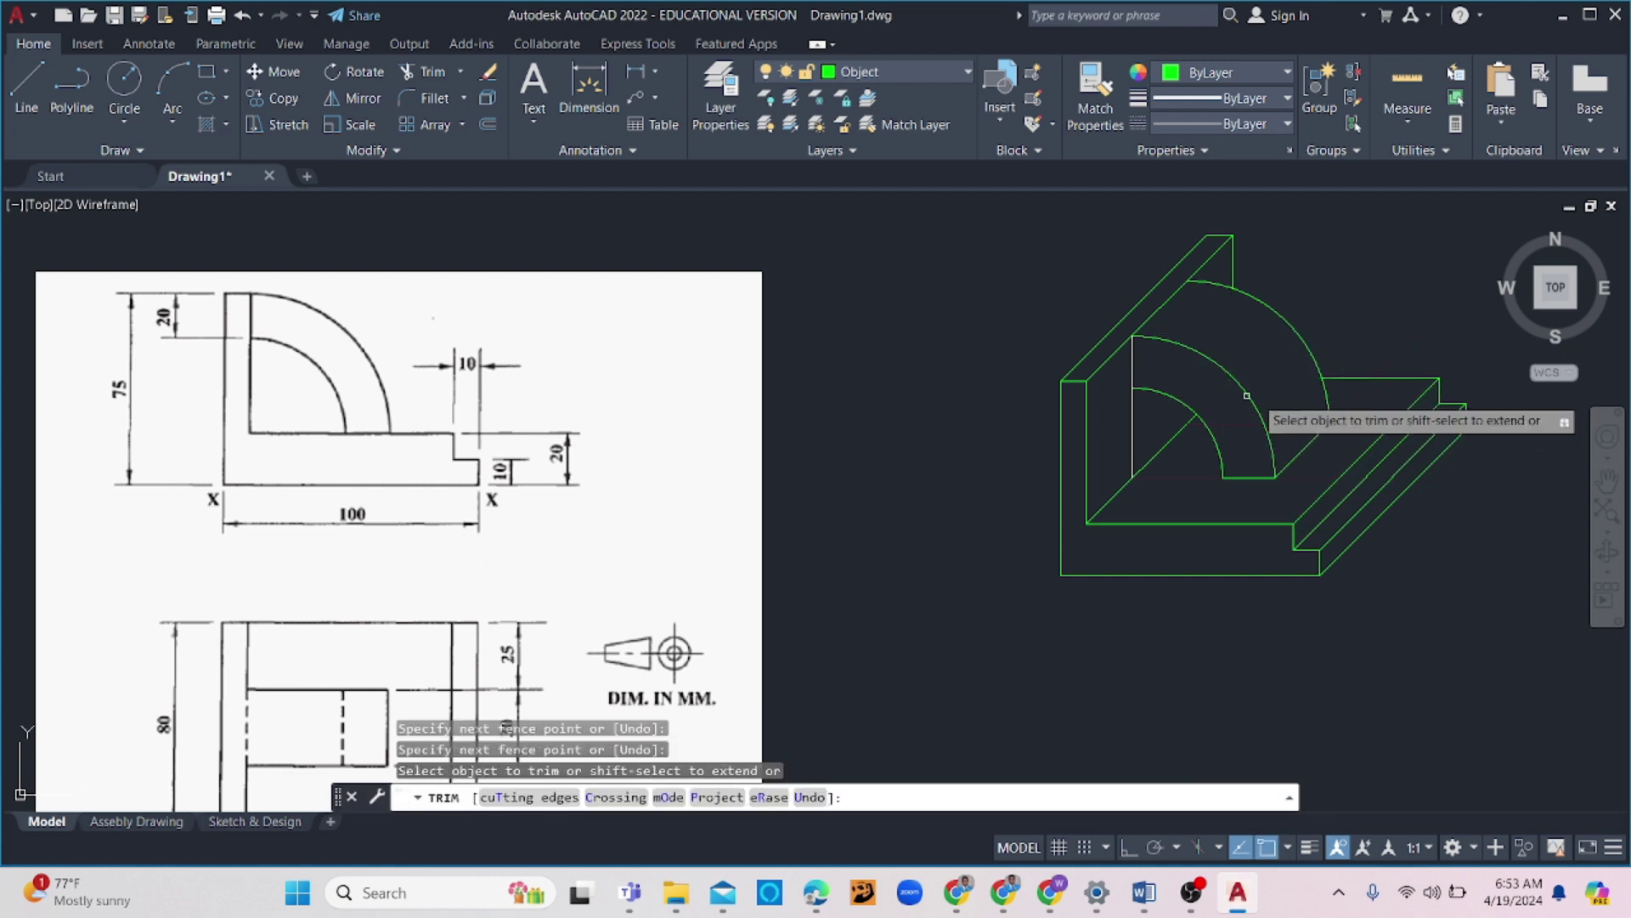
pyautogui.press('Escape')
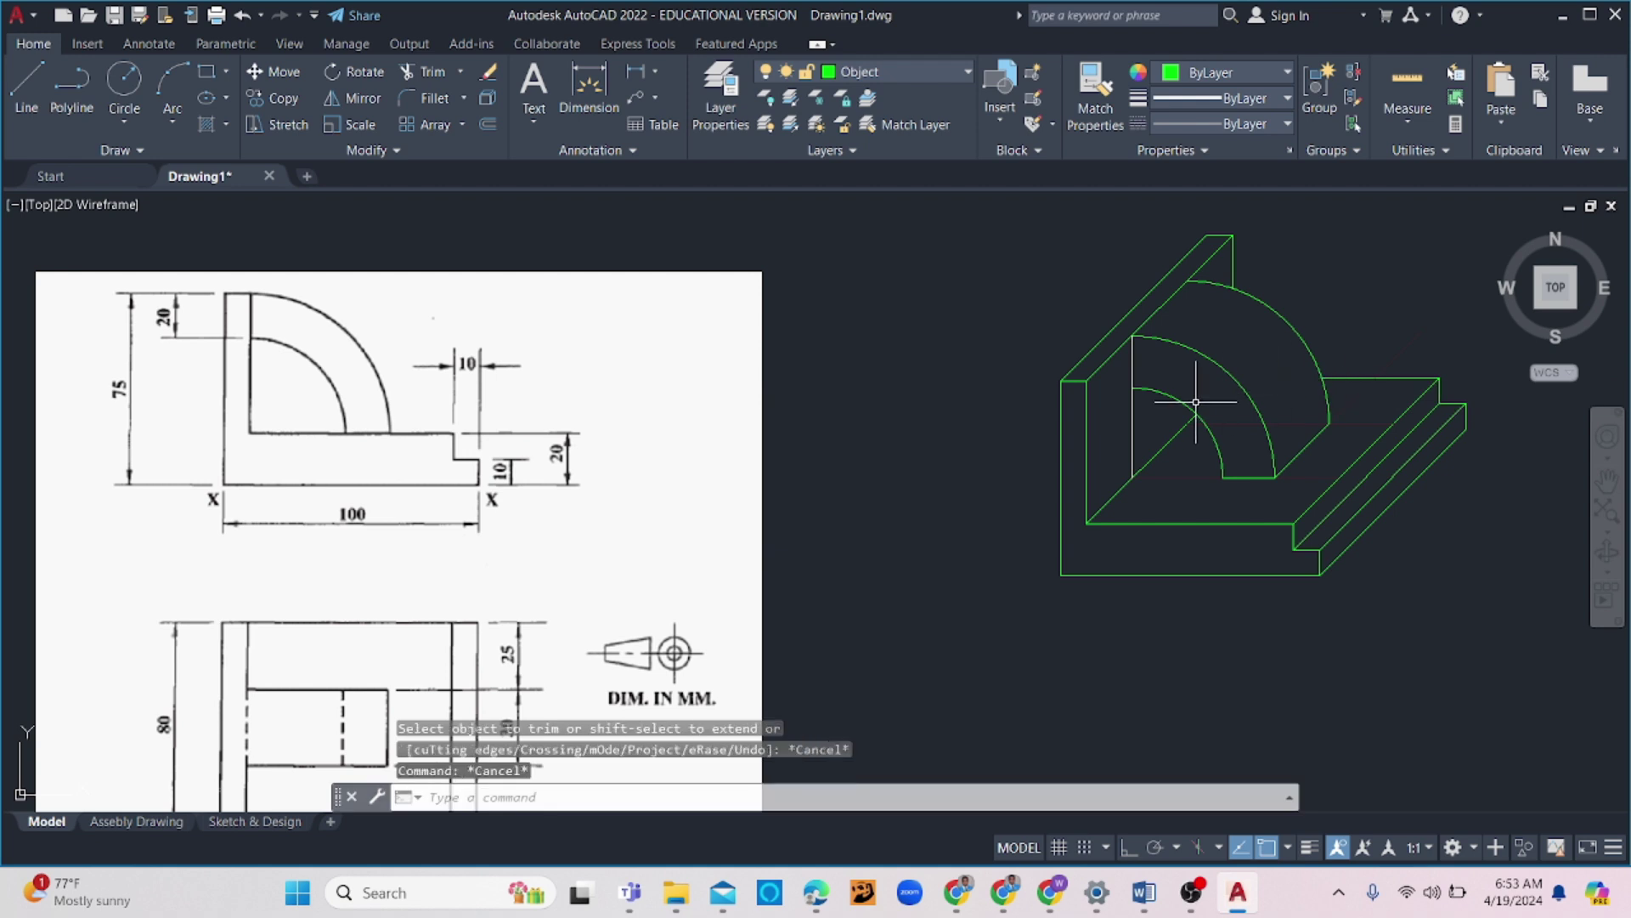
# Move the white vertical radius line on the upright to the Construction layer
pyautogui.click(1132, 406)
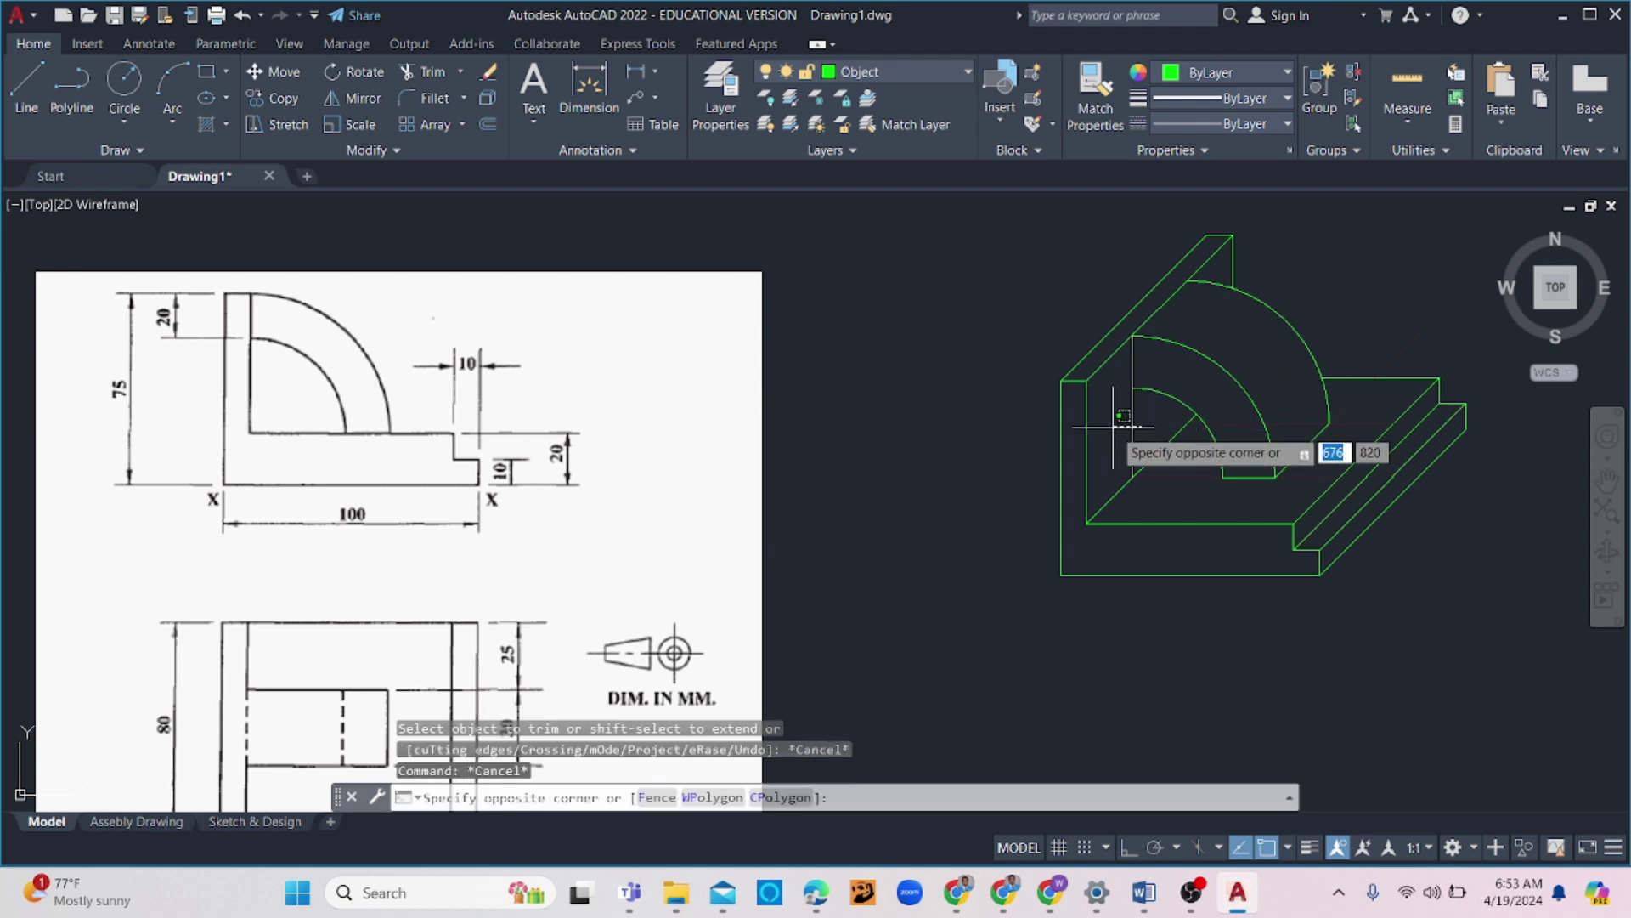
pyautogui.click(909, 72)
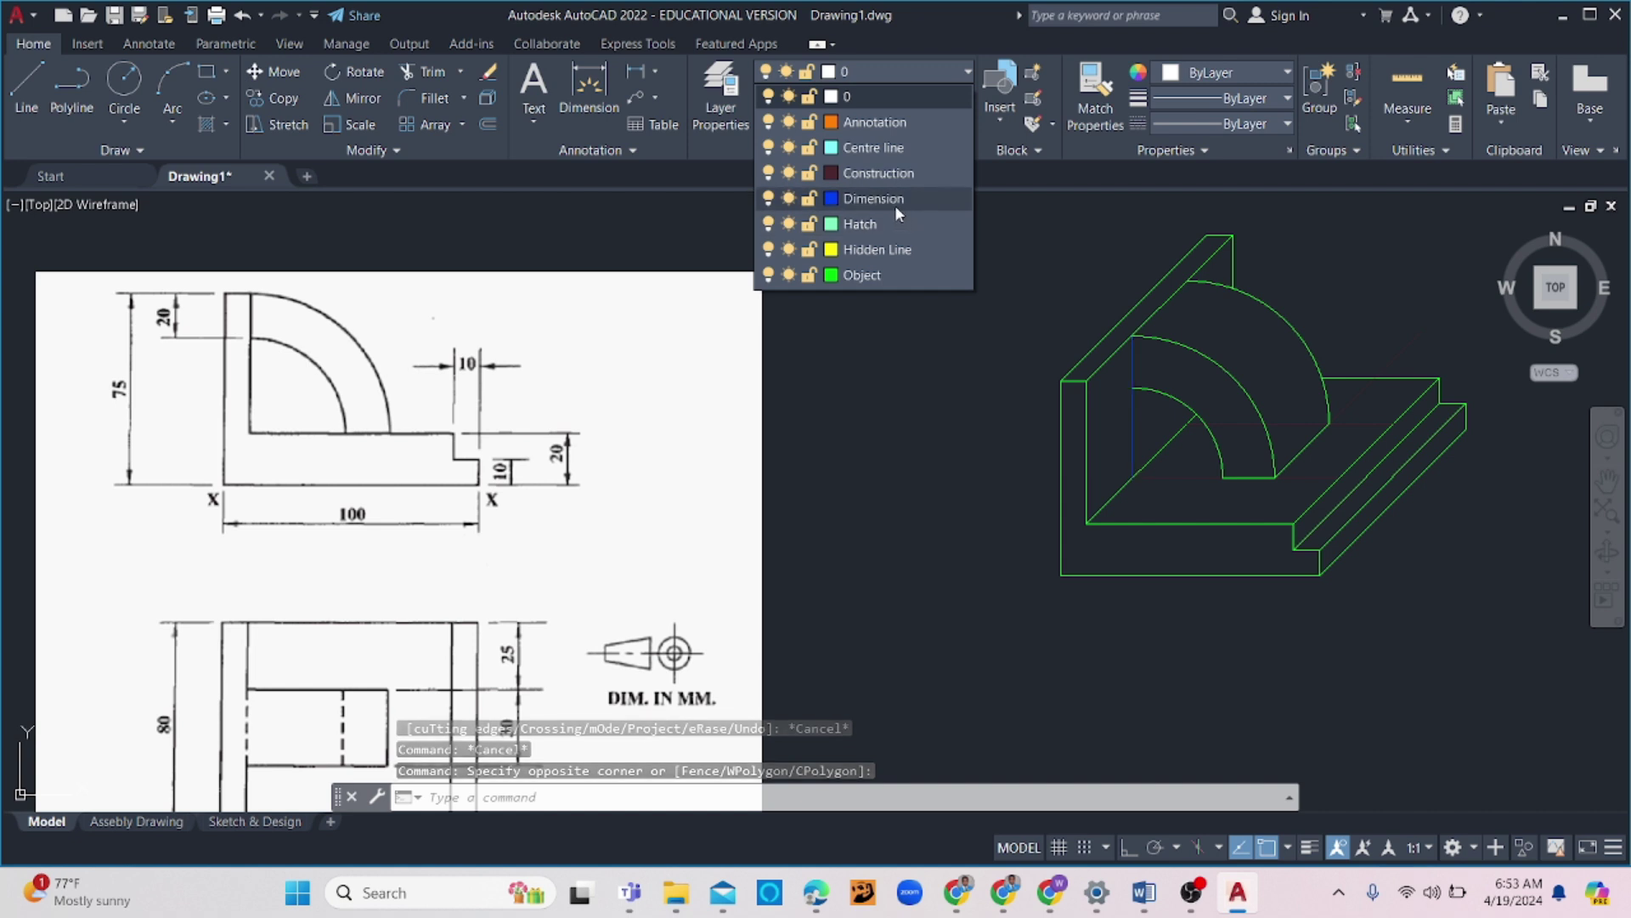
pyautogui.click(881, 173)
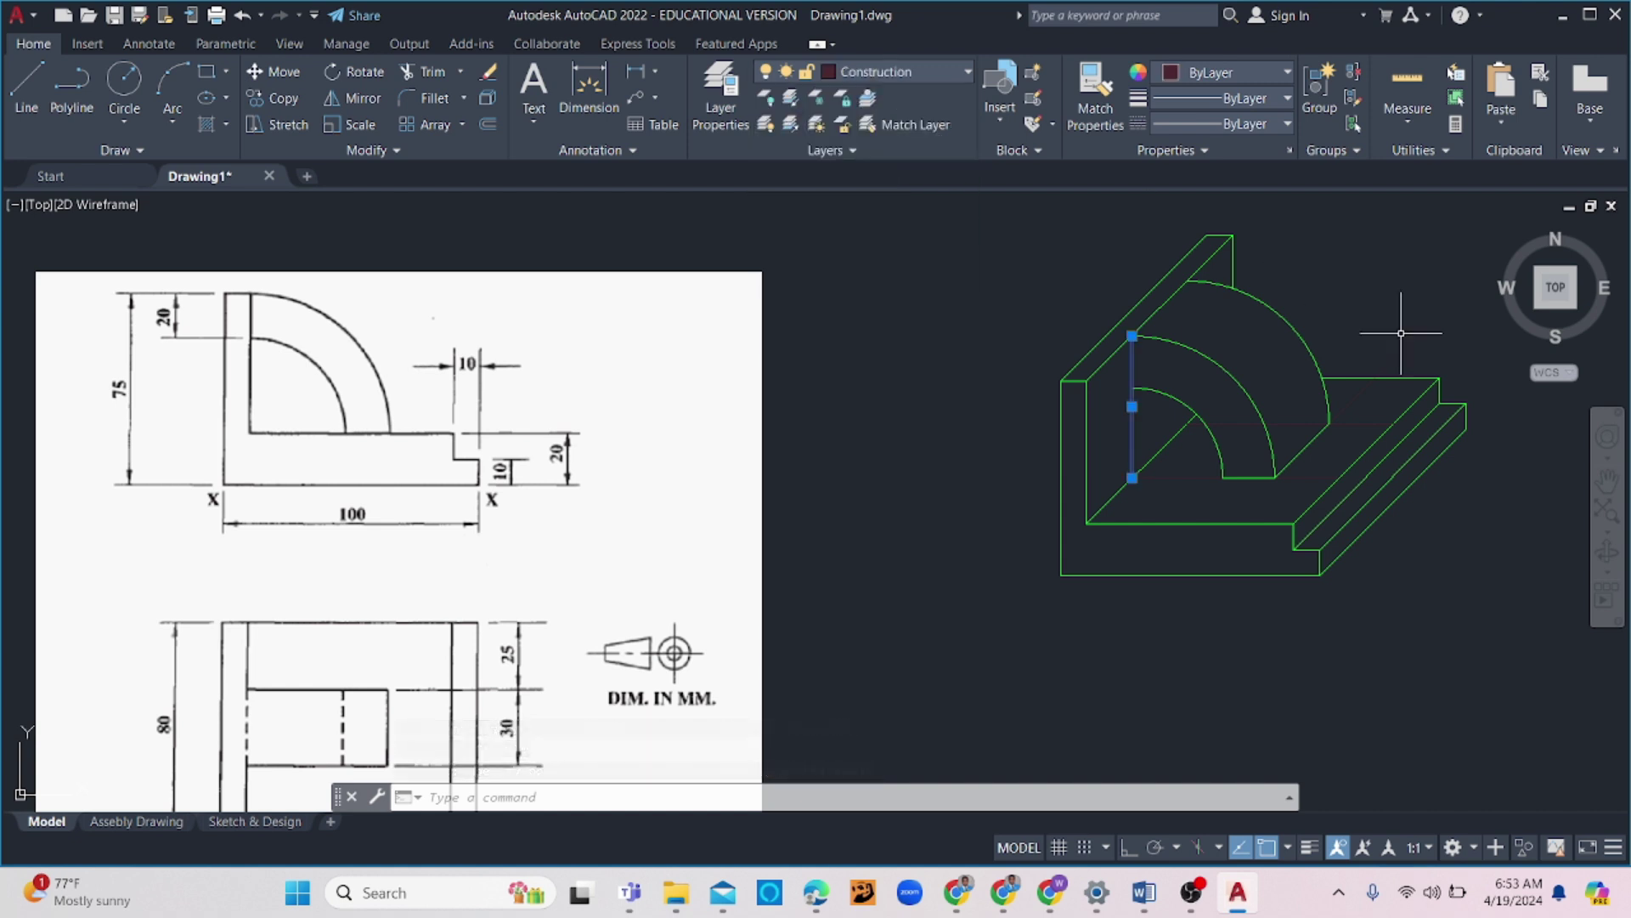
# Draw a vertical line on the Object layer joining the upper ends of the rib's front outer and front inner arcs
pyautogui.press('Escape')
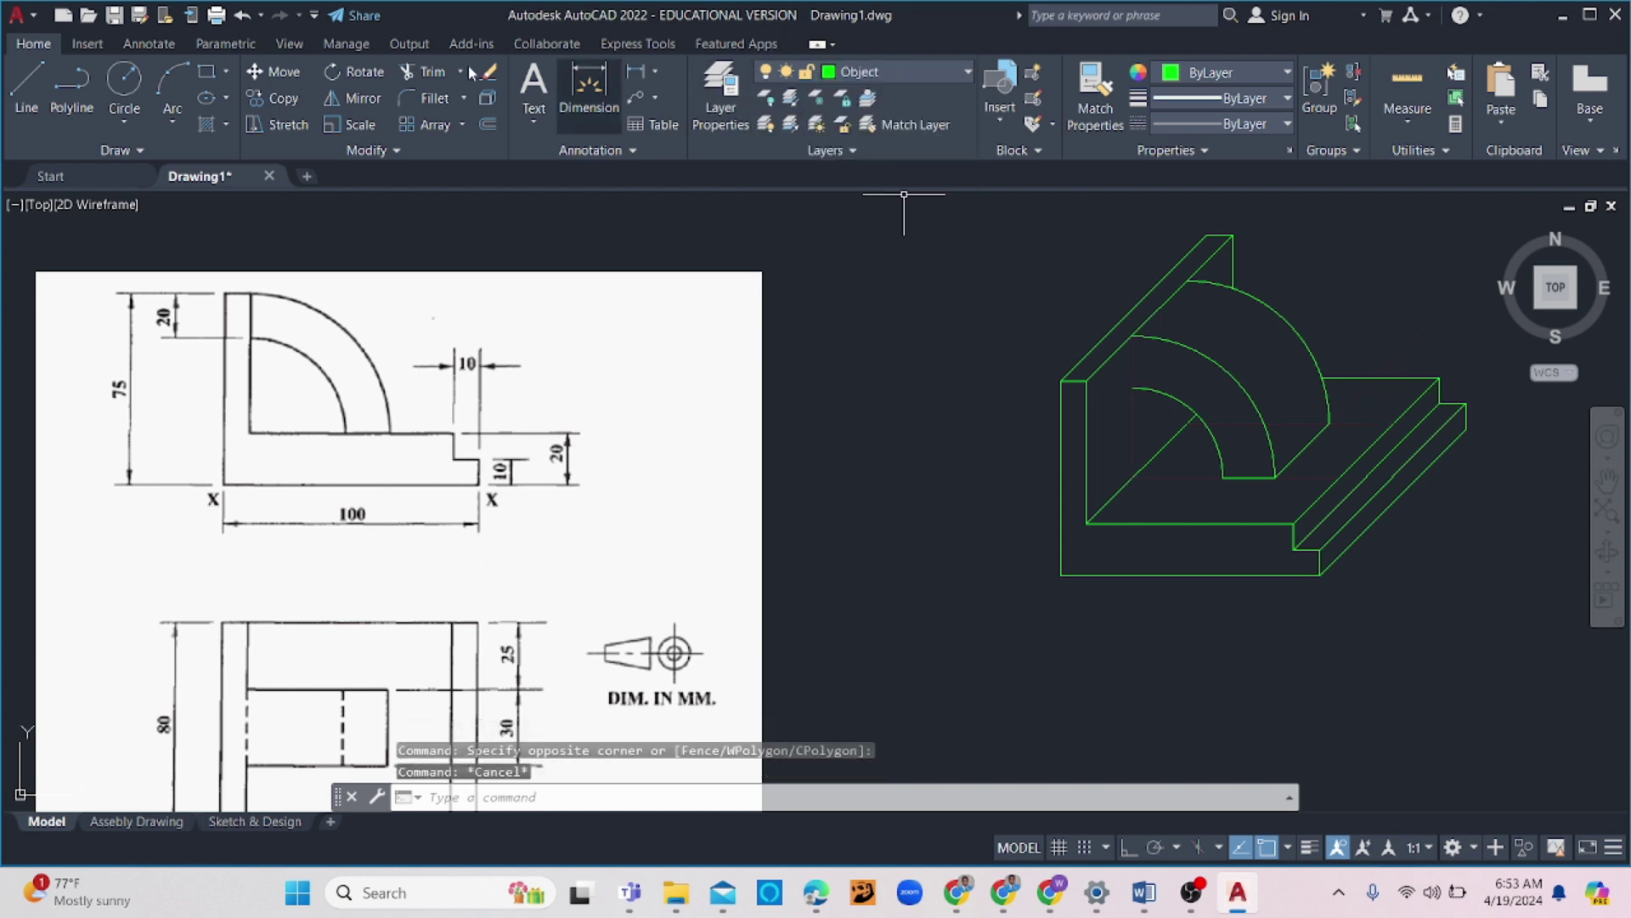
pyautogui.click(26, 85)
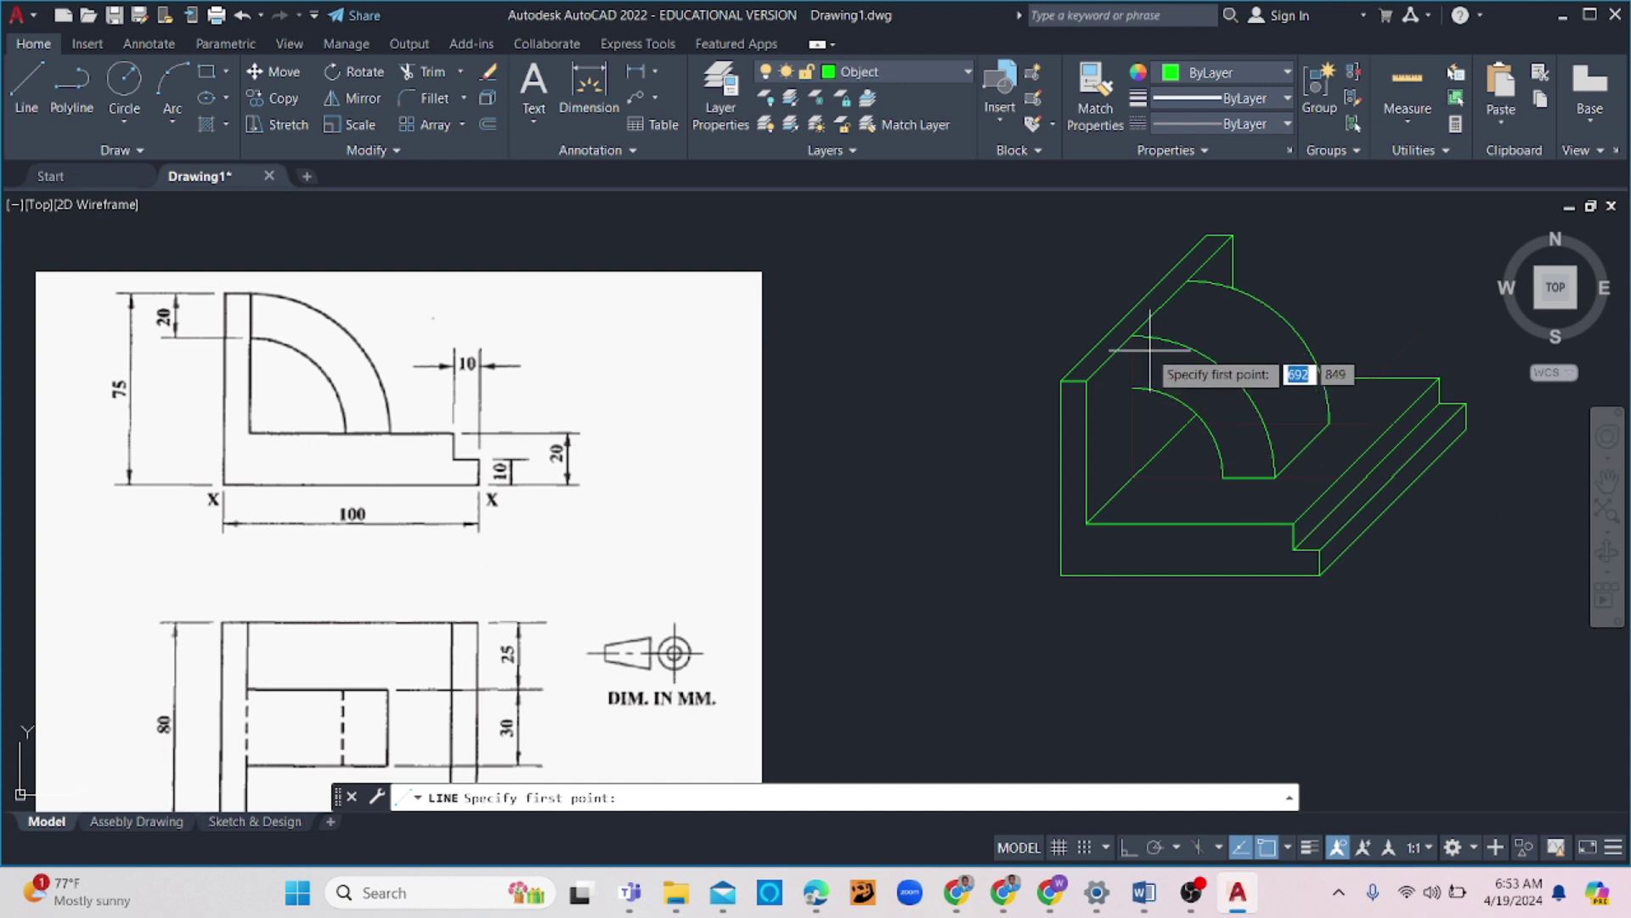
pyautogui.click(1132, 477)
pyautogui.click(1132, 388)
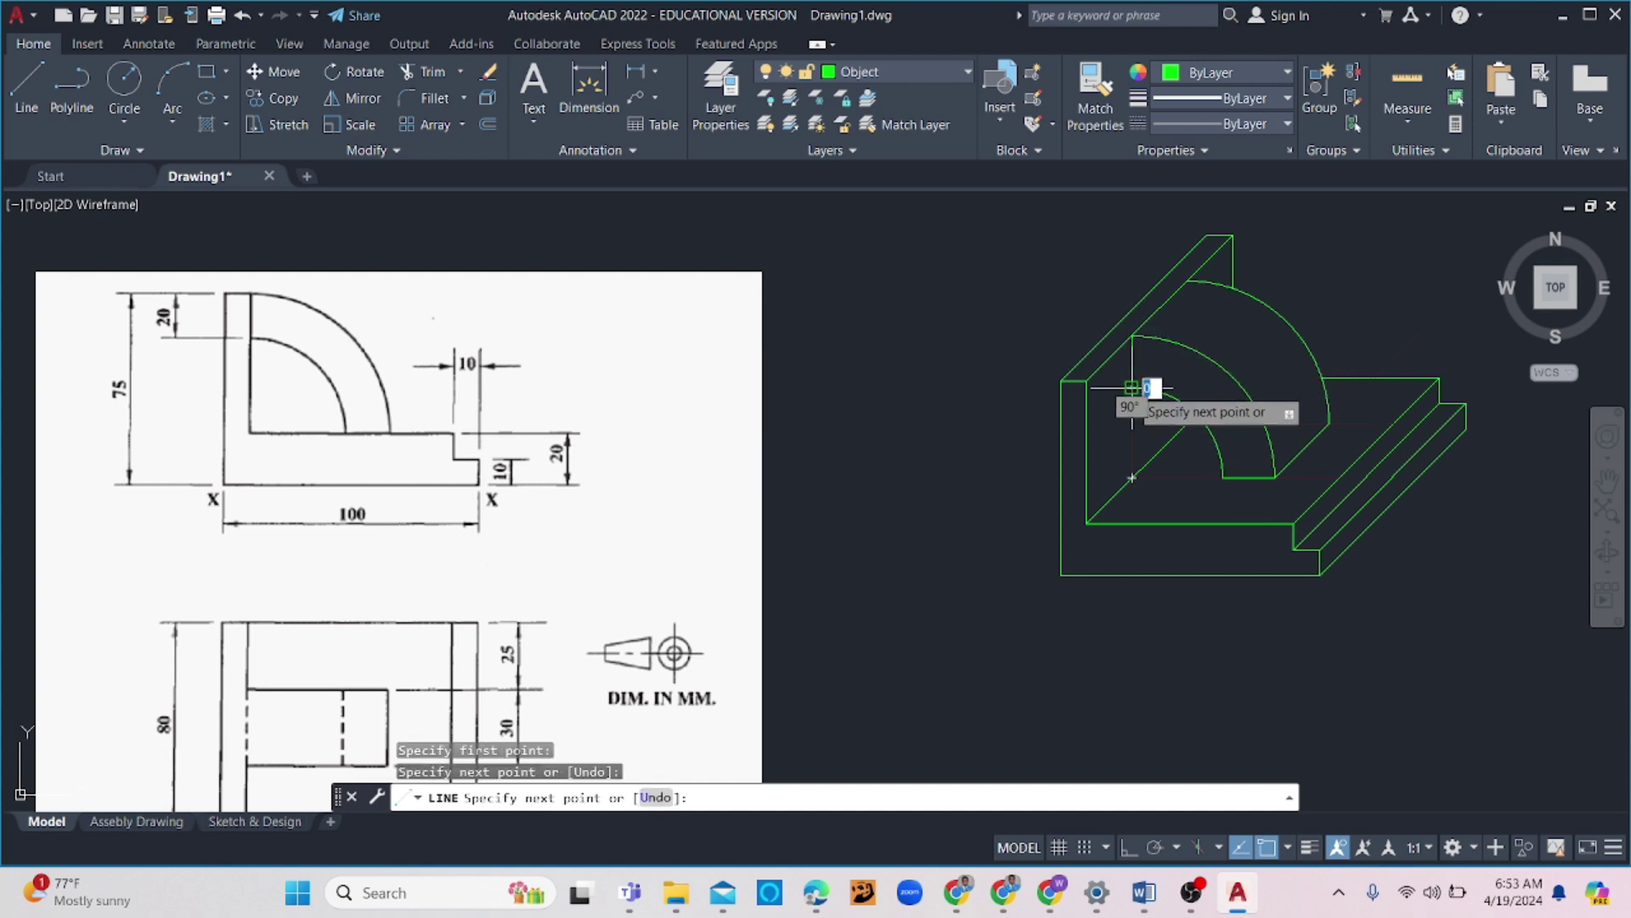
pyautogui.press('Escape')
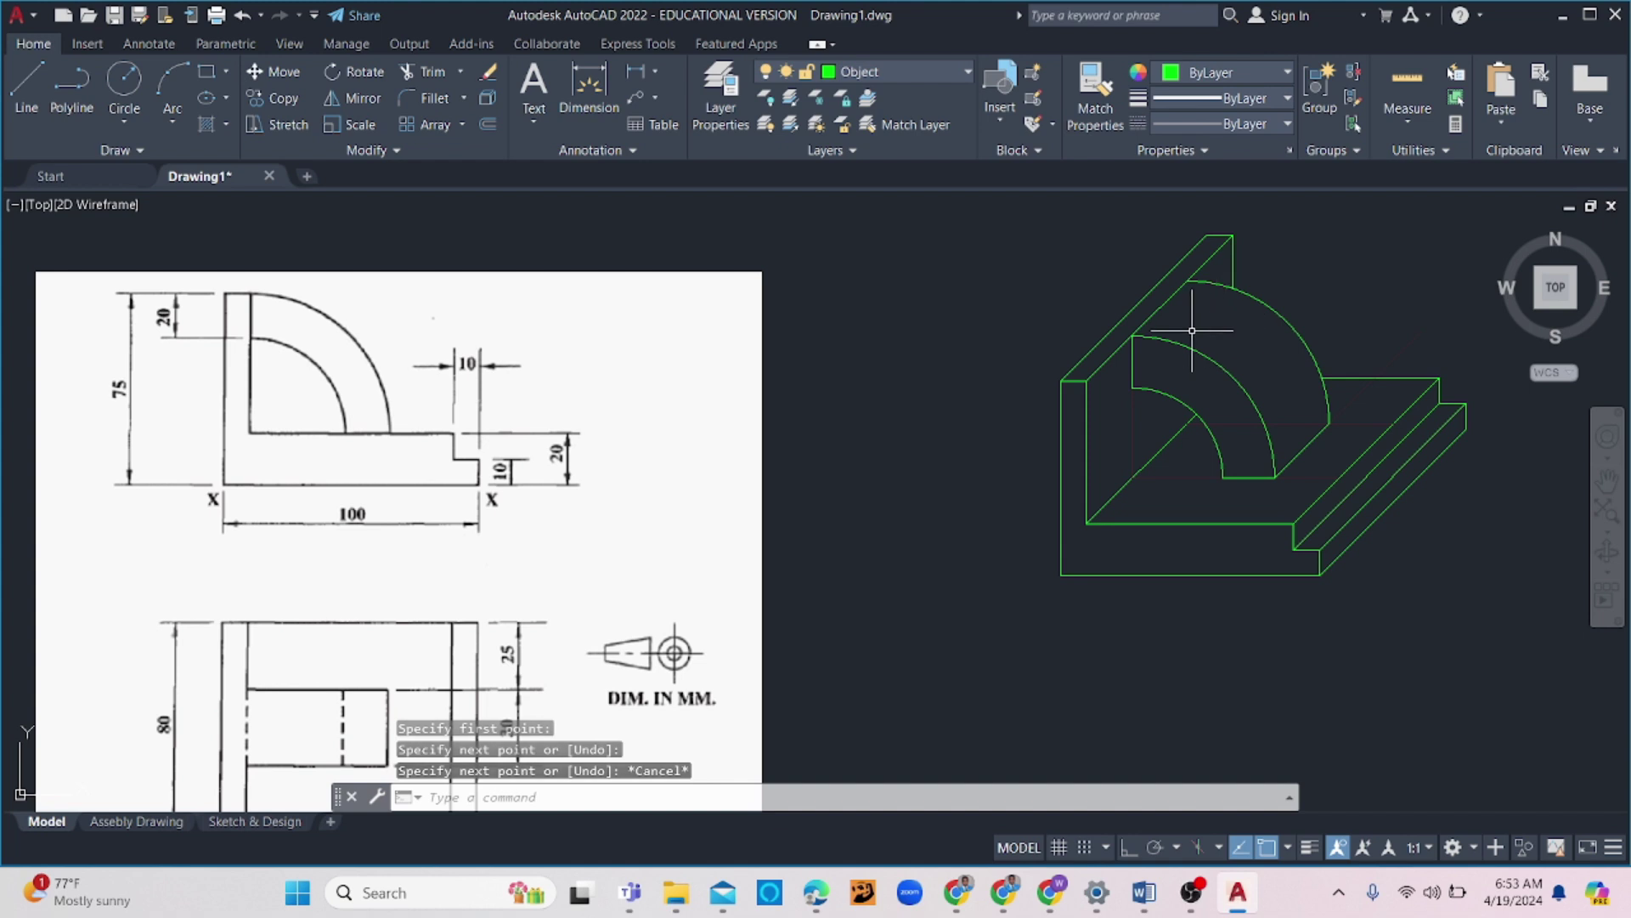
pyautogui.moveTo(1172, 332); pyautogui.dragTo(1170, 286, button='middle')
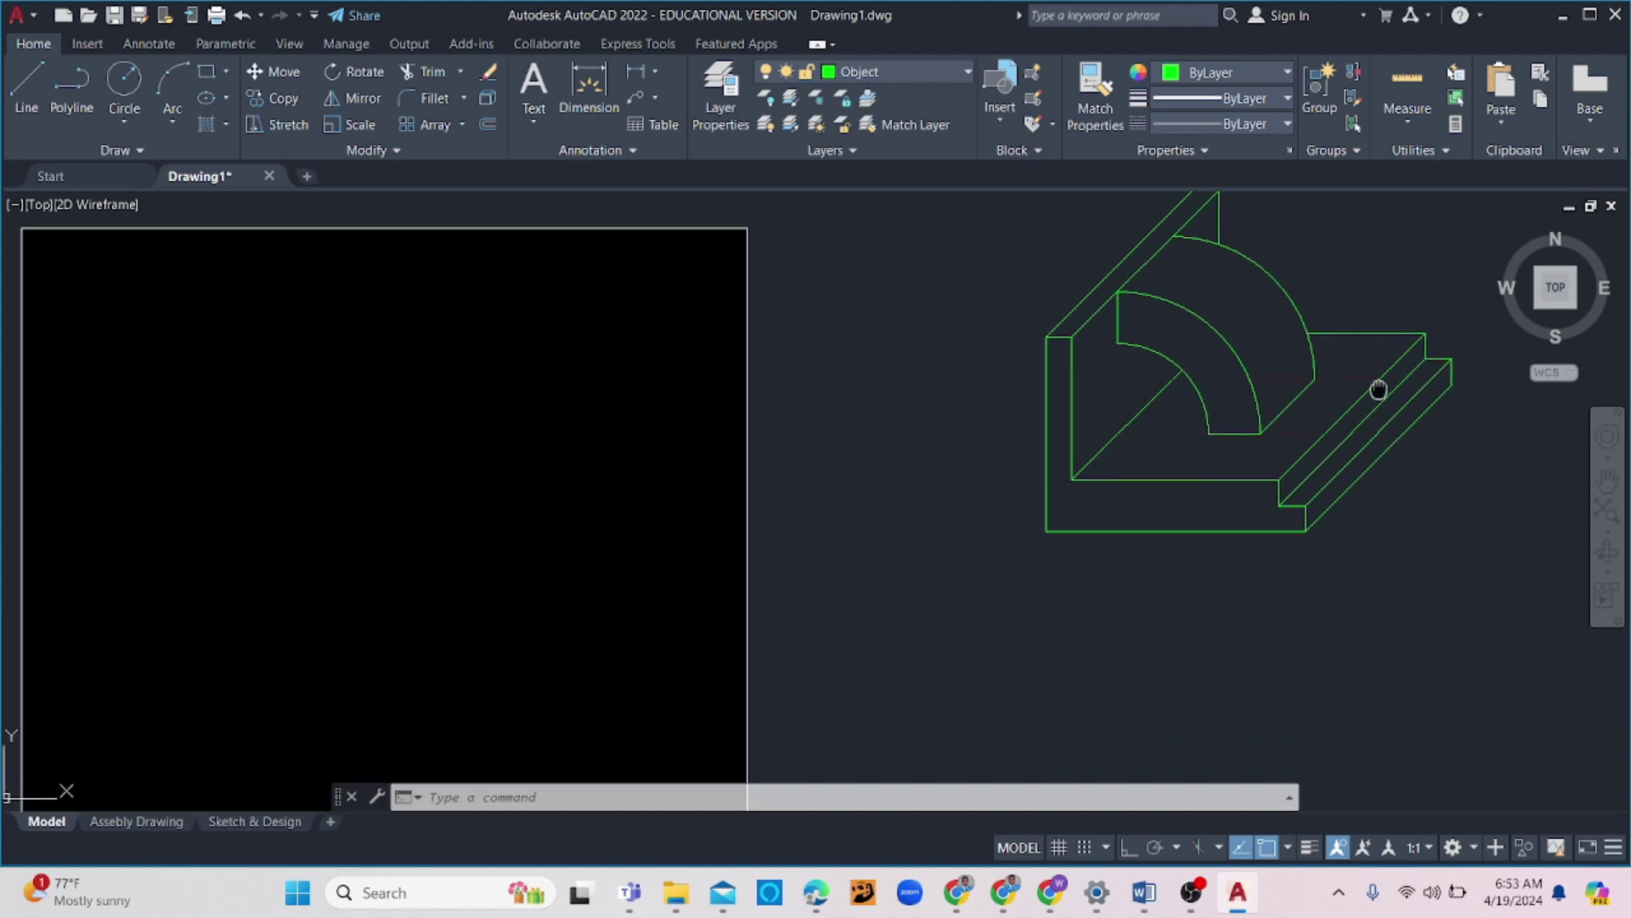
pyautogui.moveTo(1380, 386); pyautogui.dragTo(1271, 379, button='middle')
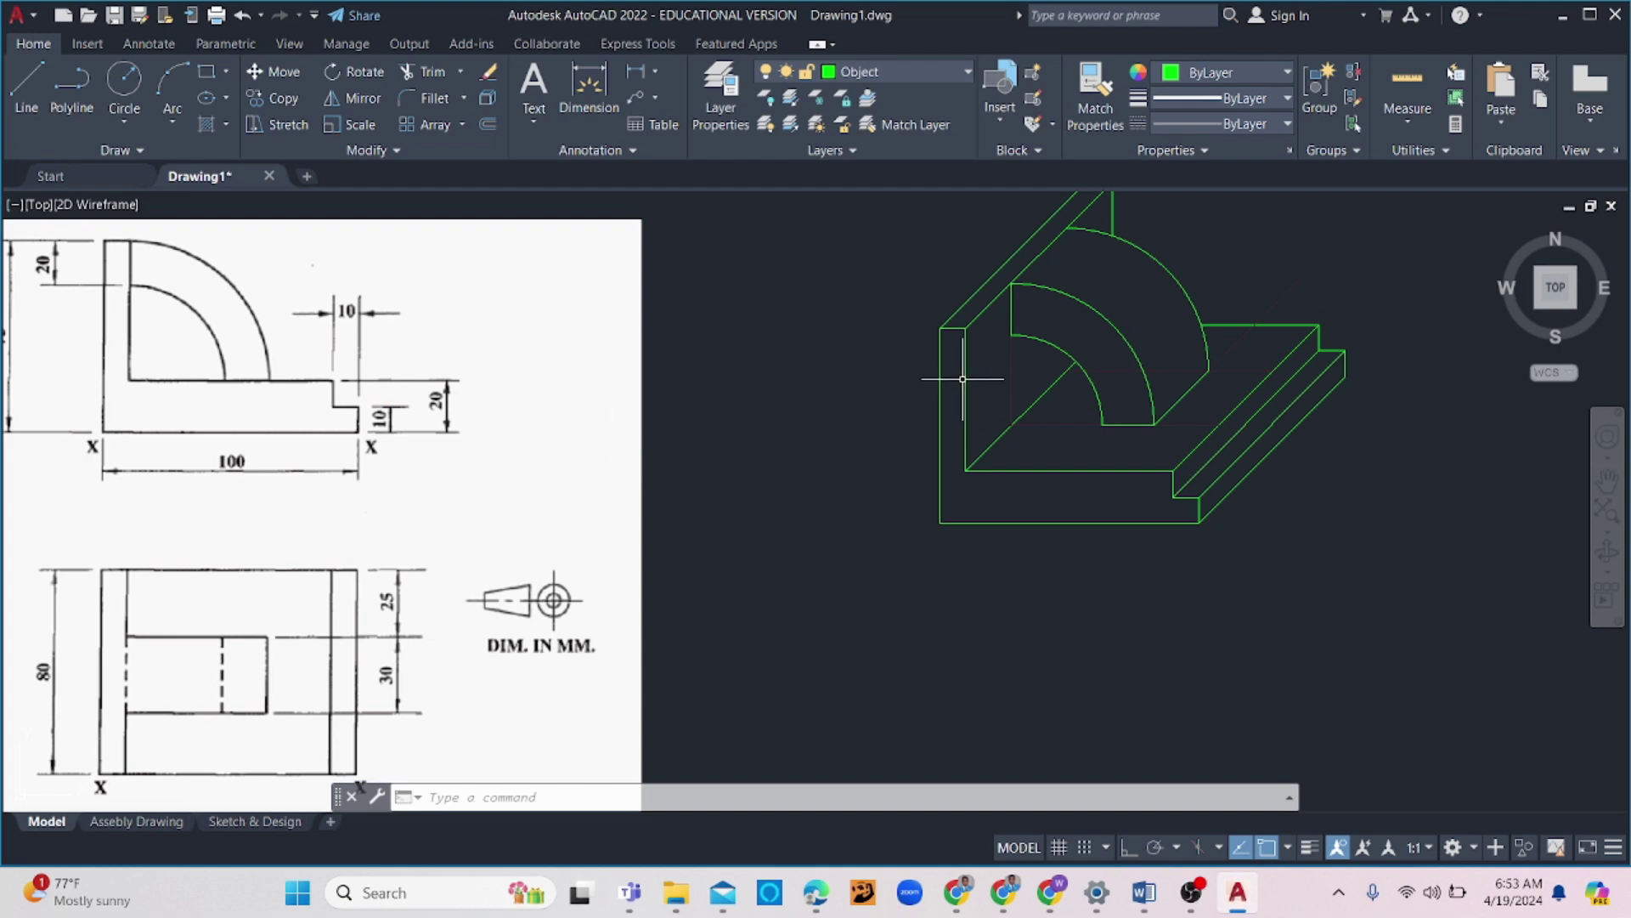
pyautogui.scroll(-2, 830, 479)
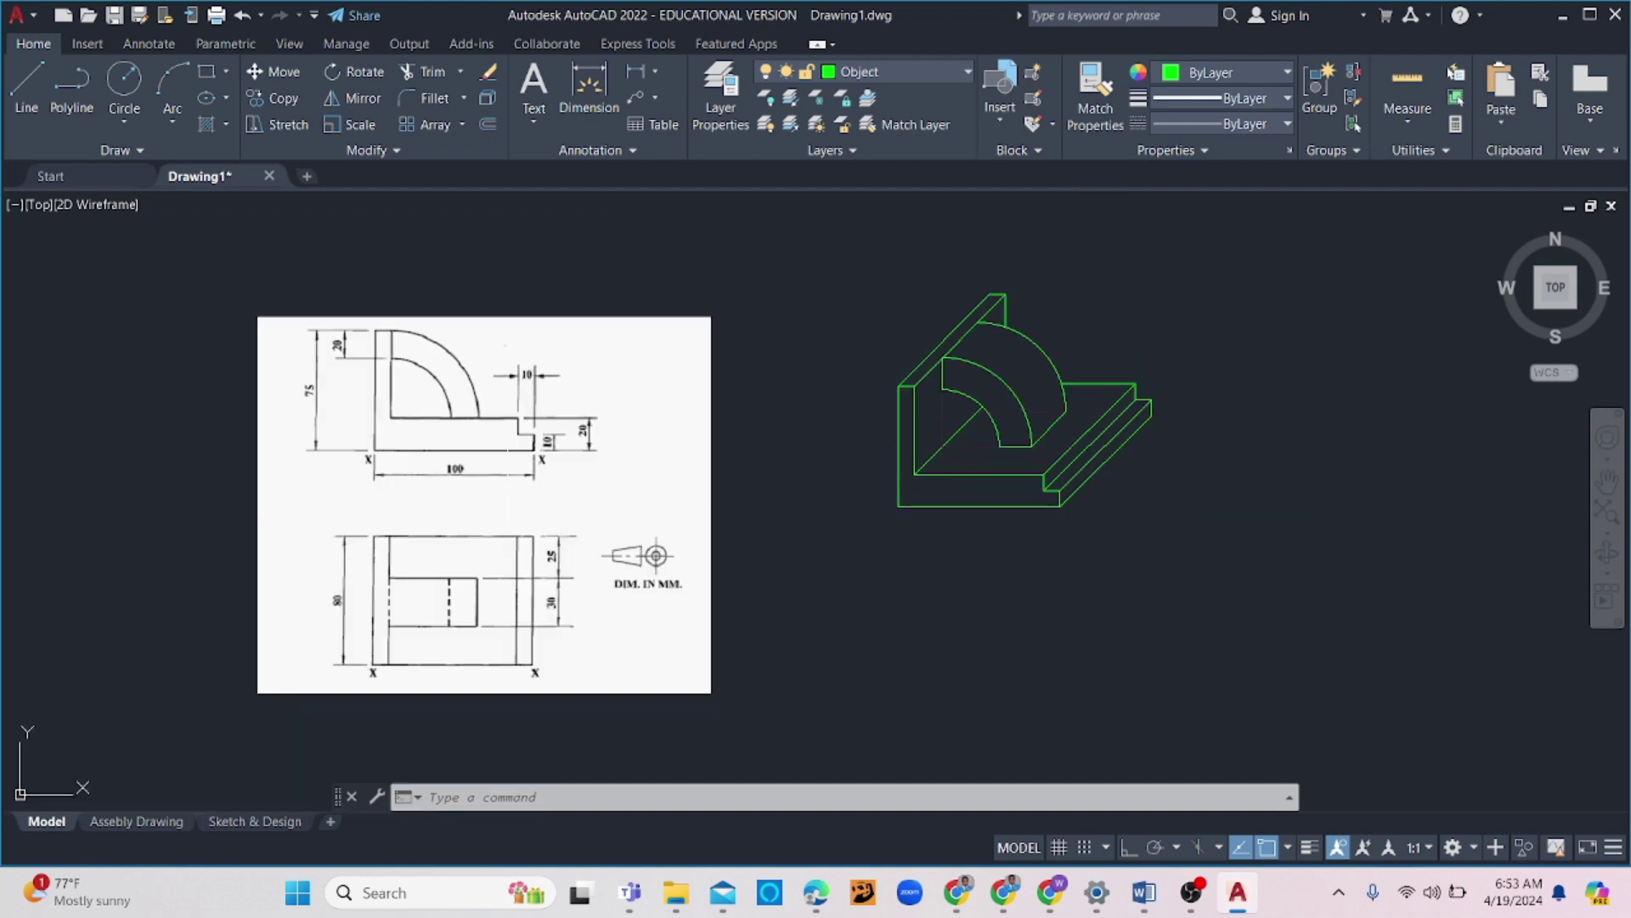
pyautogui.write('l')
pyautogui.press('Return')
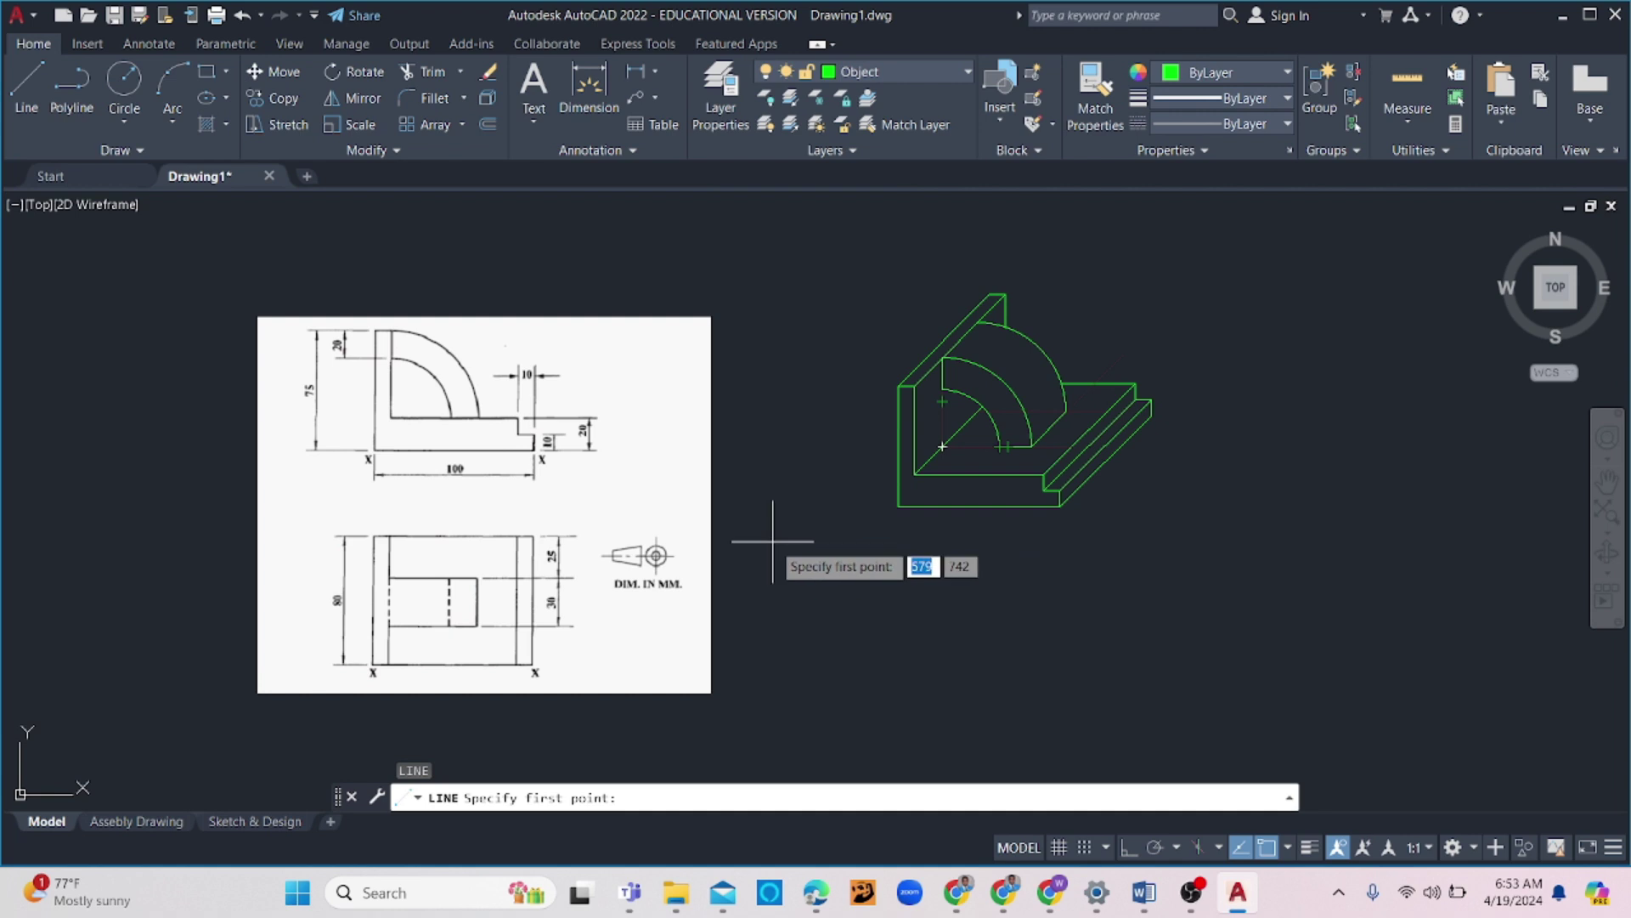
pyautogui.press('Escape')
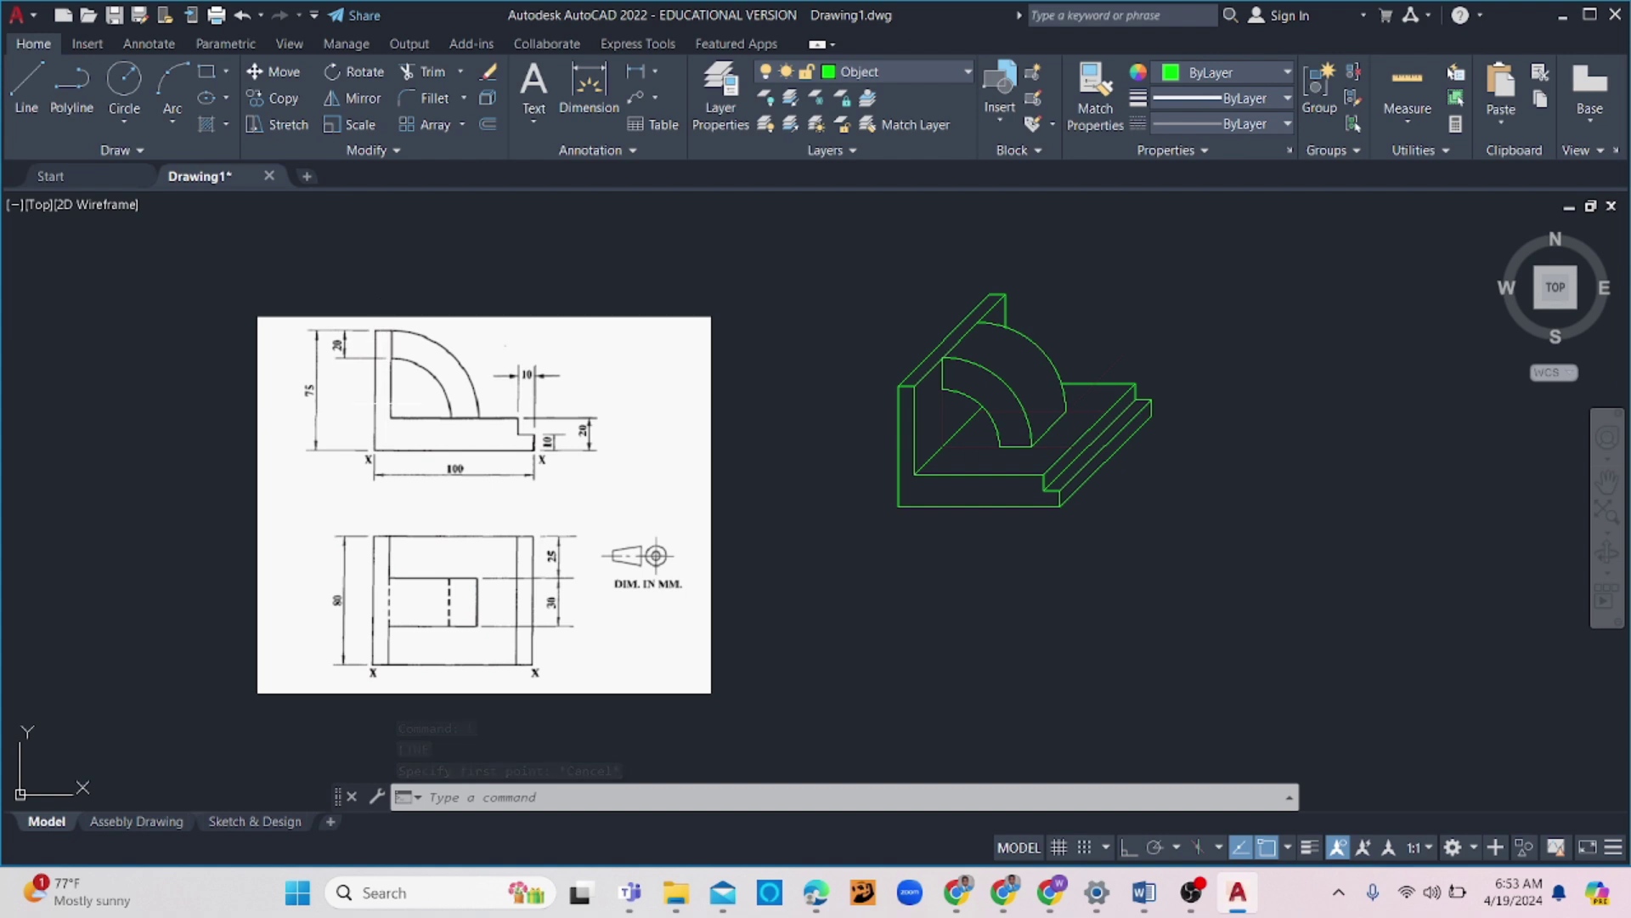
pyautogui.write('l')
pyautogui.press('Return')
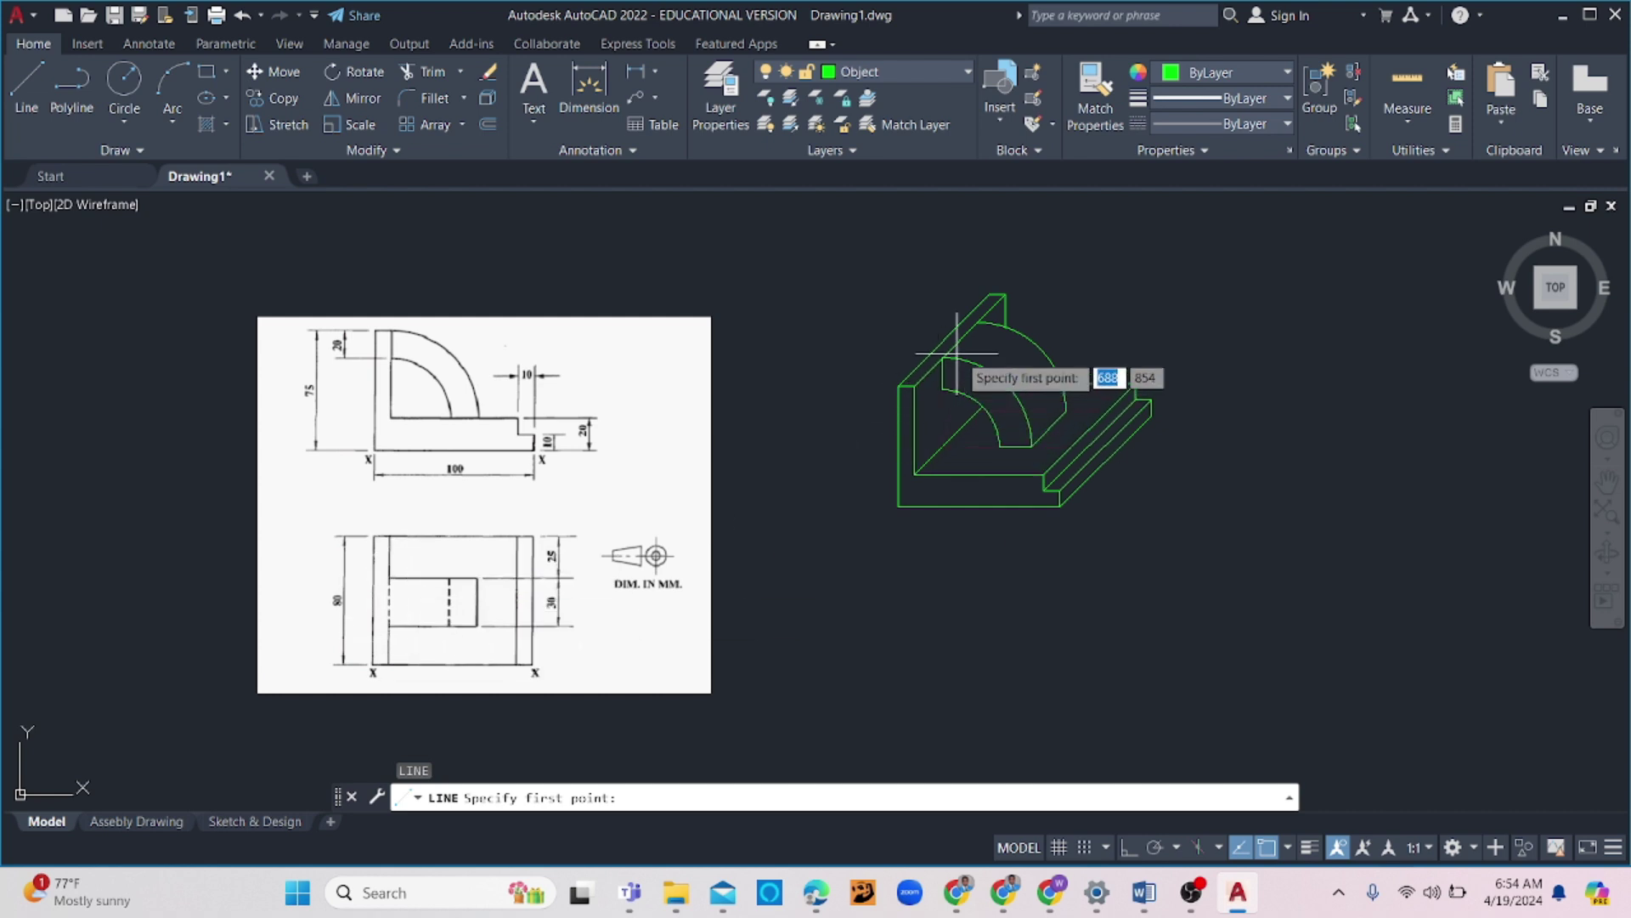
pyautogui.press('Escape')
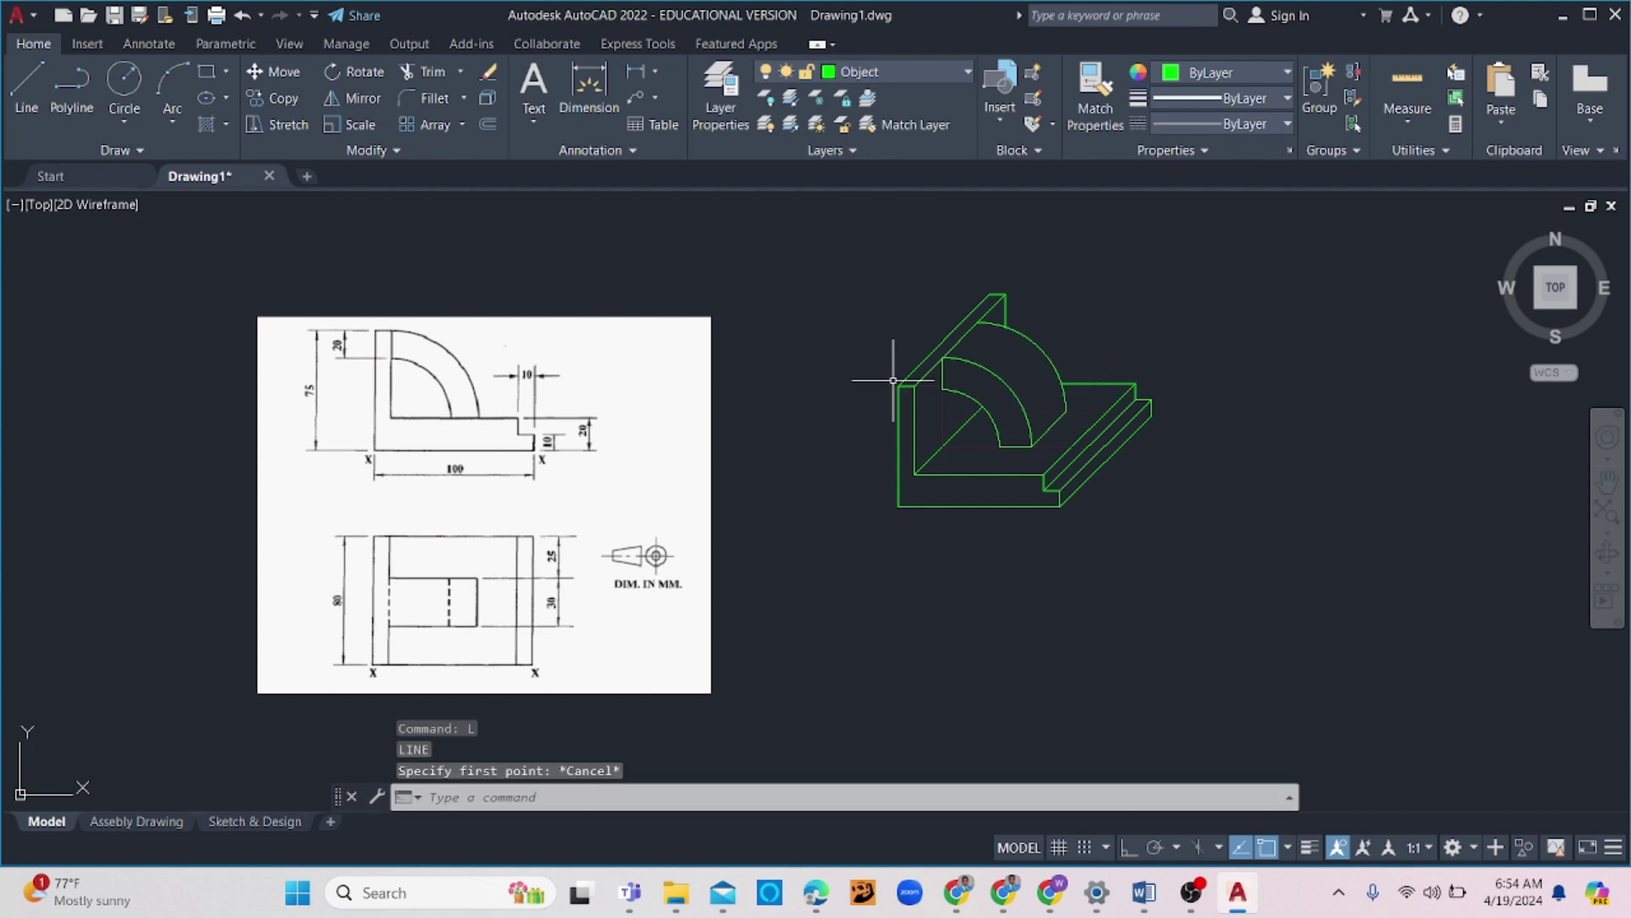
pyautogui.click(921, 378)
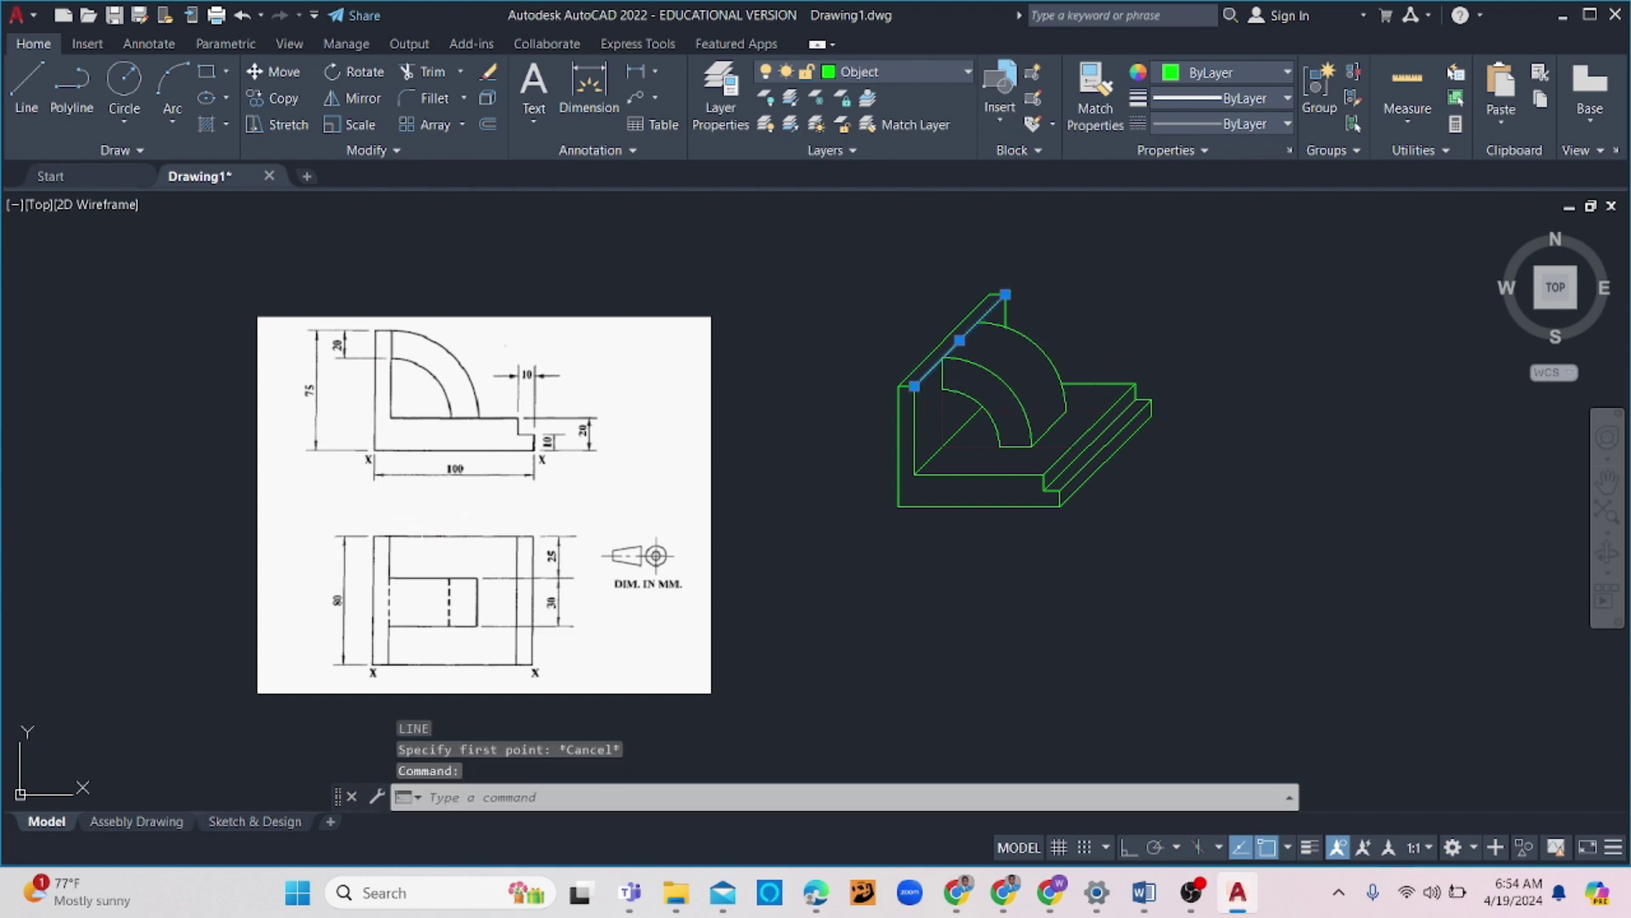
pyautogui.press('Return')
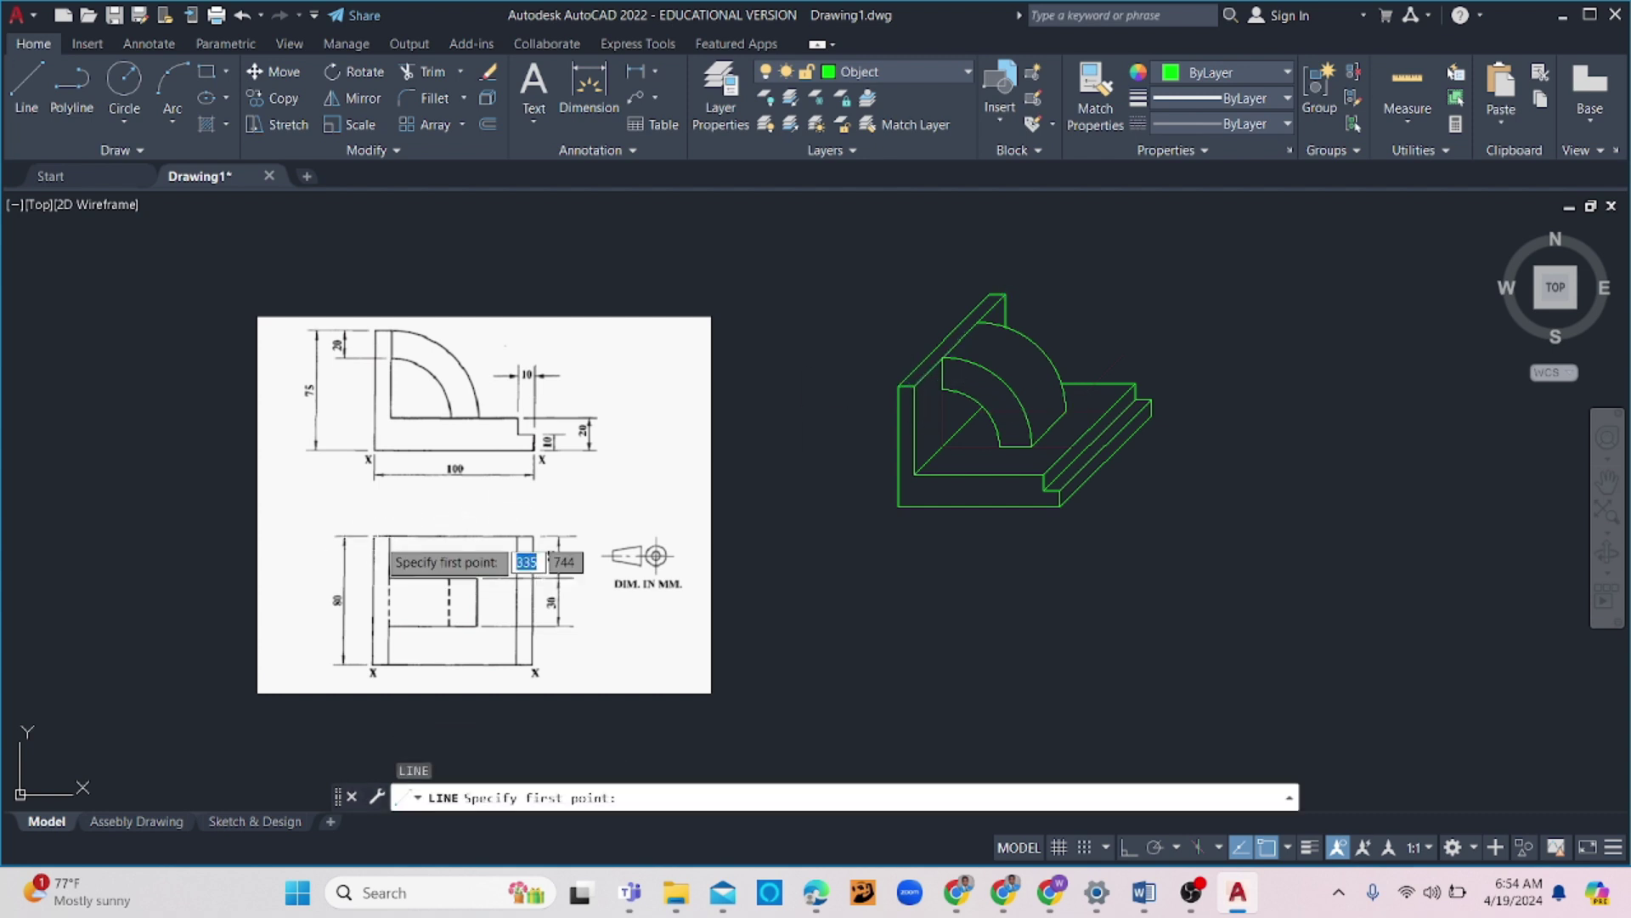